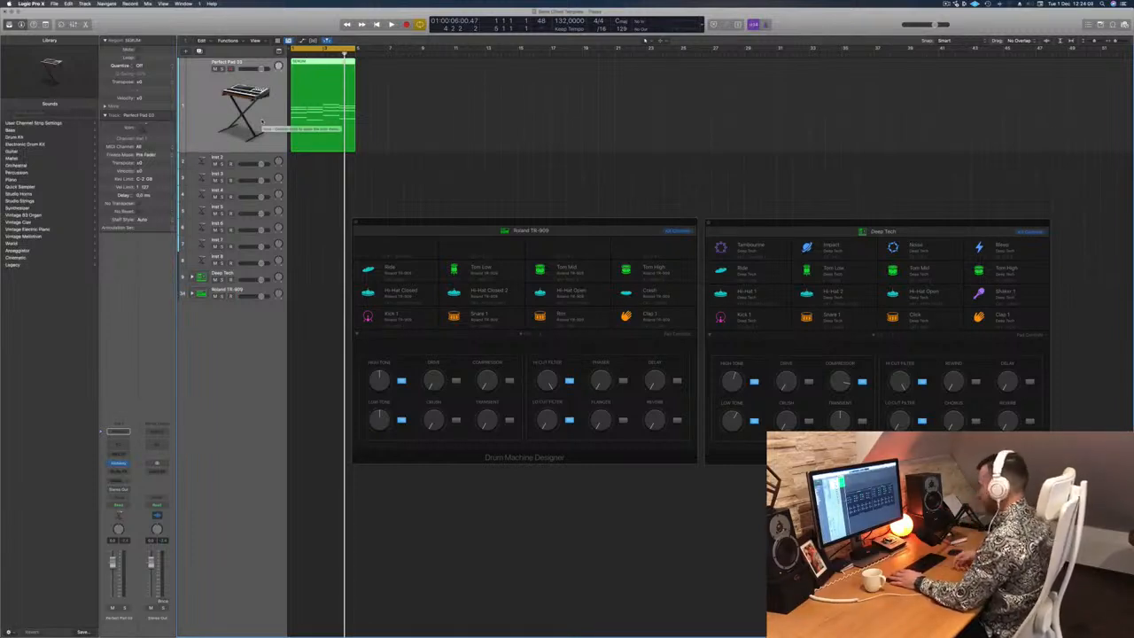
Play back the chord loop, and expand the Roland TR-909 track stack into its individual drum tracks.
key(space)
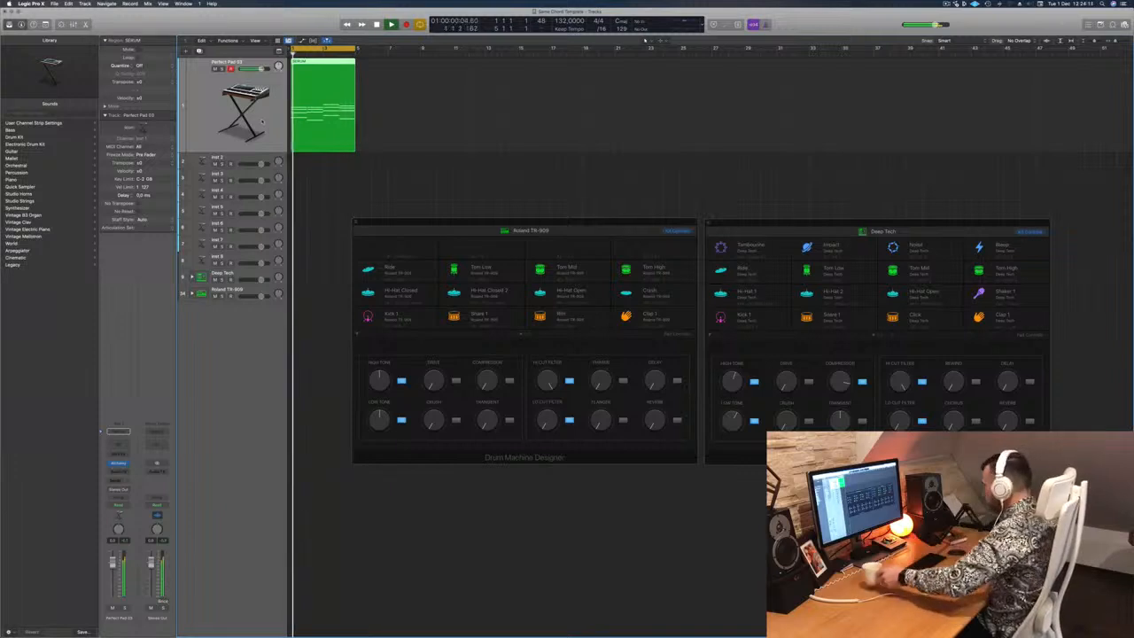
key(space)
drag(643, 221, 988, 98)
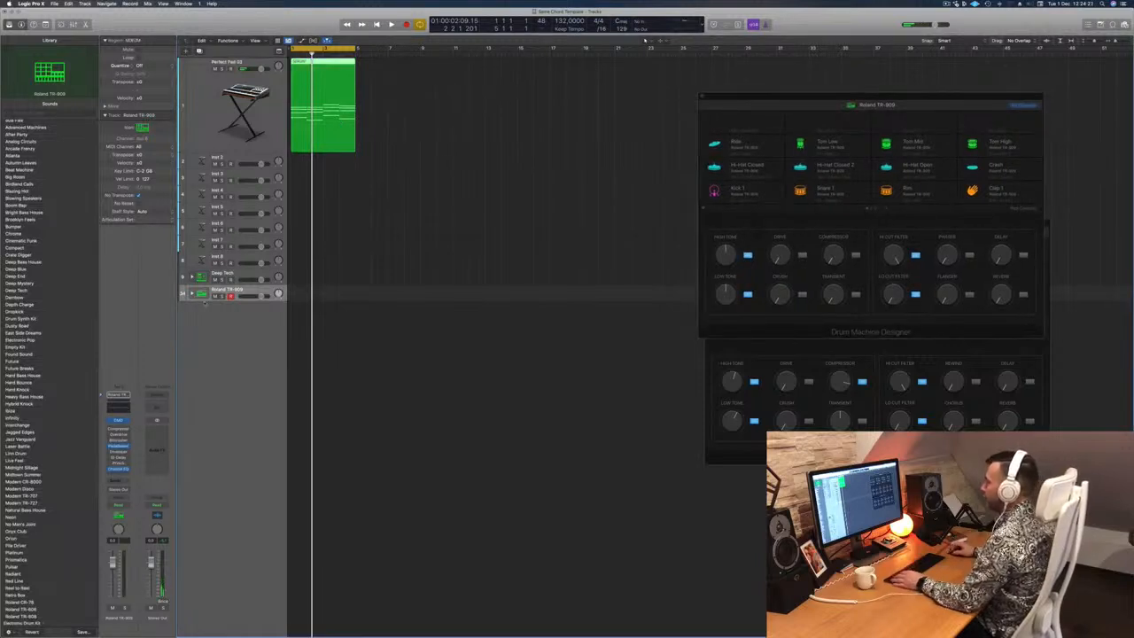
click(192, 293)
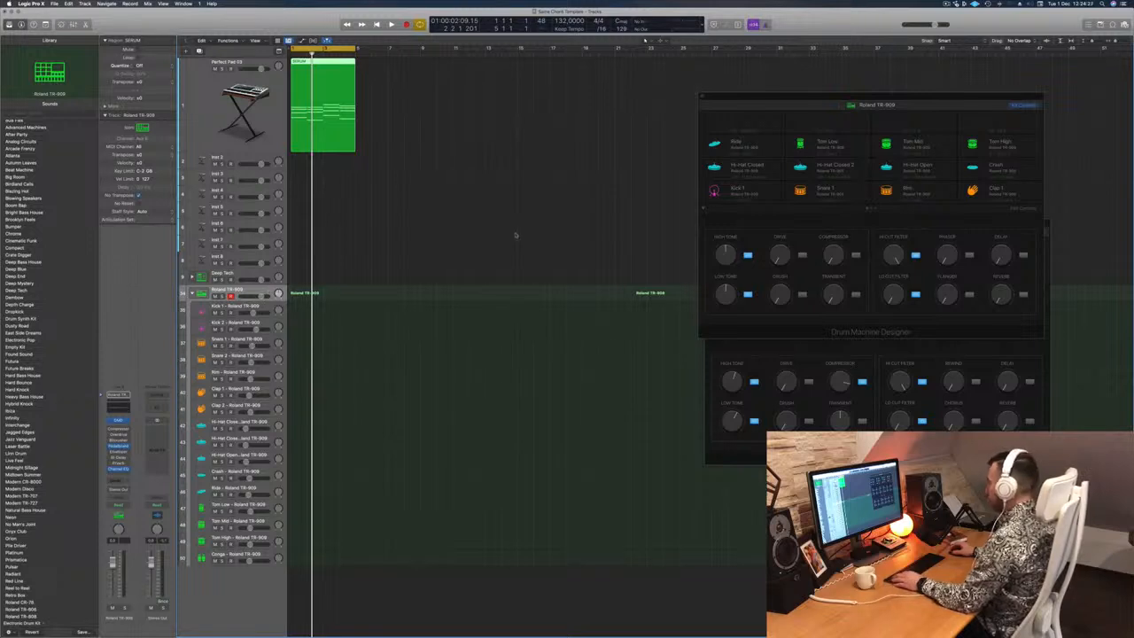
Record a one-bar kick pattern on the Roland TR-909 track using Musical Typing.
key(super+k)
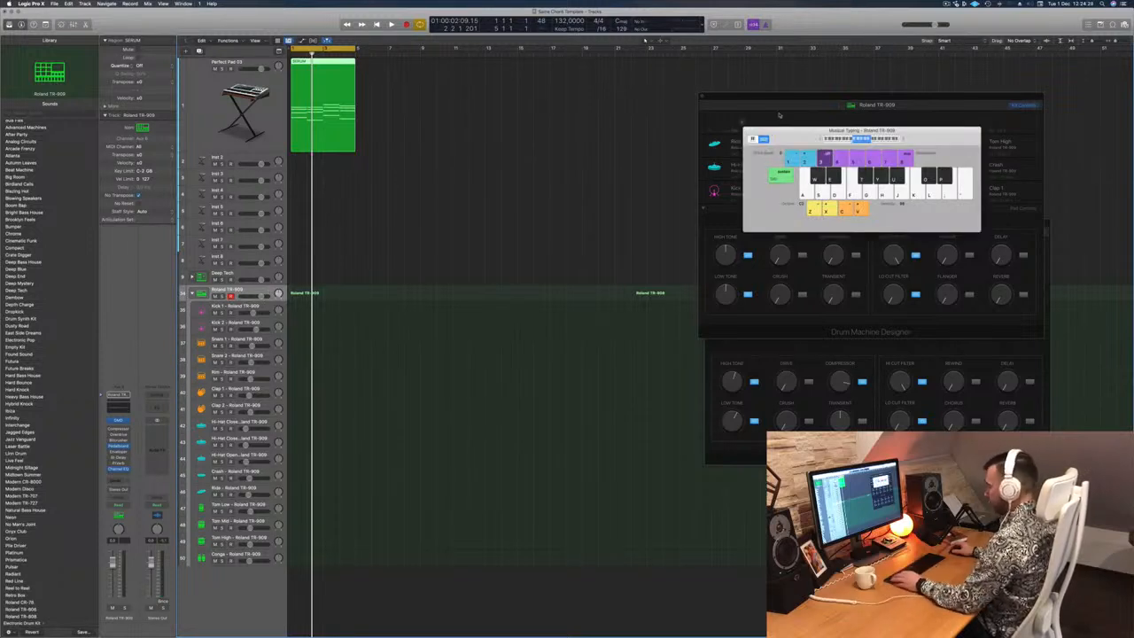
key(a)
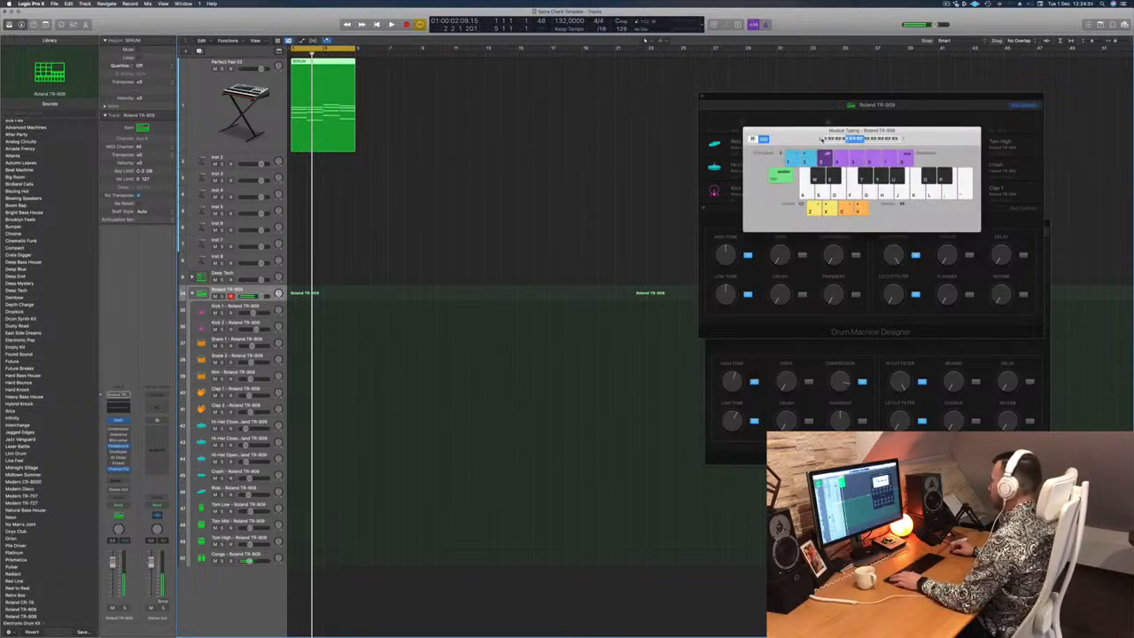
key(r)
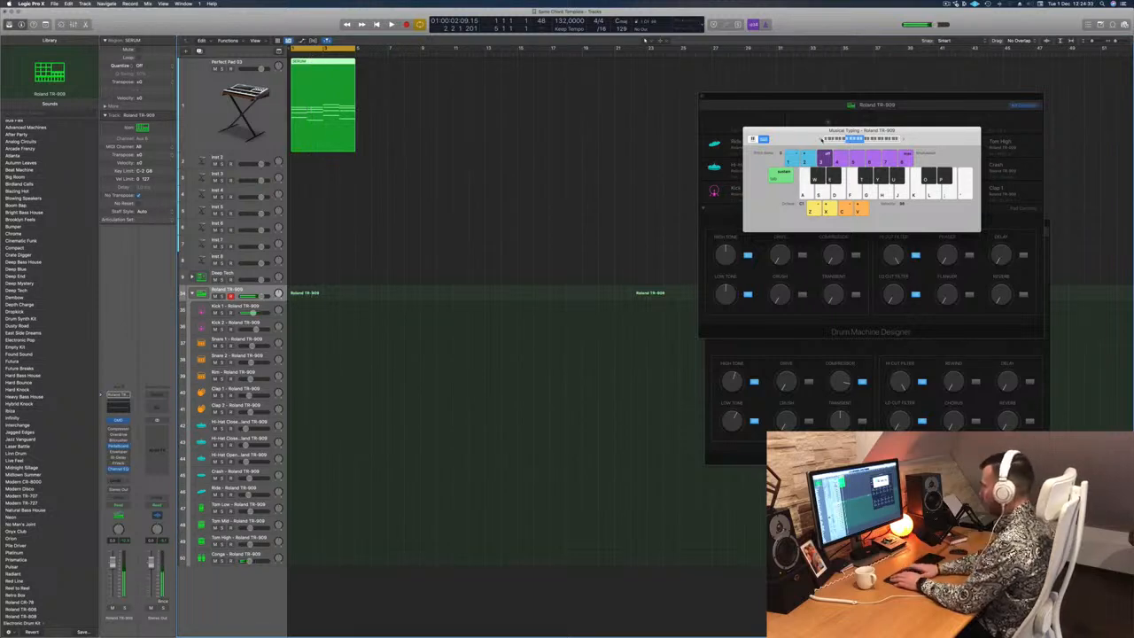
key(a)
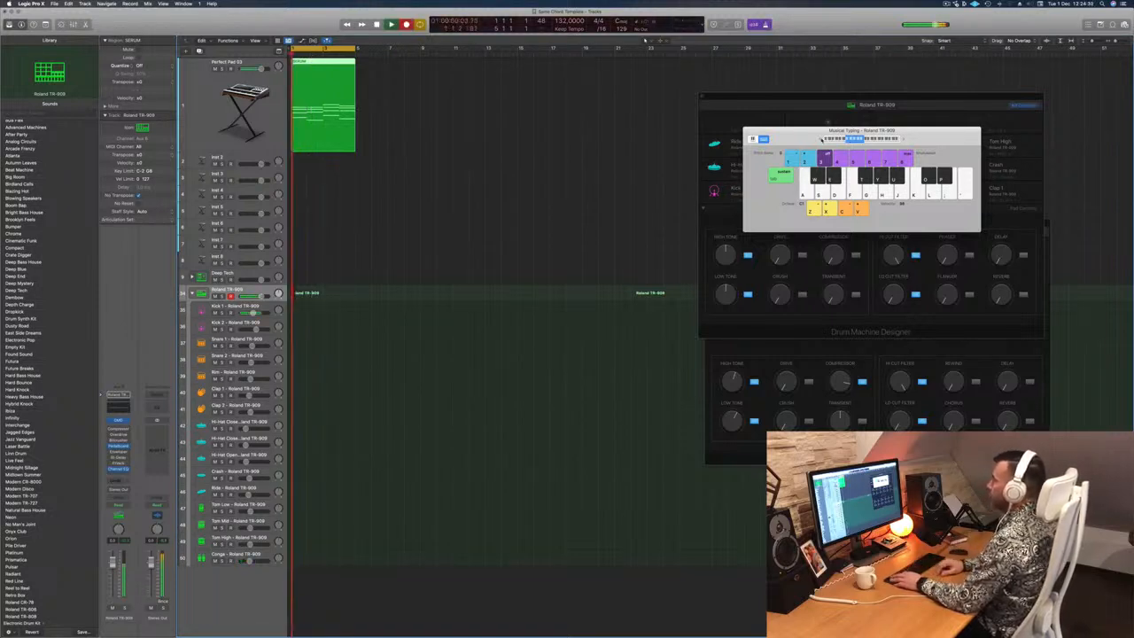
key(space)
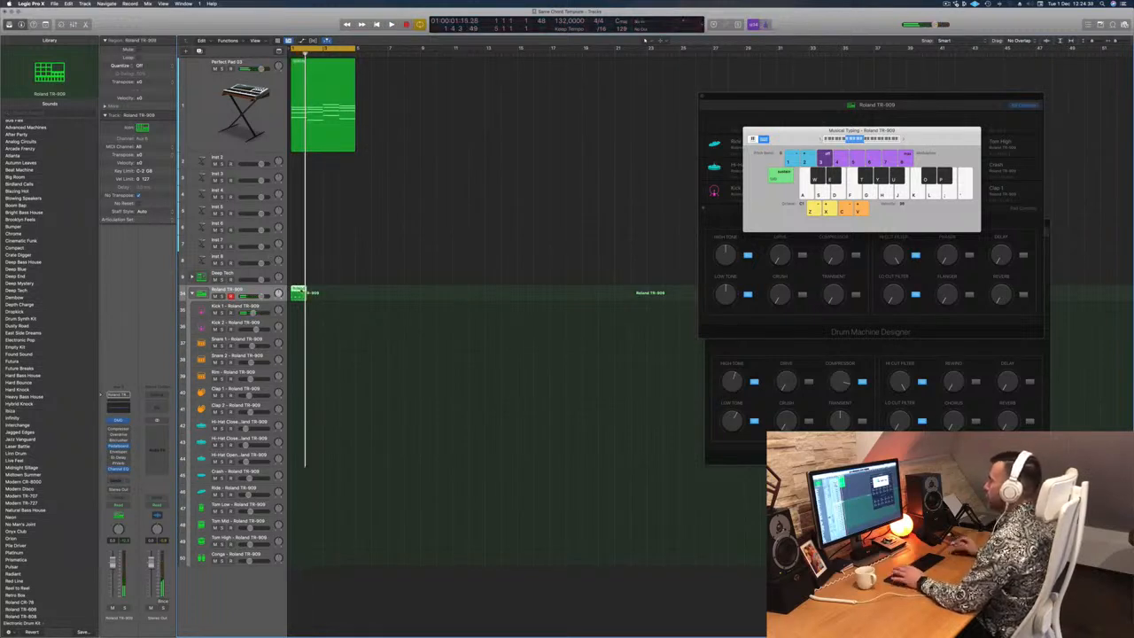
Quantize all notes of the recorded kick region to 1/16 notes in the Piano Roll and check the result by ear.
key(e)
key(super+a)
key(q)
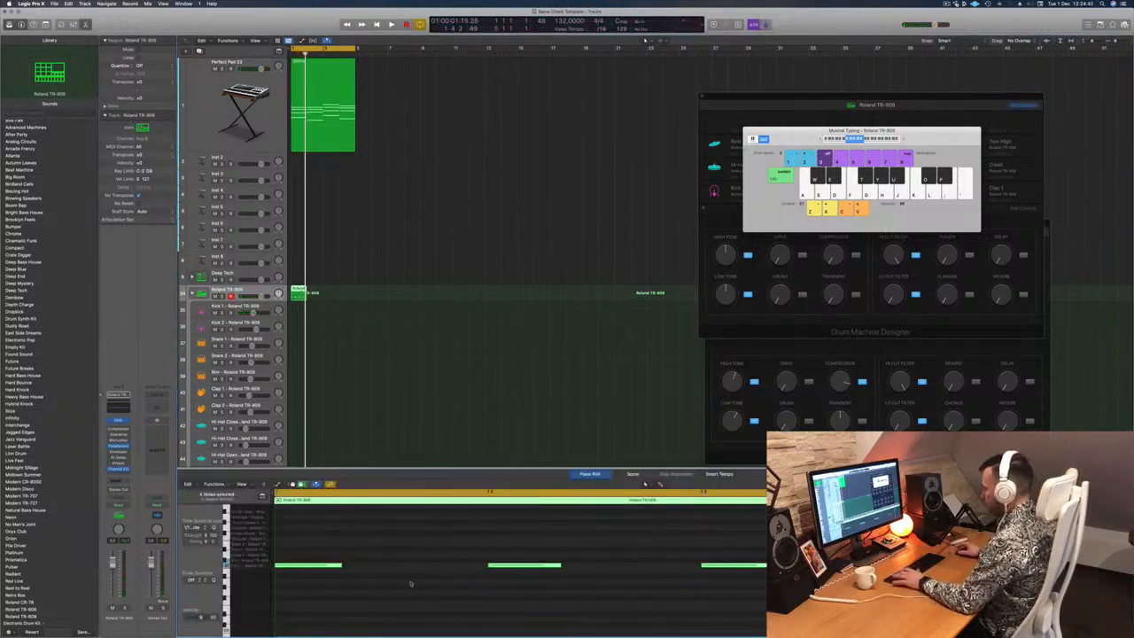
key(space)
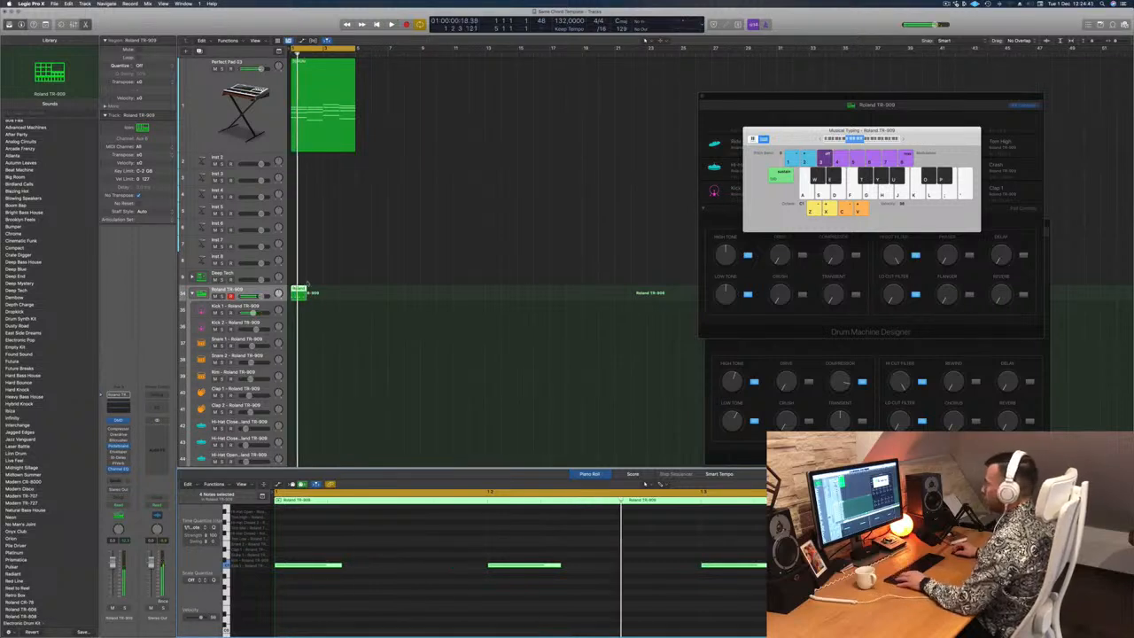
Move the kick region to the Kick 1 track and transpose its notes down eight semitones.
drag(302, 290, 303, 307)
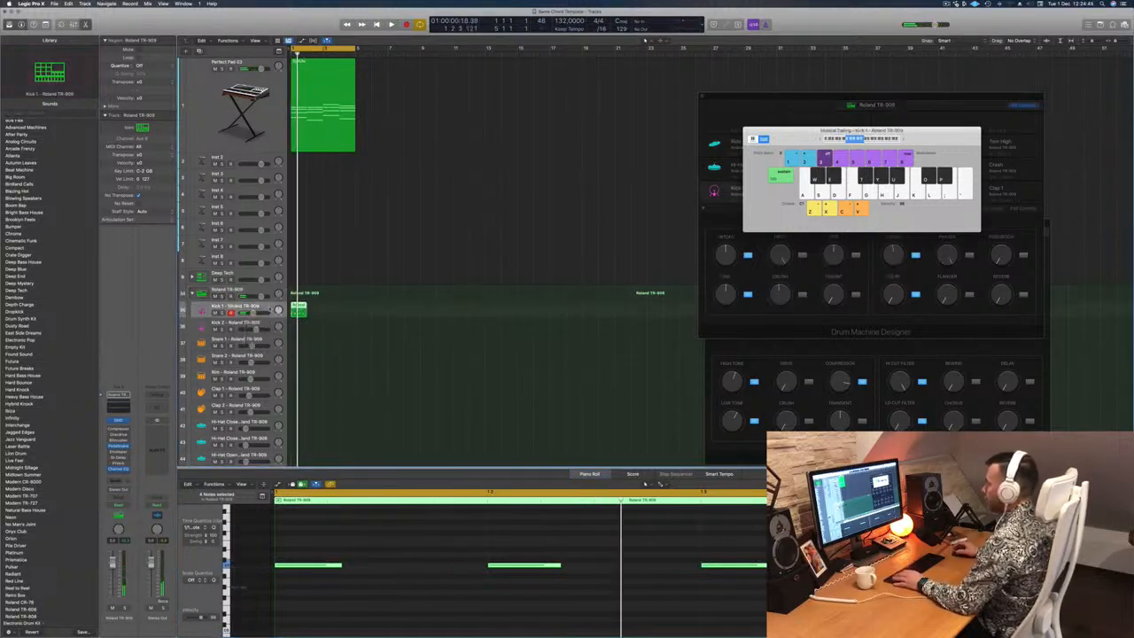
drag(309, 547, 952, 609)
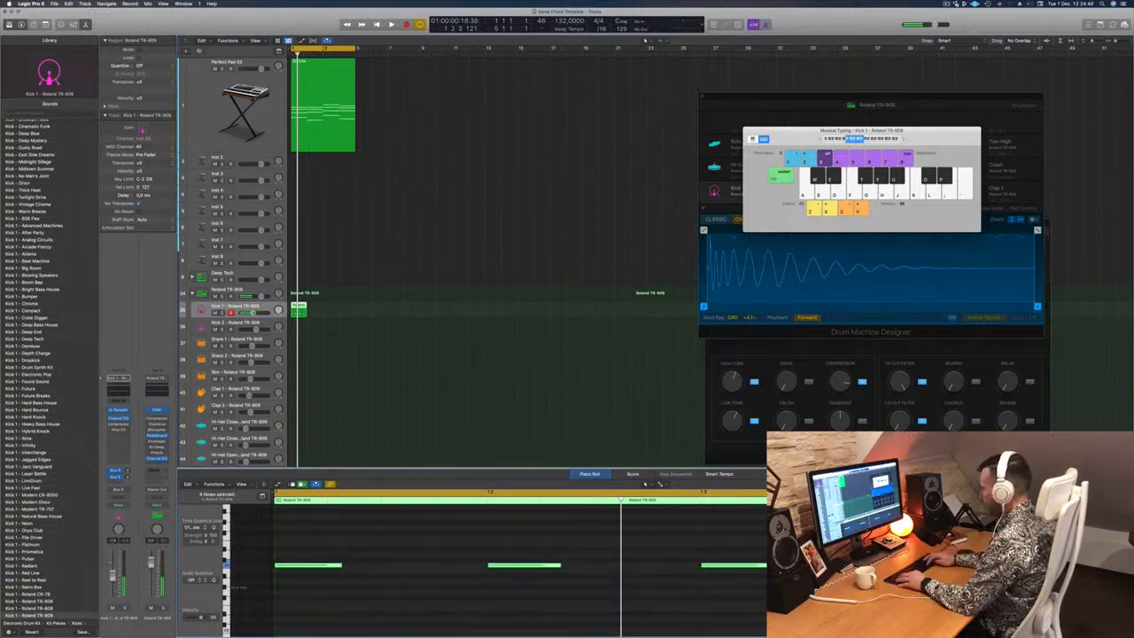
key(alt+Down)
key(alt+Down)
key(alt+Down)
key(alt+Down)
key(alt+Down)
key(alt+Down)
key(alt+Down)
key(alt+Down)
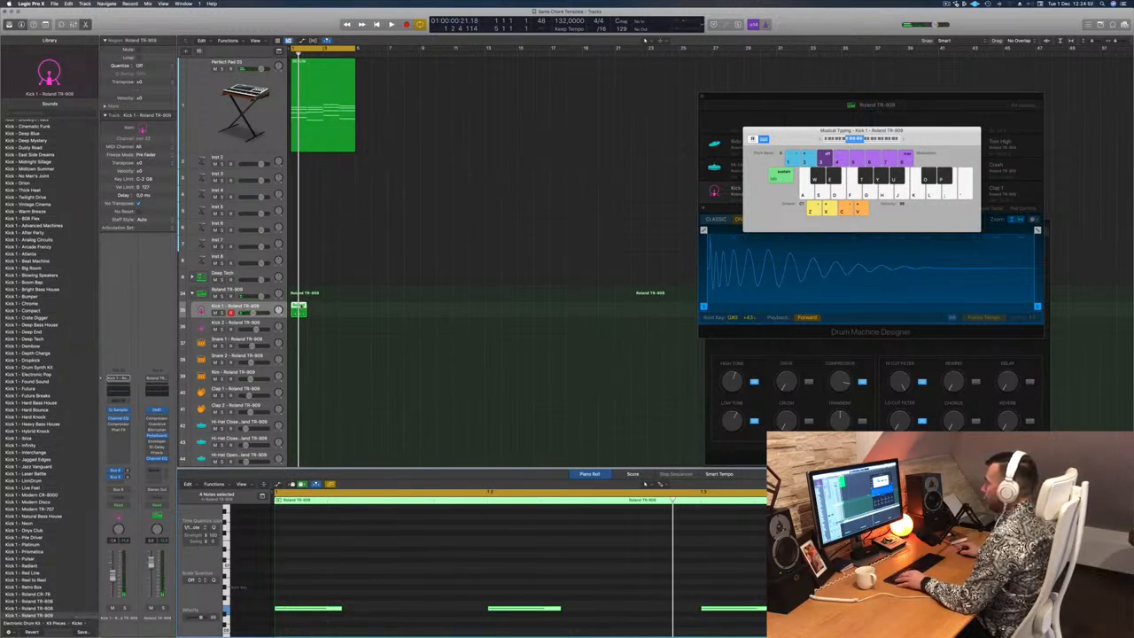
Copy the kick region along the Kick 1 track until it fills the four-bar loop, and play it.
drag(299, 309, 341, 314)
key(space)
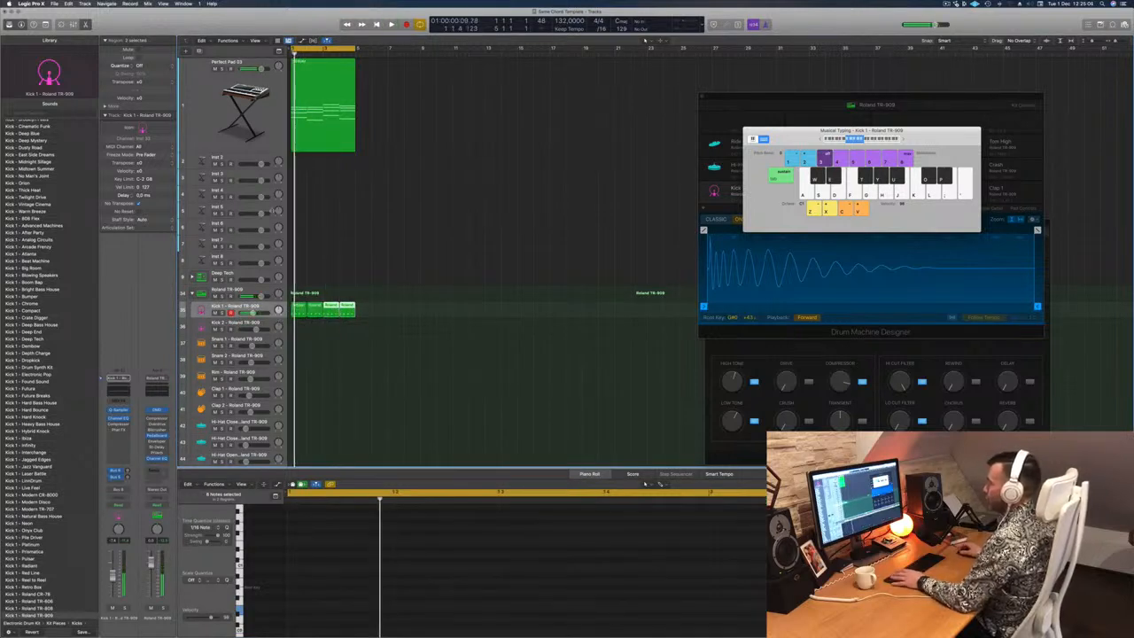
Lower the Perfect Pad 03 volume and raise the Kick 1 level slightly while listening to the loop.
click(252, 107)
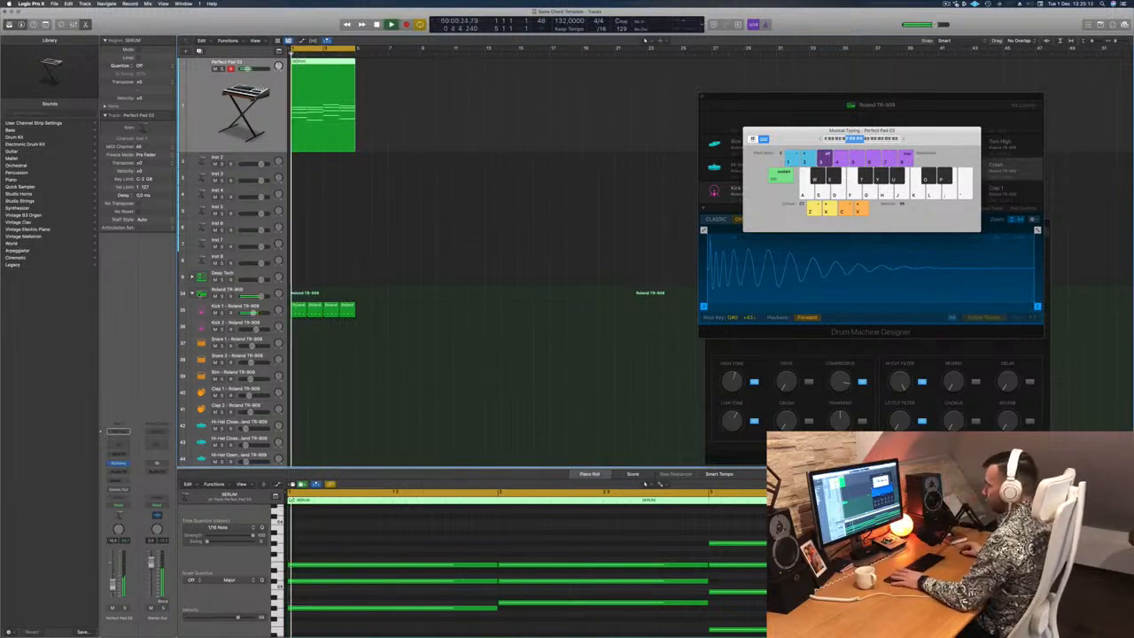
click(268, 306)
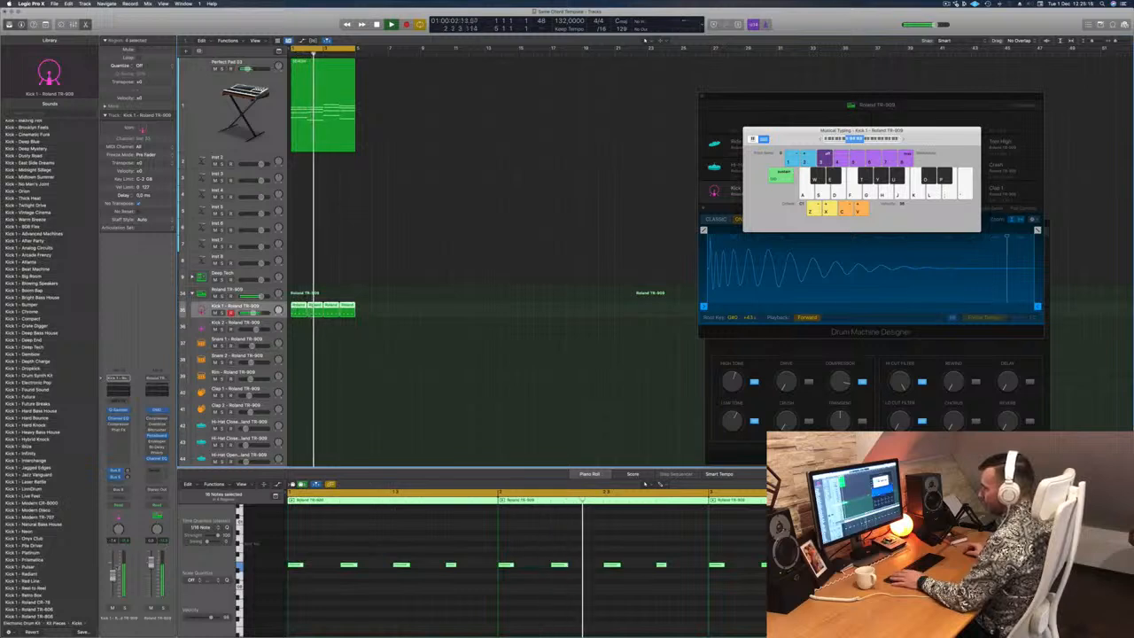
key(space)
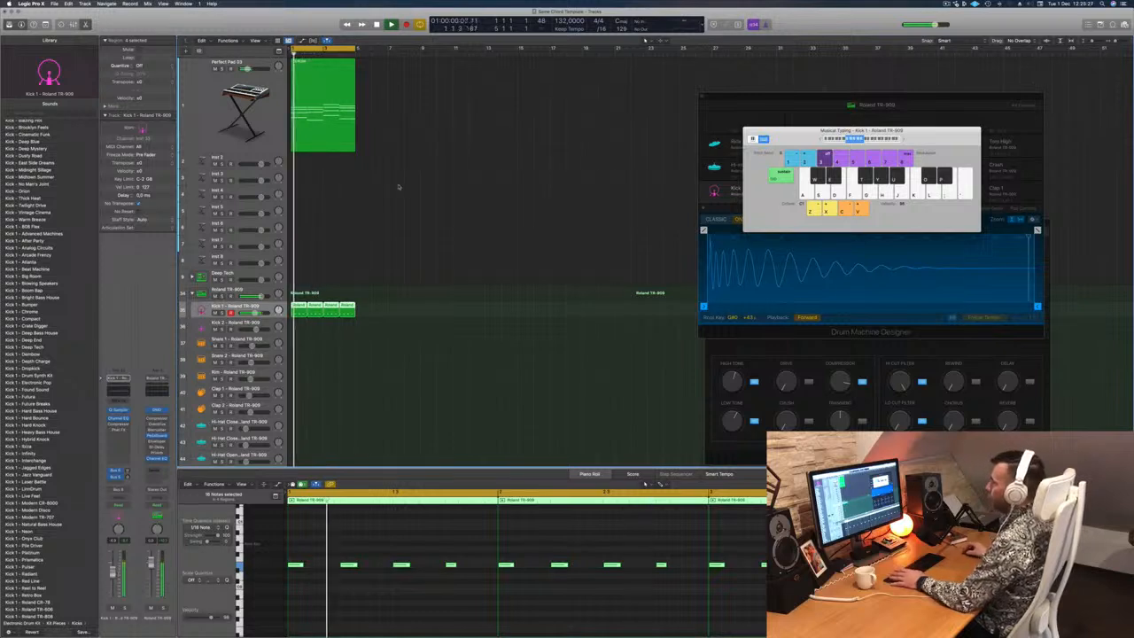
click(343, 122)
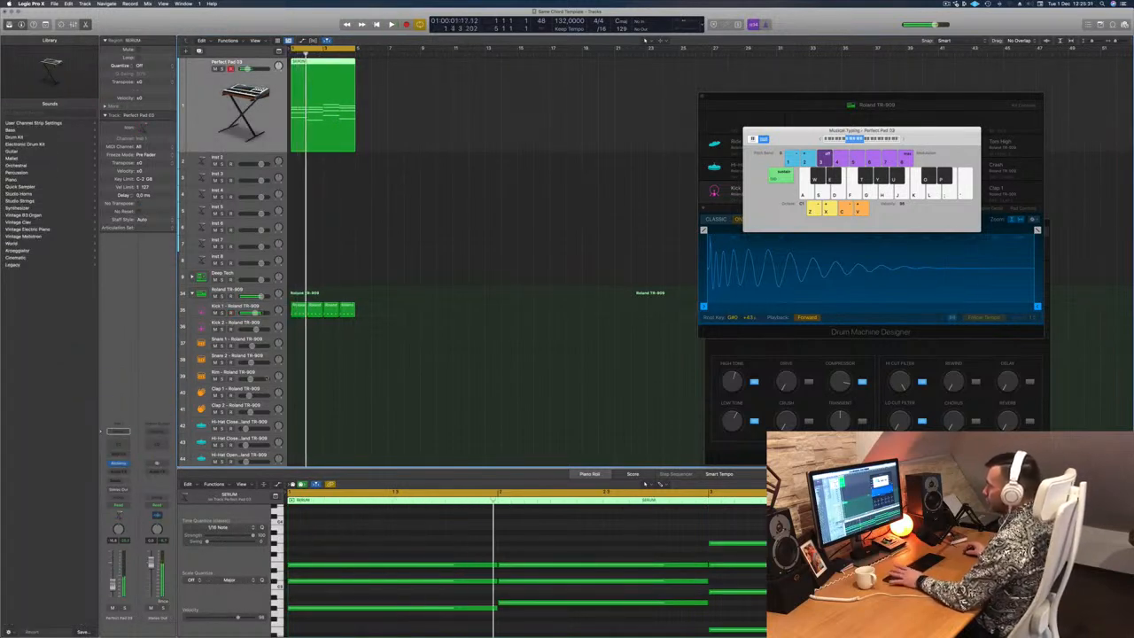
Adjust the coarse pitch of the Kick 1 sample in its Quick Sampler.
click(264, 308)
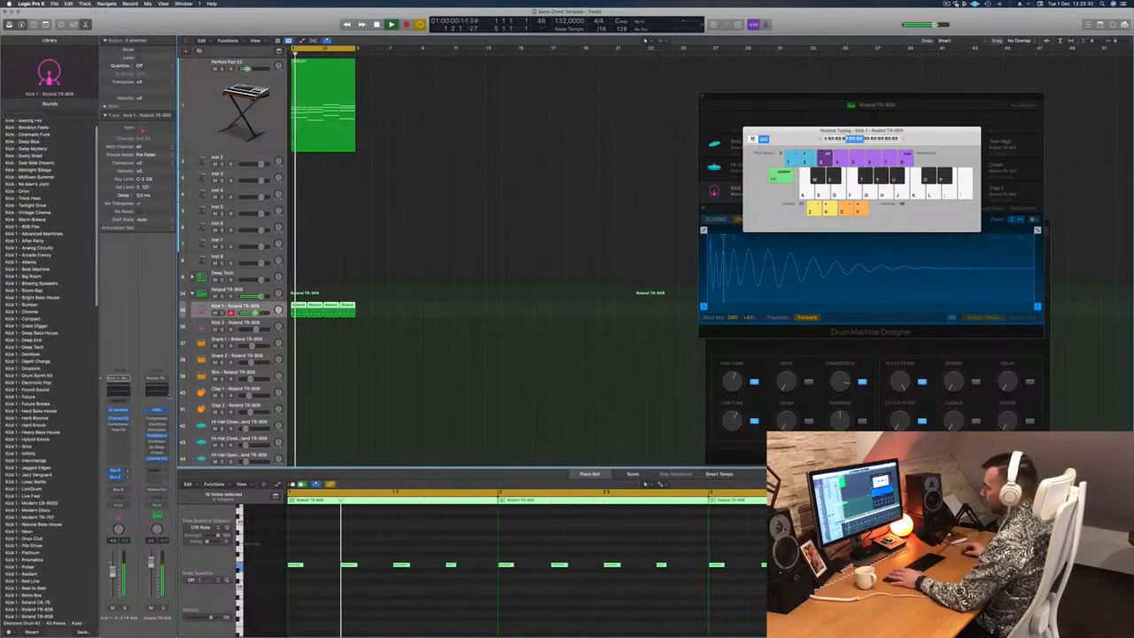
click(120, 410)
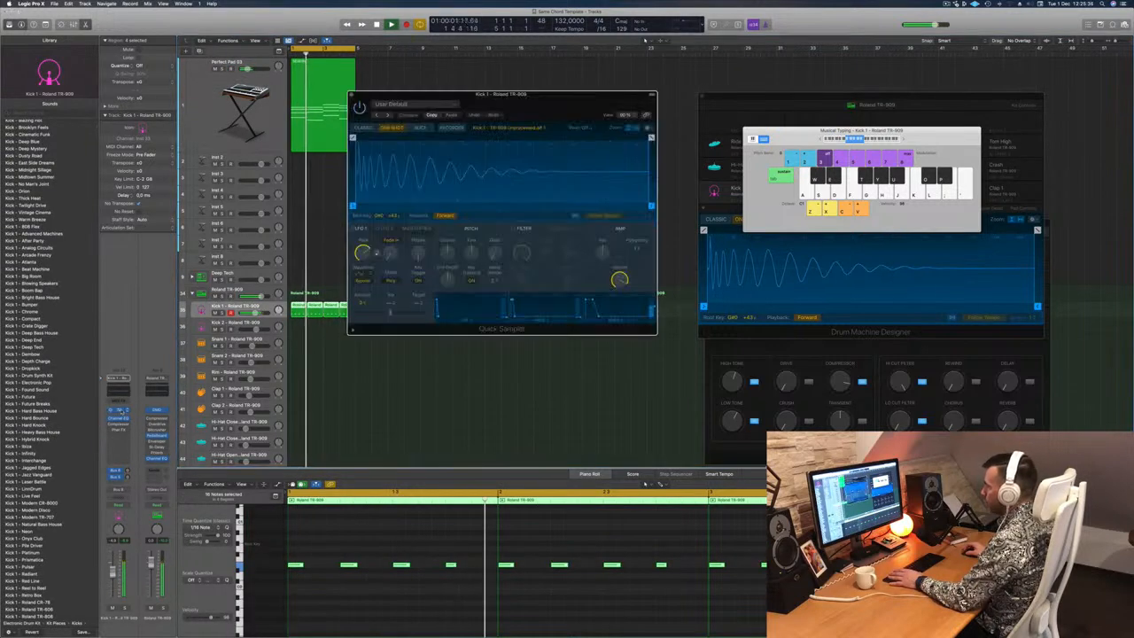
drag(448, 254, 447, 268)
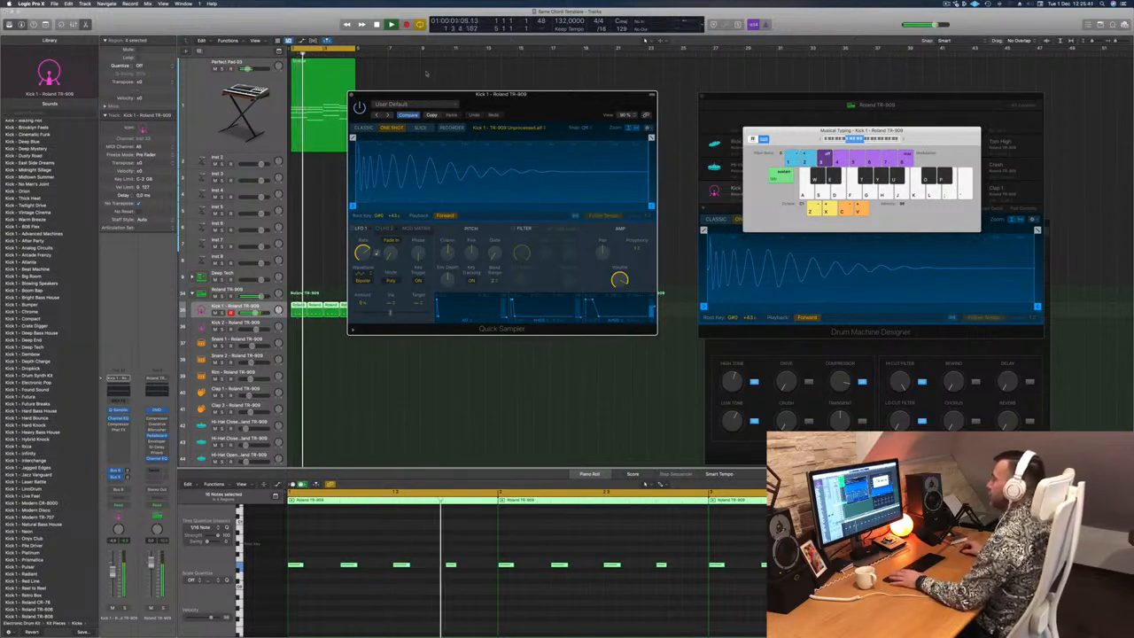
click(351, 95)
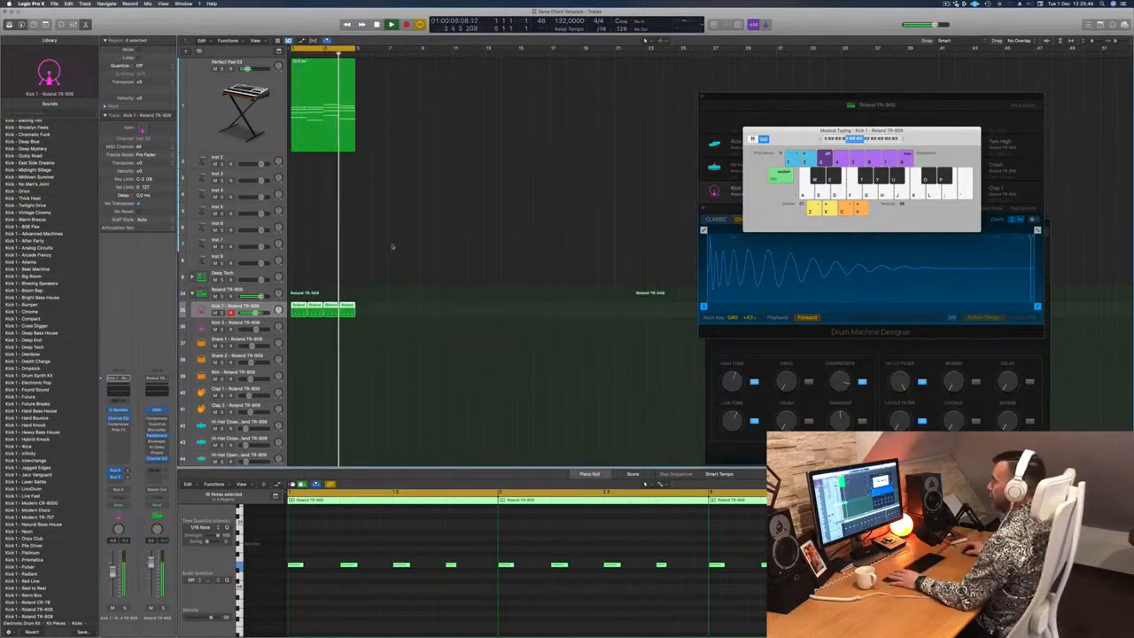
Duplicate the Roland TR-909 track stack and copy the four kick regions to the Kick 1 track of the duplicate.
click(197, 116)
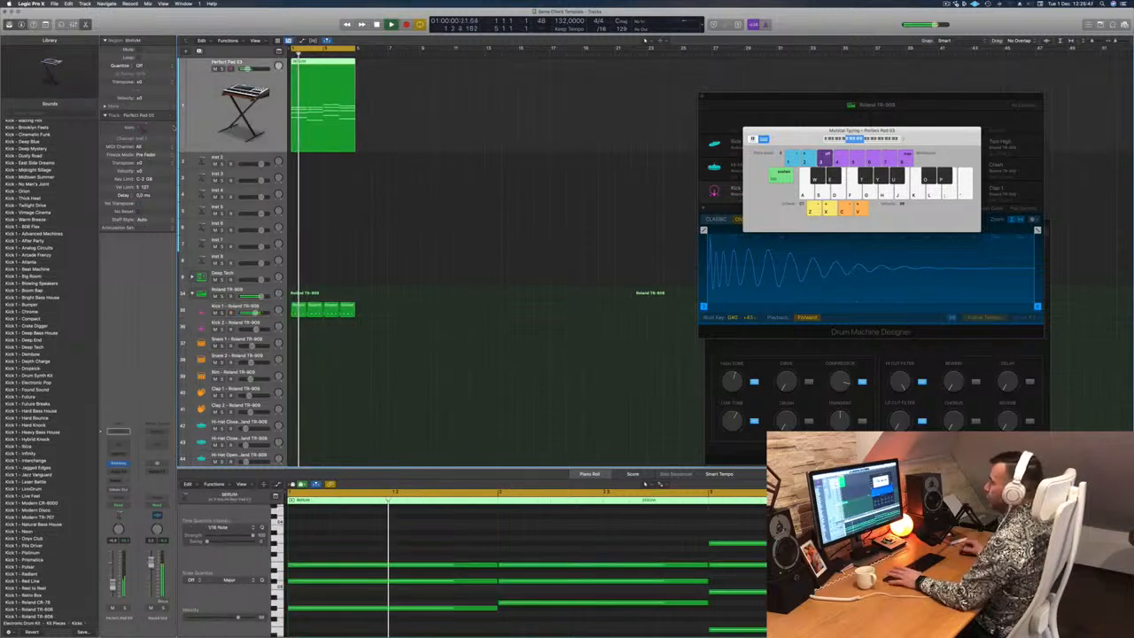
scroll(249, 250, down, 3)
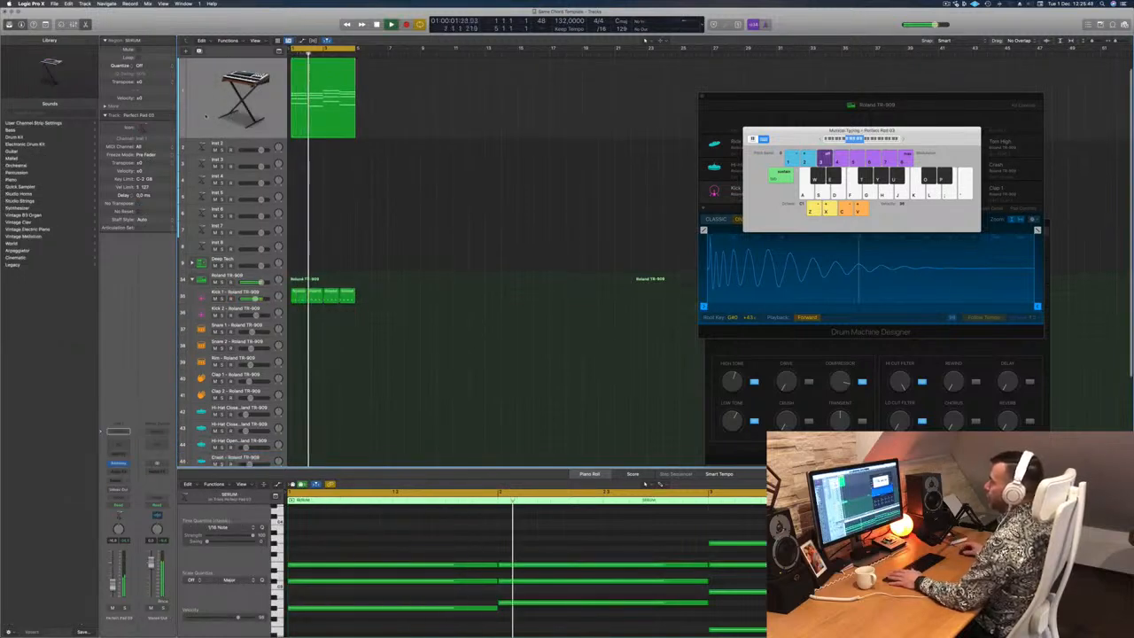
click(241, 252)
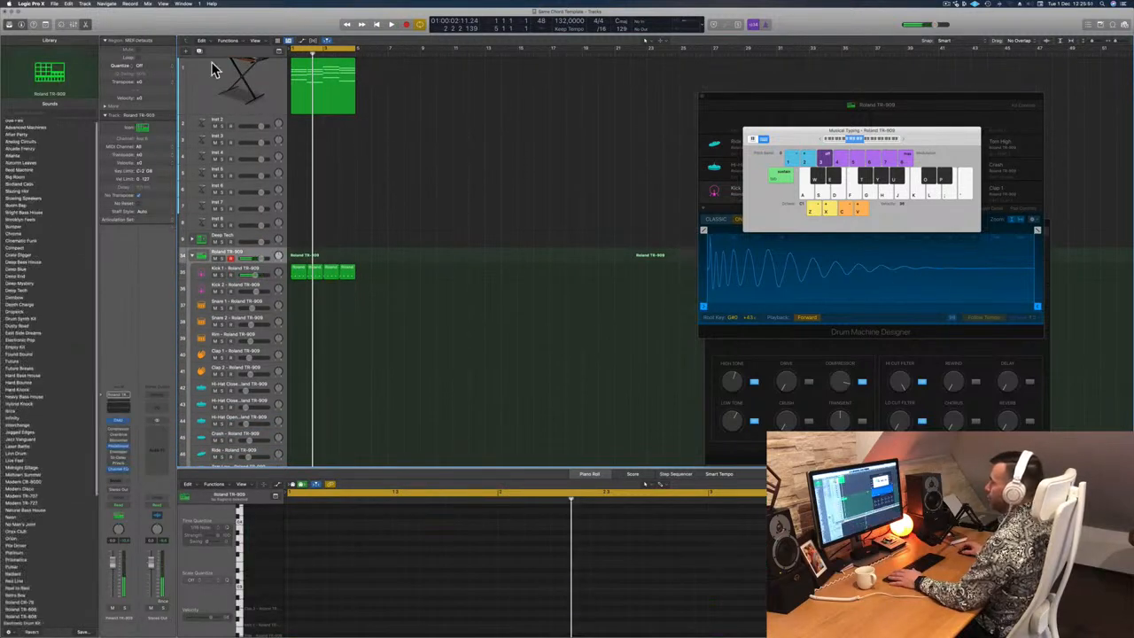
scroll(398, 208, down, 5)
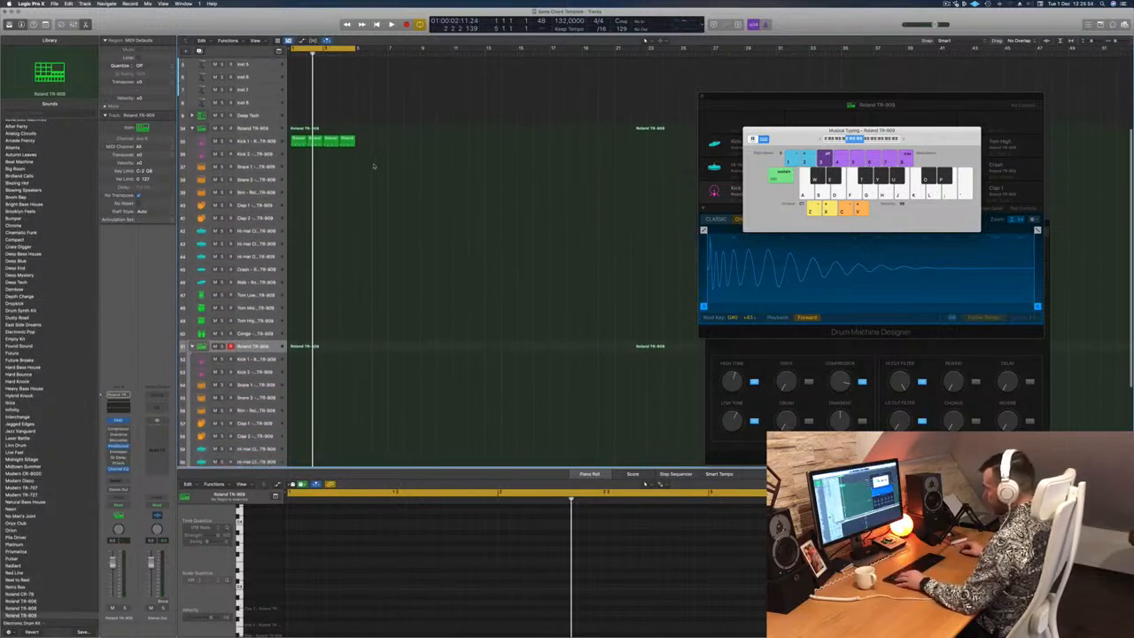
drag(322, 143, 296, 359)
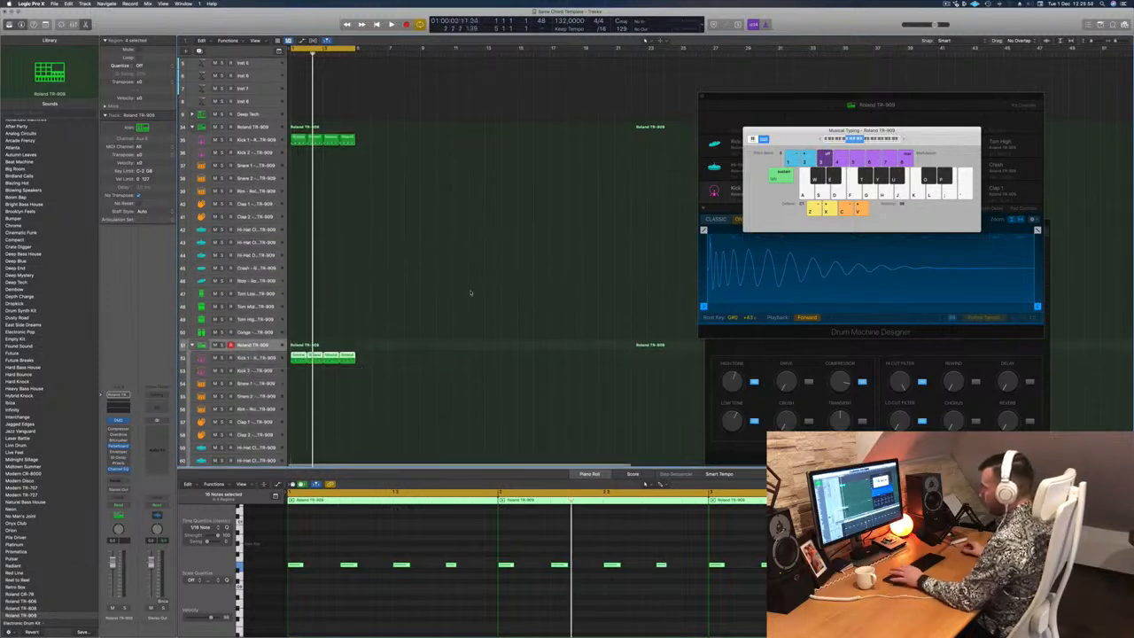
key(space)
Disconnect the audio output of the duplicated stack's Kick 1 channel.
click(255, 358)
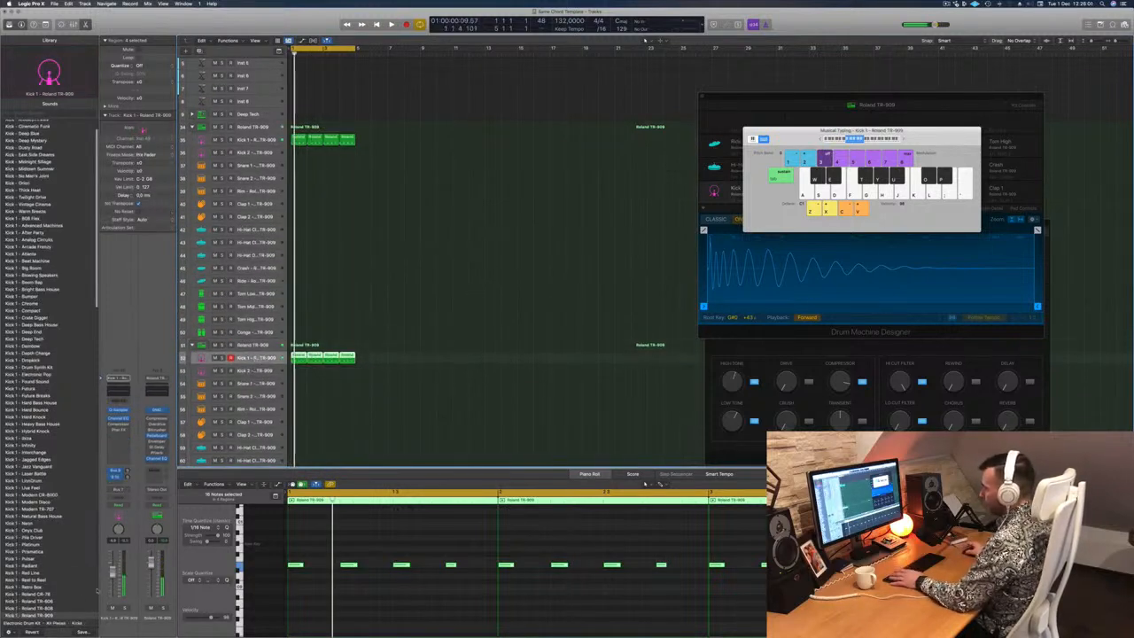
click(117, 504)
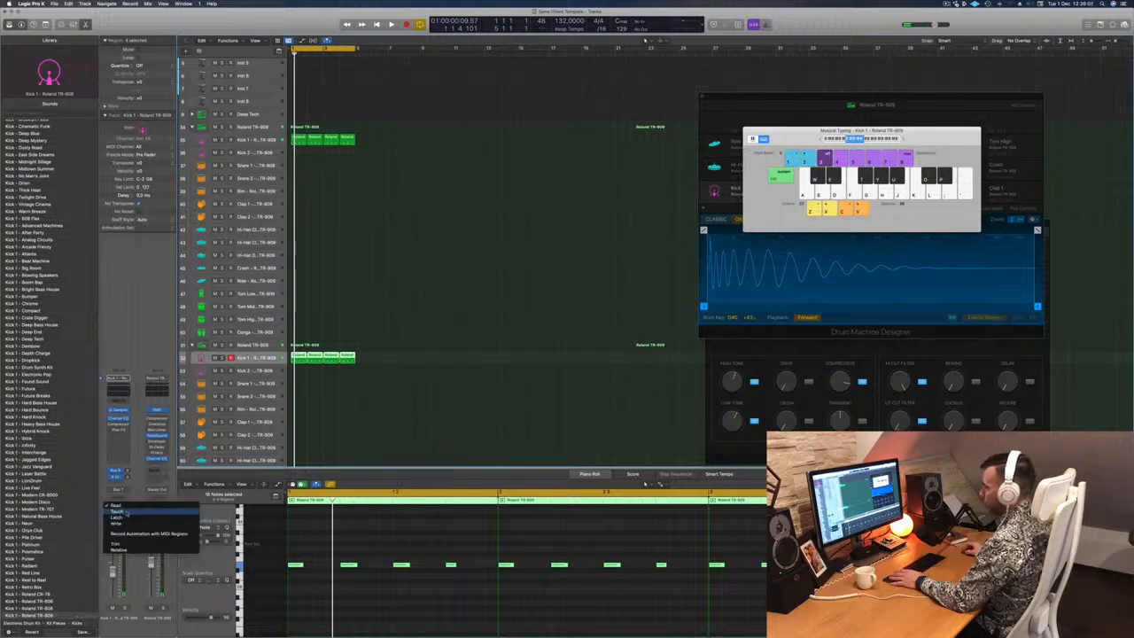
click(116, 511)
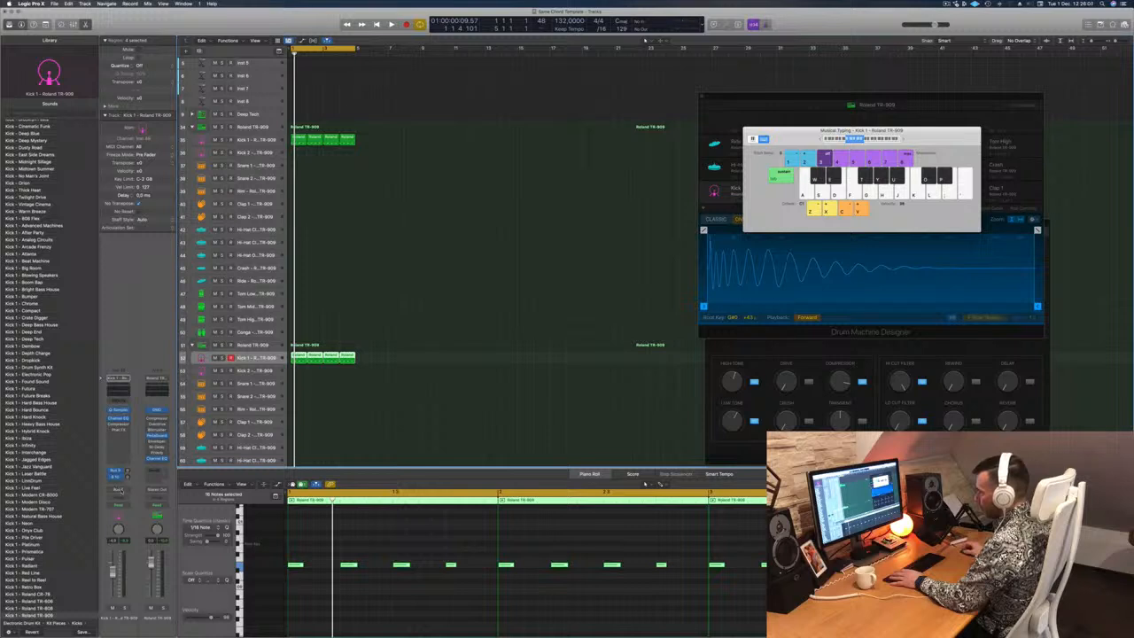
click(121, 489)
click(139, 500)
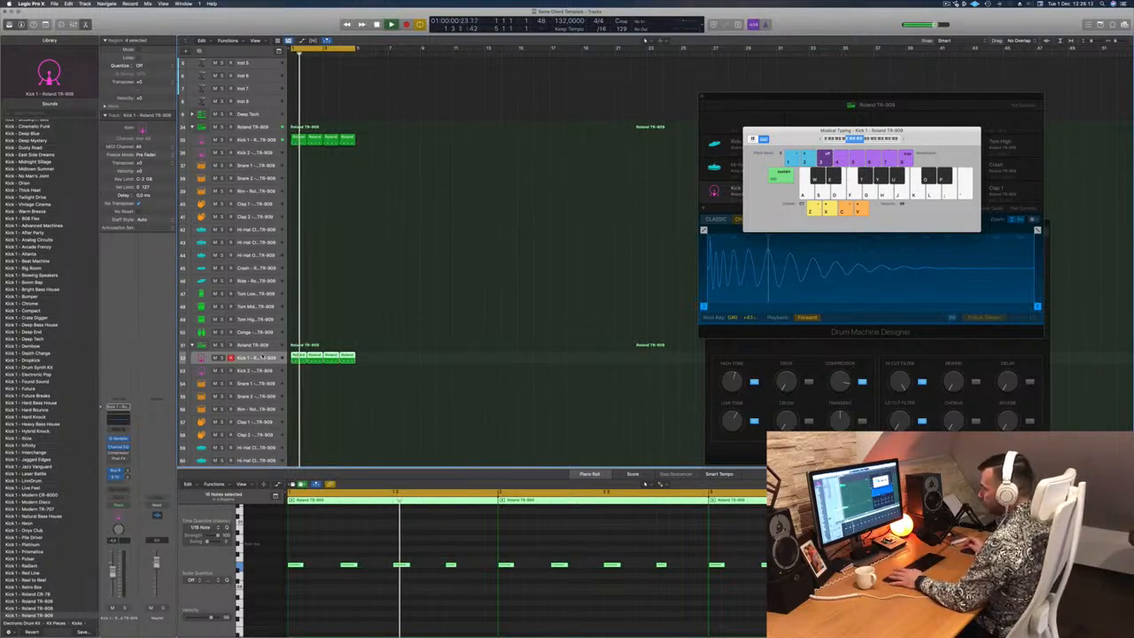
Insert a Compressor on the Perfect Pad 03 channel.
scroll(447, 230, up, 5)
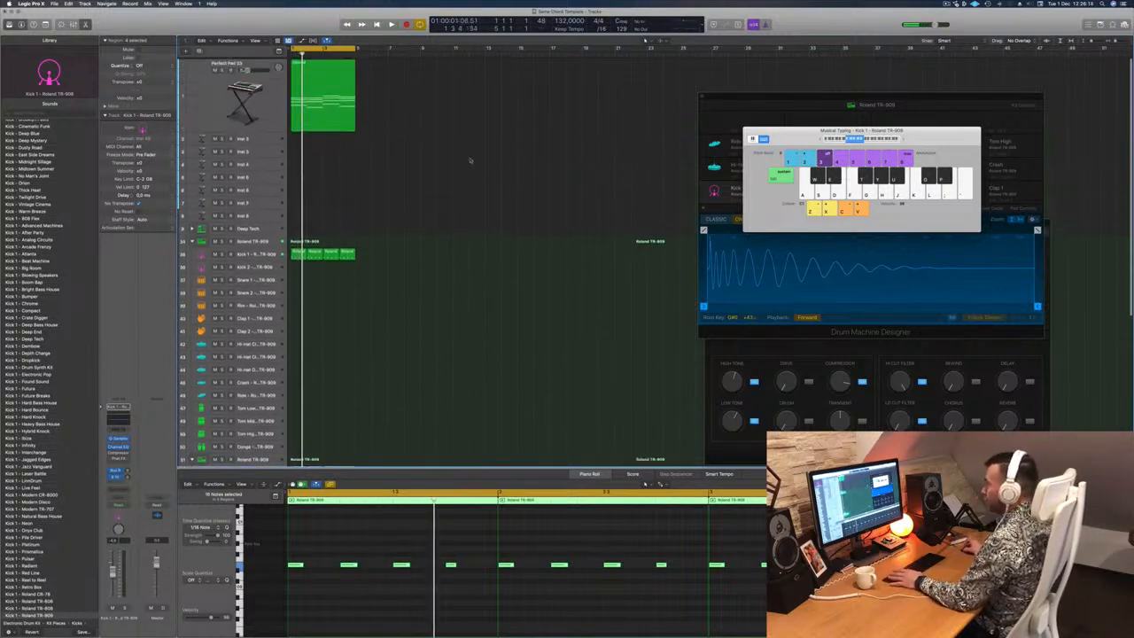
click(205, 126)
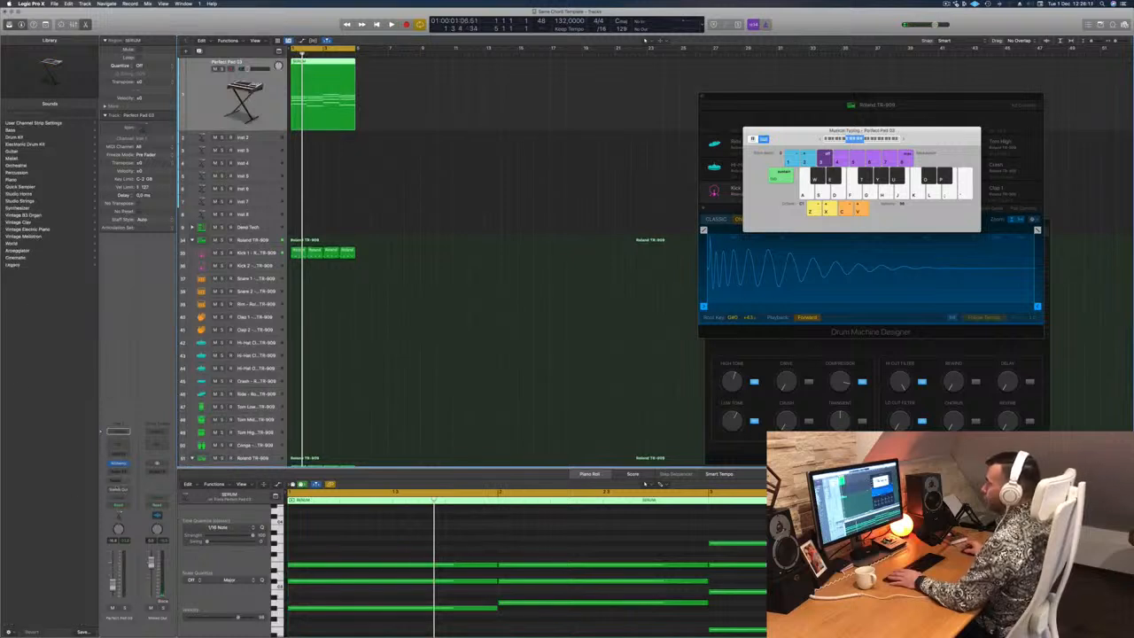
click(118, 462)
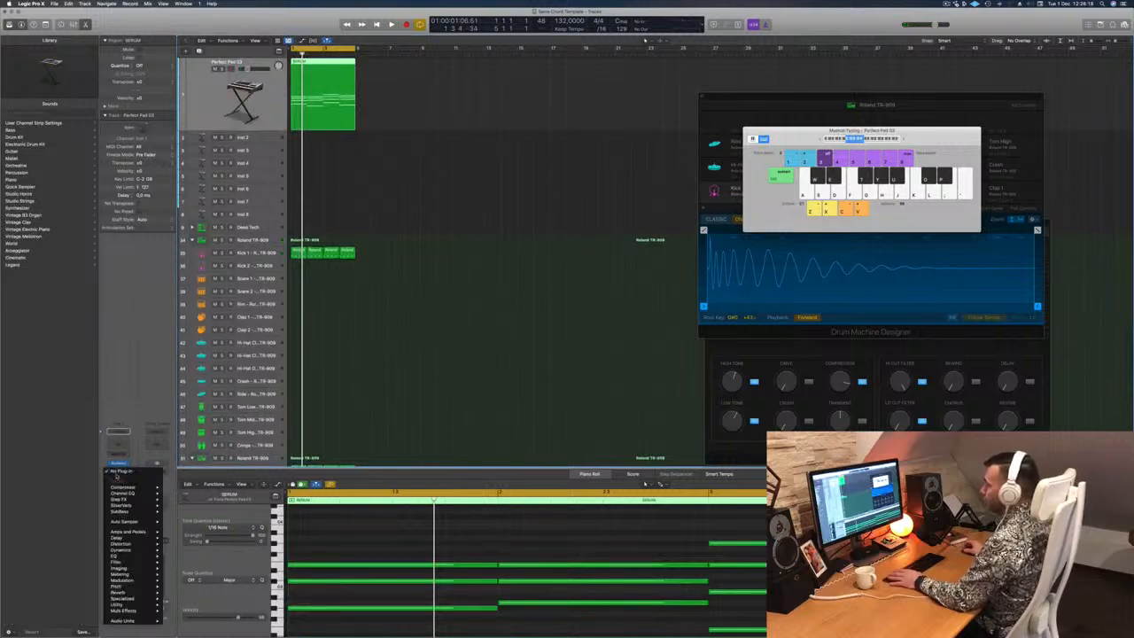
mouse_move(139, 488)
click(177, 489)
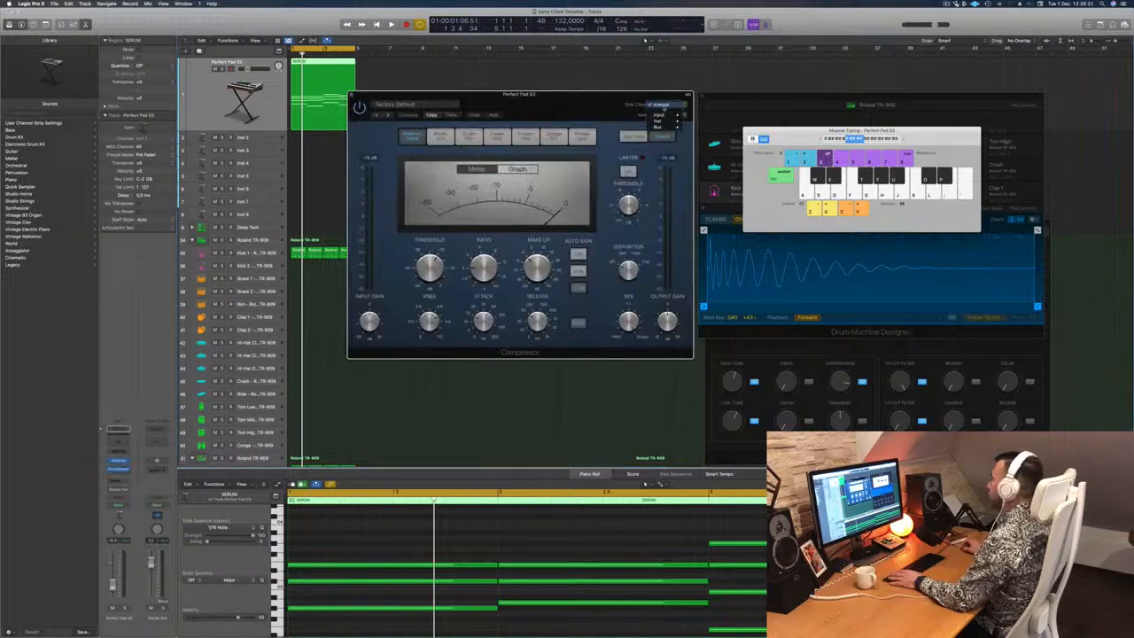
Set the pad Compressor's side-chain source to Kick 1 - Roland TR-909 (Inst 49) and move its window aside.
mouse_move(657, 121)
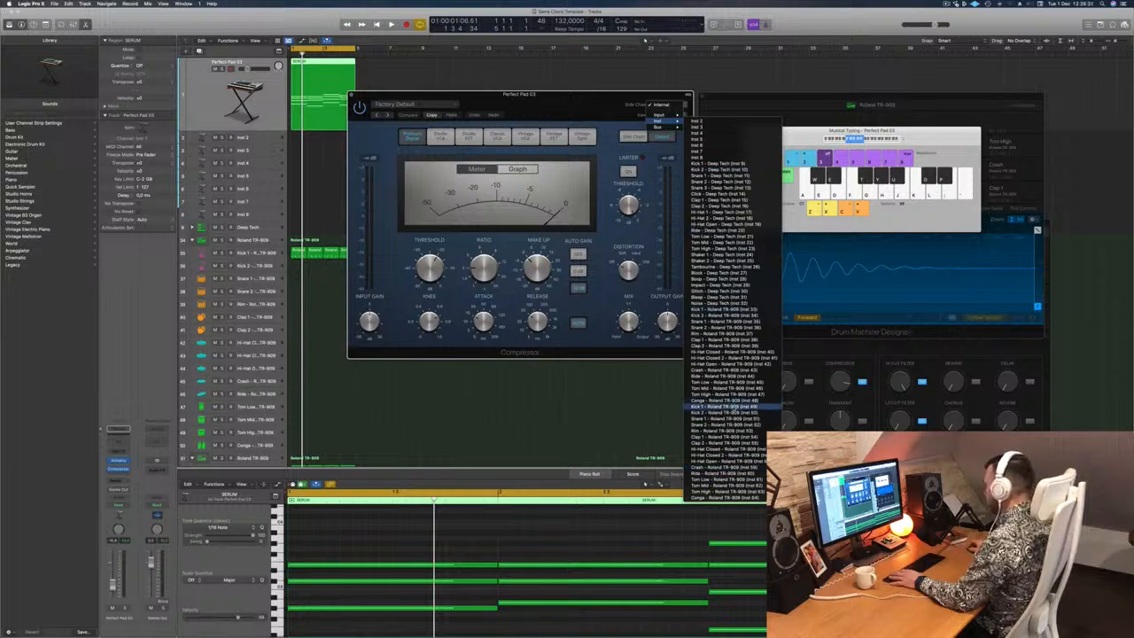
click(727, 406)
drag(592, 95, 696, 110)
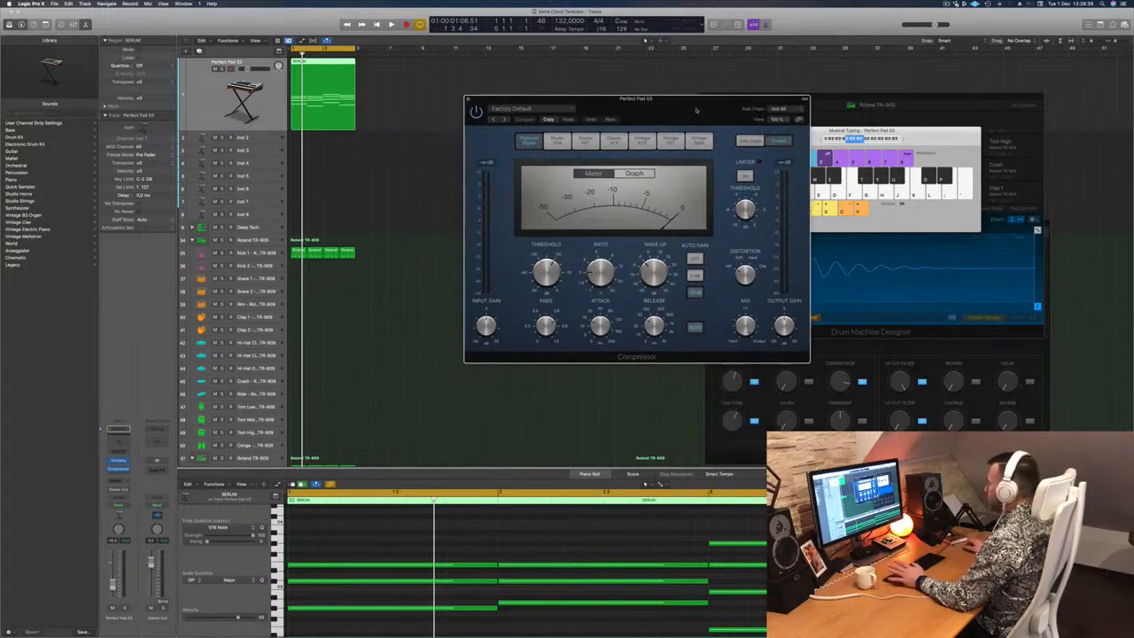
Play the loop and briefly mute the original Kick 1 track to check the side-chained pad.
key(space)
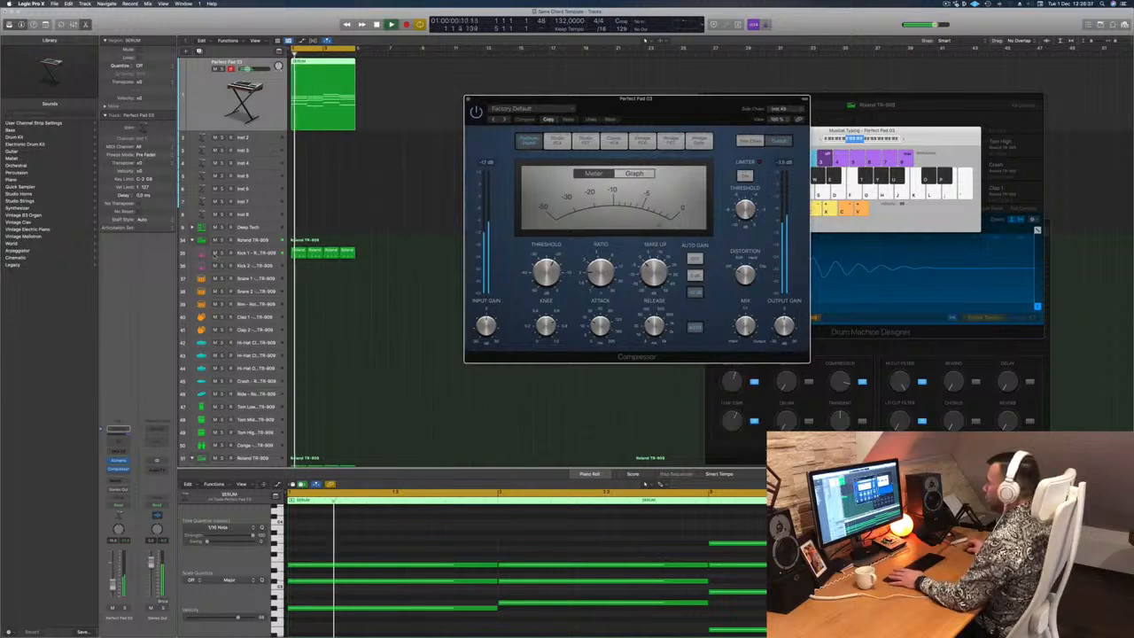
click(215, 253)
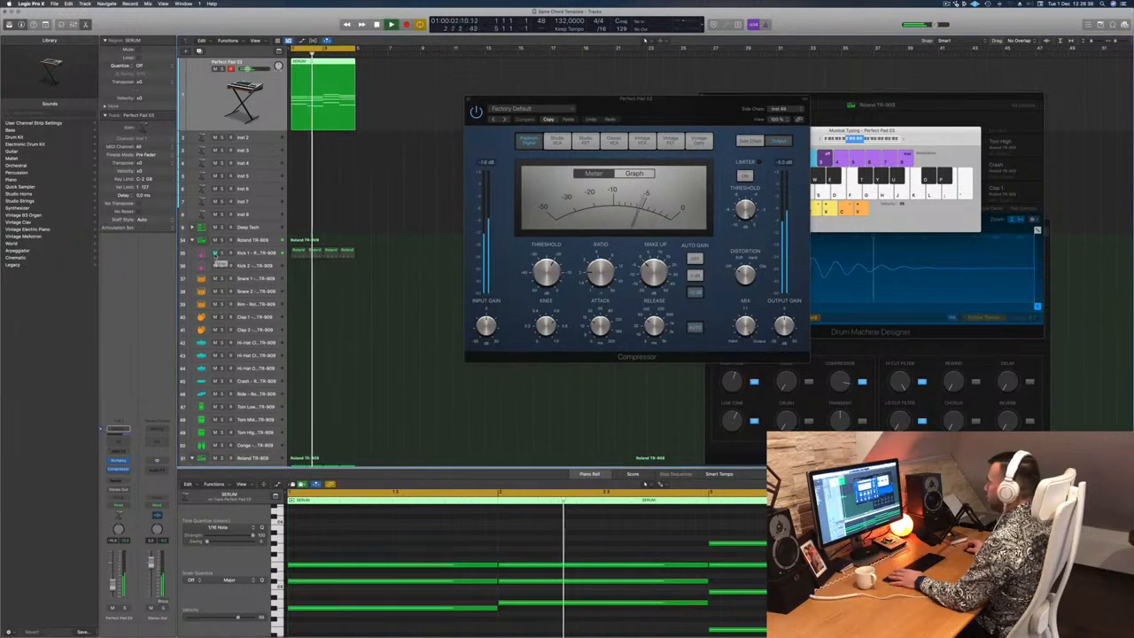
click(214, 253)
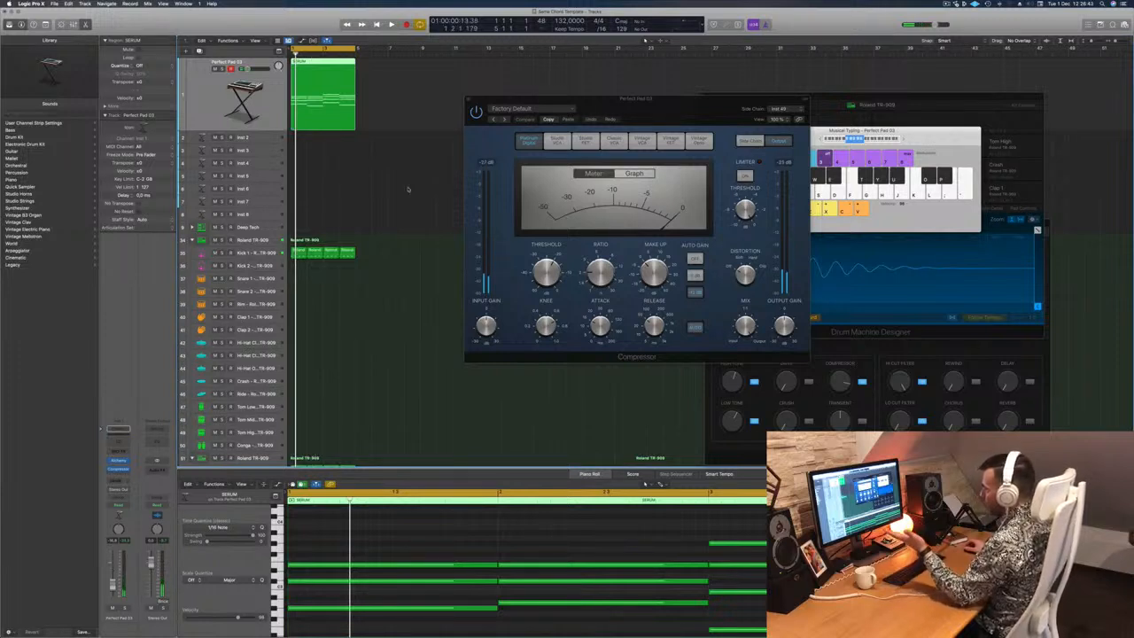
drag(649, 104, 629, 102)
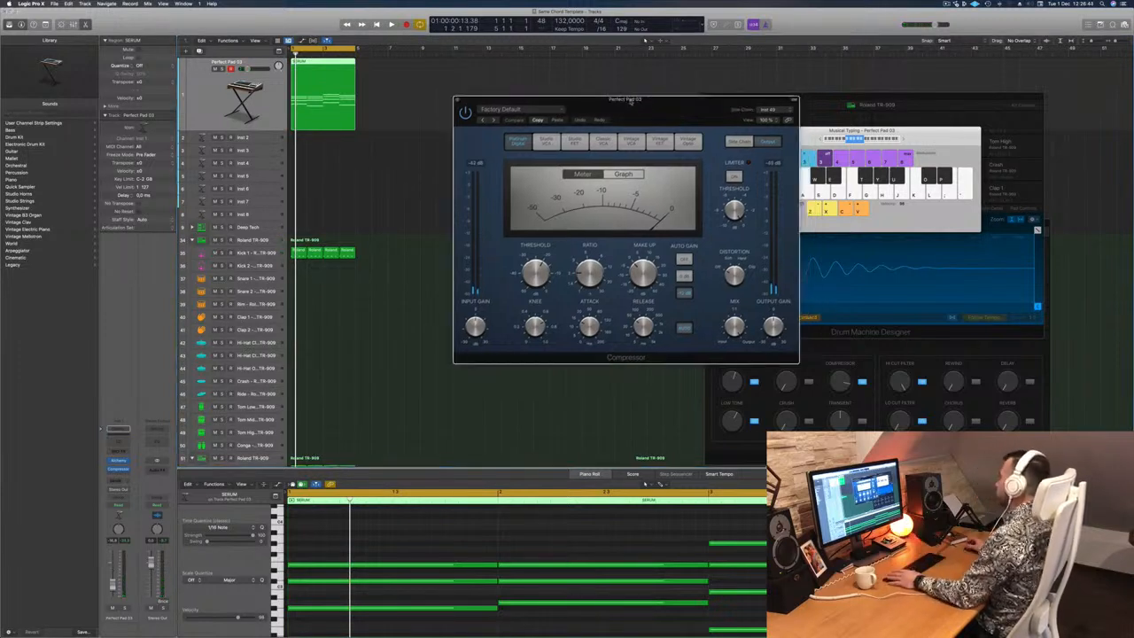
Collapse the duplicated Roland TR-909 track stack and rename it SIDECHAIN.
scroll(403, 321, down, 3)
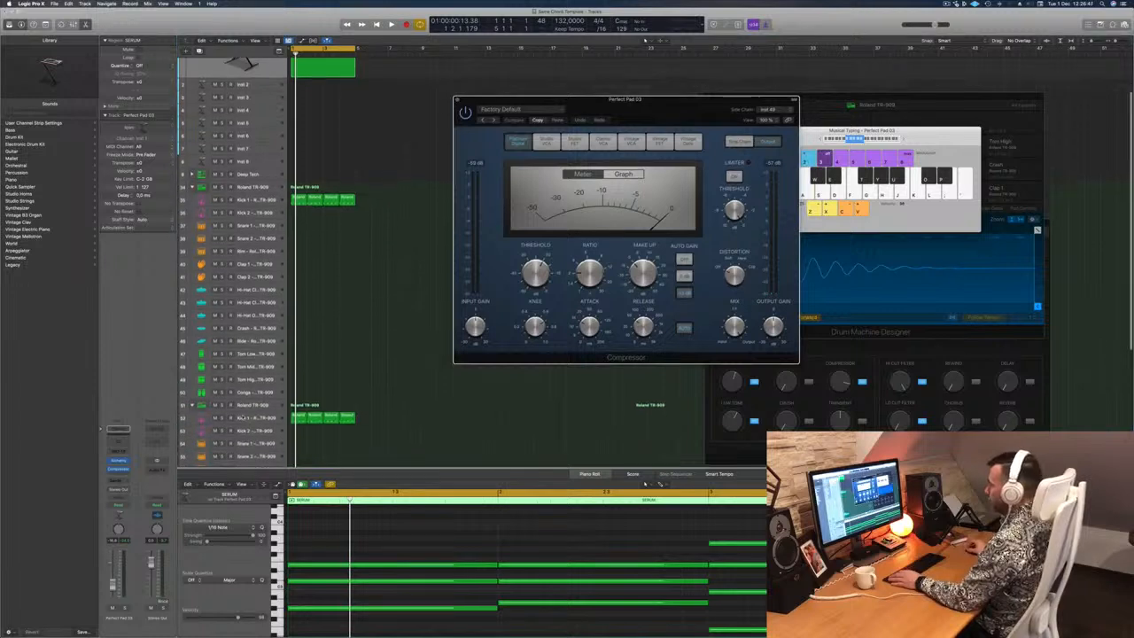
click(193, 403)
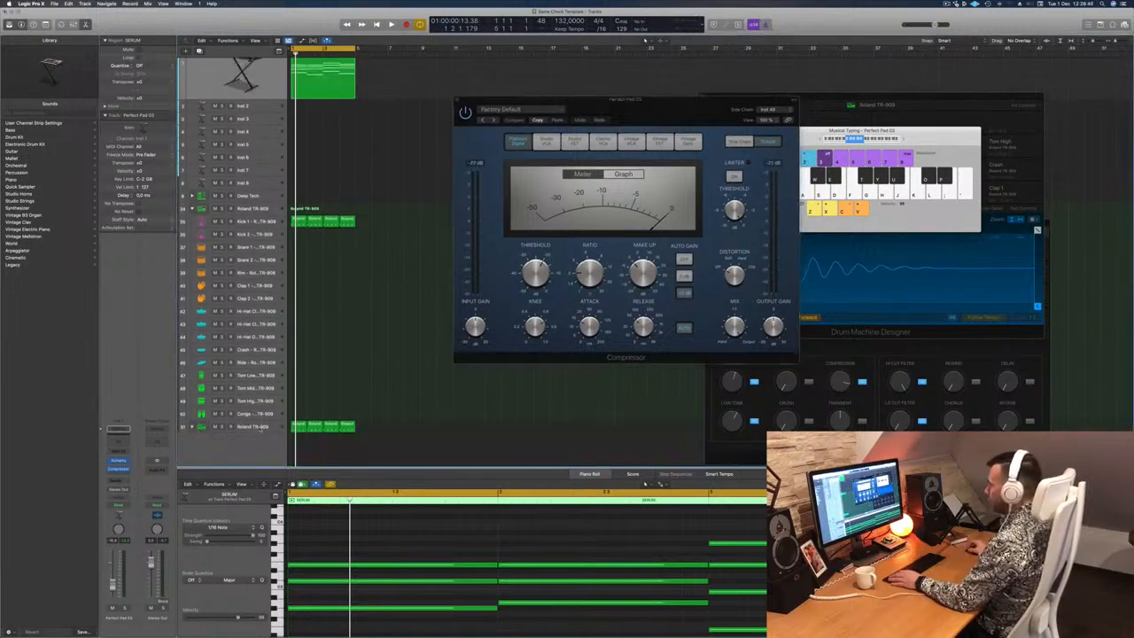
double_click(259, 427)
text(SIDECHAIN)
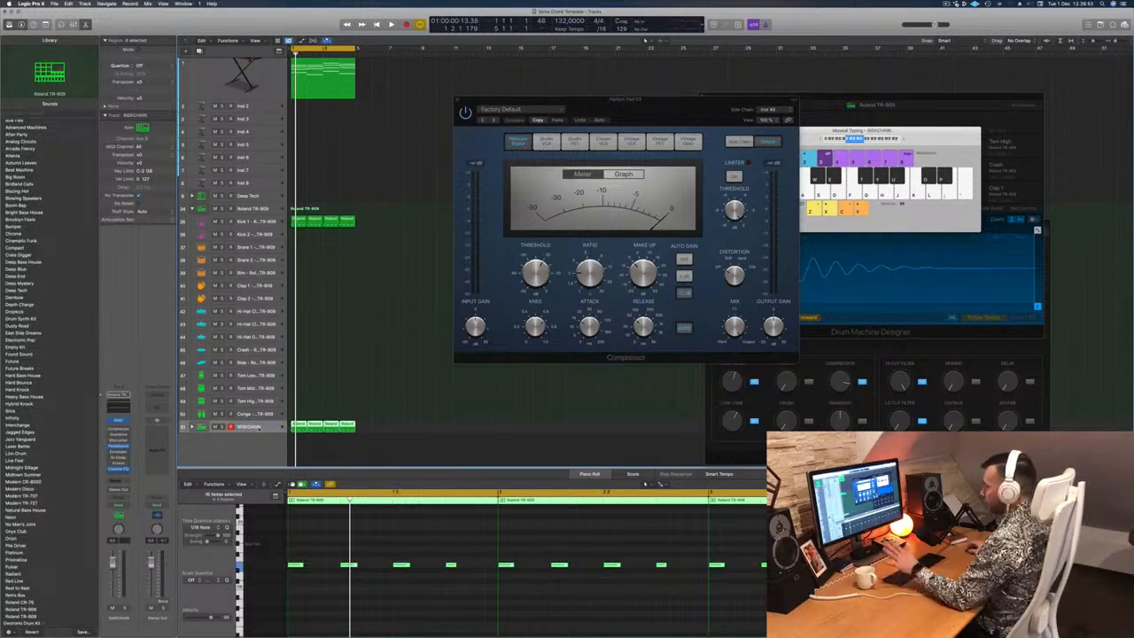
Listen to the loop and check the pad channel's Compressor, closing its window and stopping playback when done.
key(space)
drag(638, 102, 564, 45)
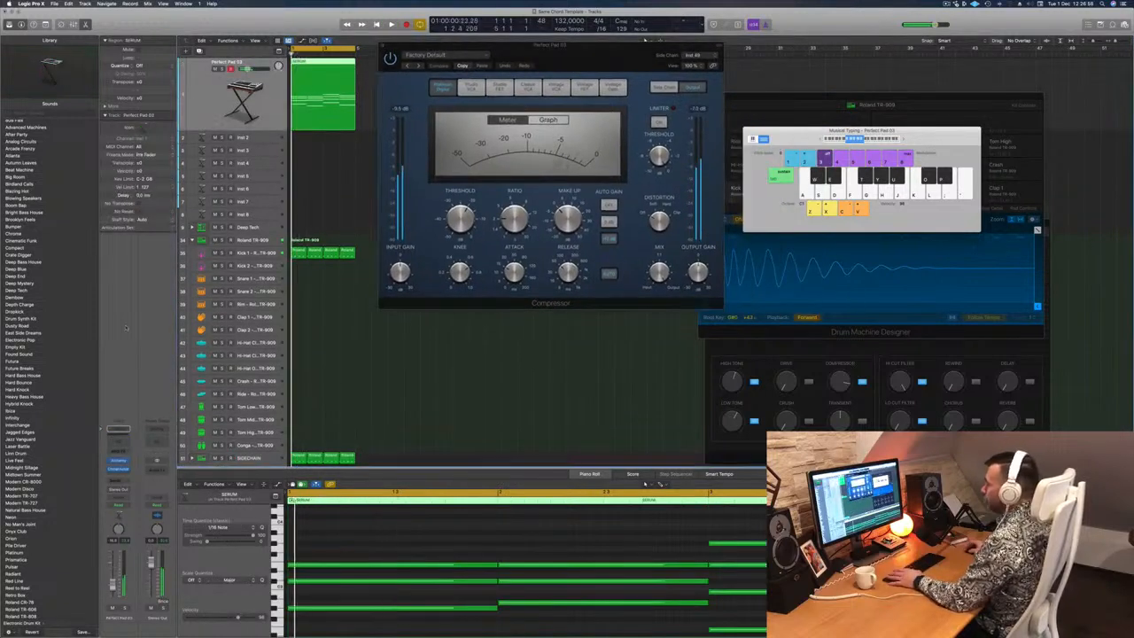
key(super+w)
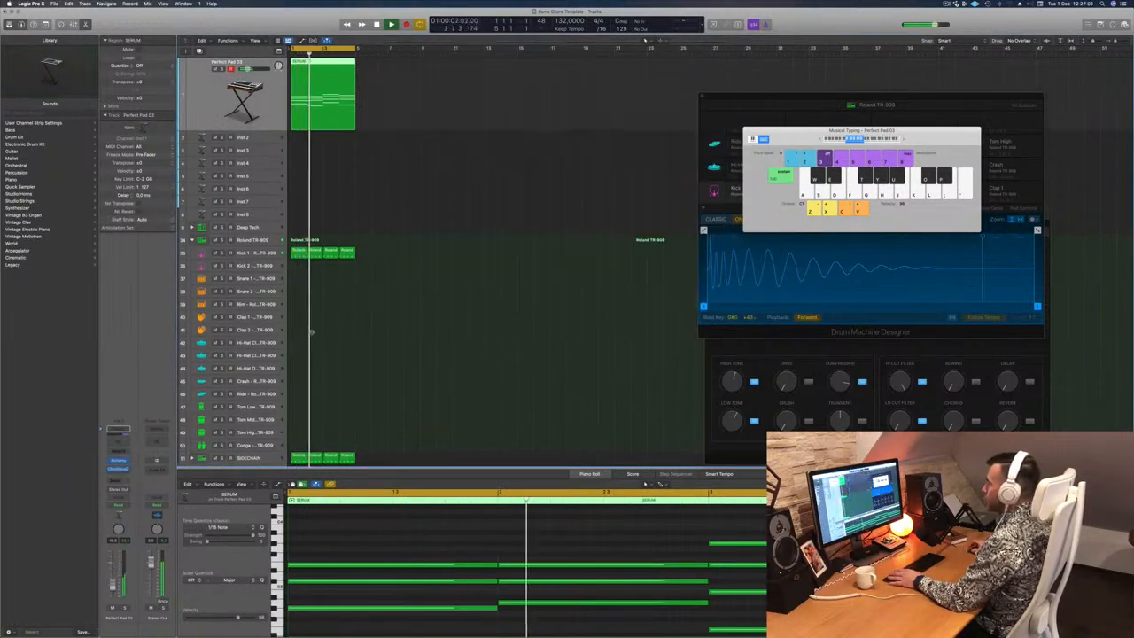
click(119, 470)
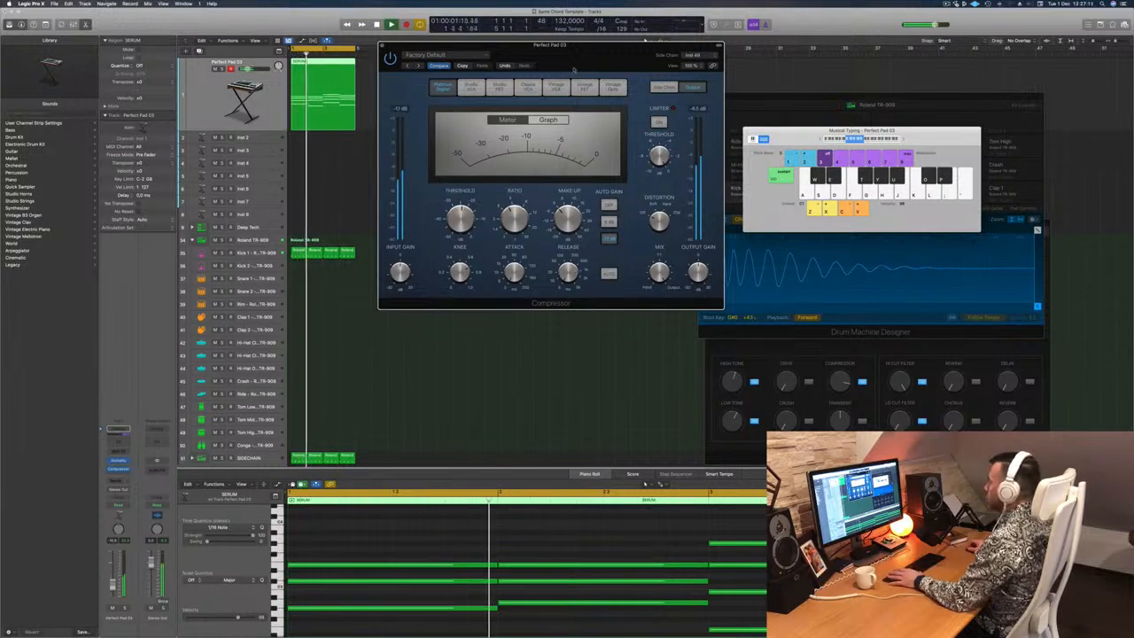
drag(571, 70, 549, 127)
click(359, 102)
key(space)
key(space)
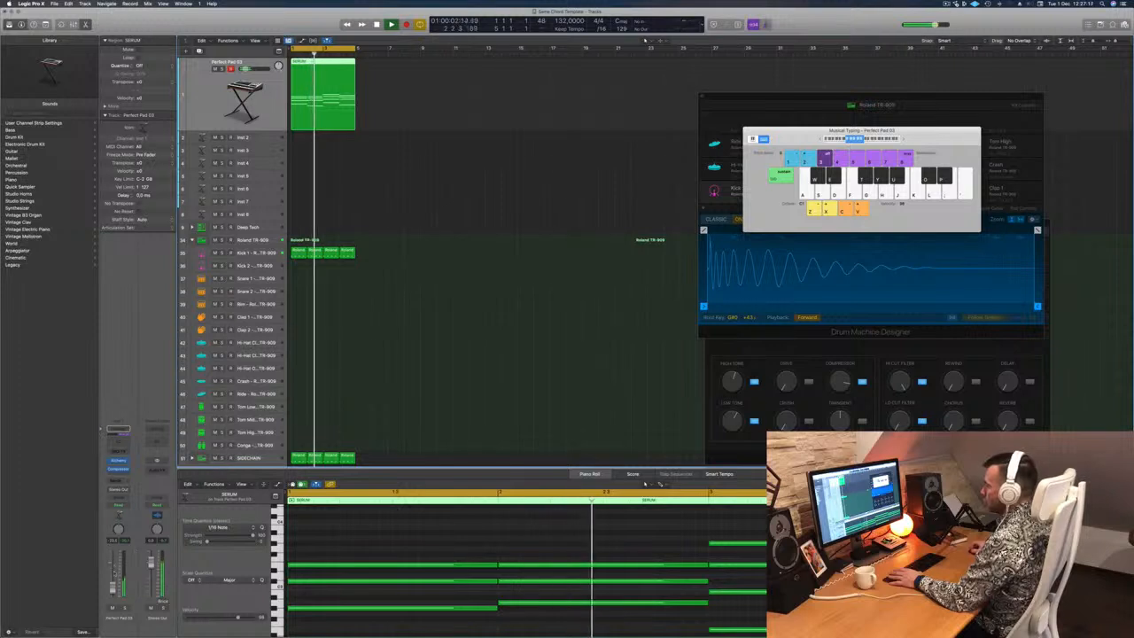
click(486, 155)
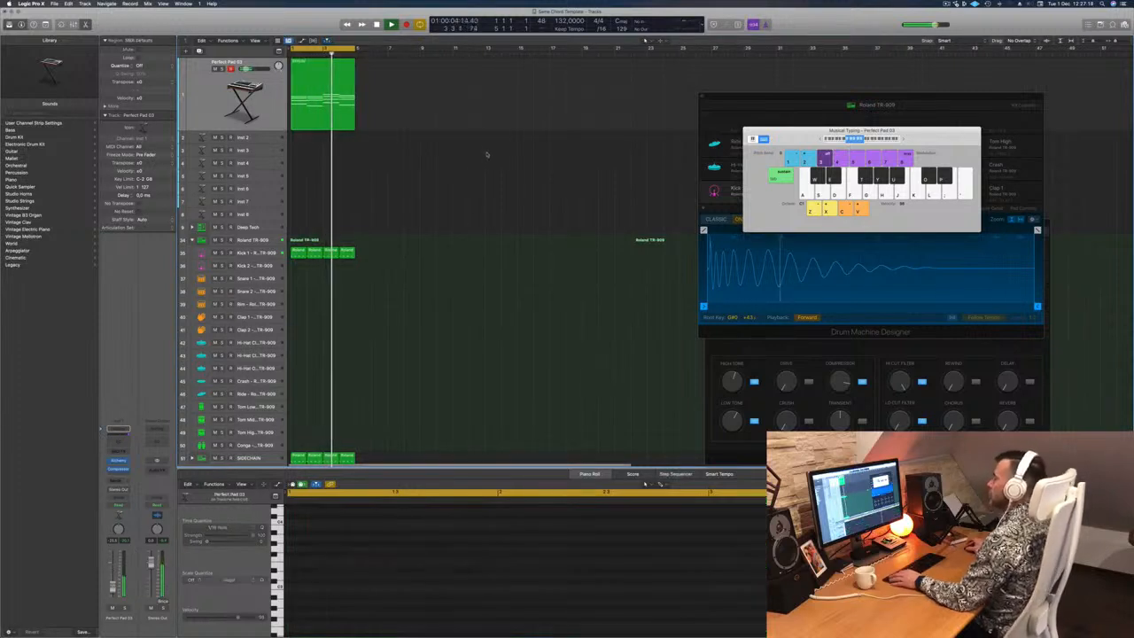
scroll(438, 269, down, 2)
key(space)
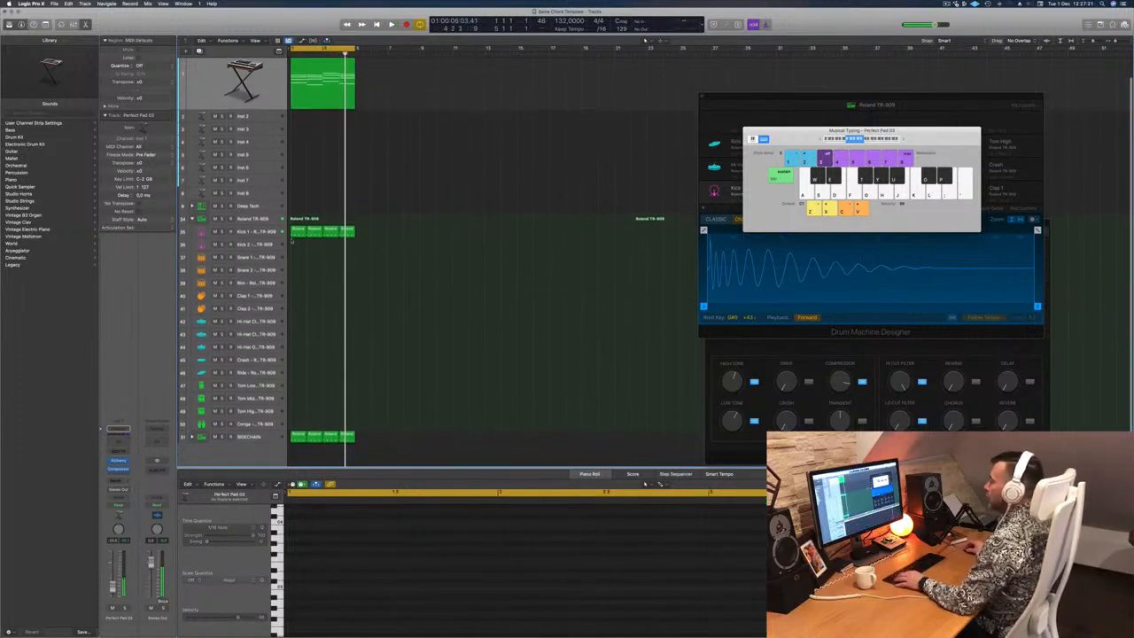
Copy the first Kick 1 region to the Snare 1 track and remove its notes on beats 1 and 3.
click(297, 231)
drag(294, 239, 297, 257)
scroll(318, 599, down, 3)
drag(327, 541, 288, 600)
drag(355, 541, 581, 615)
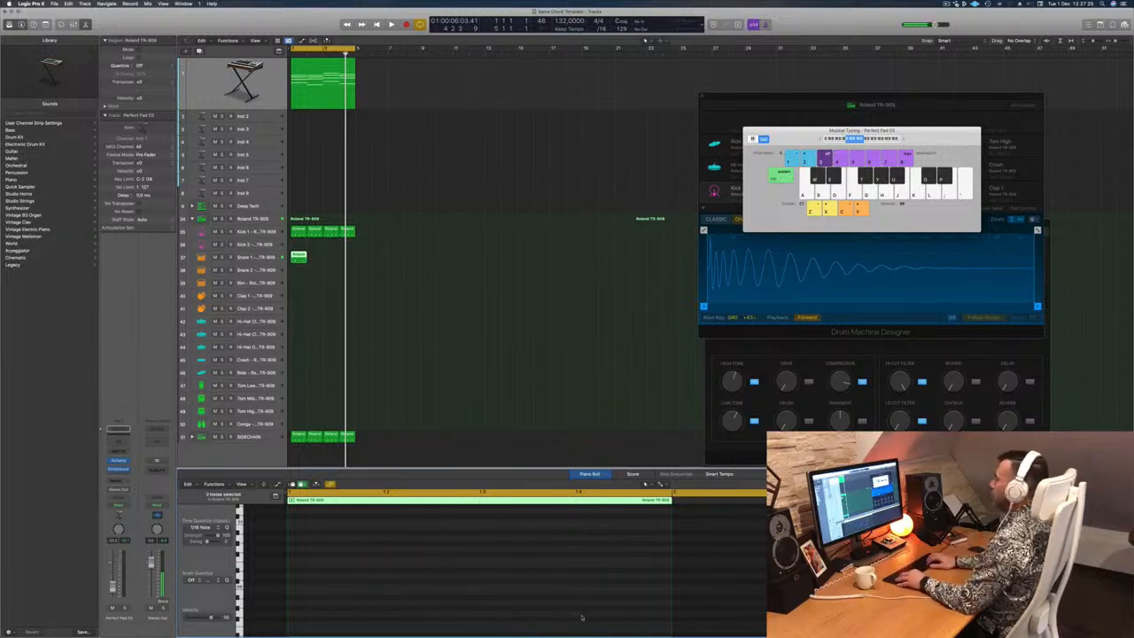
Audition the snare and repeat its region so four regions fill the four-bar loop on the Snare 1 track.
key(space)
key(space)
key(space)
key(space)
drag(299, 256, 332, 259)
key(Delete)
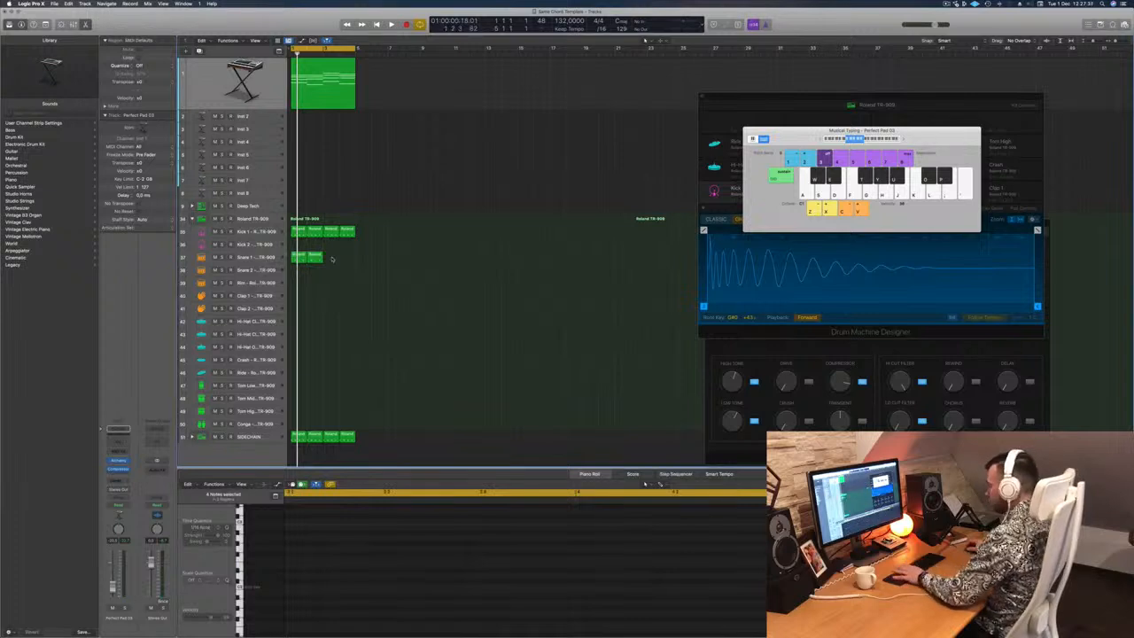
key(cmd+z)
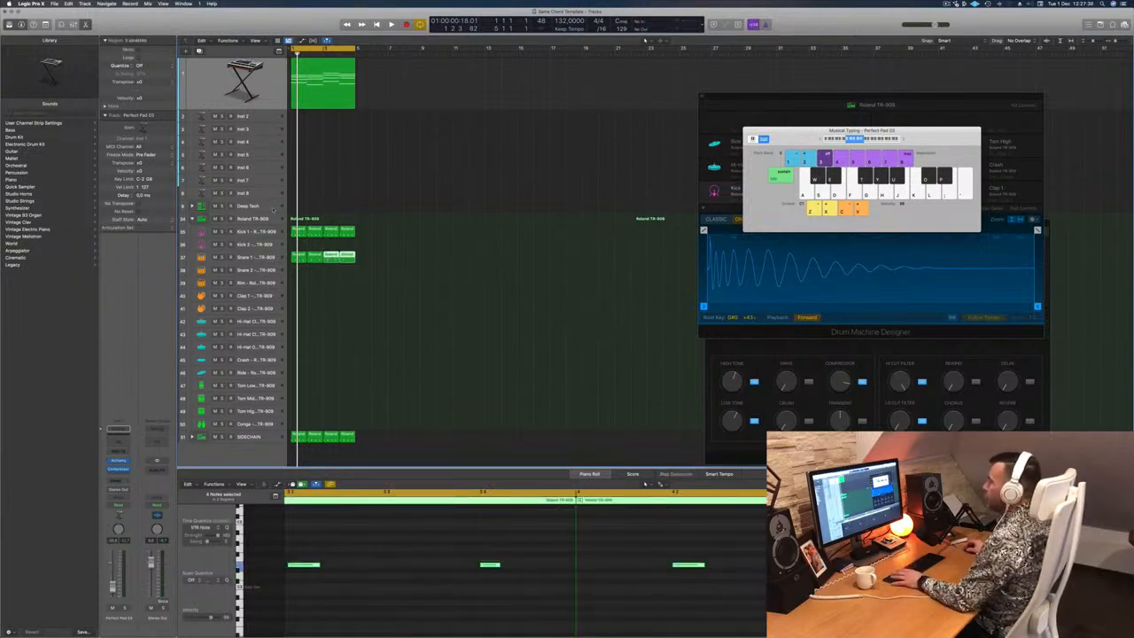
Delete the unused Deep Tech track stack, and select the Snare 1 track to audition it in the loop.
click(272, 207)
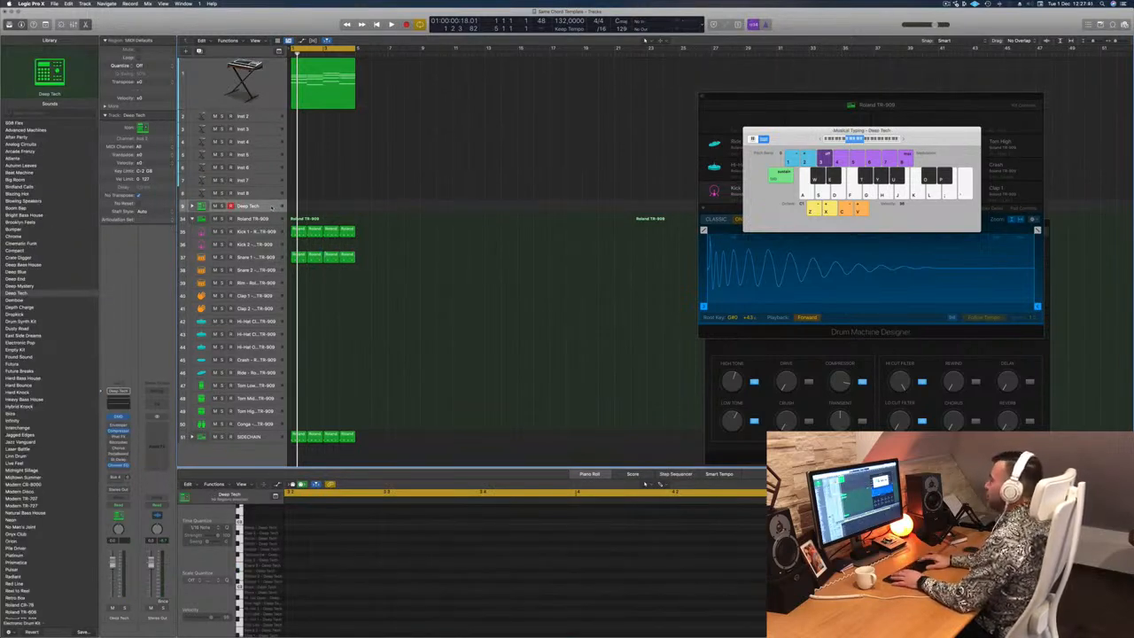
key(super+BackSpace)
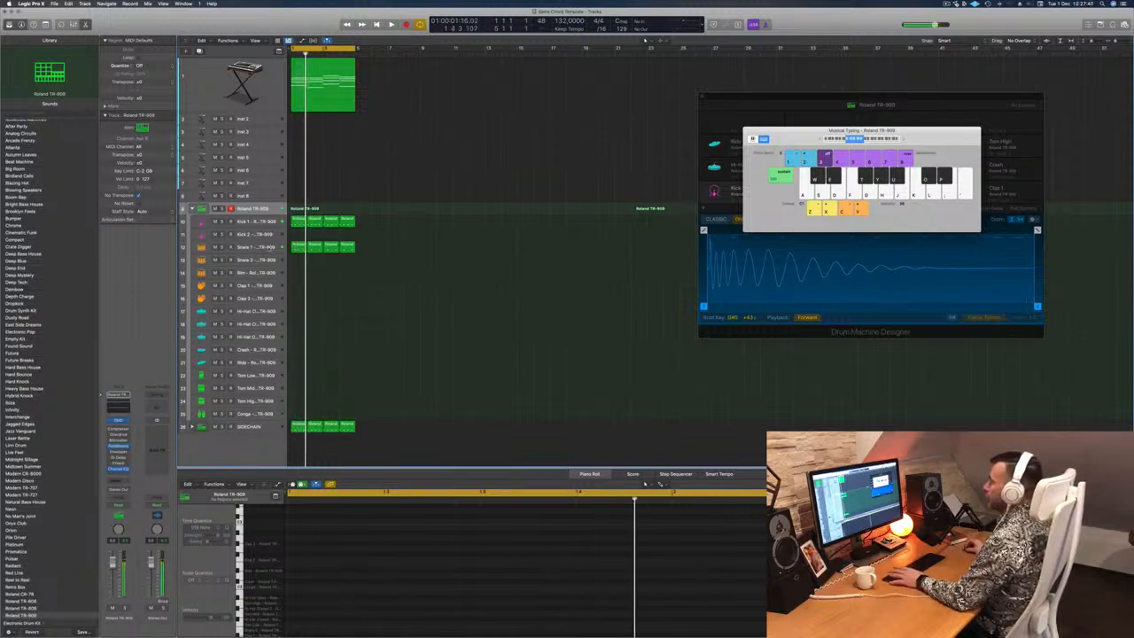
key(Down)
key(Down)
key(Down)
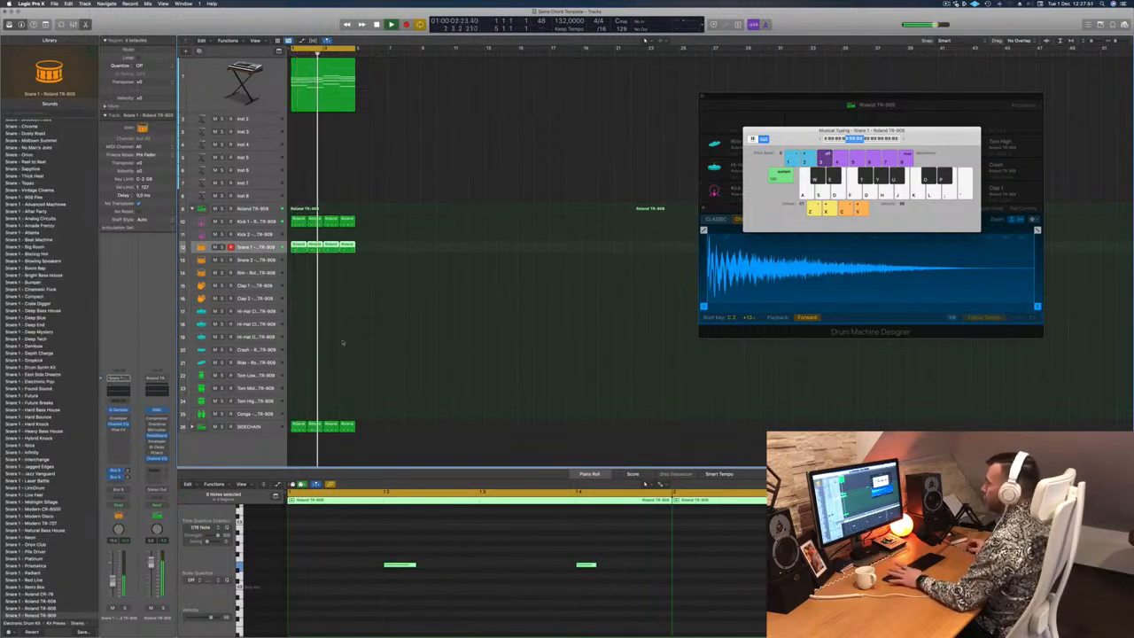
click(328, 234)
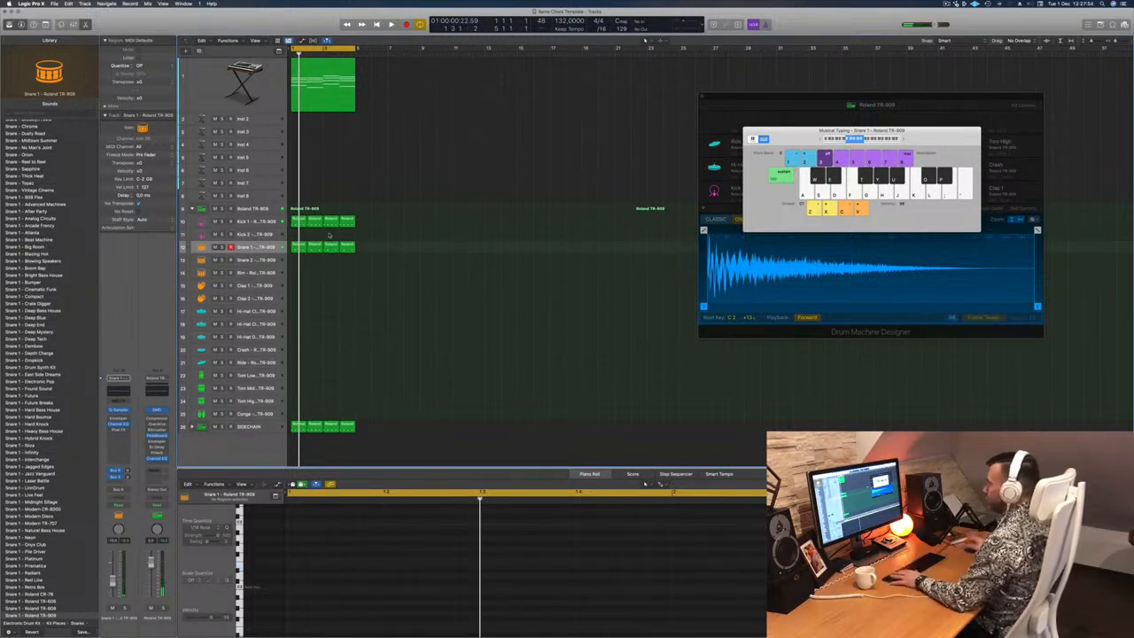
Copy the first Kick 1 region to the Hi-Hat Closed track and shift its four notes to the off-beats.
click(298, 220)
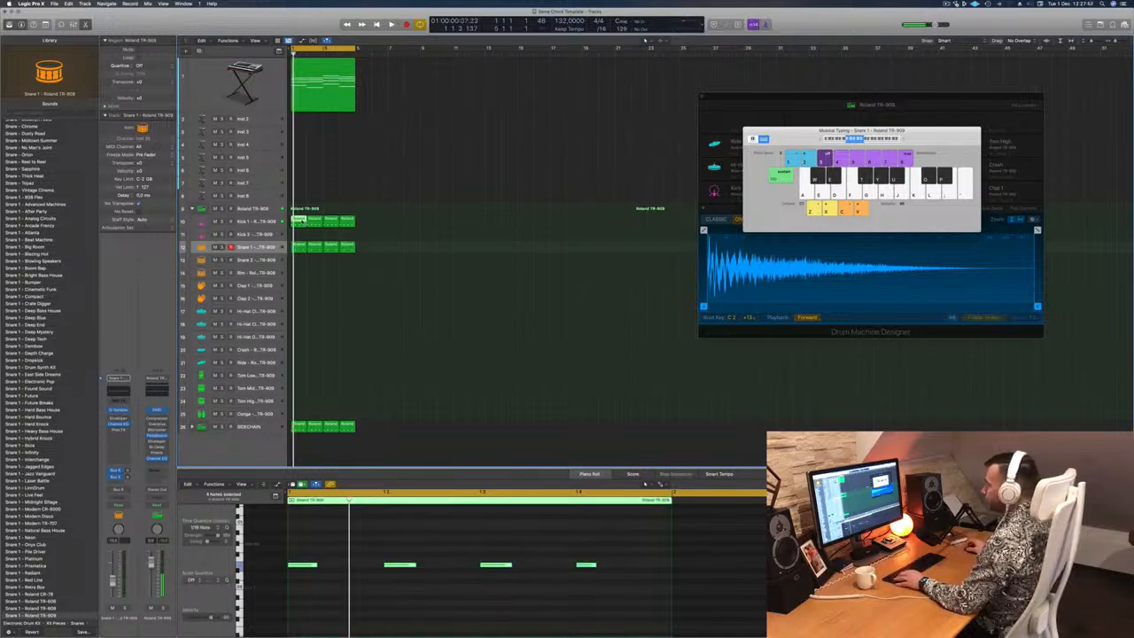
drag(299, 221, 298, 310)
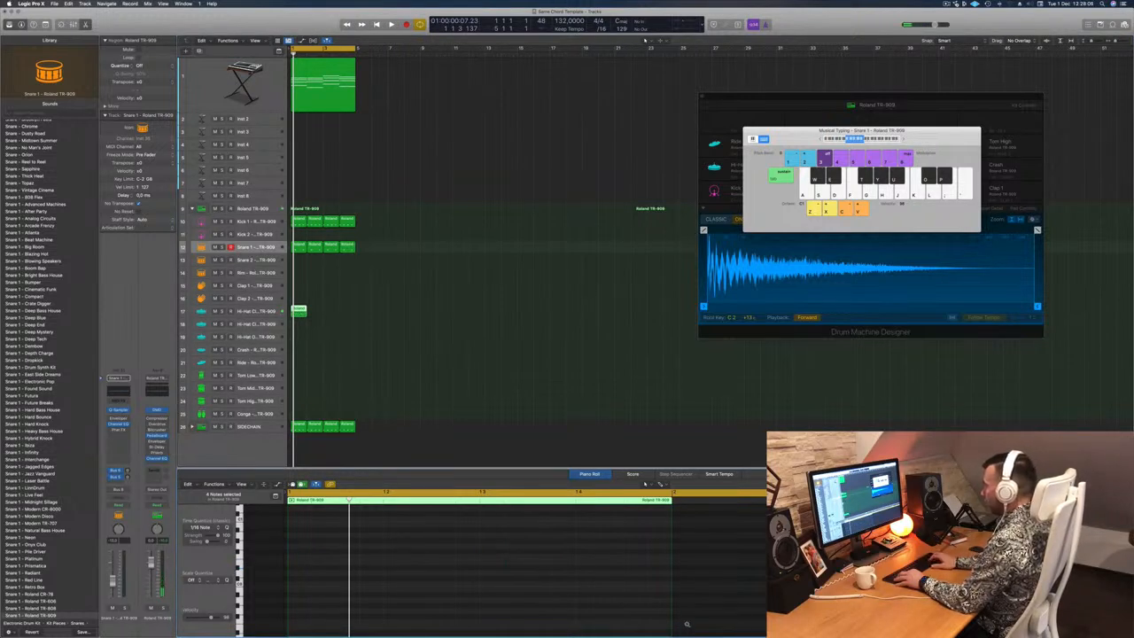
scroll(556, 539, up, 5)
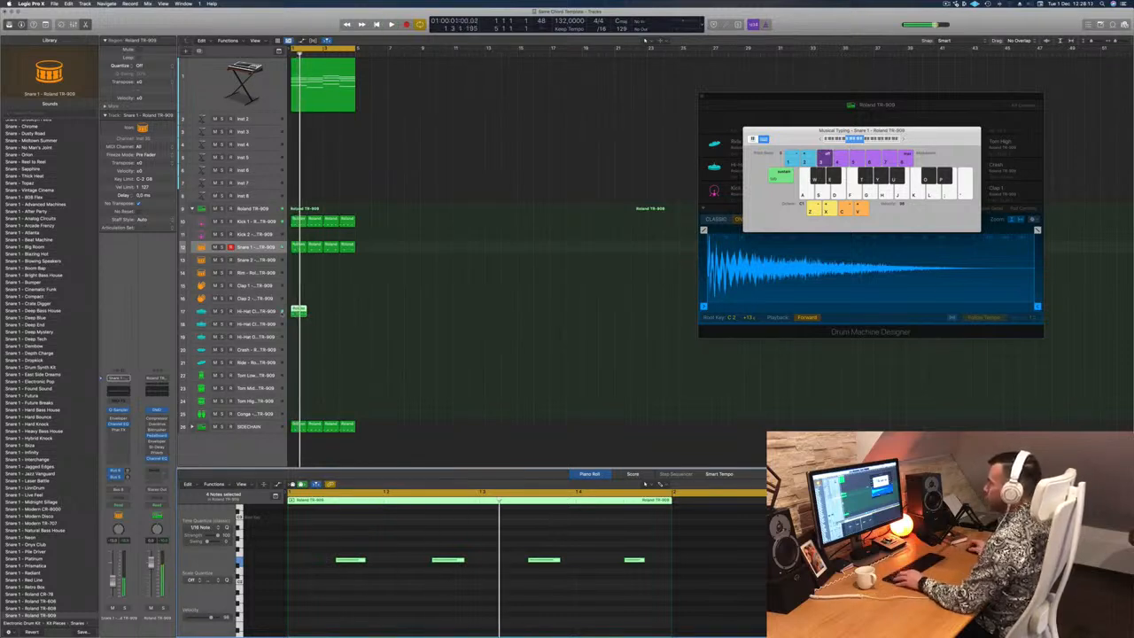
Repeat the off-beat hi-hat region across the four bars and audition the Hi-Hat Closed track.
drag(294, 311, 335, 319)
key(space)
click(256, 311)
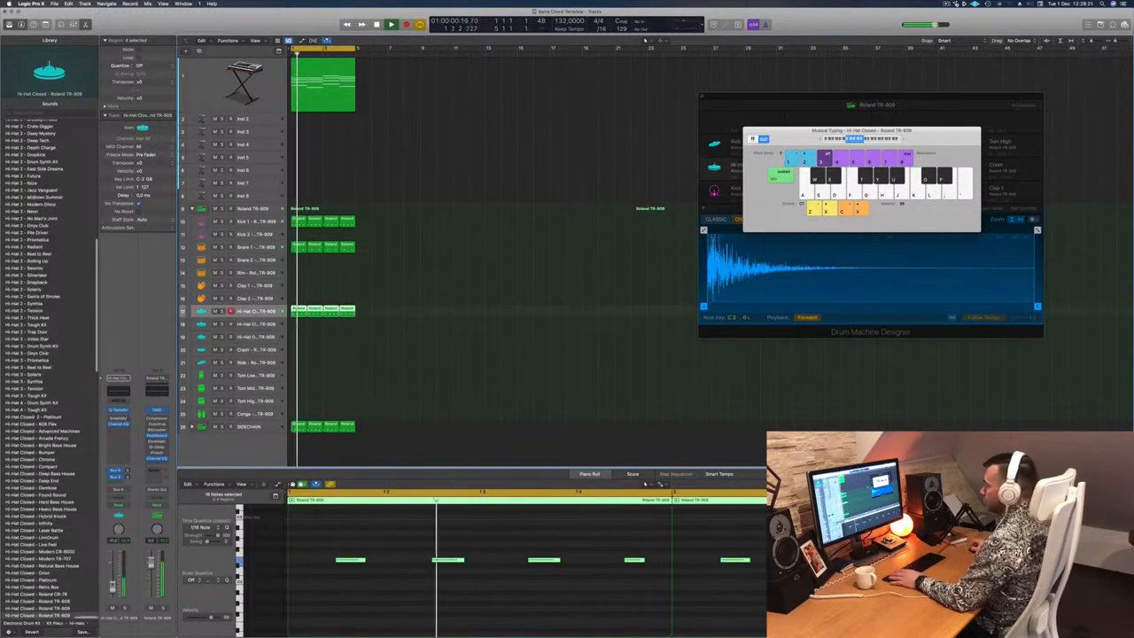
key(space)
key(space)
key(space)
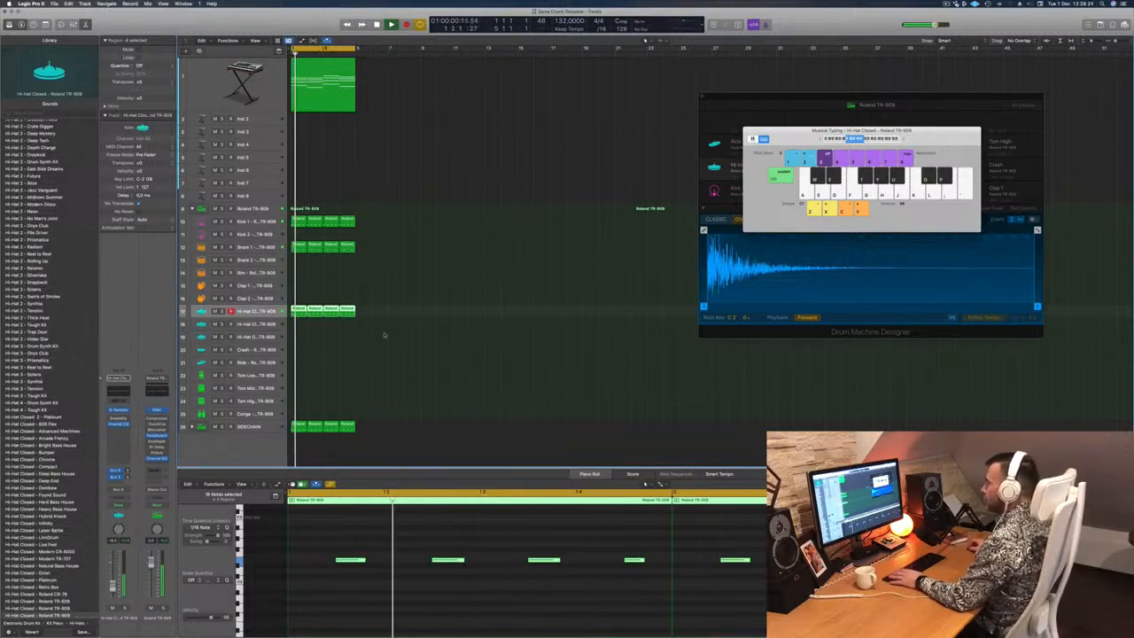
Transpose all notes of the closed hi-hat regions up an octave and listen to the loop.
click(373, 605)
key(super+a)
key(alt+shift+Up)
key(space)
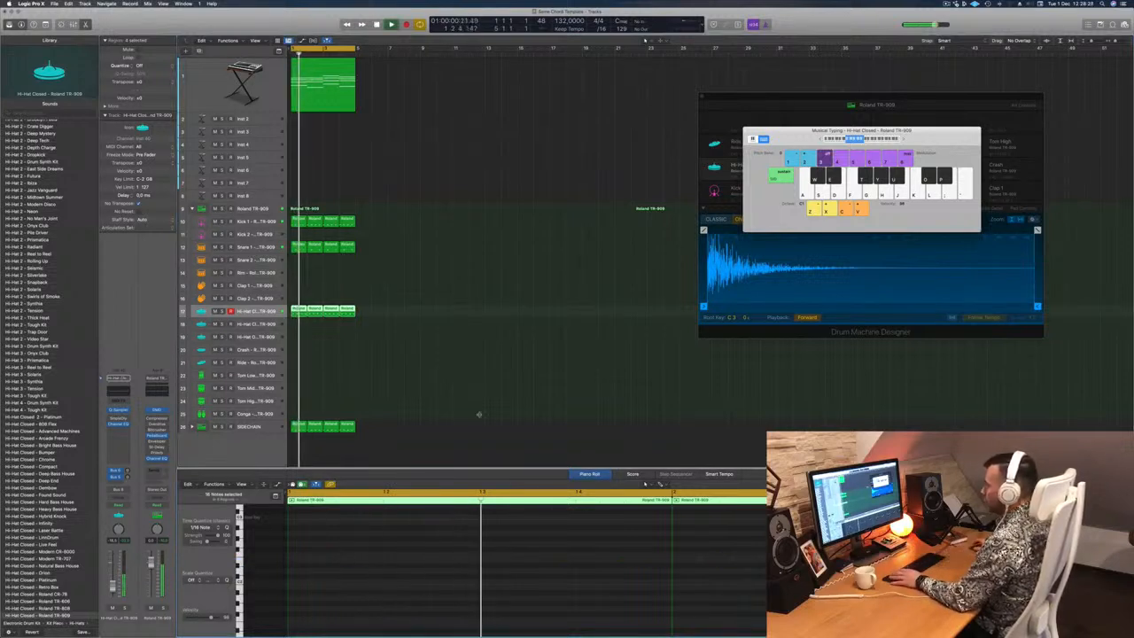
key(space)
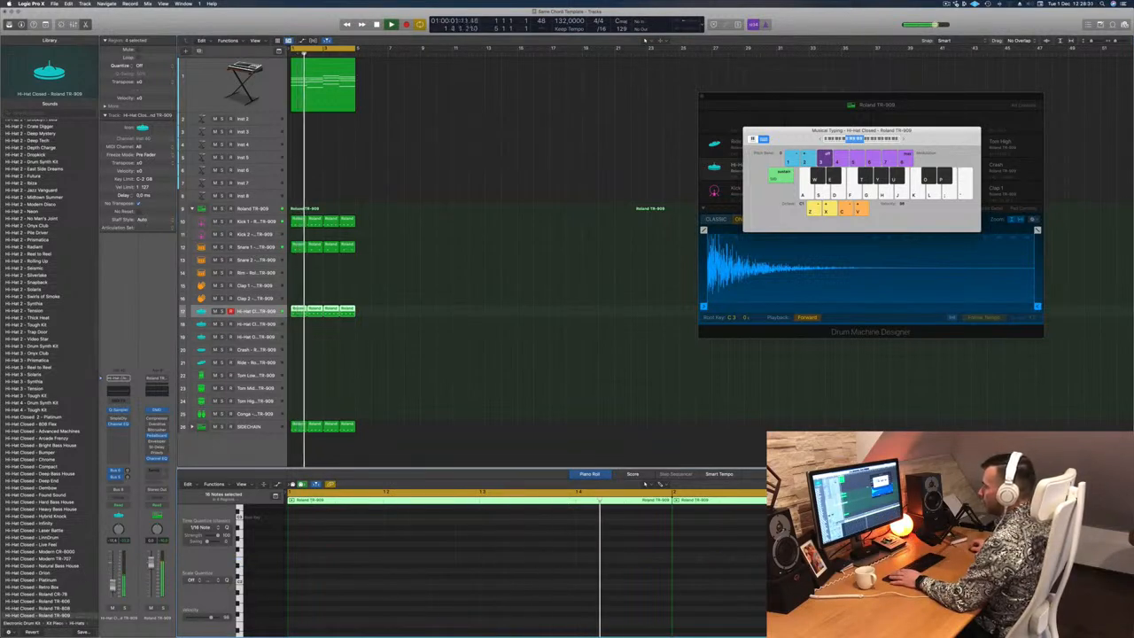
key(space)
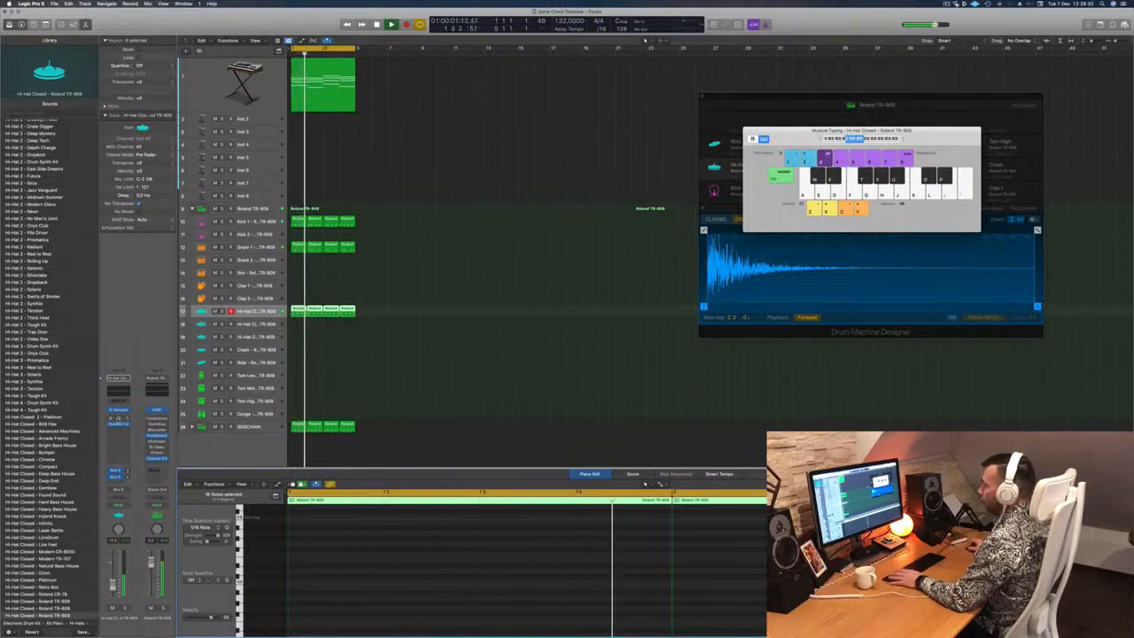
Open the Sample Delay on the Hi-Hat Closed channel, toggle its bypass and close it.
click(117, 418)
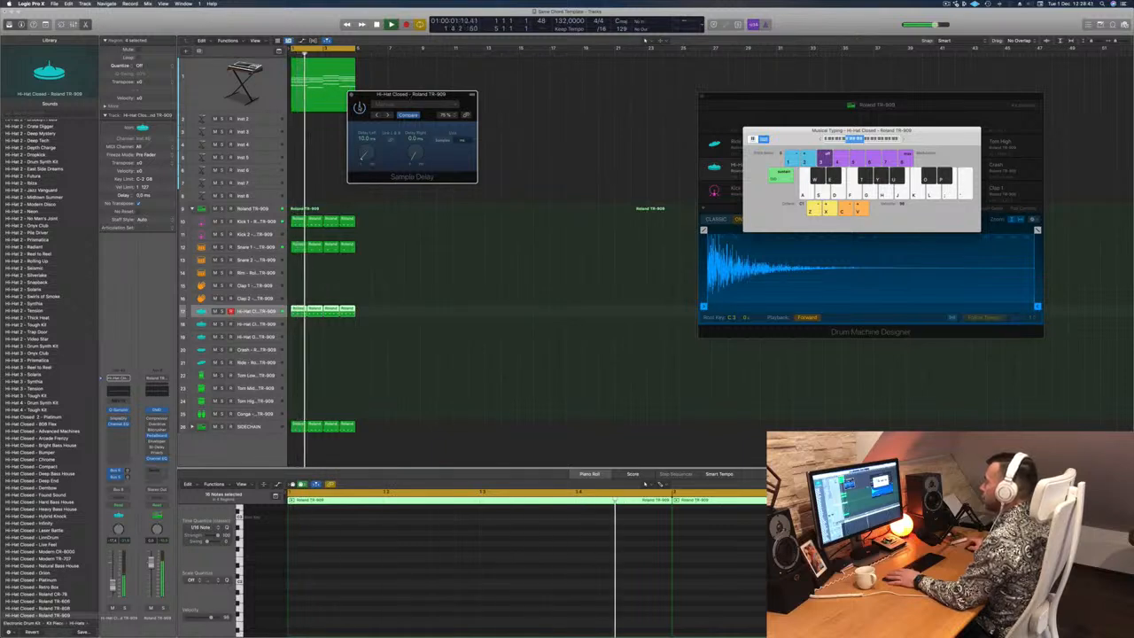
click(359, 107)
click(351, 95)
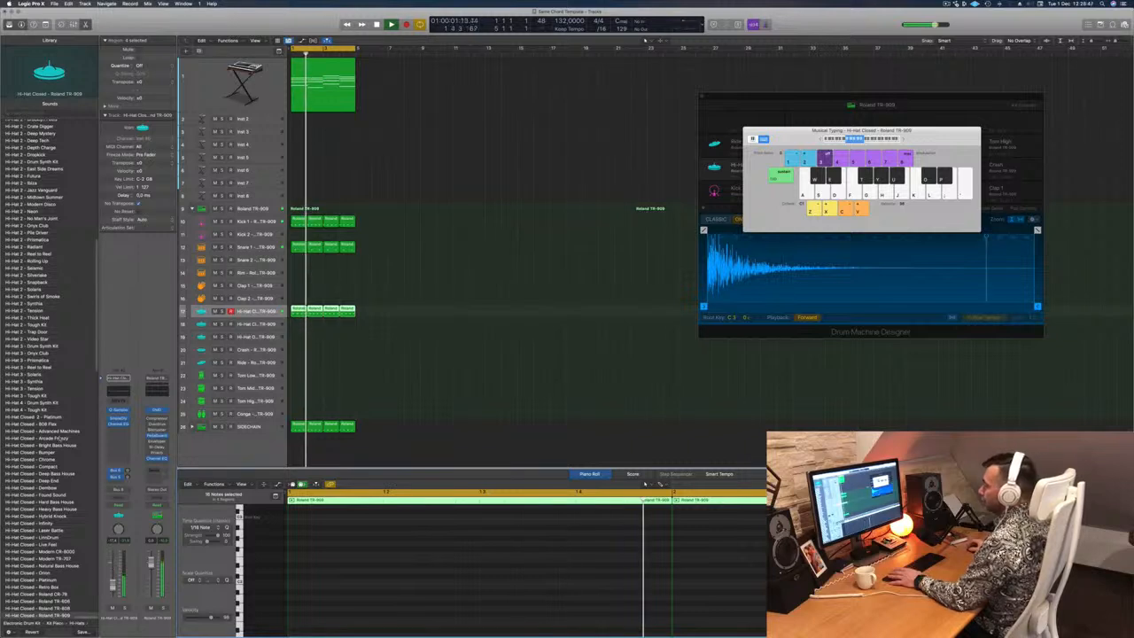
Insert a stereo Stereo Delay in the next free effect slot of the Hi-Hat Closed channel and play the loop.
click(117, 430)
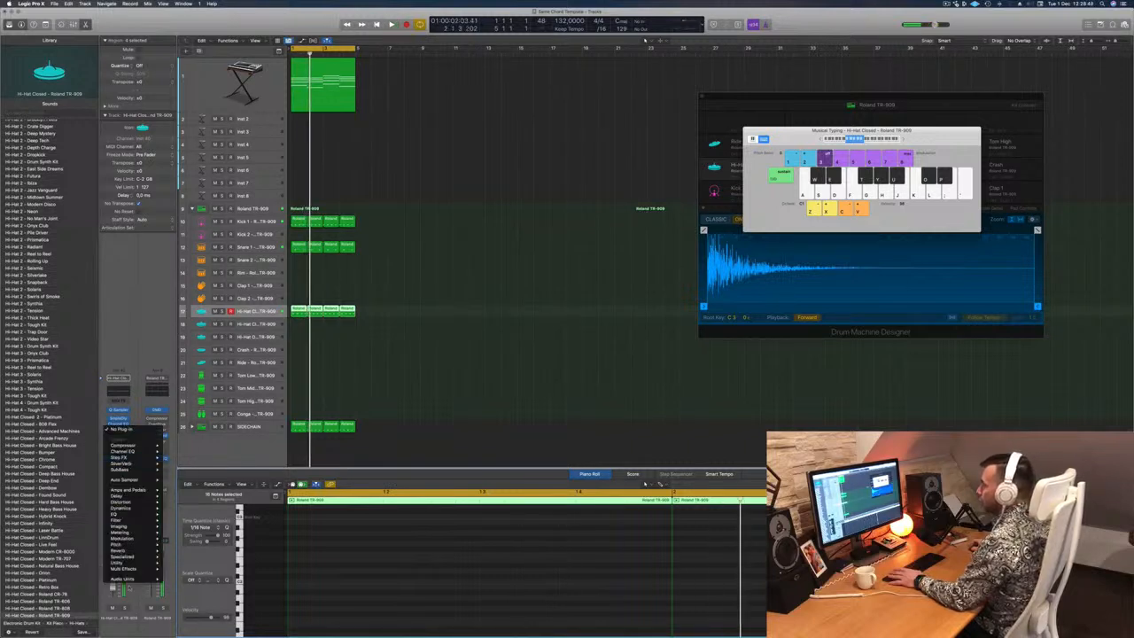
mouse_move(124, 532)
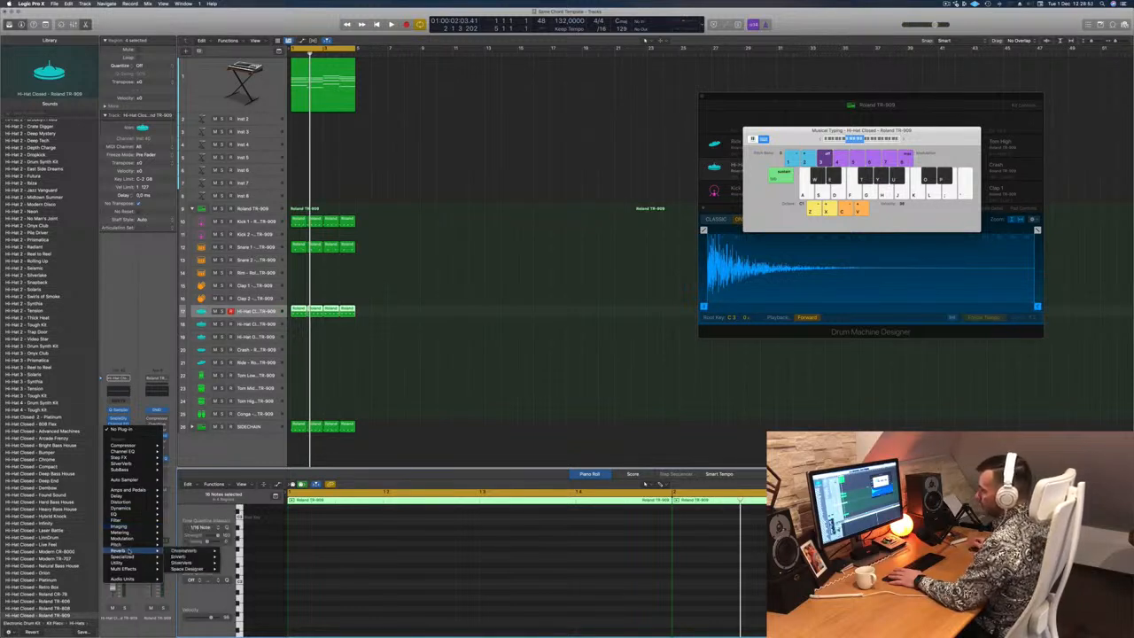
mouse_move(139, 497)
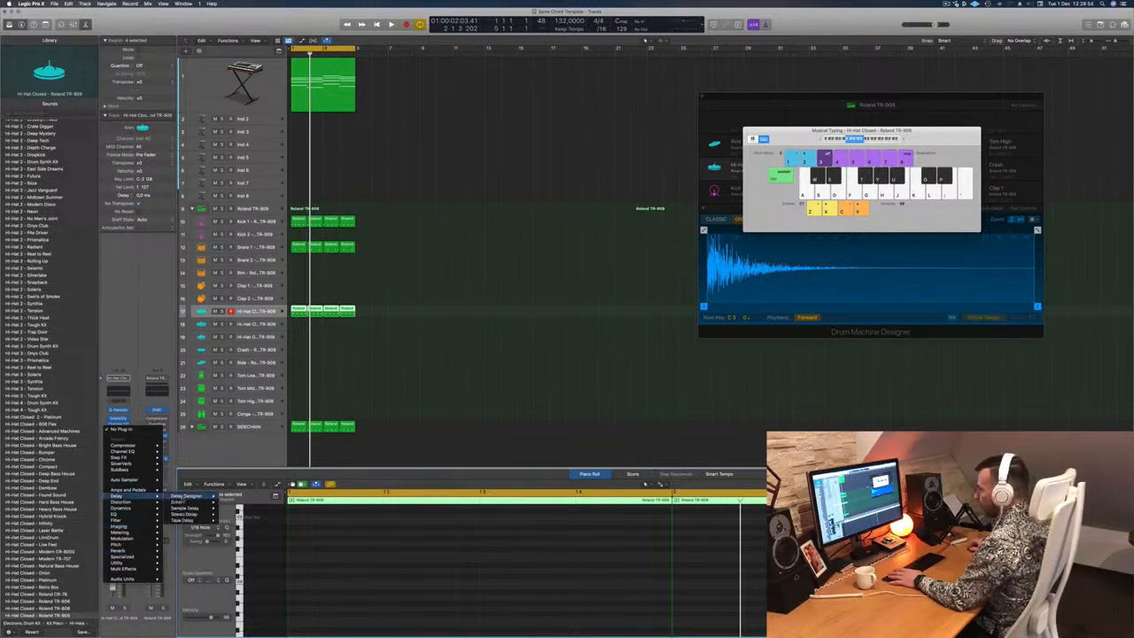
mouse_move(188, 515)
click(233, 514)
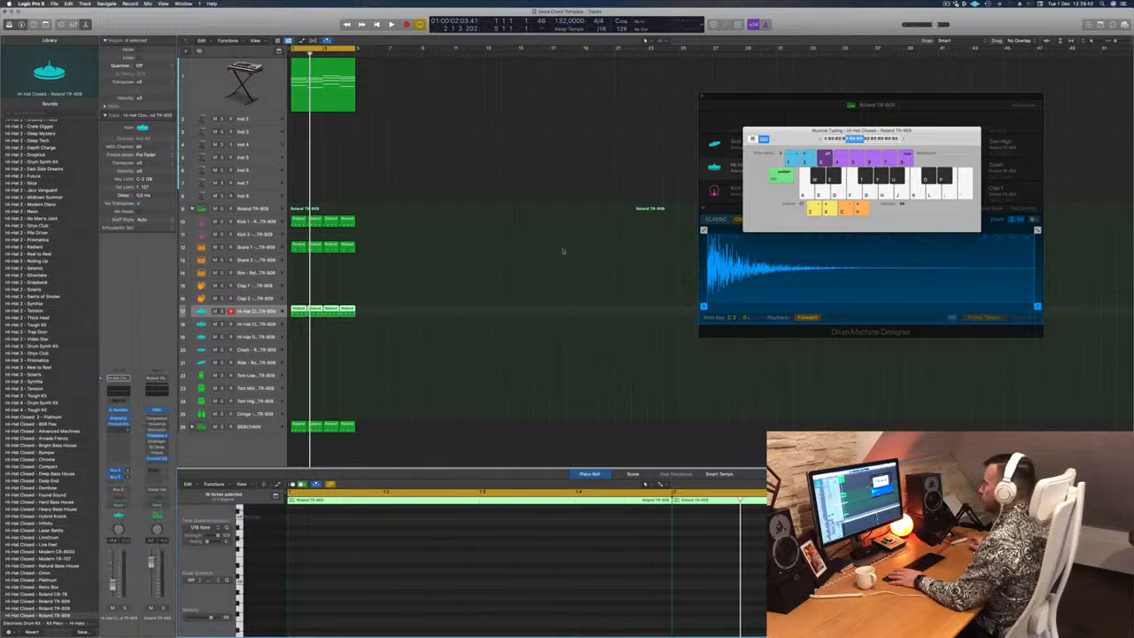
key(space)
drag(396, 105, 478, 122)
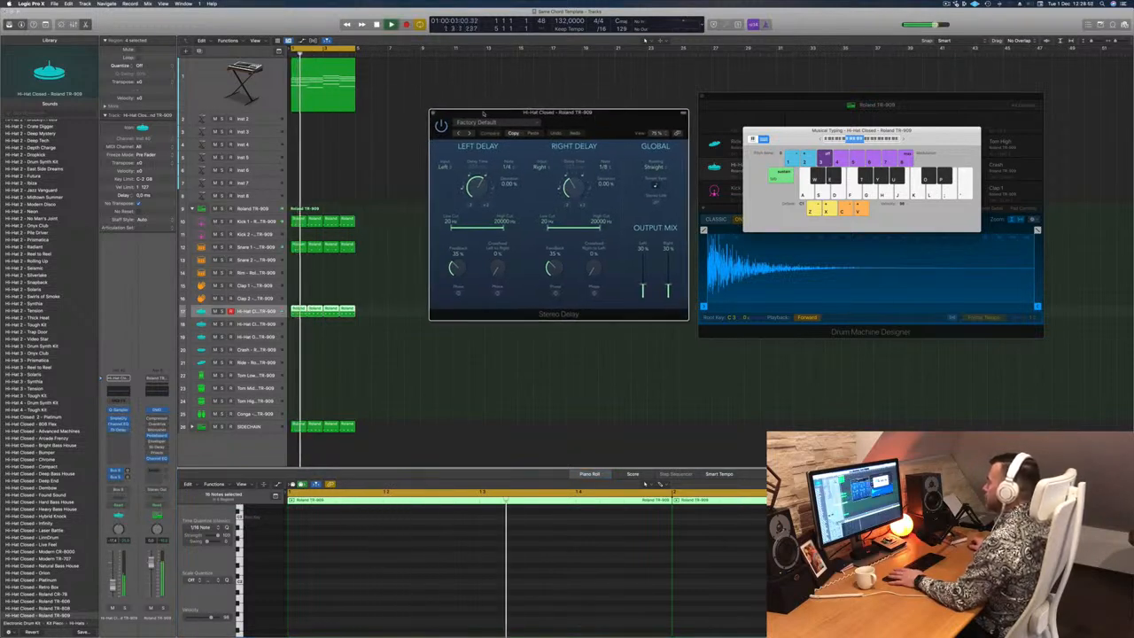
Load the 1/16 Note preset in the Stereo Delay, listen to it and close the plug-in window.
click(479, 123)
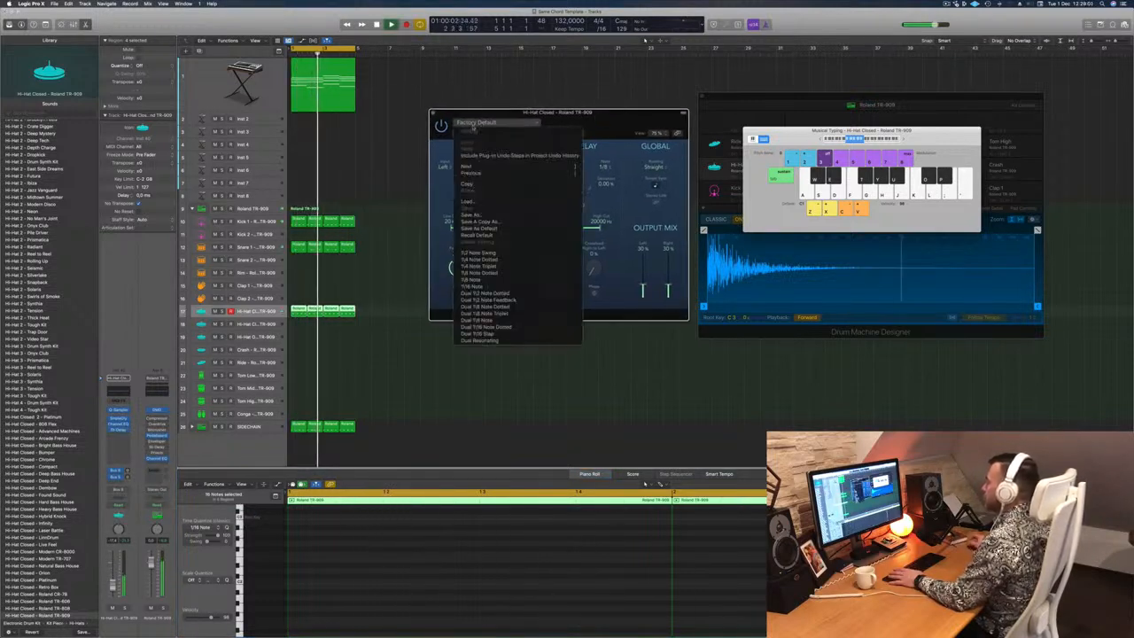
click(486, 288)
mouse_move(617, 123)
mouse_down()
mouse_move(570, 123)
mouse_move(599, 134)
mouse_up()
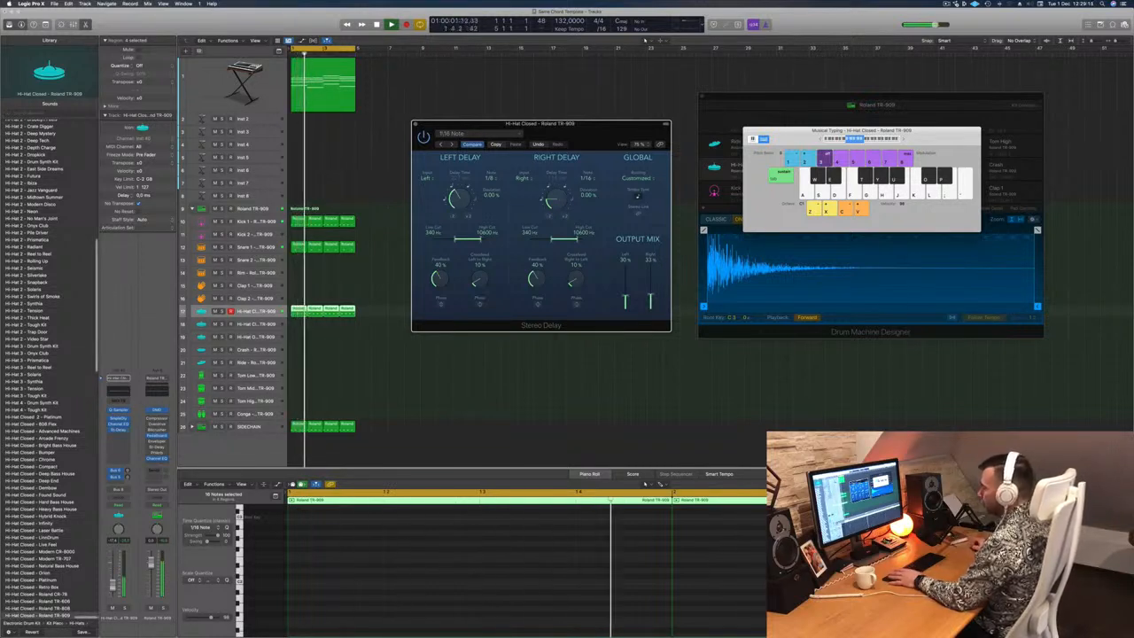
click(211, 617)
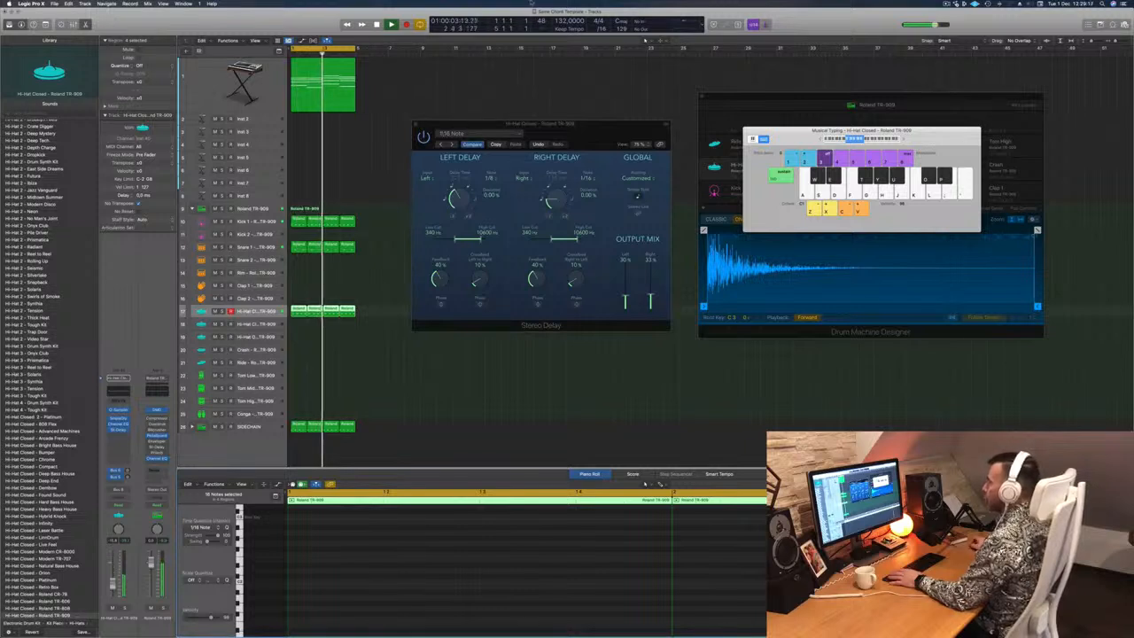
click(418, 125)
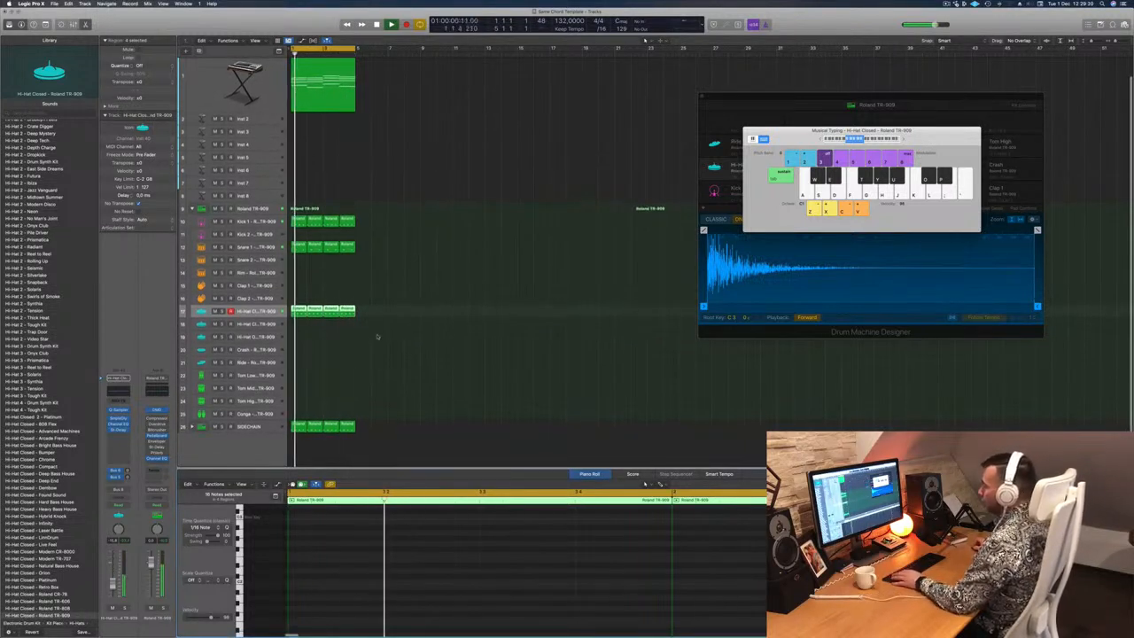
Copy the first closed hi-hat region to the Tom Low track and transpose its four notes down three octaves while listening.
click(296, 311)
drag(296, 311, 298, 376)
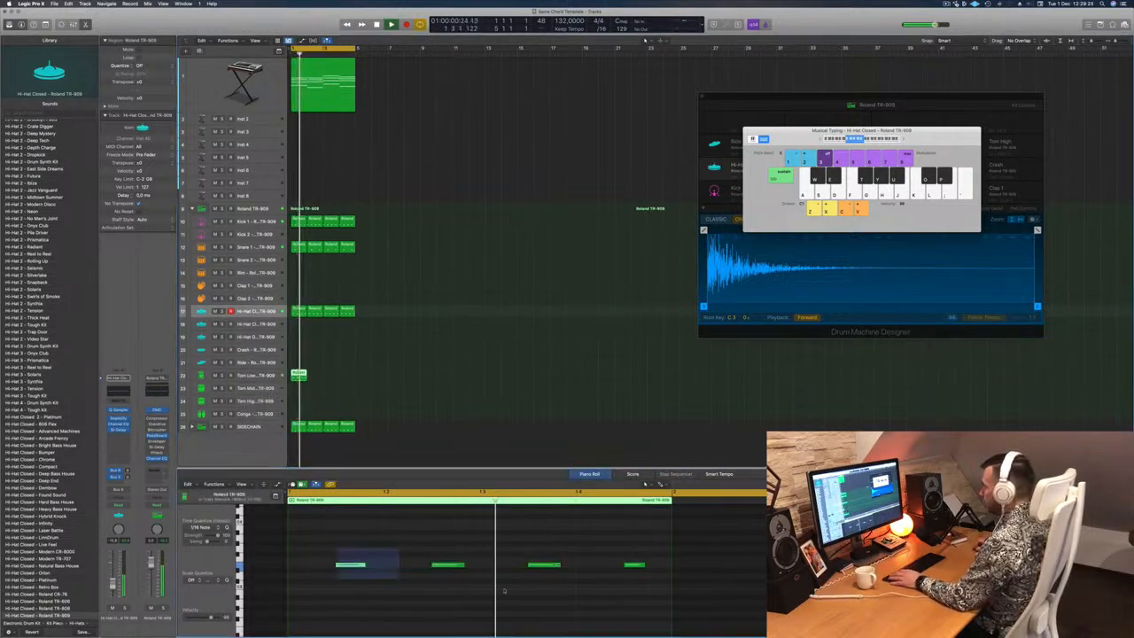
key(space)
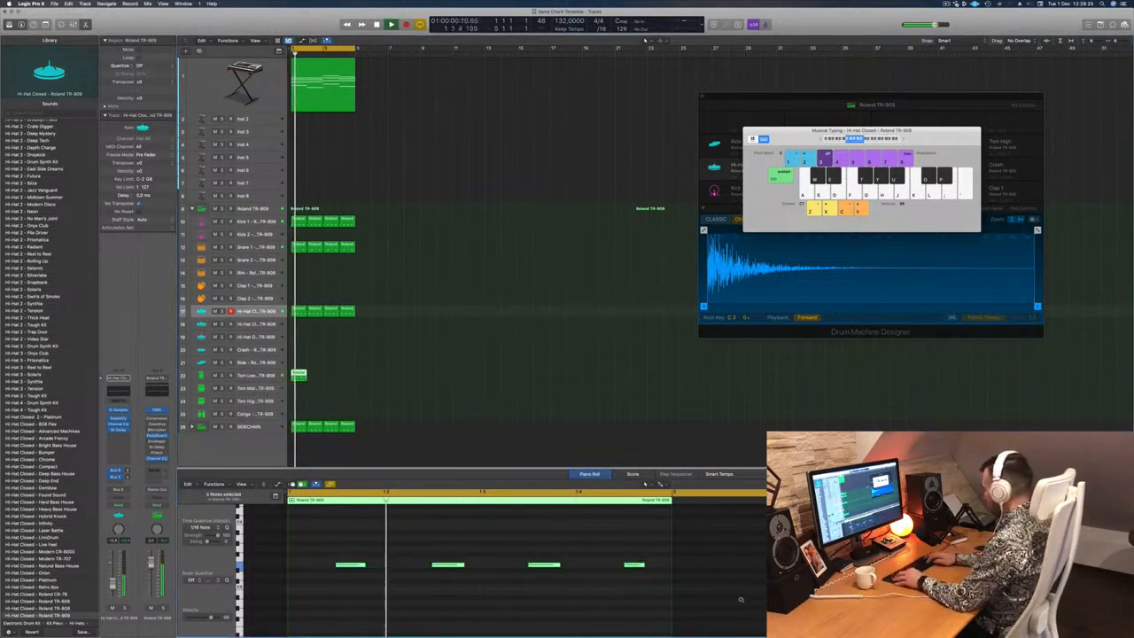
key(alt+shift+Down)
key(alt+shift+Down)
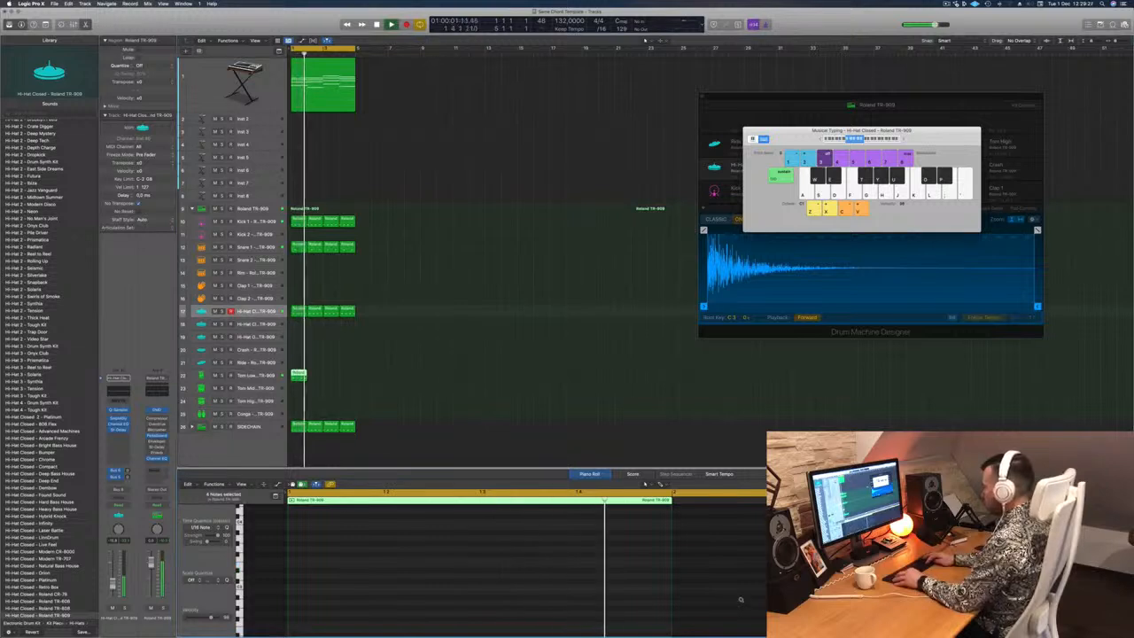
scroll(643, 602, down, 3)
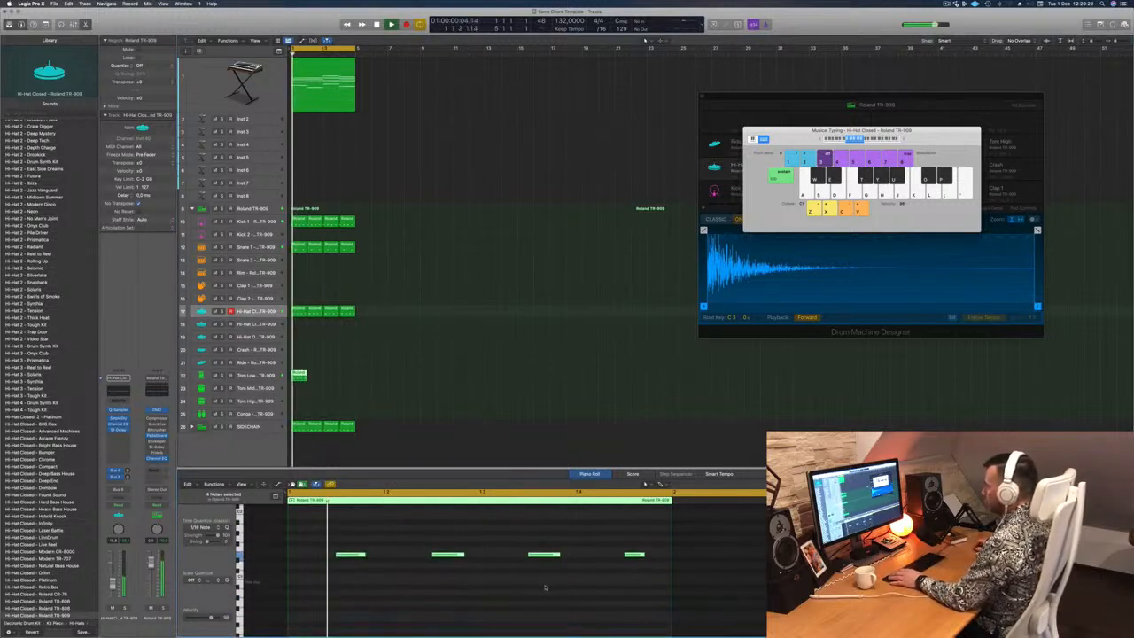
key(alt+shift+Down)
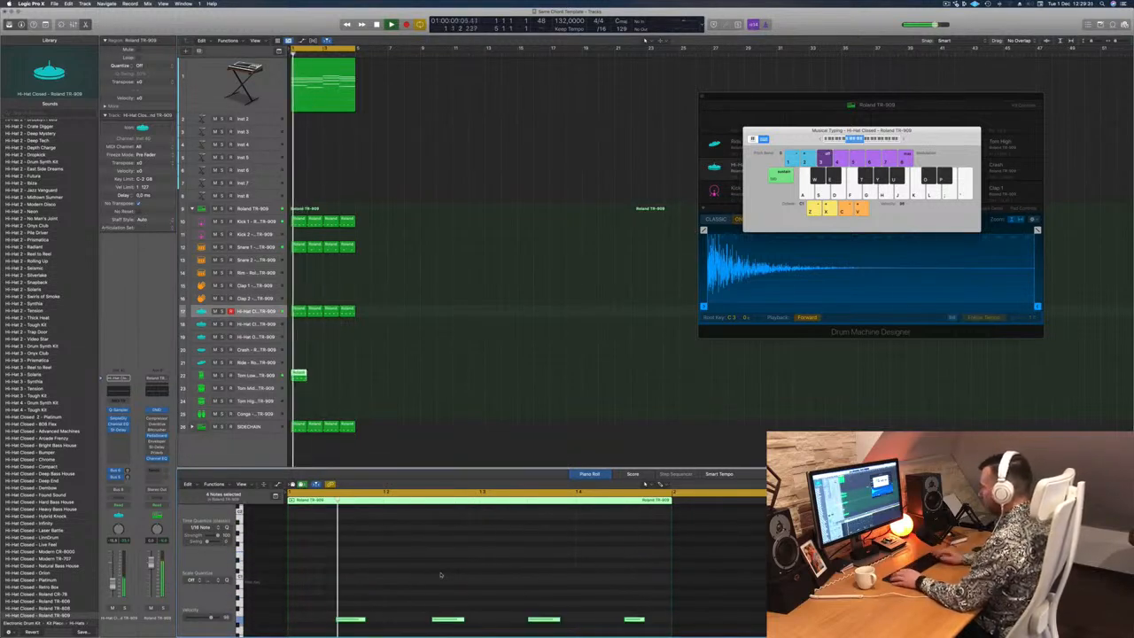
scroll(441, 575, down, 6)
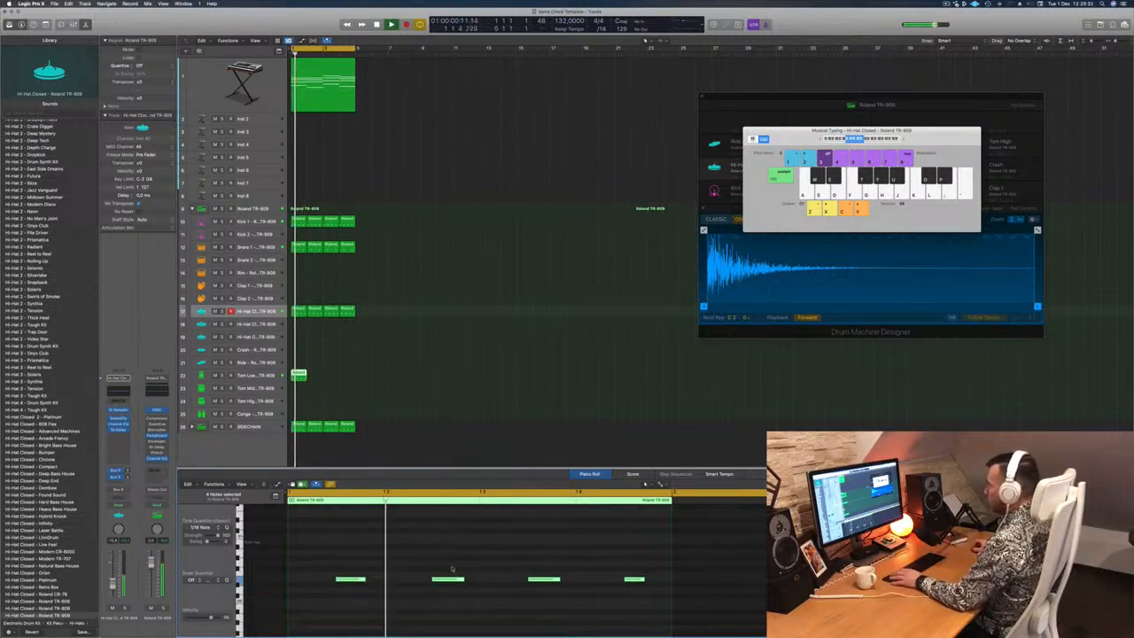
key(space)
Move the first note of the Tom Low region two sixteenths later and audition the pattern.
drag(343, 531, 362, 565)
key(space)
key(space)
key(alt+Right)
key(alt+Right)
key(space)
key(space)
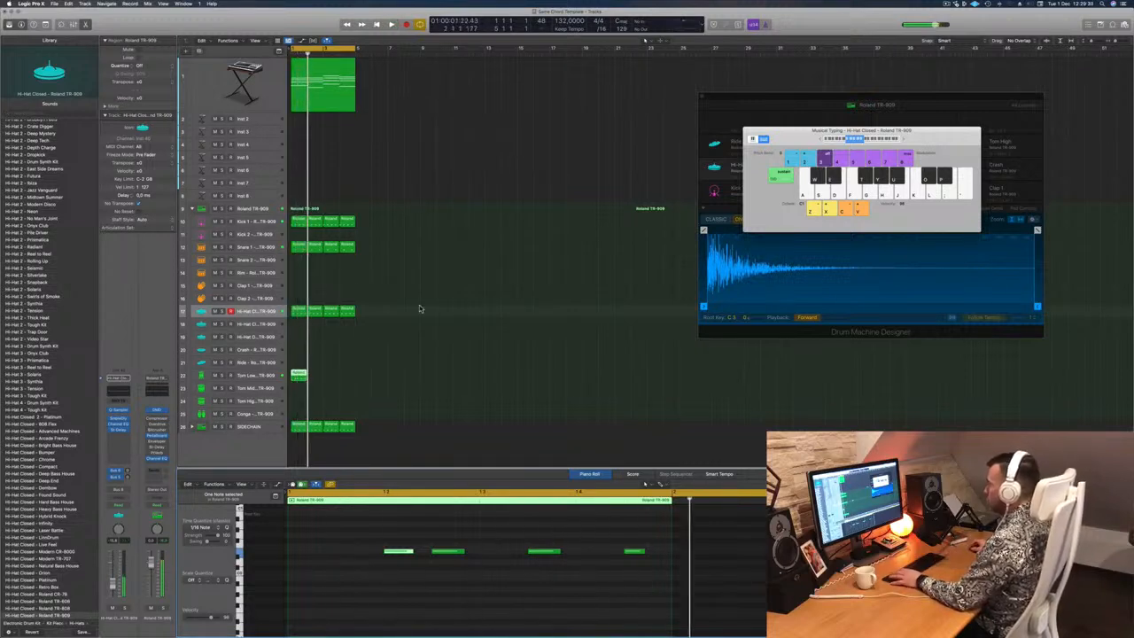
Repeat the Tom Low region across the four bars and copy the first one to the Tom Mid track.
mouse_move(299, 375)
mouse_down()
mouse_move(335, 384)
mouse_move(299, 376)
mouse_move(300, 394)
mouse_up()
shift+click(294, 375)
In the Tom Mid region, move the first two notes three sixteenths earlier and delete the last two notes.
drag(364, 543, 459, 563)
key(alt+Left)
key(alt+Left)
key(alt+Left)
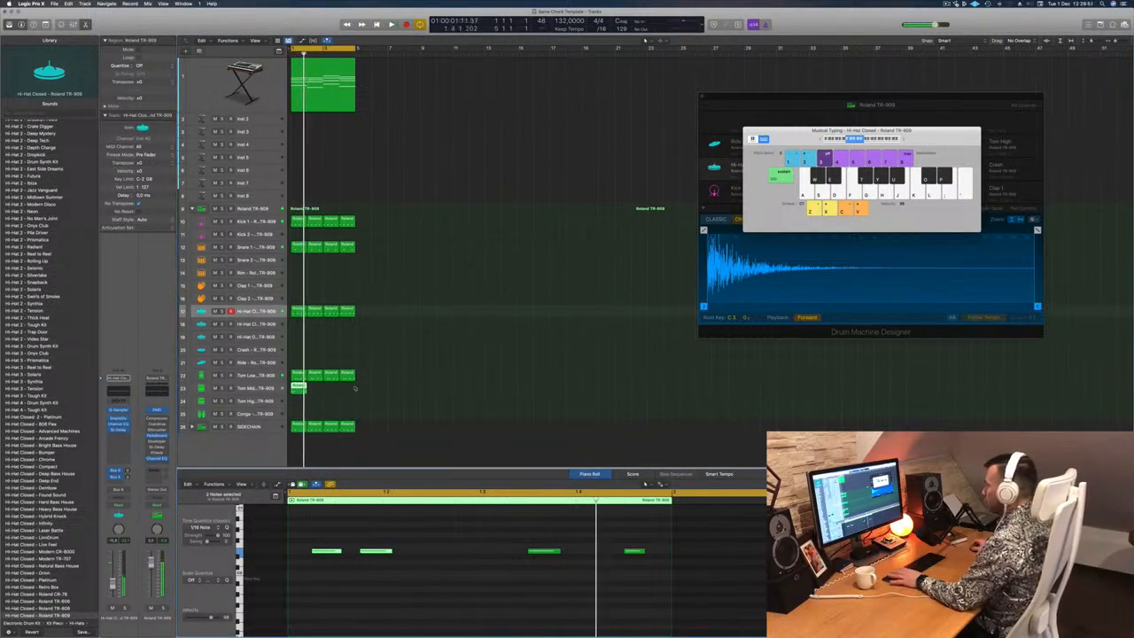
drag(477, 516, 664, 590)
key(Delete)
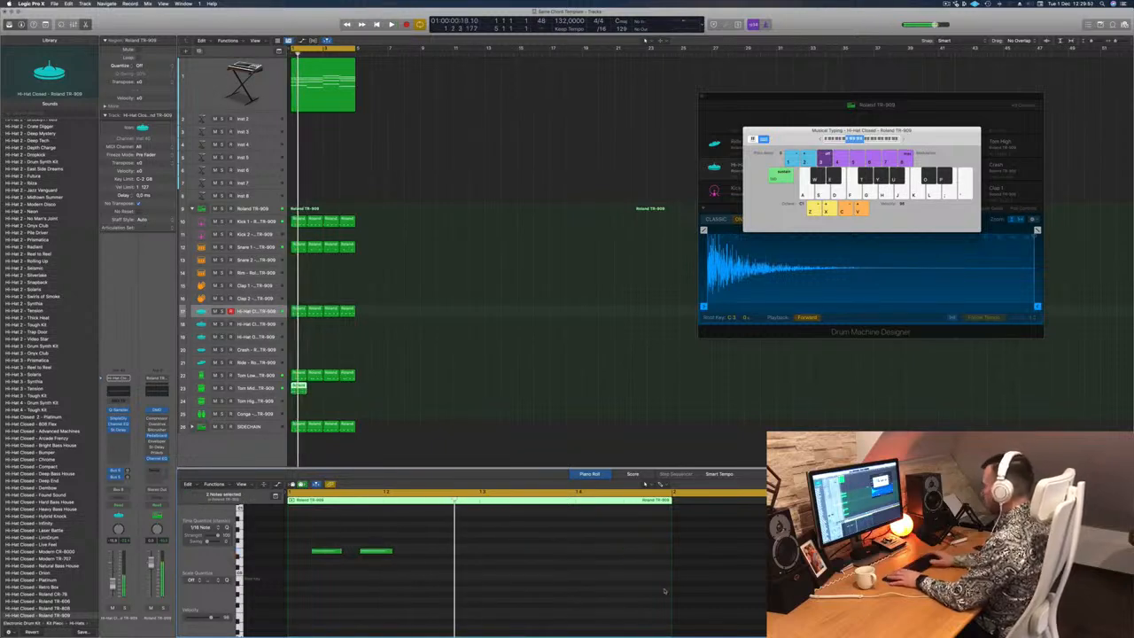
Transpose the two remaining Tom Mid notes down an octave and repeat the region across the four bars.
drag(423, 543, 297, 560)
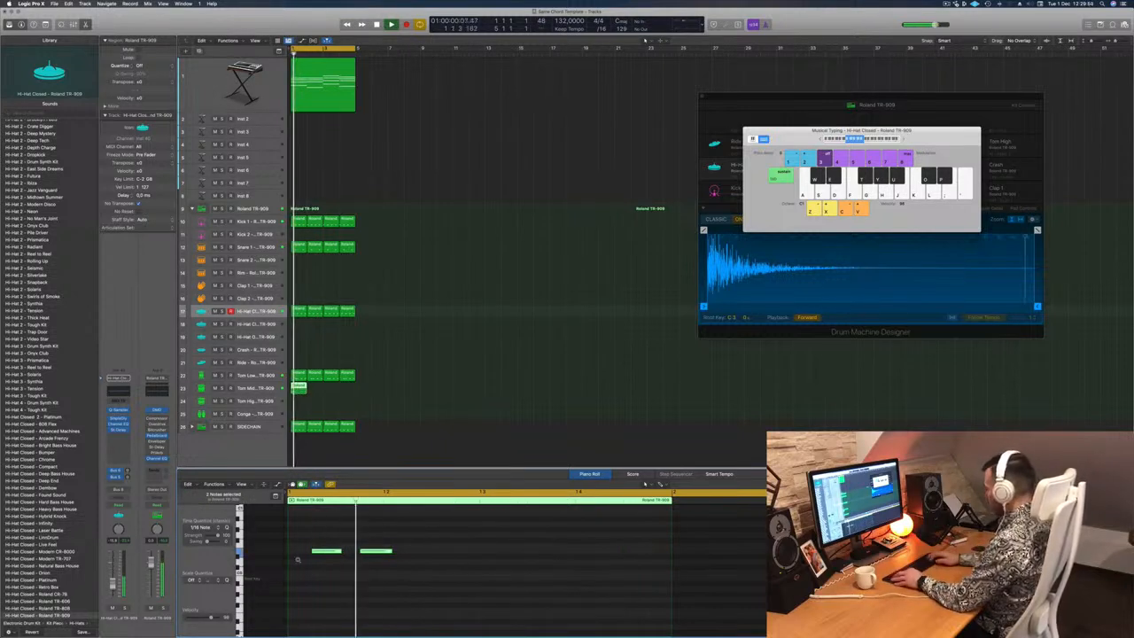
key(shift+alt+Down)
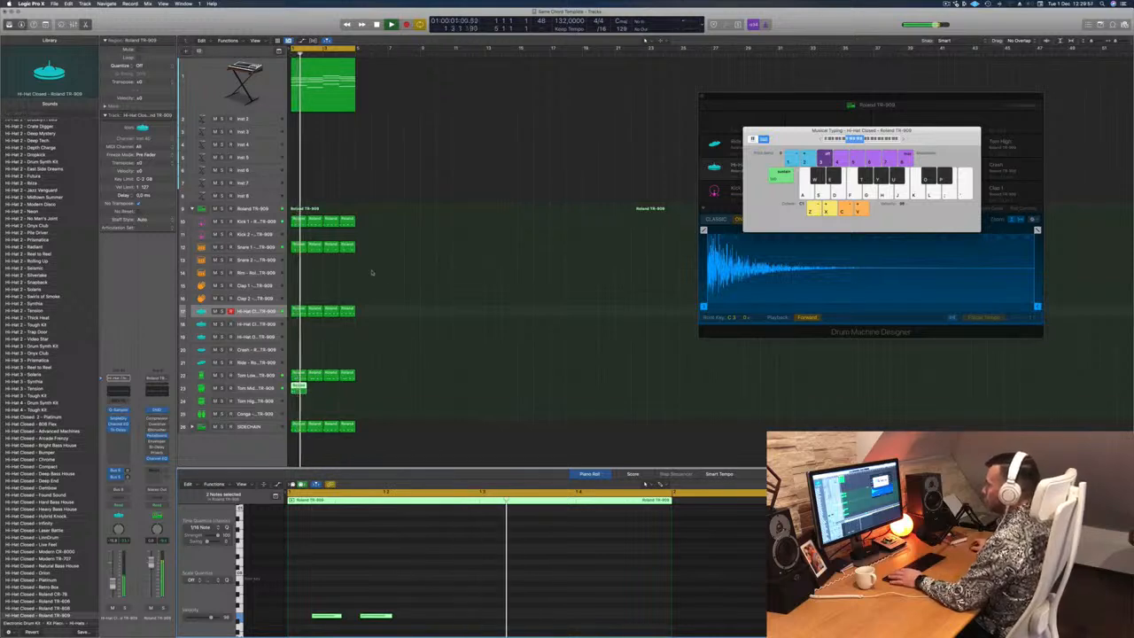
drag(298, 387, 332, 391)
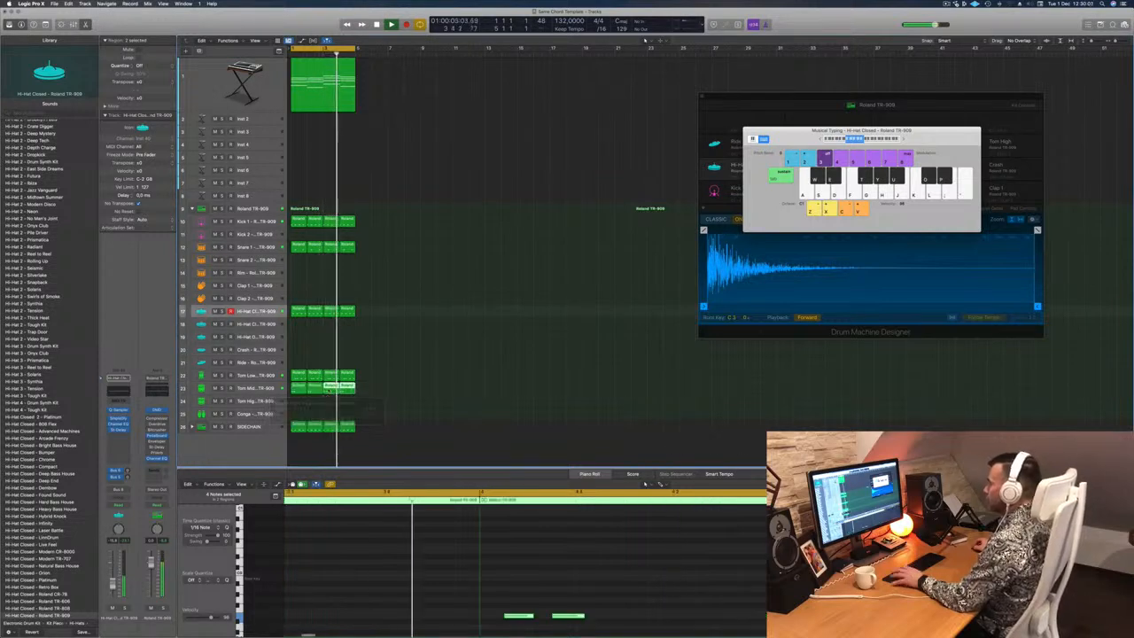
click(378, 381)
Copy the first Tom Low region to the Conga track and play the loop to hear it.
click(297, 377)
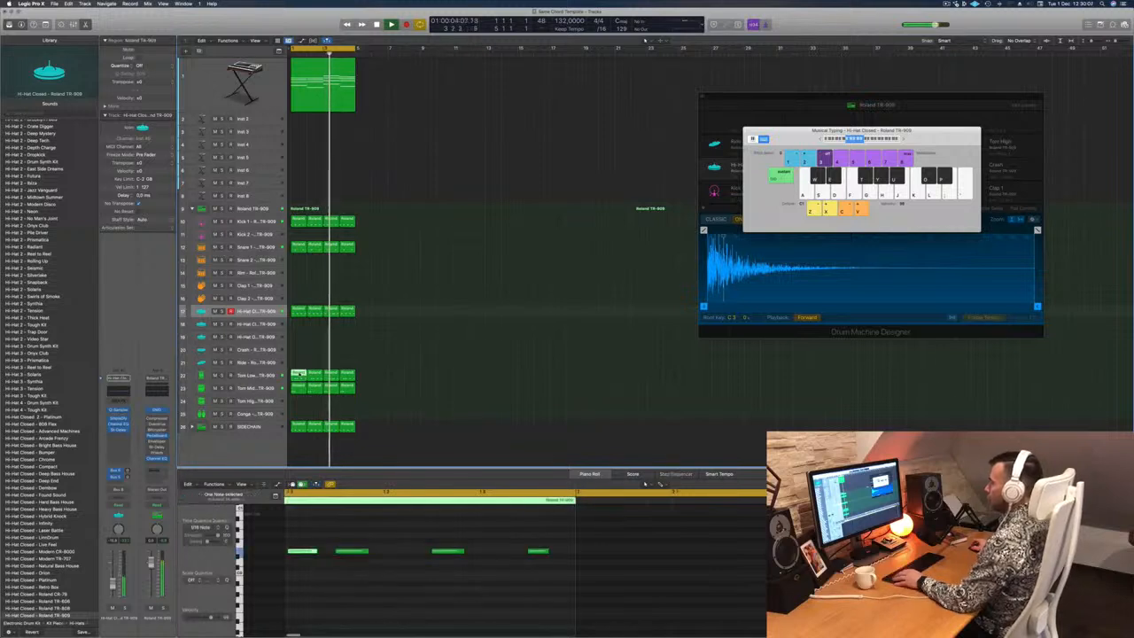
drag(297, 377, 298, 413)
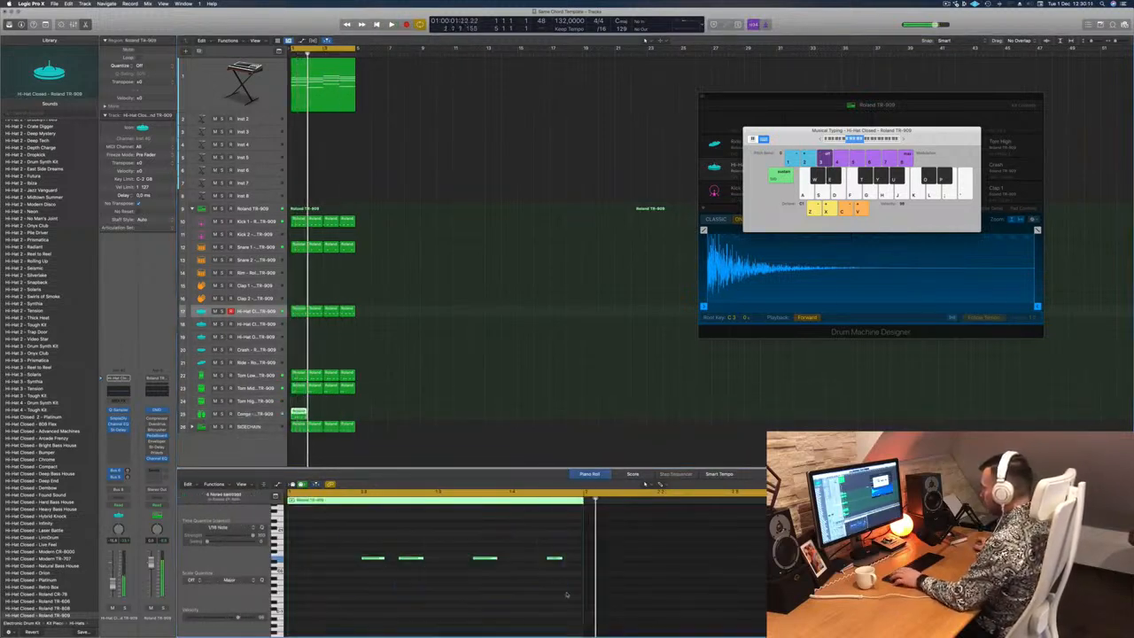
scroll(566, 593, down, 2)
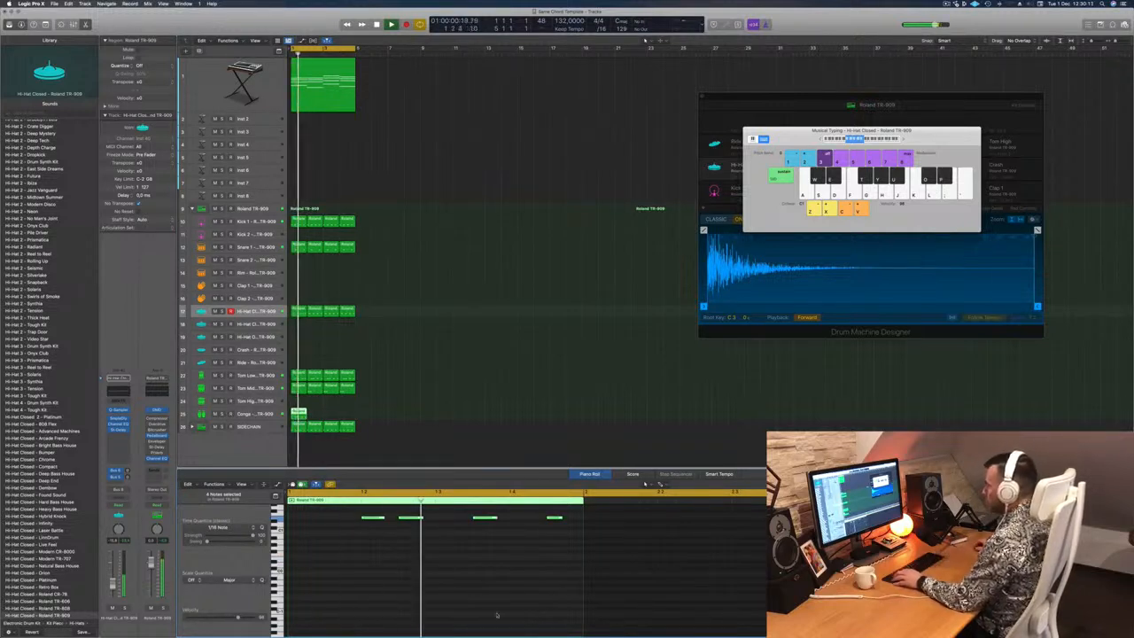
scroll(482, 568, up, 1)
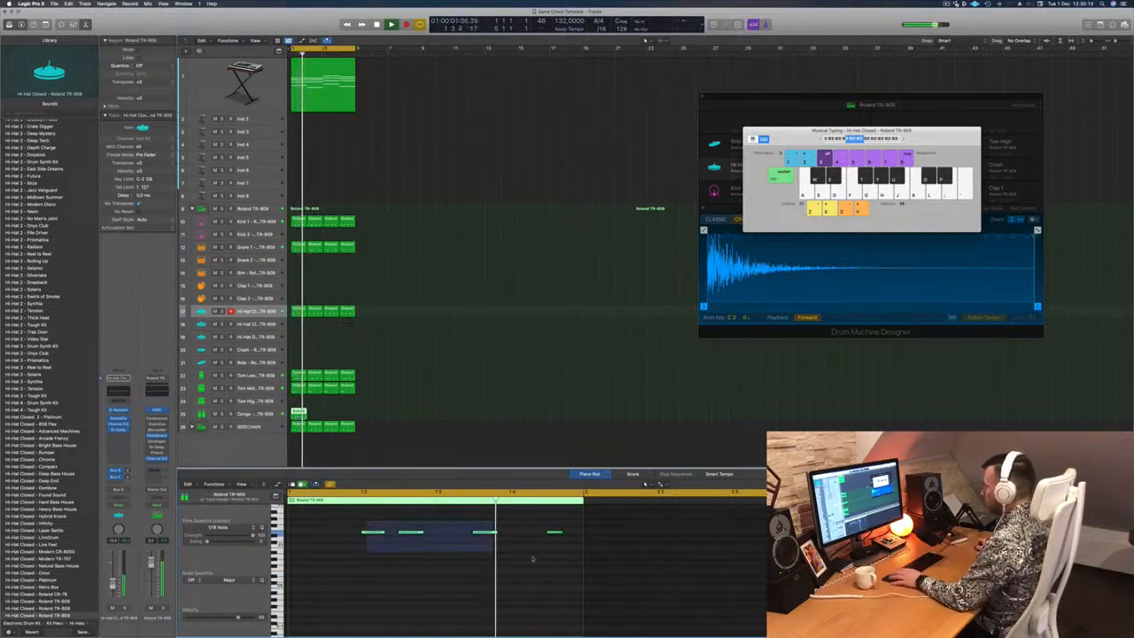
Shift the Conga notes one sixteenth later, the third note by one more sixteenth, and repeat the region across four bars.
key(alt+Right)
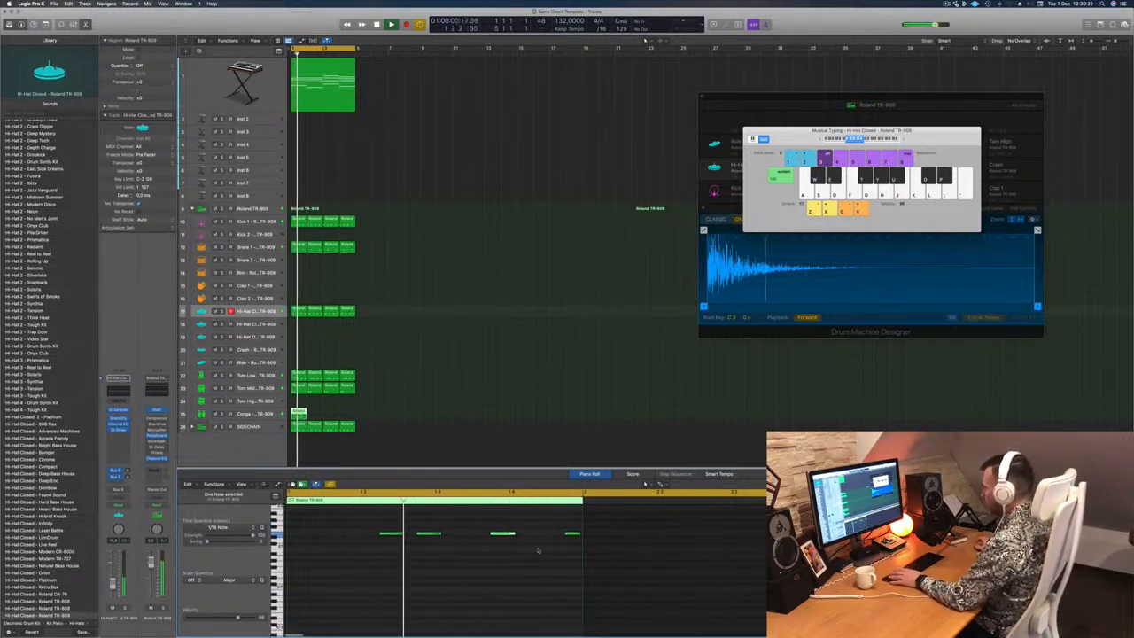
key(alt+Right)
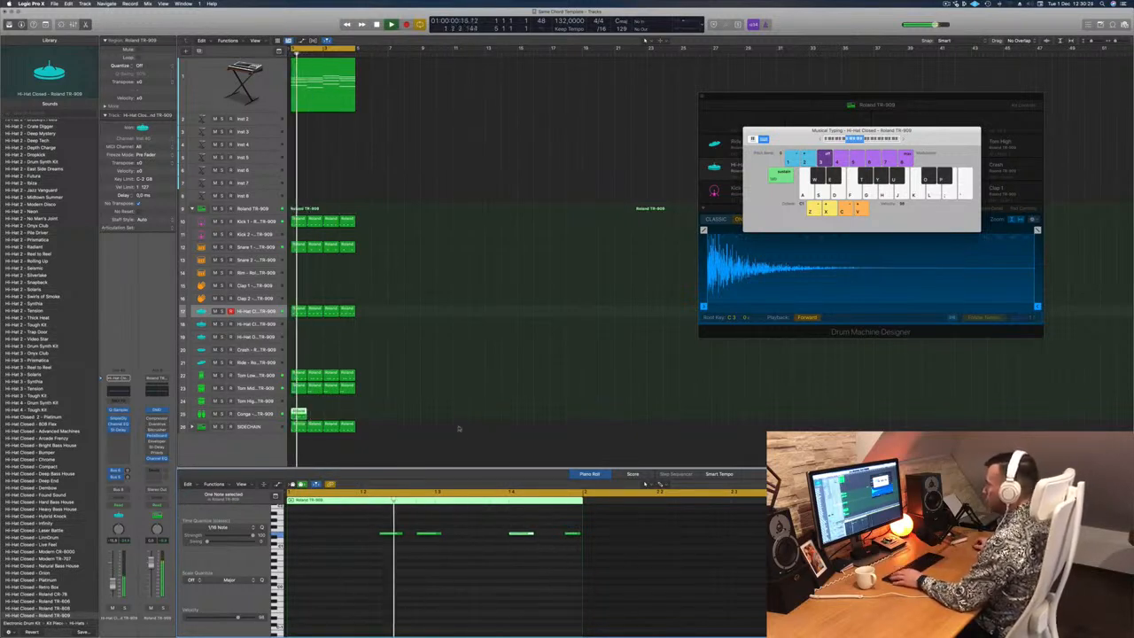
key(Return)
drag(298, 414, 341, 418)
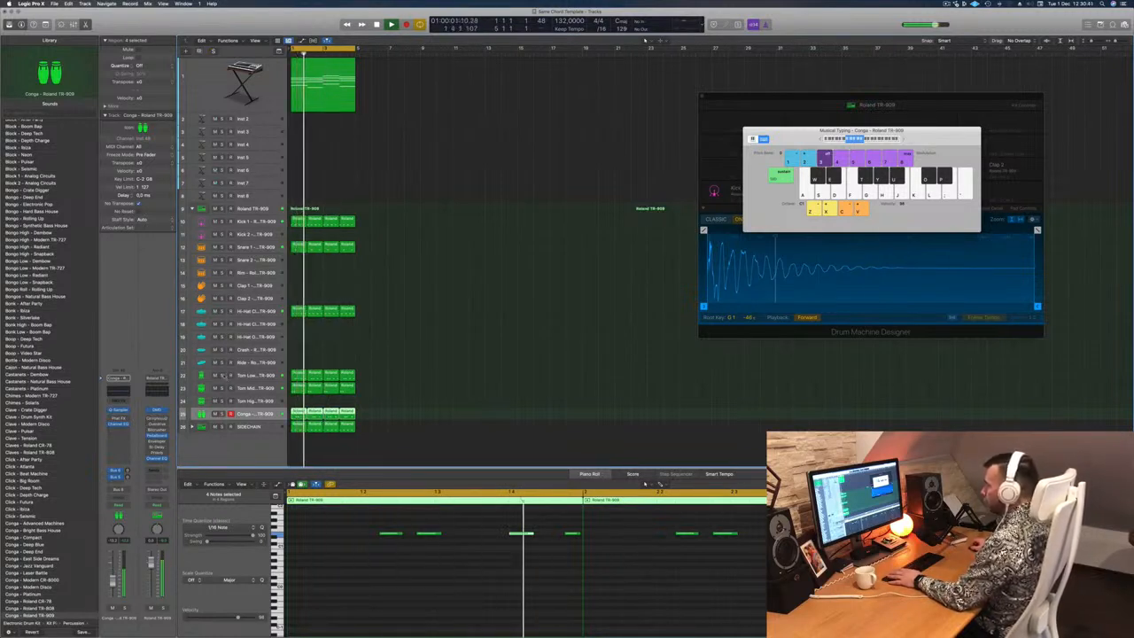
Audition the soloed kick, tom and conga tracks, clear all solos and select the Tom Low regions.
key(ctrl+s)
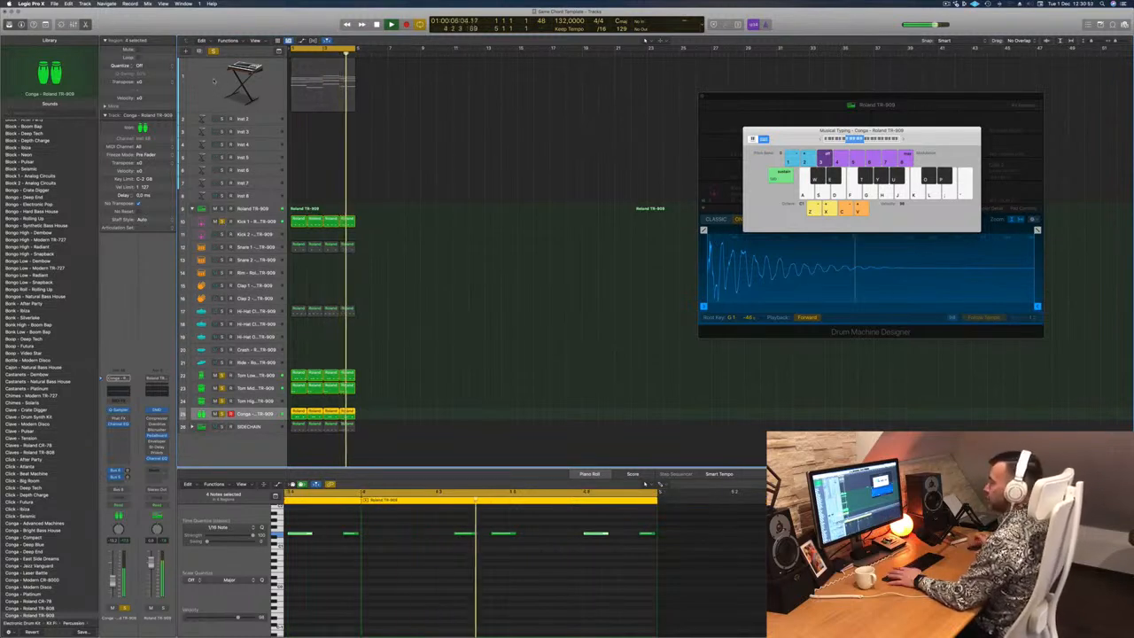
click(215, 51)
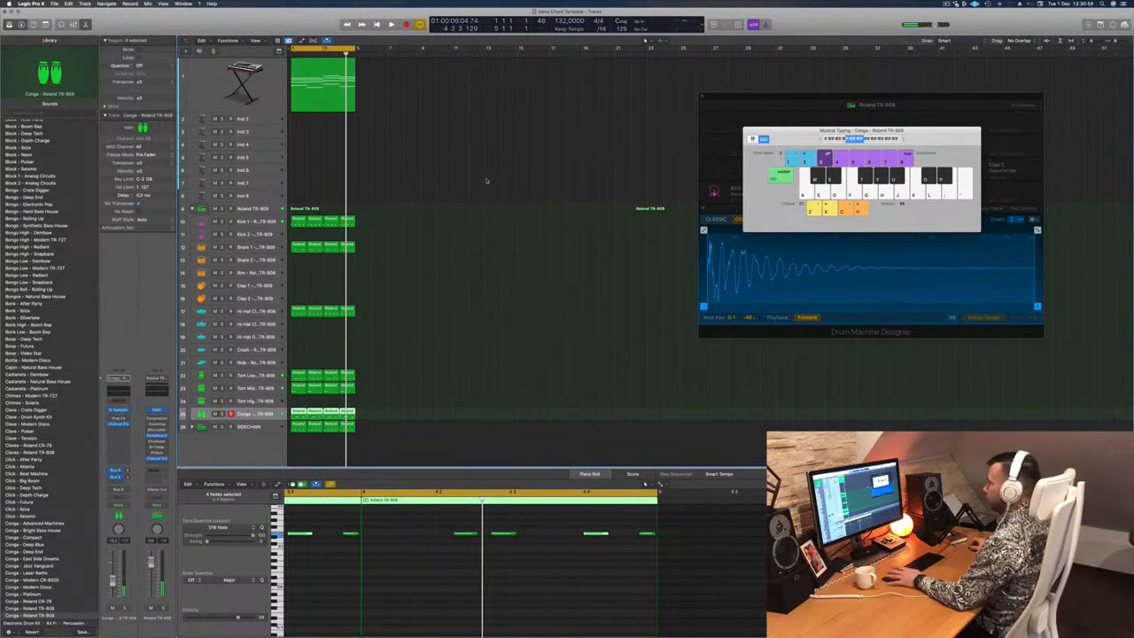
click(395, 374)
click(341, 375)
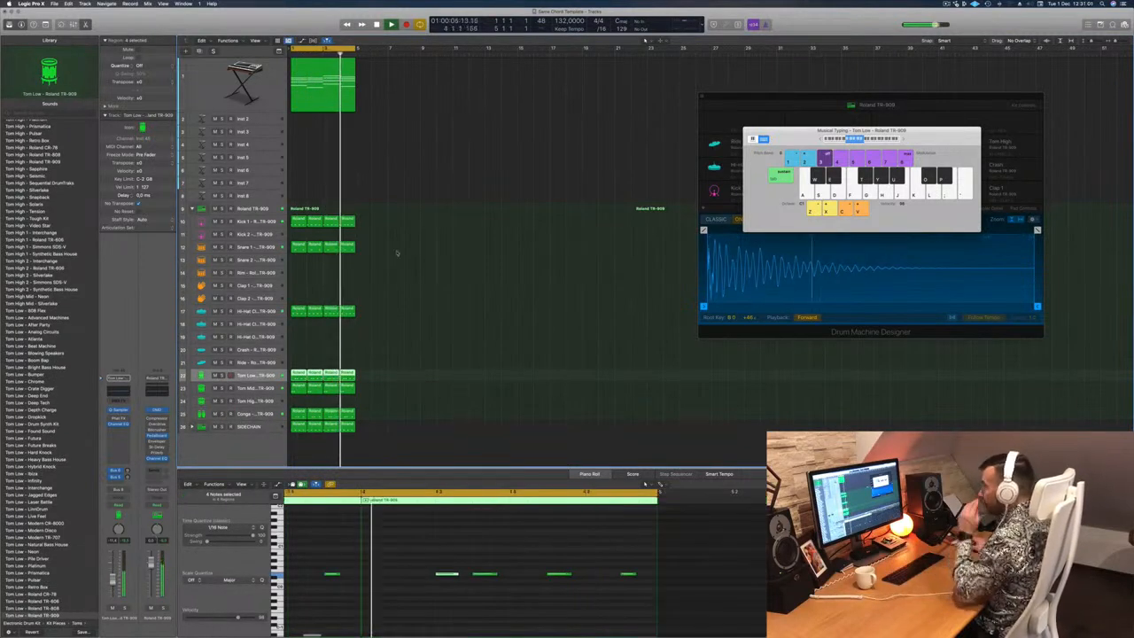
Duplicate the Perfect Pad track and copy its SERUM chord region to the new track.
click(353, 105)
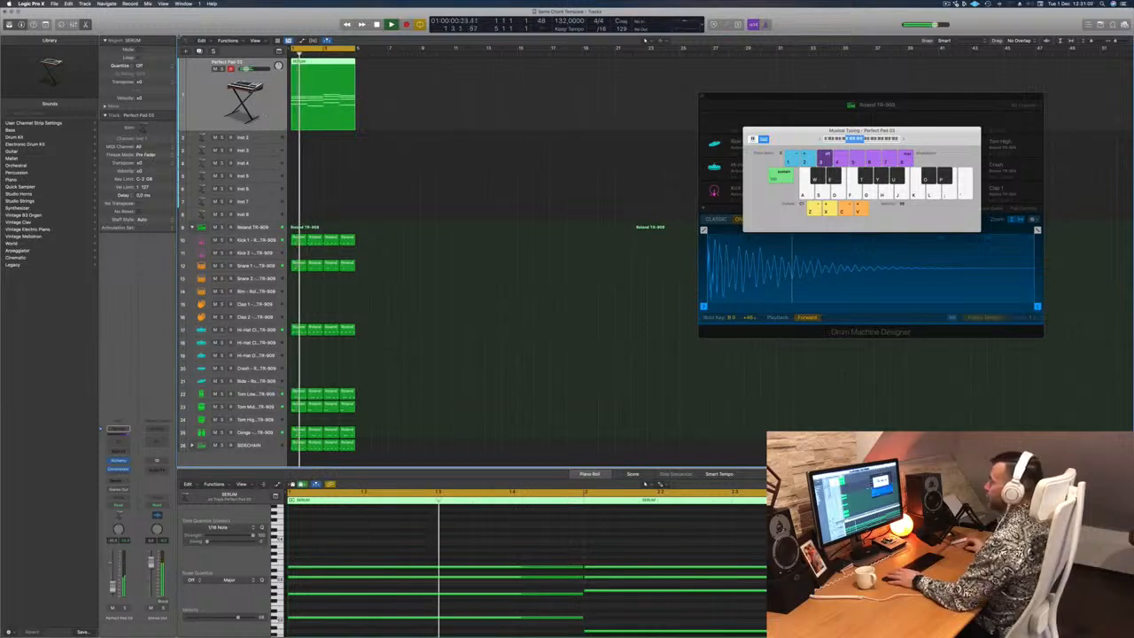
key(super+d)
drag(307, 95, 307, 154)
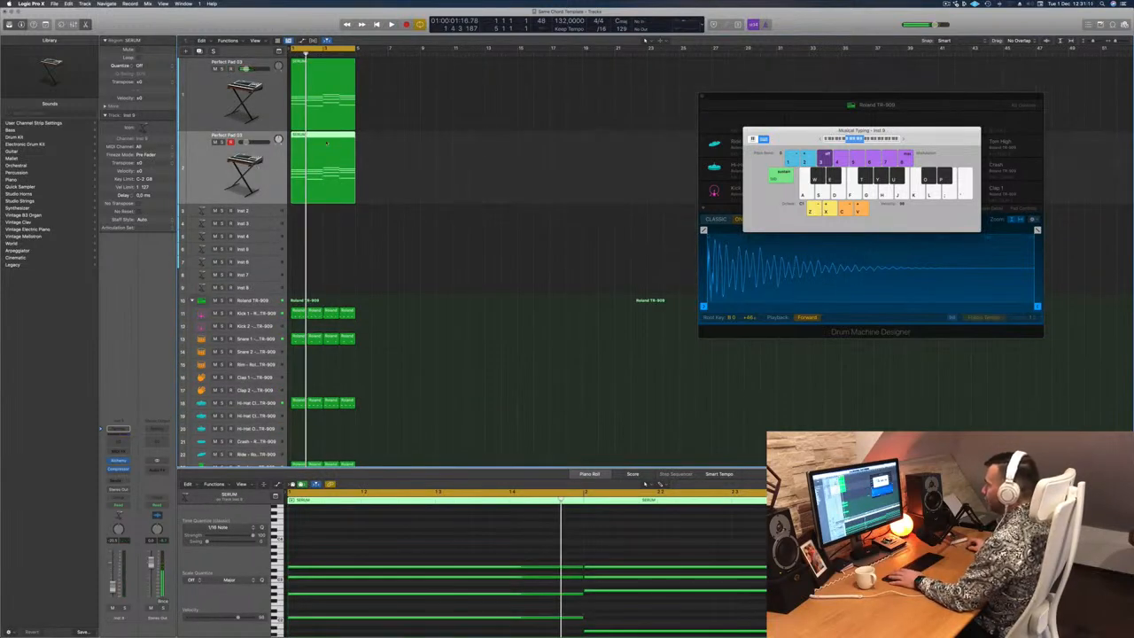
Delete the upper chord notes in the duplicated pad region, keeping only the lowest note of each chord.
scroll(428, 588, down, 3)
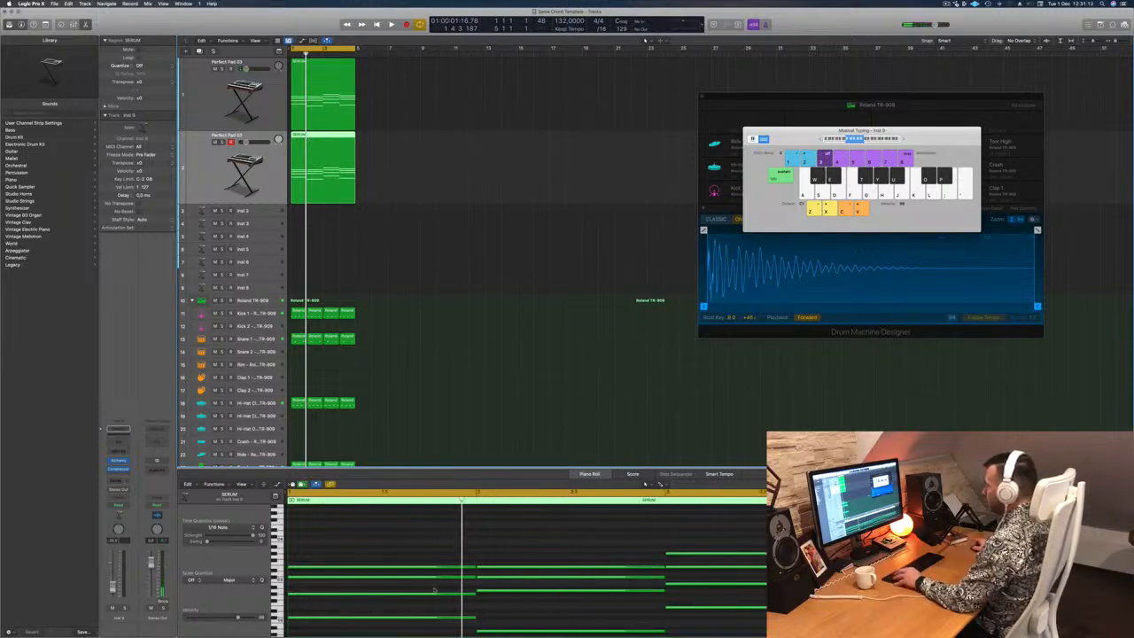
scroll(434, 588, down, 2)
scroll(450, 584, down, 3)
scroll(452, 576, up, 3)
drag(449, 537, 921, 587)
key(Delete)
scroll(605, 546, down, 3)
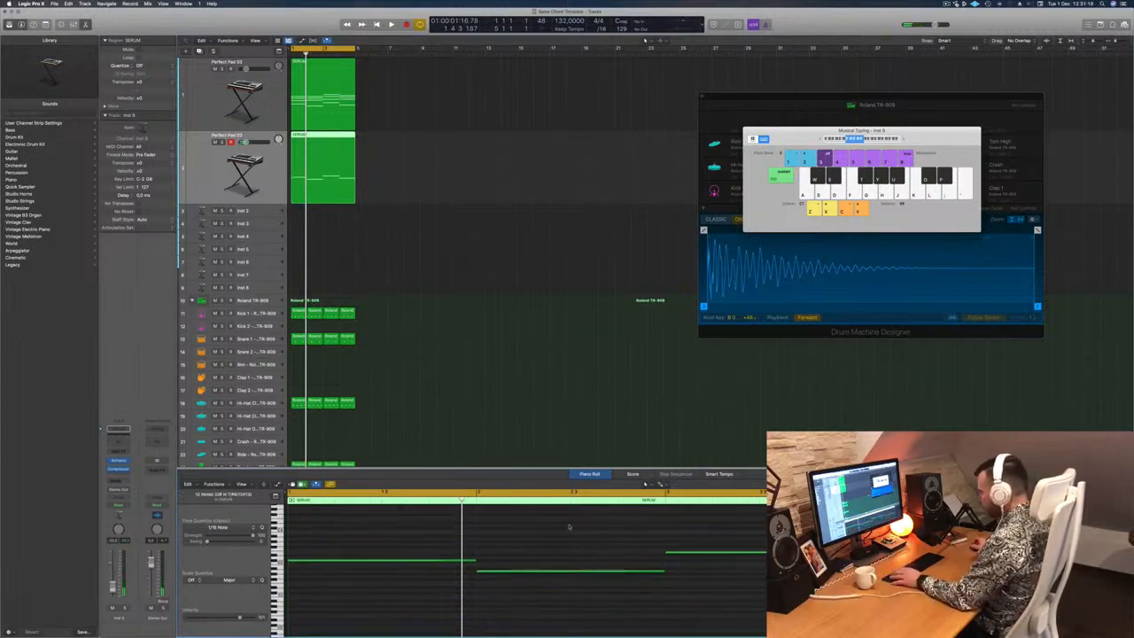
Shorten the sustained bass notes to about a sixteenth and copy them into a syncopated rhythm filling every bar.
key(super+a)
key(super+Right)
scroll(542, 554, left, 3)
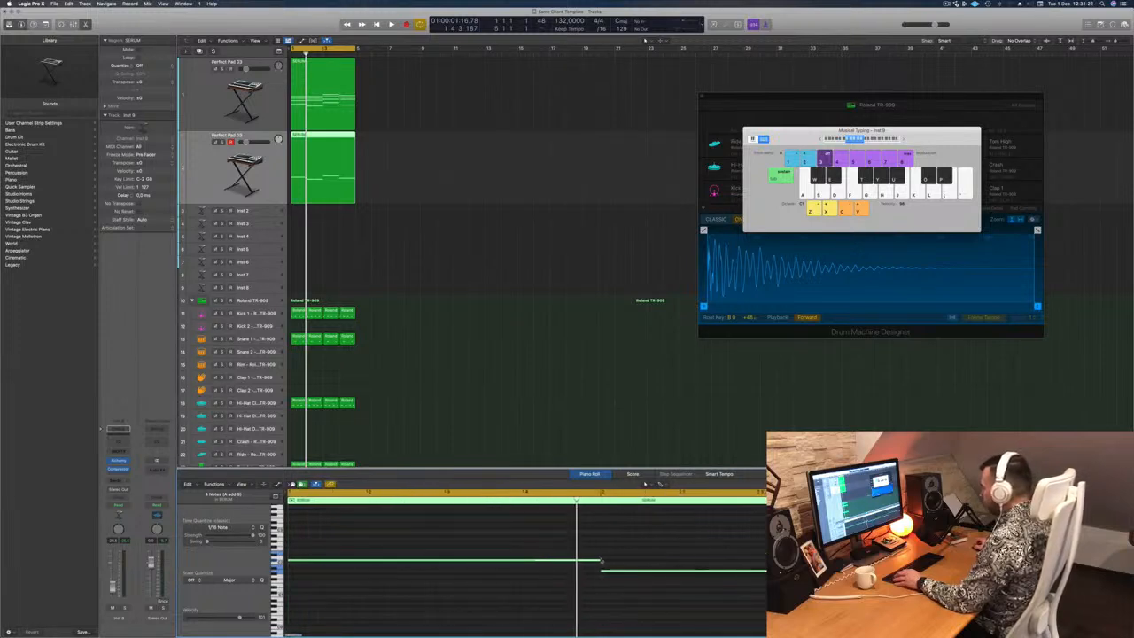
drag(598, 560, 373, 564)
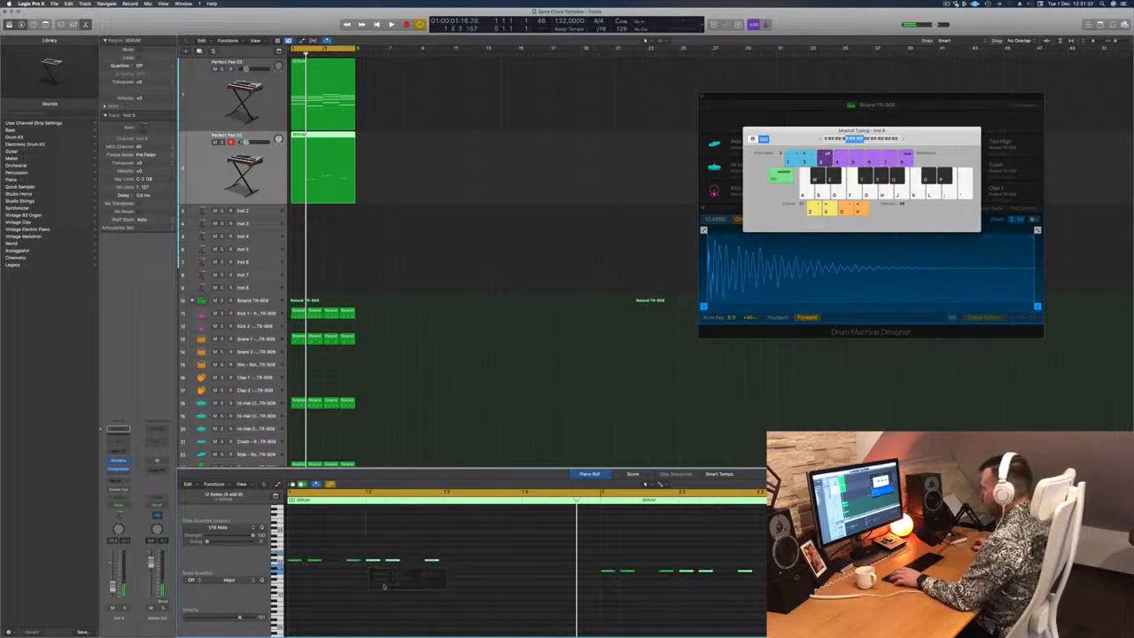
drag(372, 563, 529, 565)
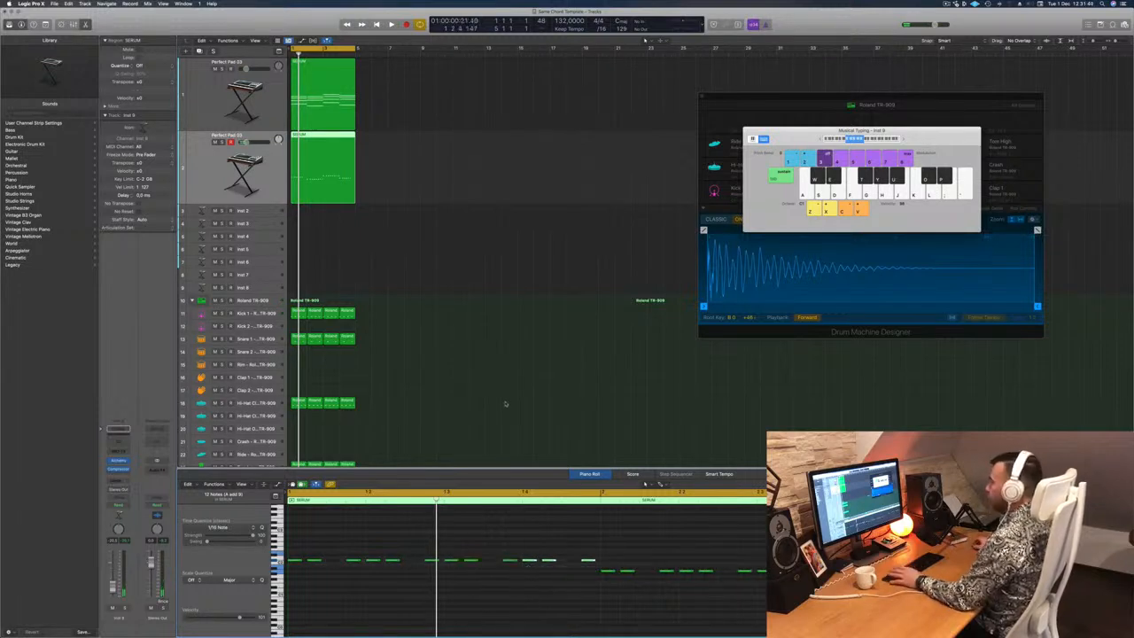
Open Alchemy on the duplicated pad track, filter to Bass presets, audition several and load 70s Classic Synth Bass.
click(197, 175)
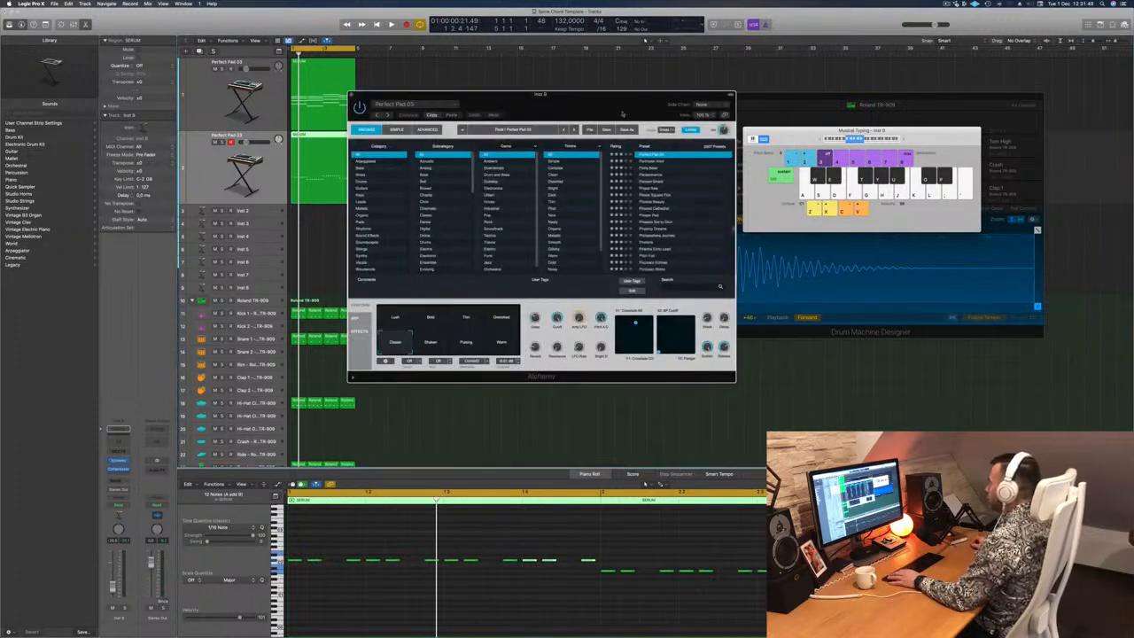
drag(623, 114, 652, 113)
click(390, 168)
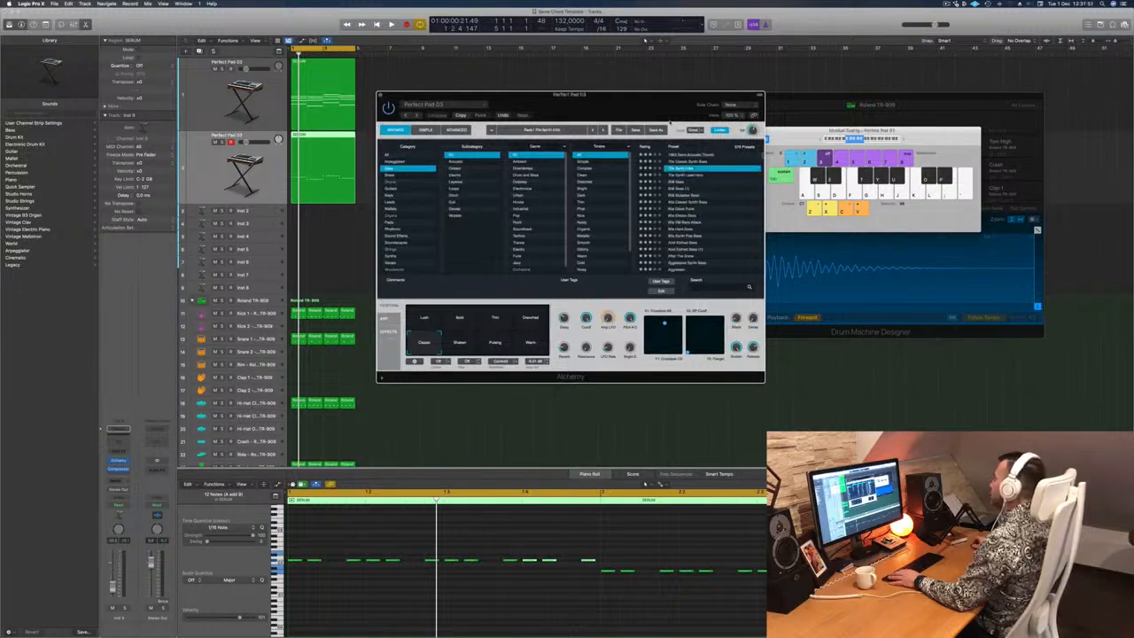
drag(637, 105, 691, 101)
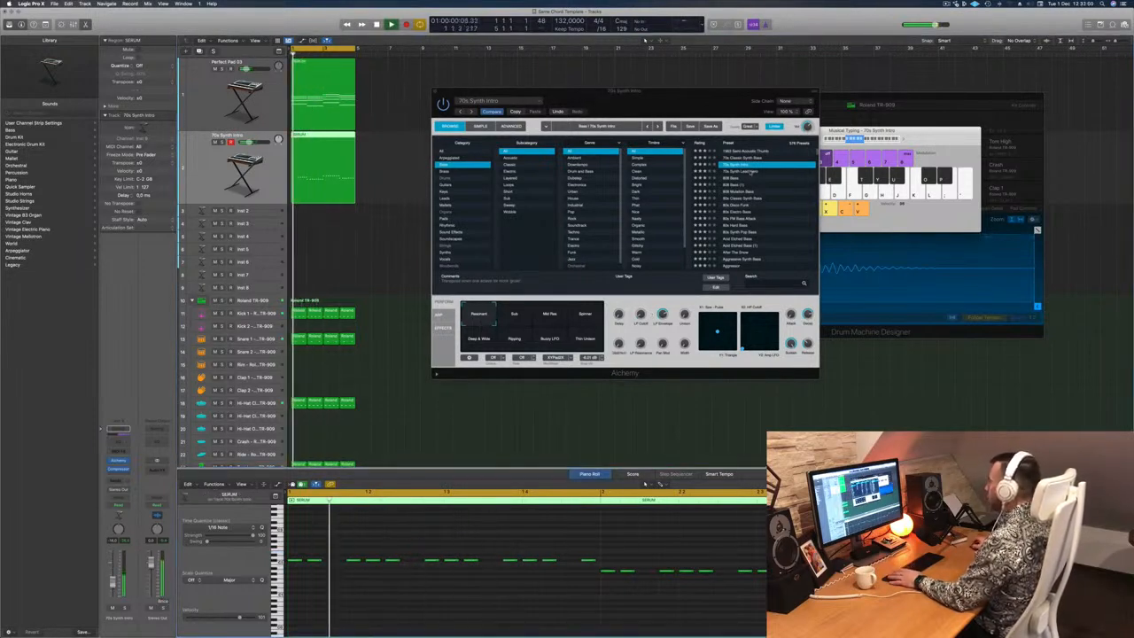
key(Down)
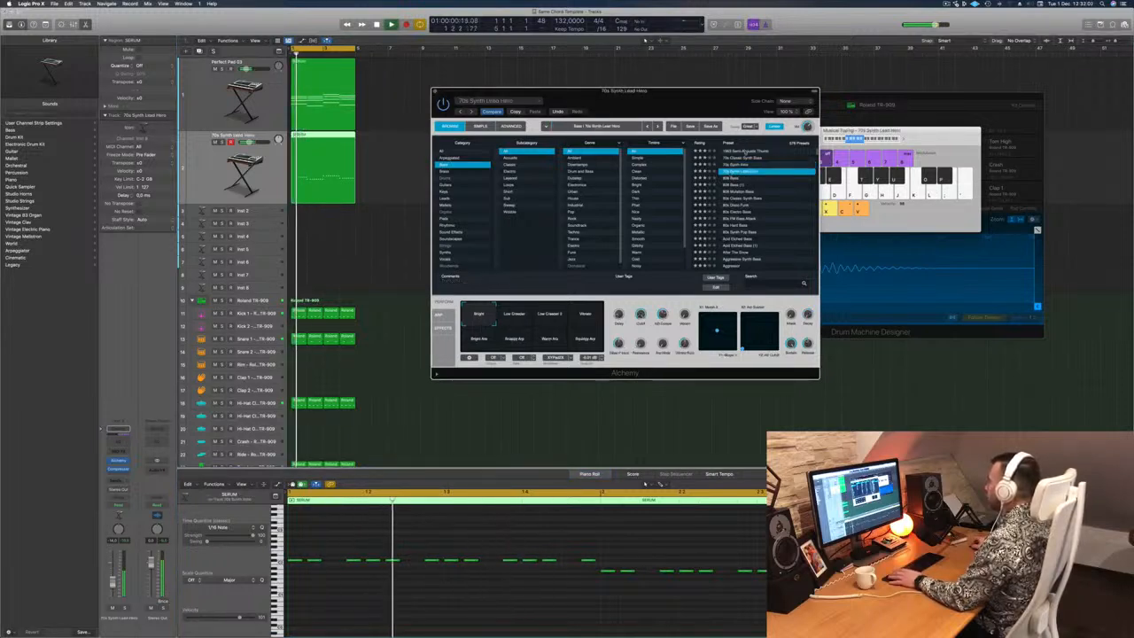
click(748, 153)
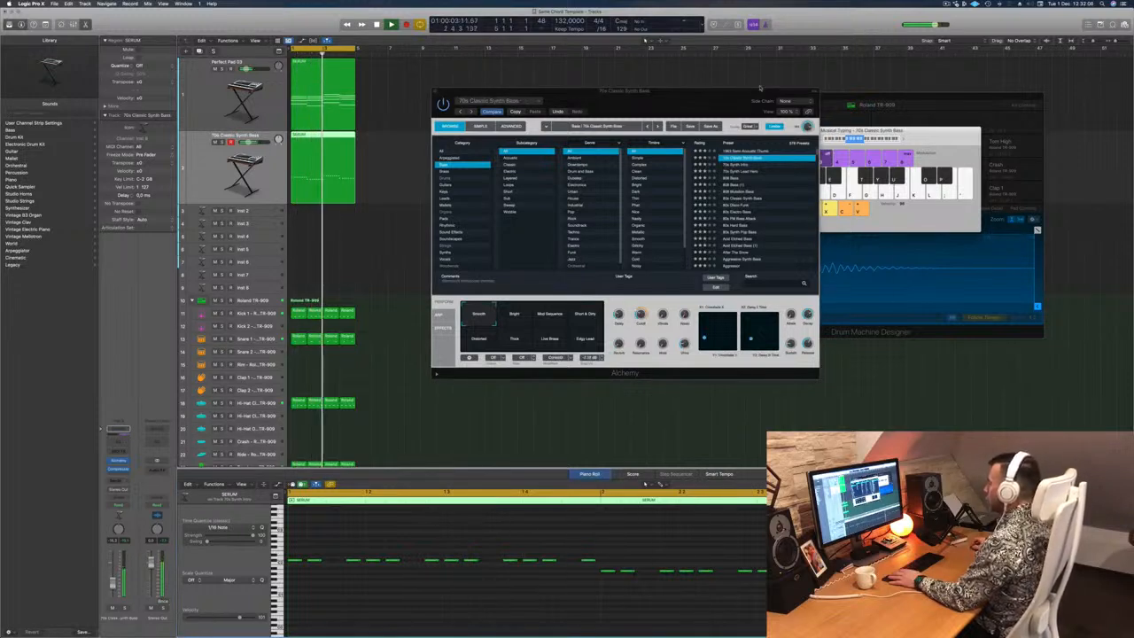
Play the loop, try all bass notes one octave lower, and return them to their original octave.
drag(685, 97, 796, 84)
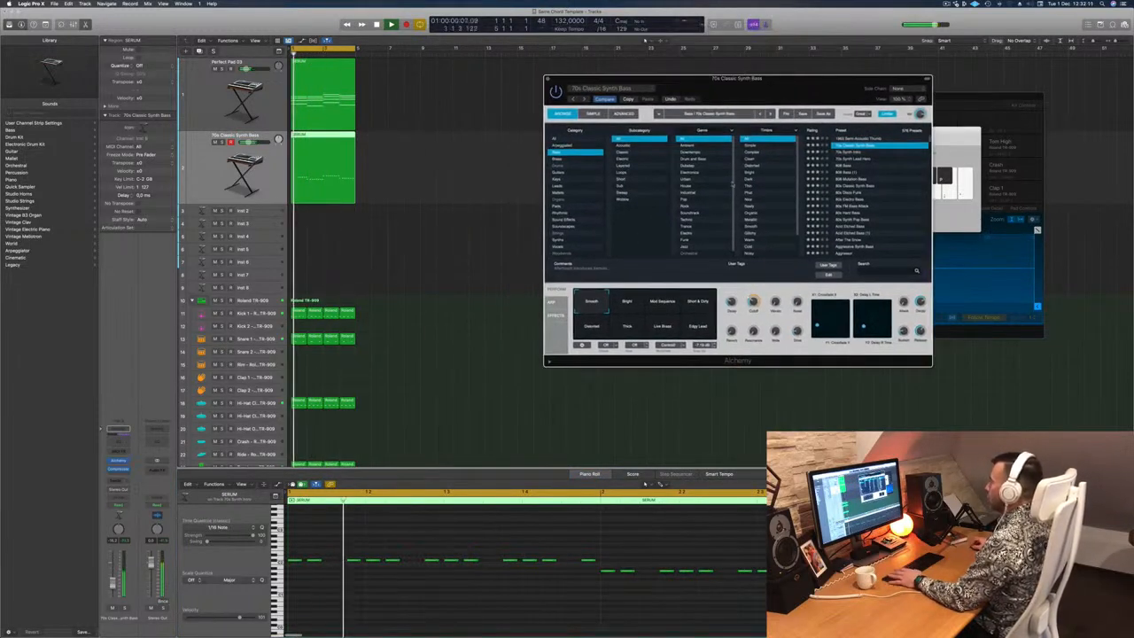
key(space)
click(460, 616)
key(space)
key(space)
key(super+a)
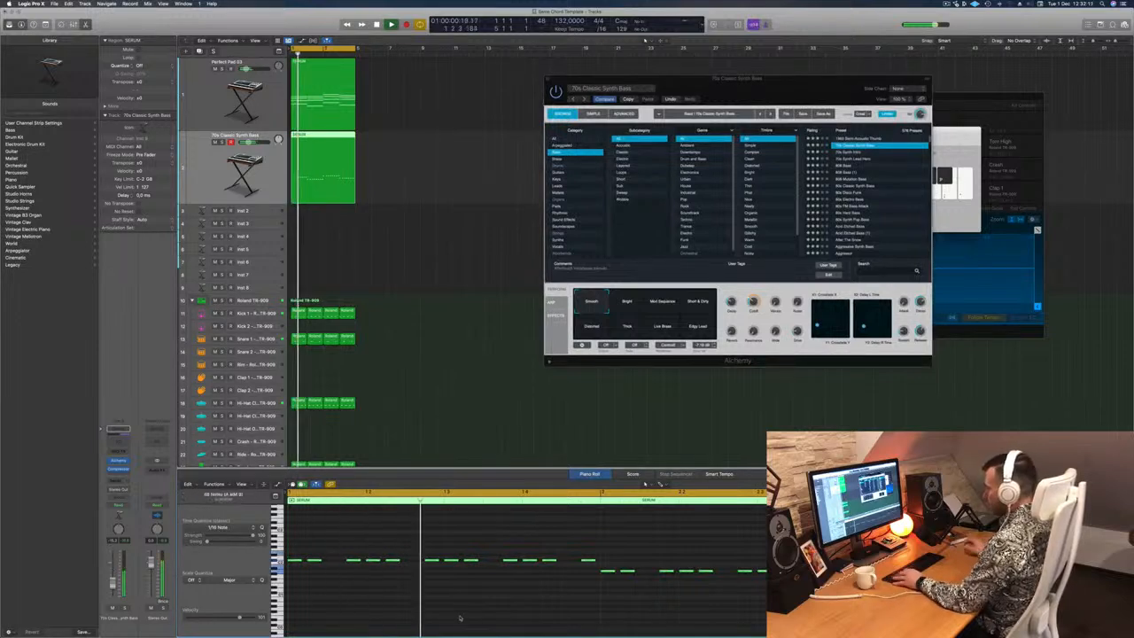
key(alt+shift+Down)
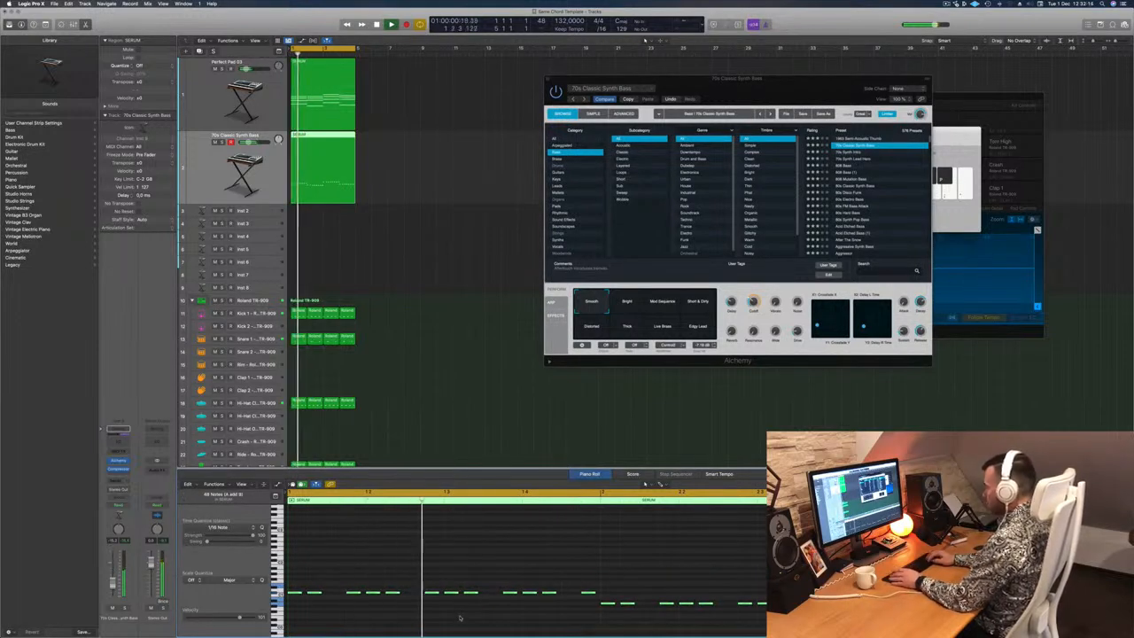
key(alt+shift+Up)
key(space)
key(space)
drag(674, 88, 633, 89)
key(space)
key(space)
Add a Channel EQ to the Perfect Pad track and roll off its low frequencies.
click(269, 88)
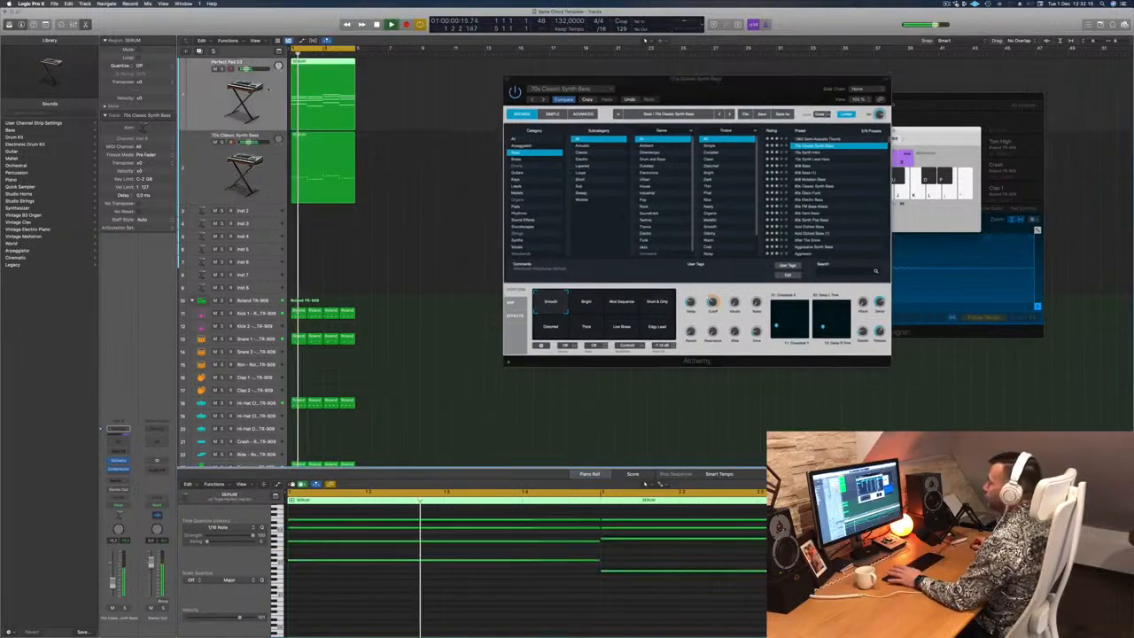
click(119, 461)
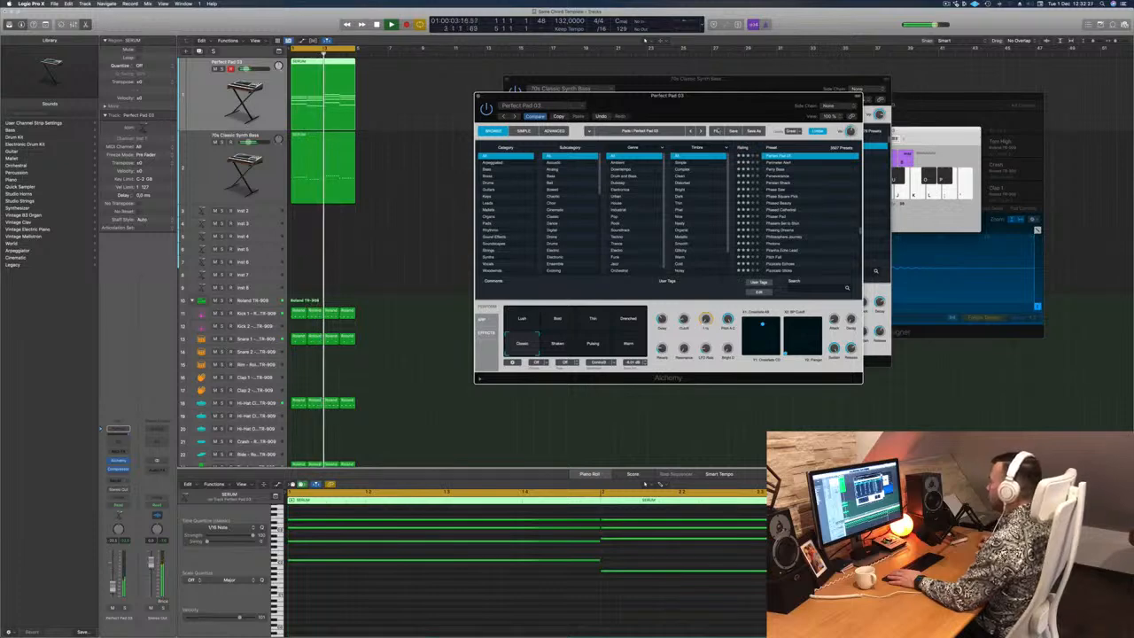
drag(707, 111, 798, 162)
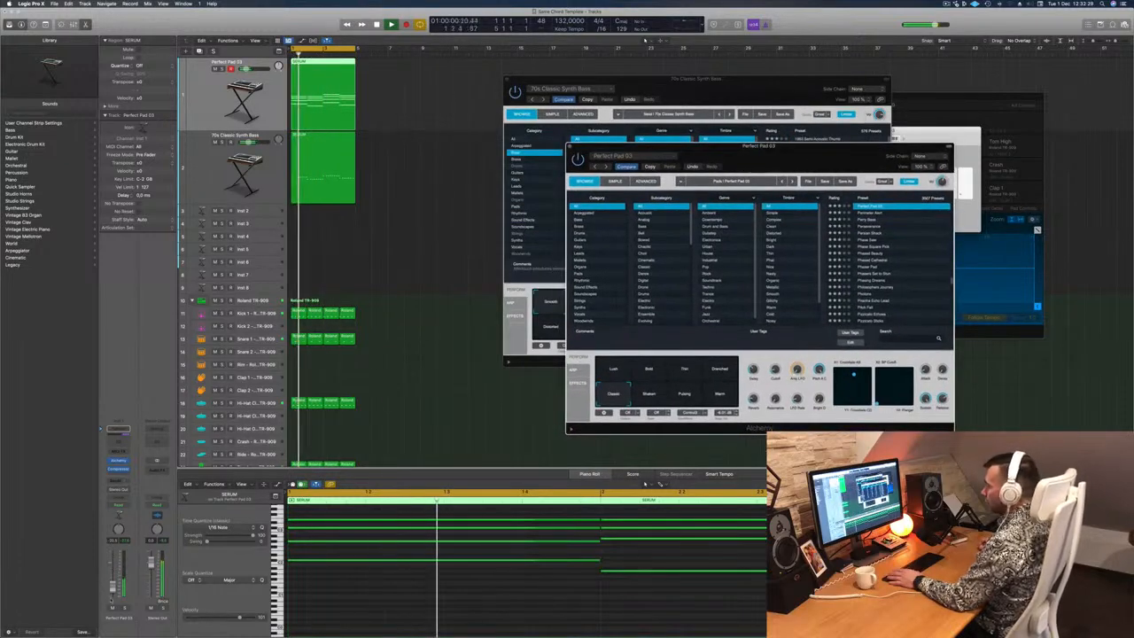
click(119, 441)
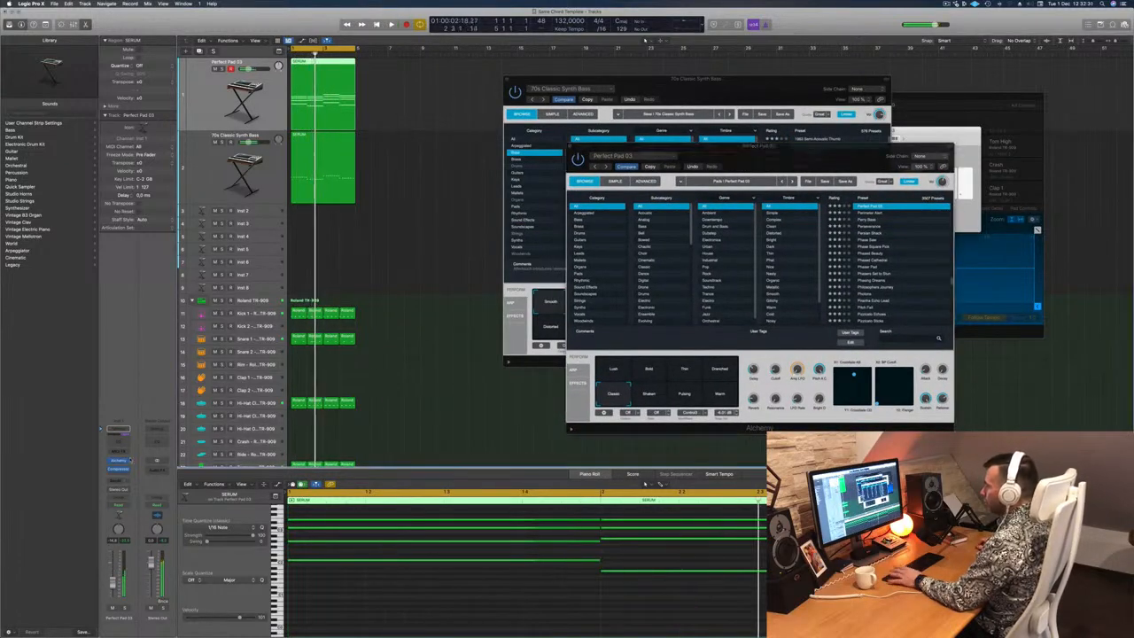
drag(406, 137, 562, 183)
click(351, 95)
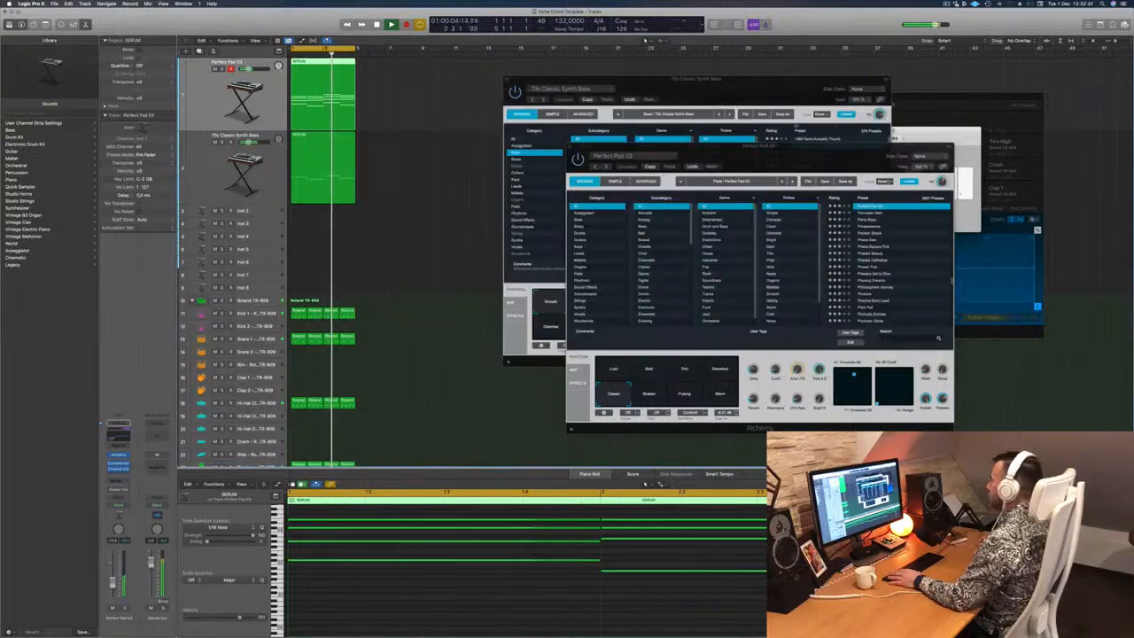
Arrange the two Alchemy windows side by side and rebalance the pad and bass track volumes.
drag(761, 145, 938, 96)
drag(661, 81, 580, 98)
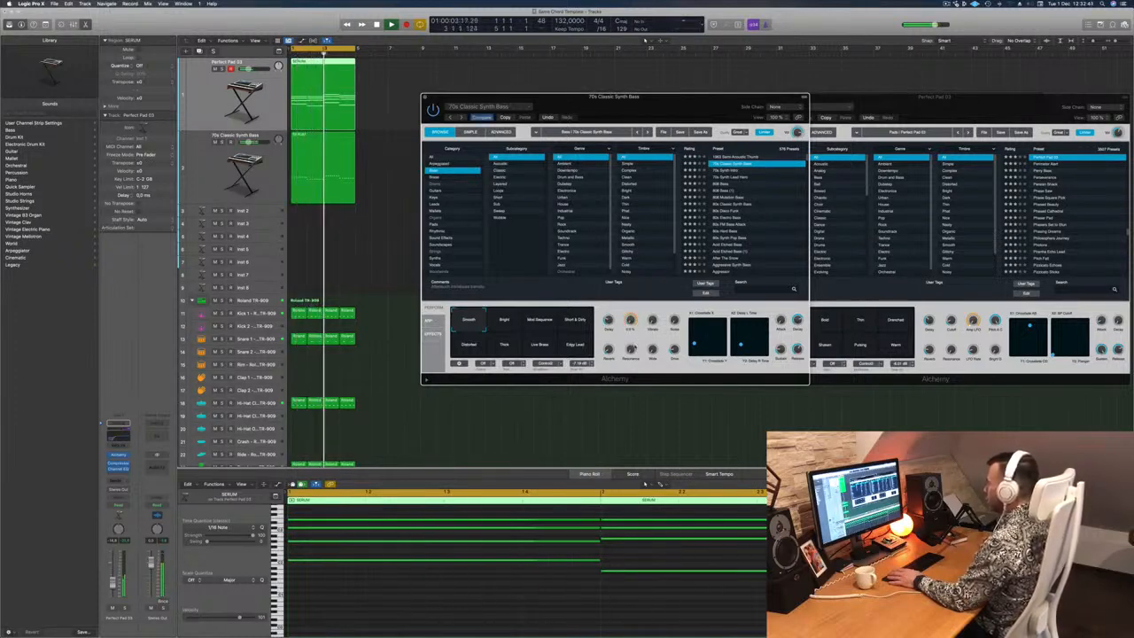
click(114, 577)
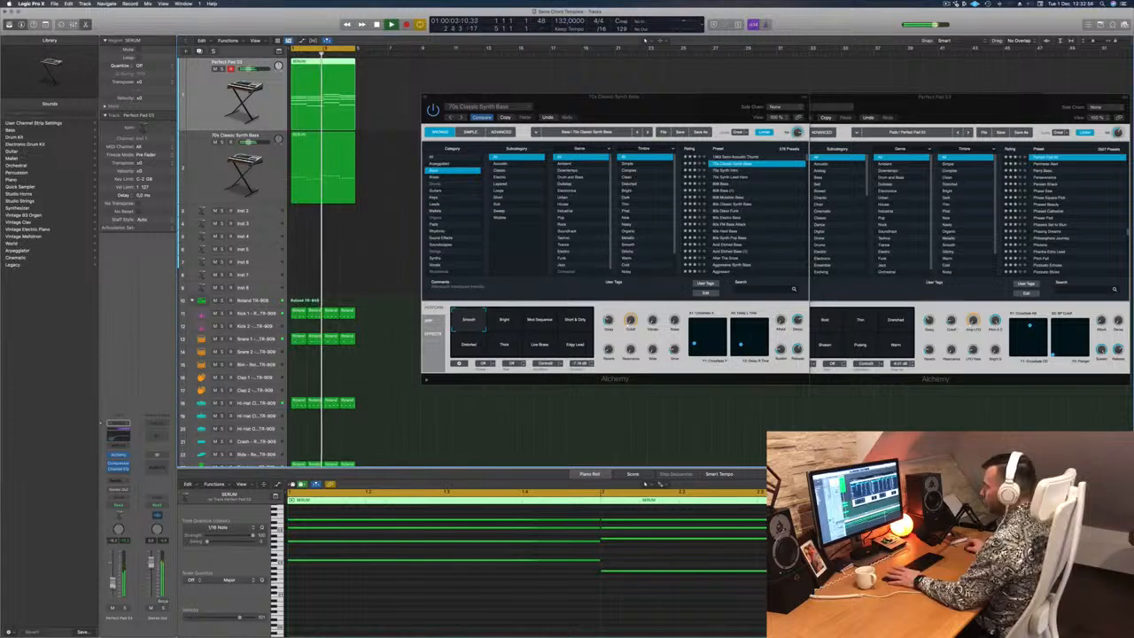
click(215, 161)
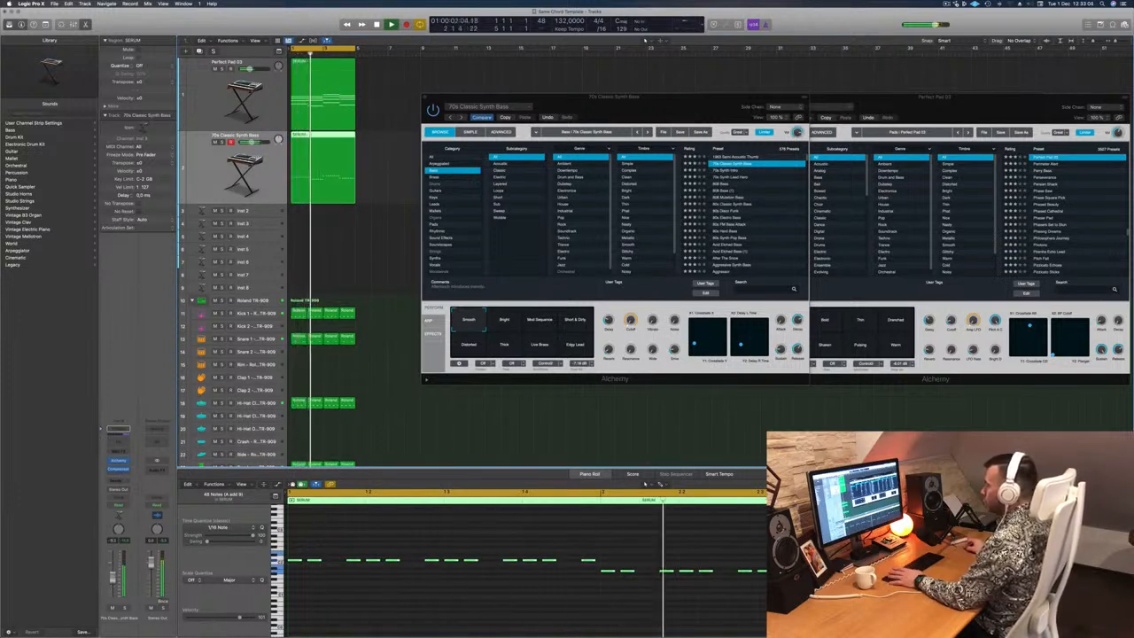
Audition the 70s Classic Synth Bass variations from Bright through Edgy Lead and return to Smooth.
key(space)
click(505, 322)
click(541, 323)
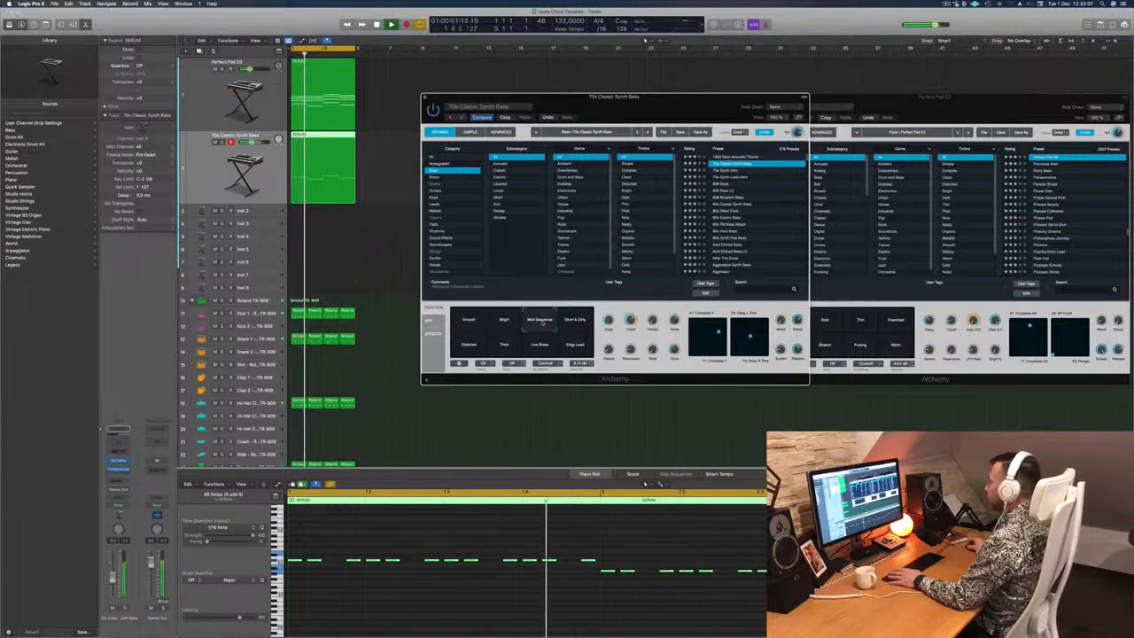
click(566, 323)
click(468, 343)
click(504, 344)
click(540, 344)
click(573, 344)
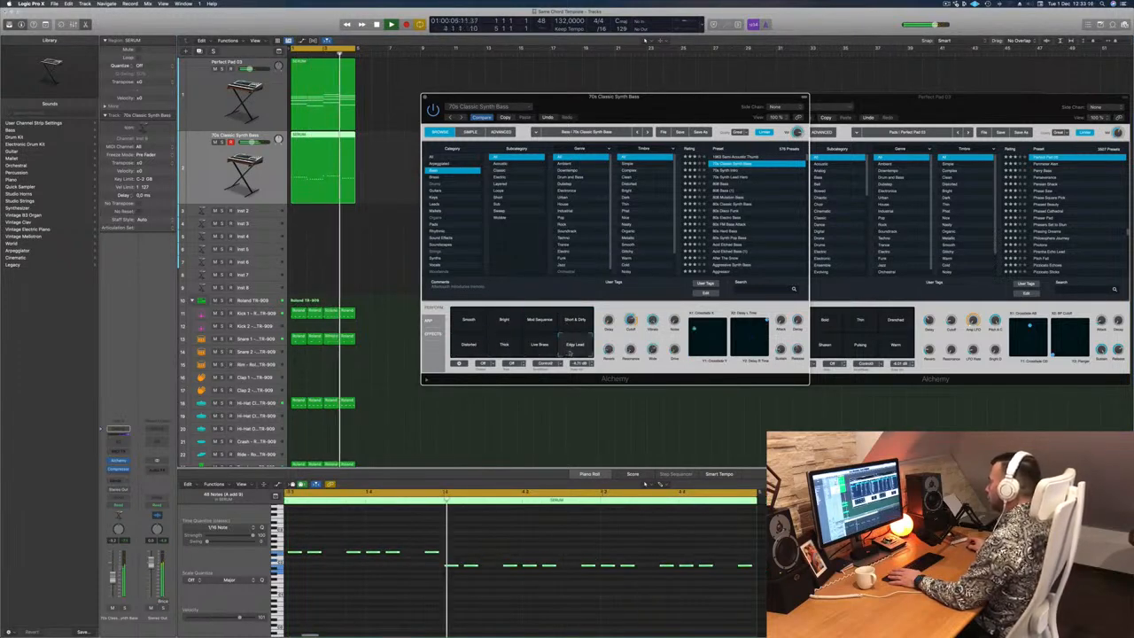
click(469, 321)
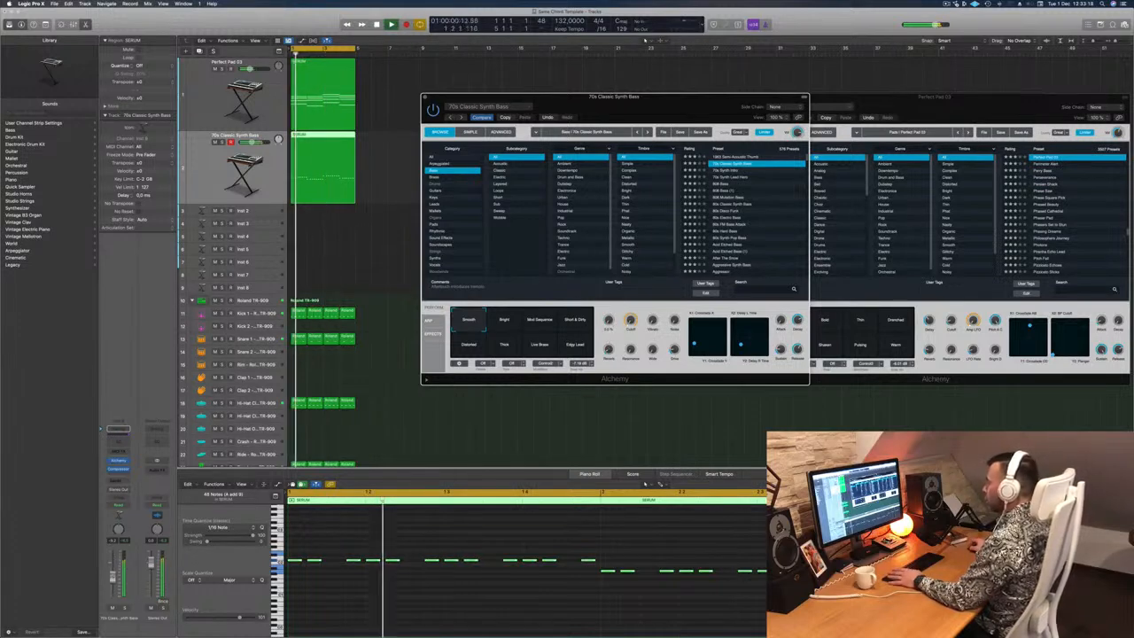
Audition the bass presets from 70s Synth Intro through 808 Mutation Bass on the bass track.
key(space)
key(space)
click(728, 166)
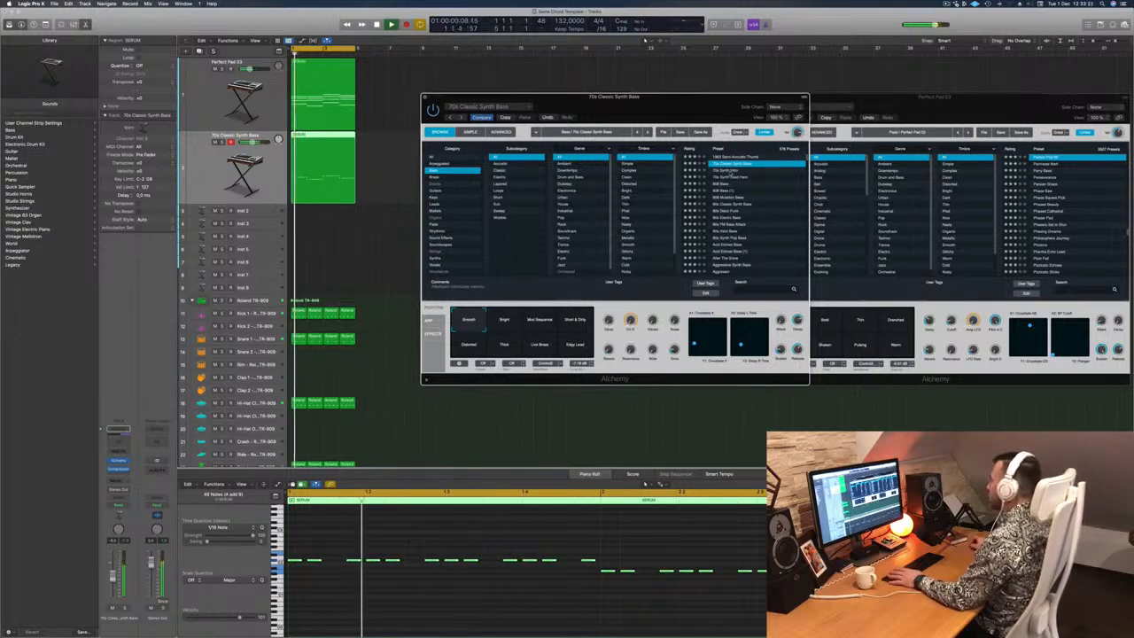
key(Down)
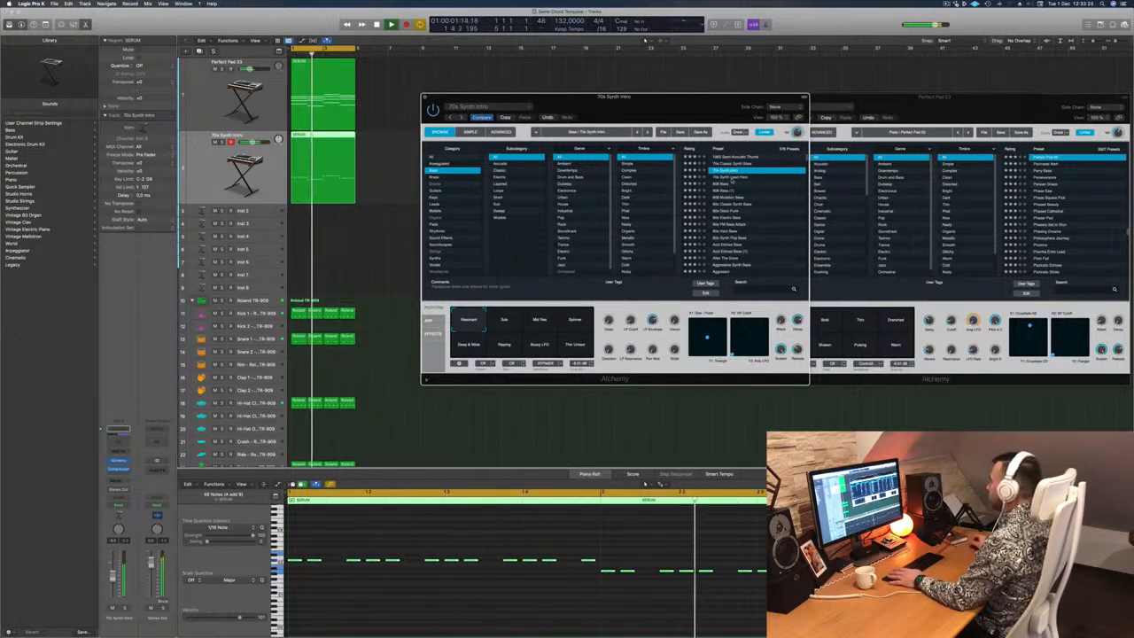
key(Down)
key(Down)
key(Down)
key(Down)
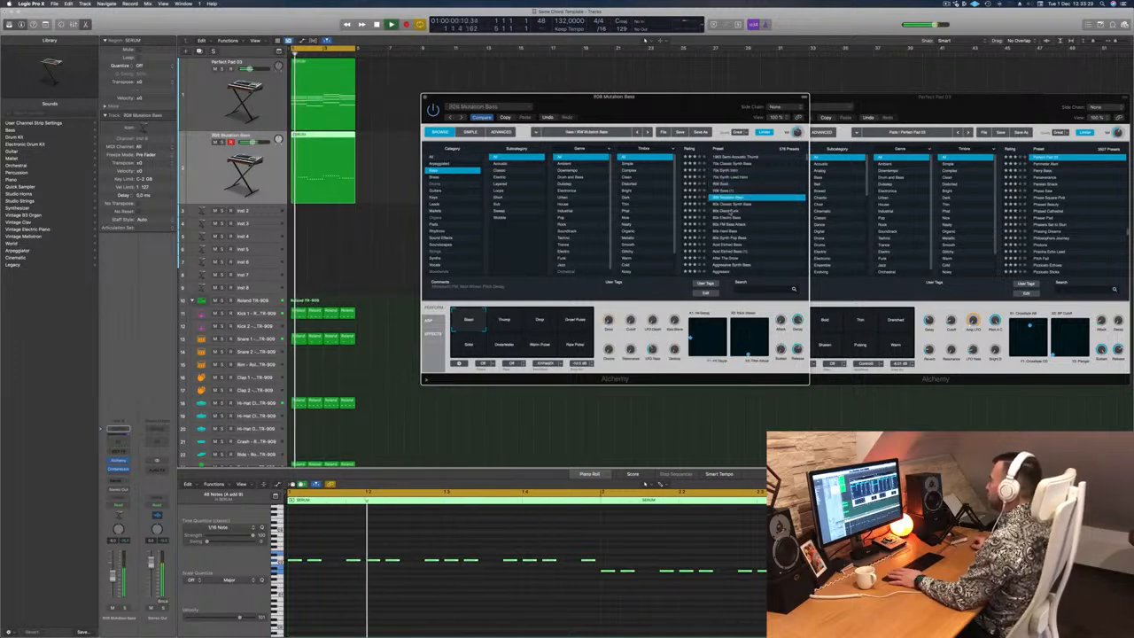
Audition the 80s bass presets from 80s Disco Funk to 80s Synth Pop Bass, including its Dark Snappy variation.
click(732, 211)
click(735, 218)
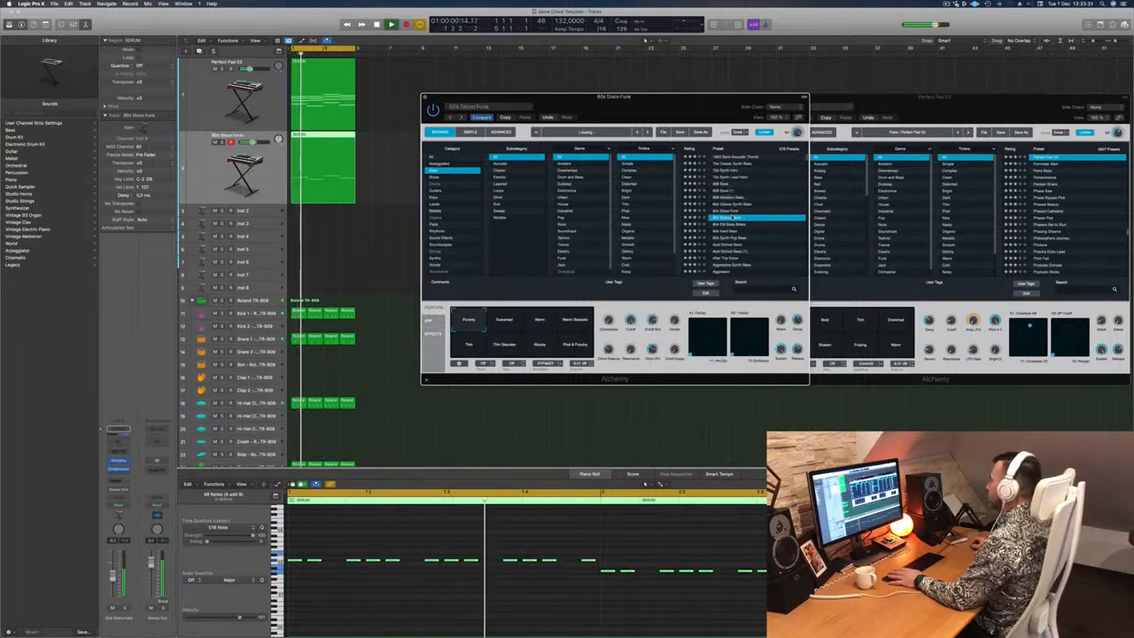
click(752, 224)
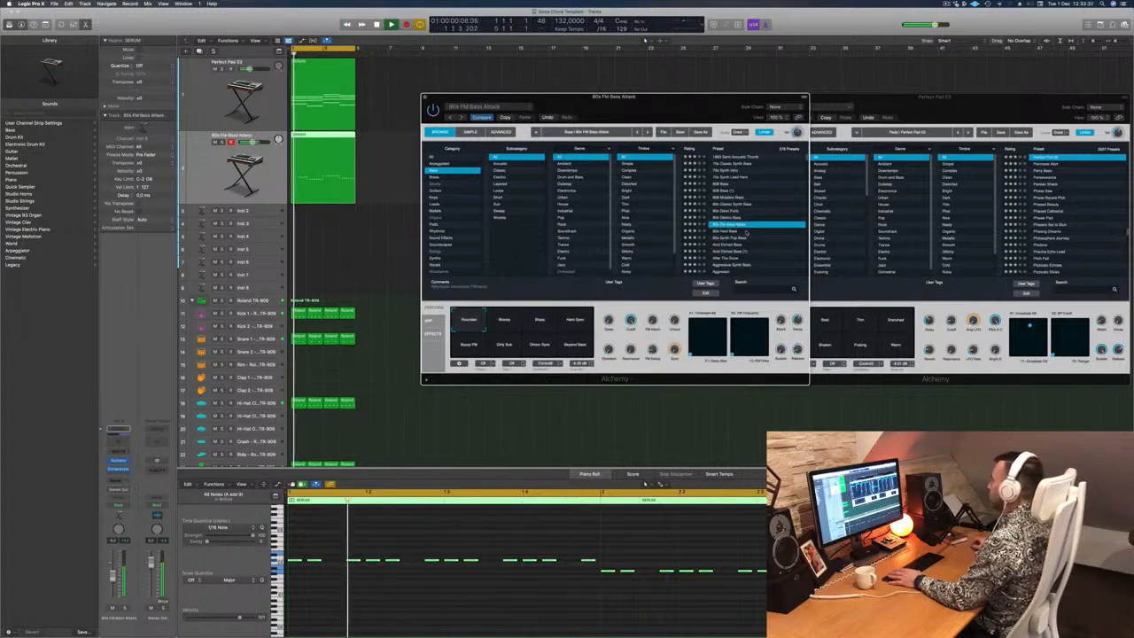
click(725, 238)
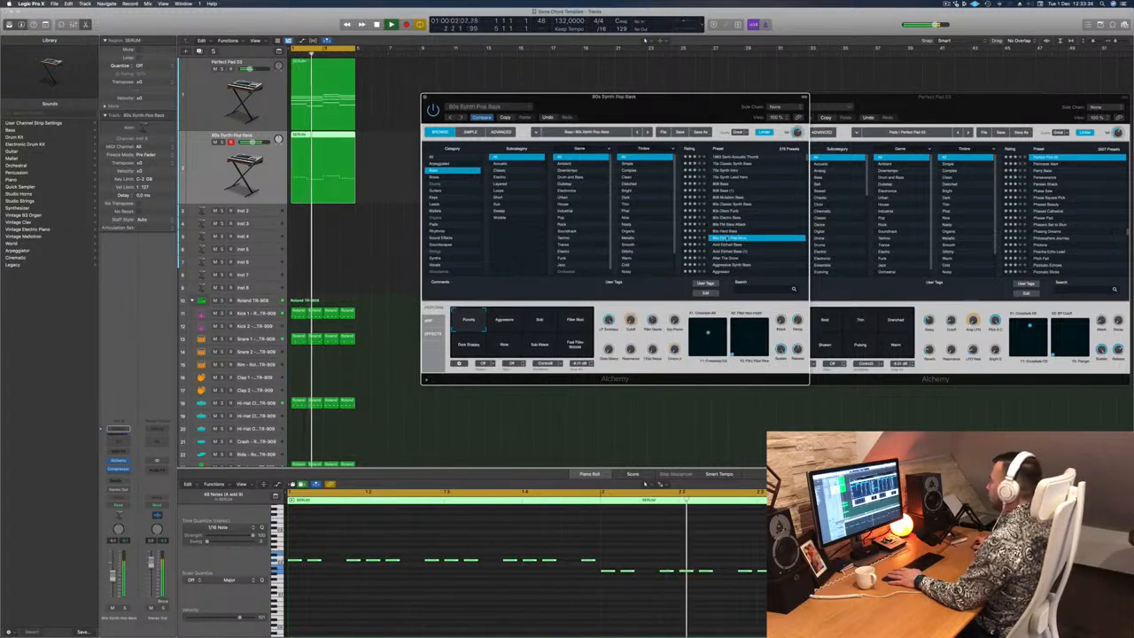
drag(710, 110, 770, 71)
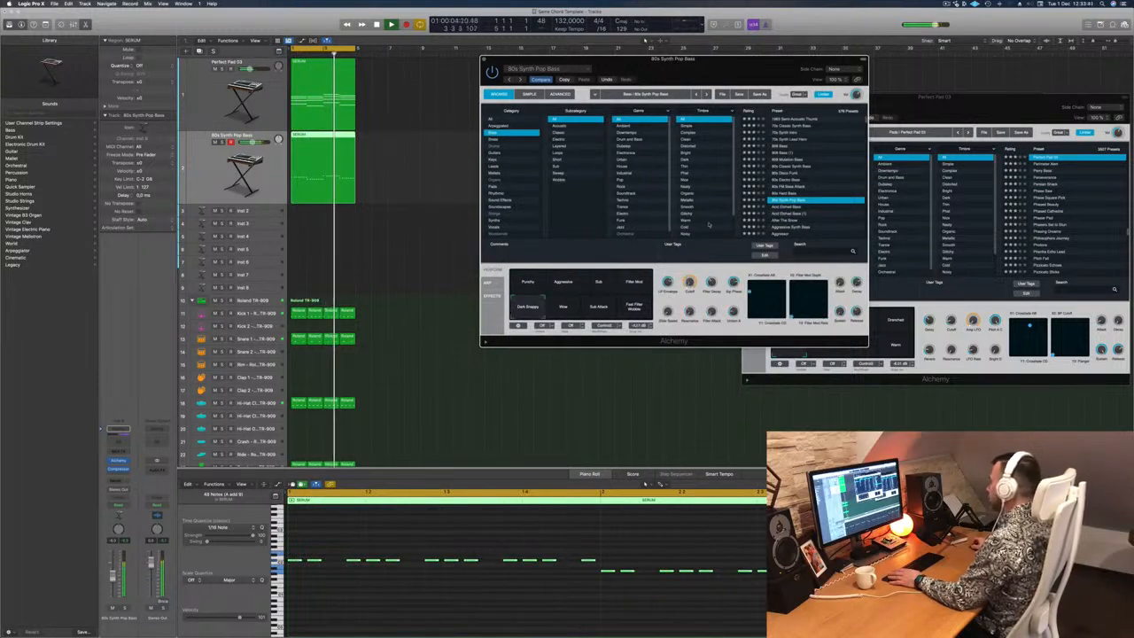
Step through the following bass presets, including After The Snow, and load Agile Synth Bass.
key(Down)
key(Down)
key(Down)
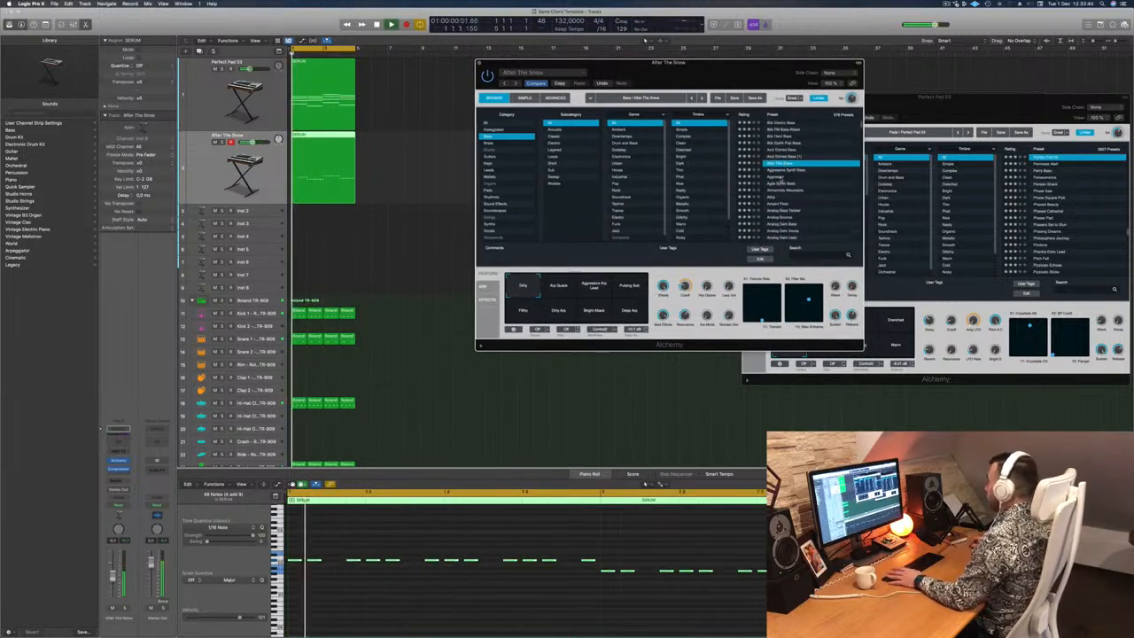
key(Down)
key(Down)
key(Down)
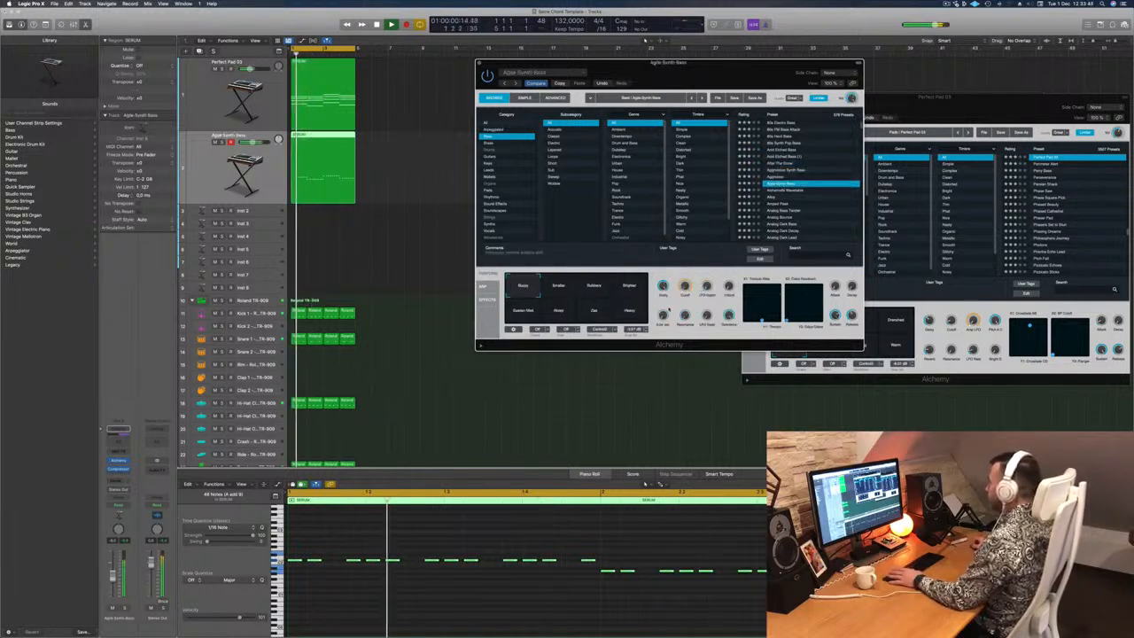
Audition the Agile Synth Bass variations from Smaller through Heavy and go back to the first one.
click(561, 285)
click(589, 292)
click(525, 310)
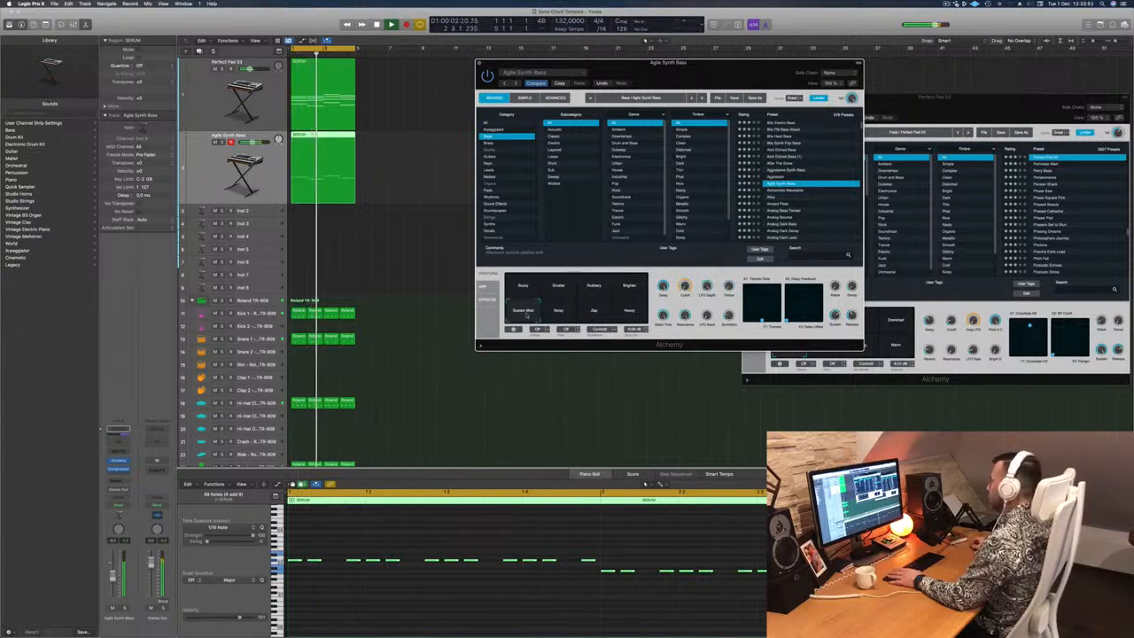
click(569, 315)
click(597, 312)
click(627, 311)
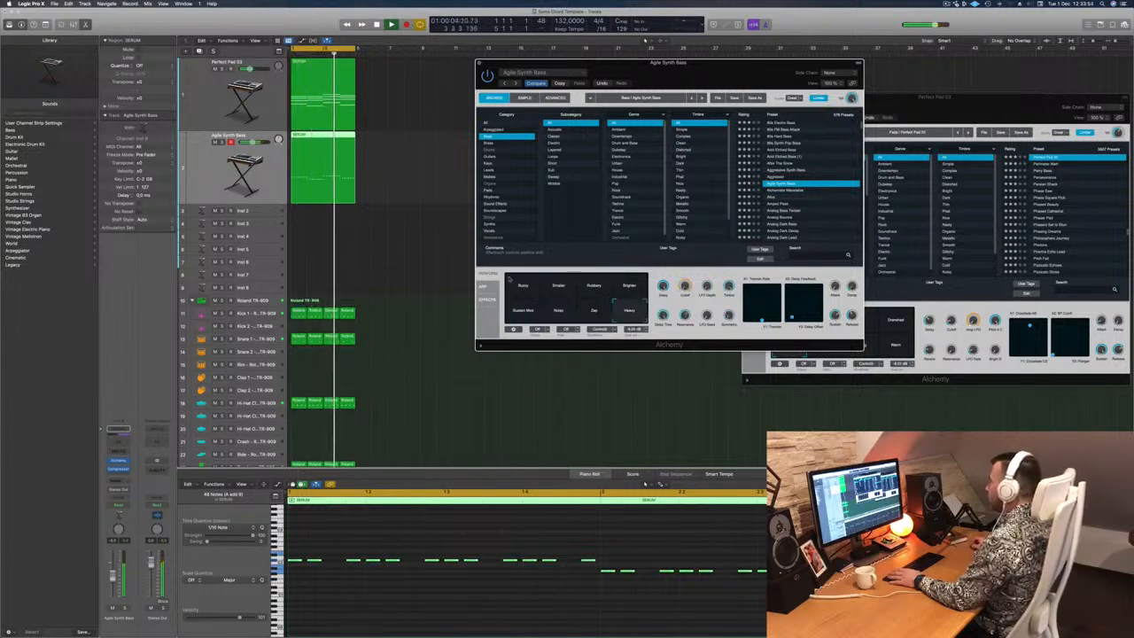
click(519, 281)
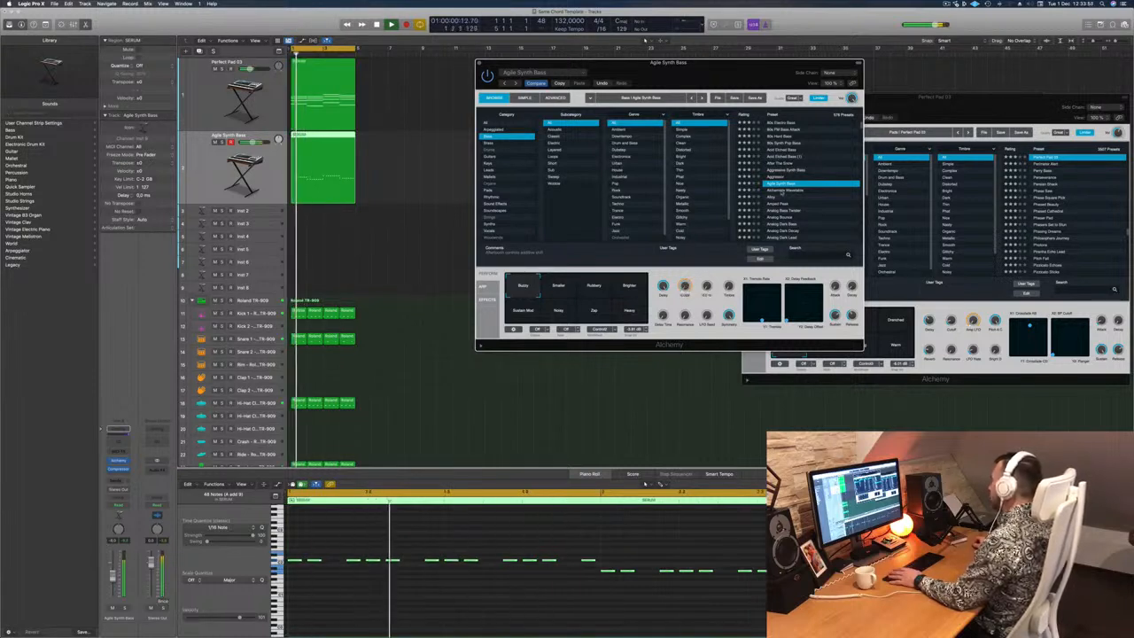
Audition the bass presets that follow Agile Synth Bass, ending on Amped Peak.
click(781, 190)
click(776, 196)
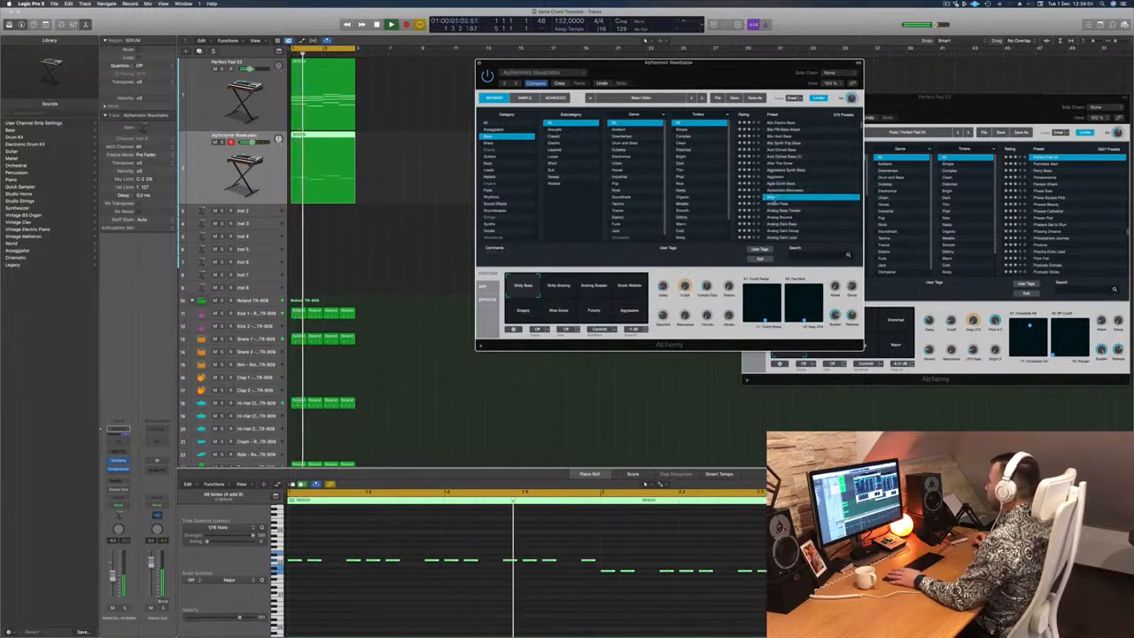
click(779, 204)
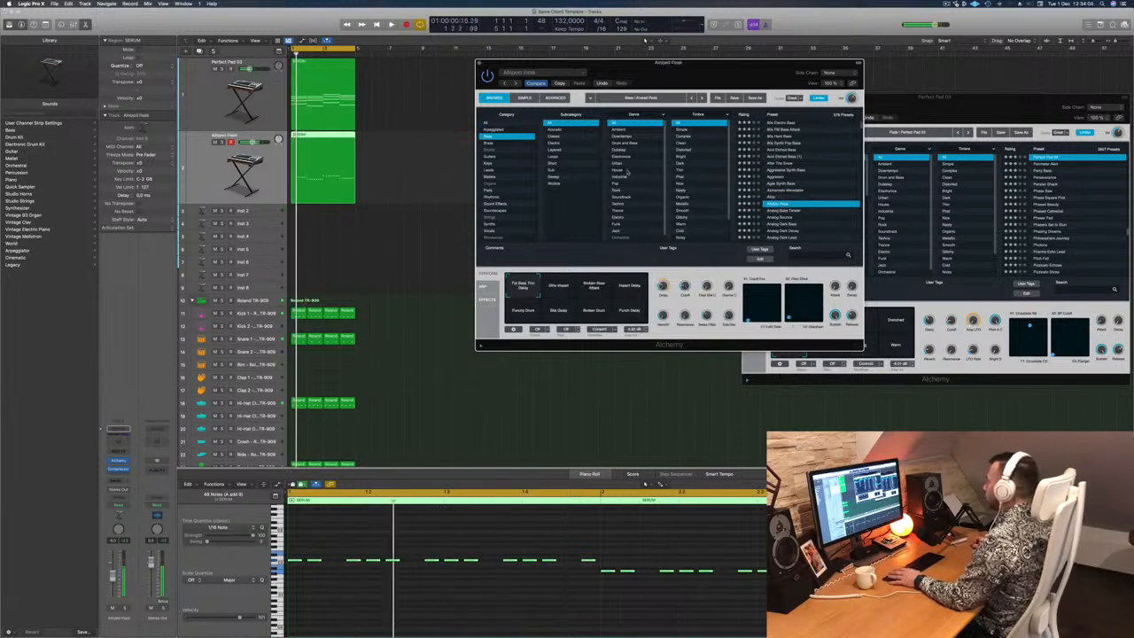
Filter the bass presets by the Trance genre and audition several of them, down to Brassy Octave Bass.
scroll(627, 171, down, 1)
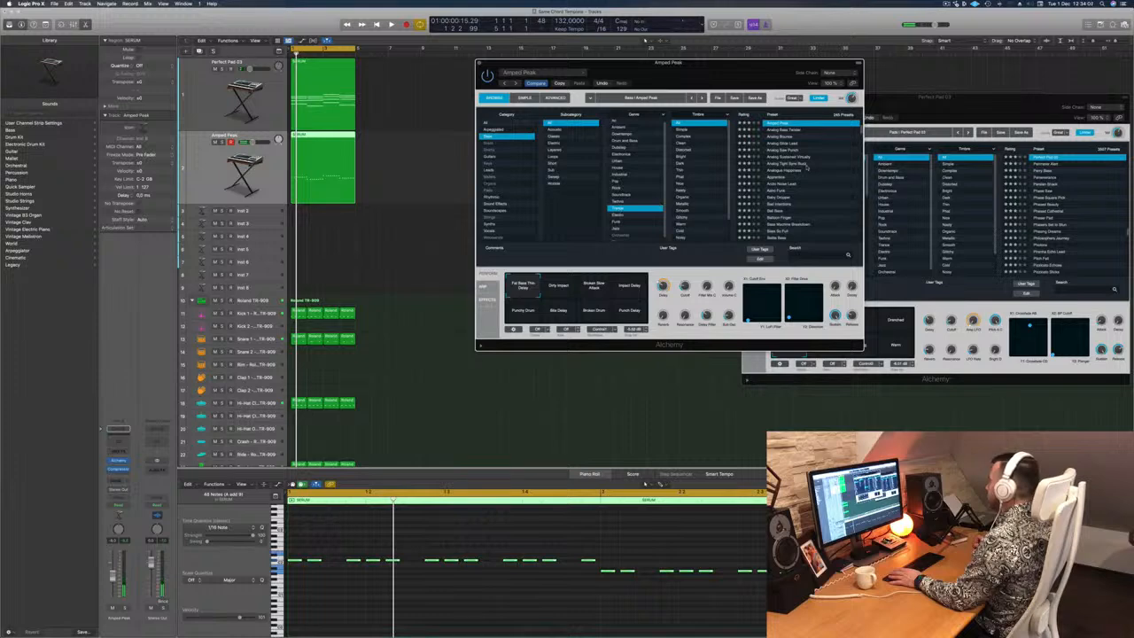
scroll(806, 167, down, 5)
key(space)
drag(730, 63, 754, 72)
click(804, 185)
click(805, 193)
scroll(810, 190, down, 2)
click(815, 186)
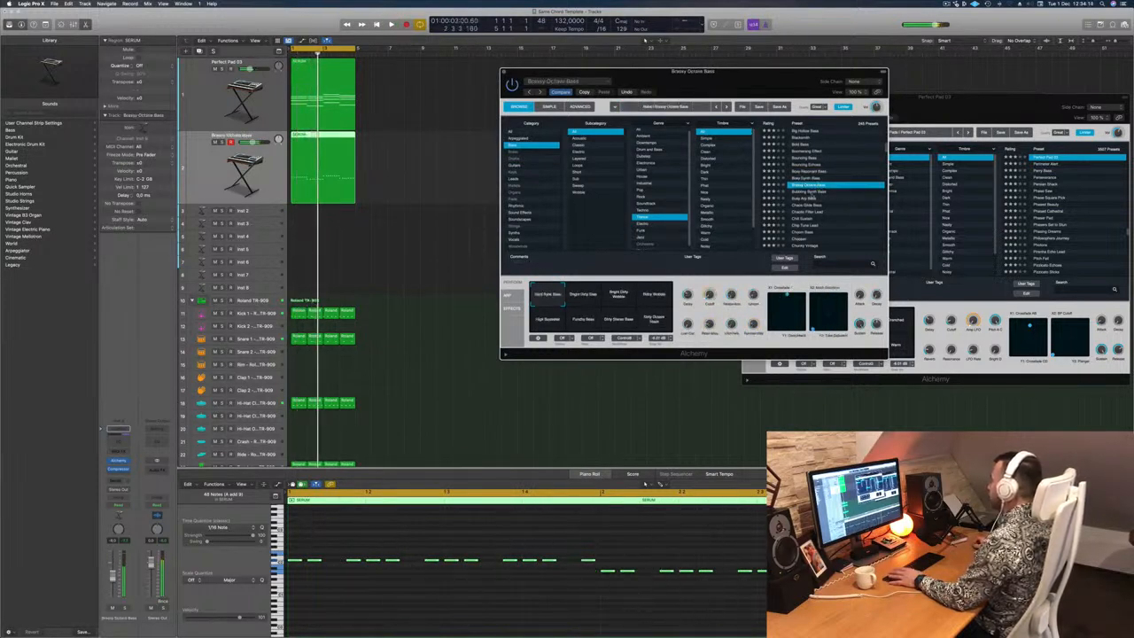
Audition the Trance bass presets from Bubbling Synth Bass through Chaos Glide Bass and Chill Sustain to Classic Acid Patterns.
click(808, 191)
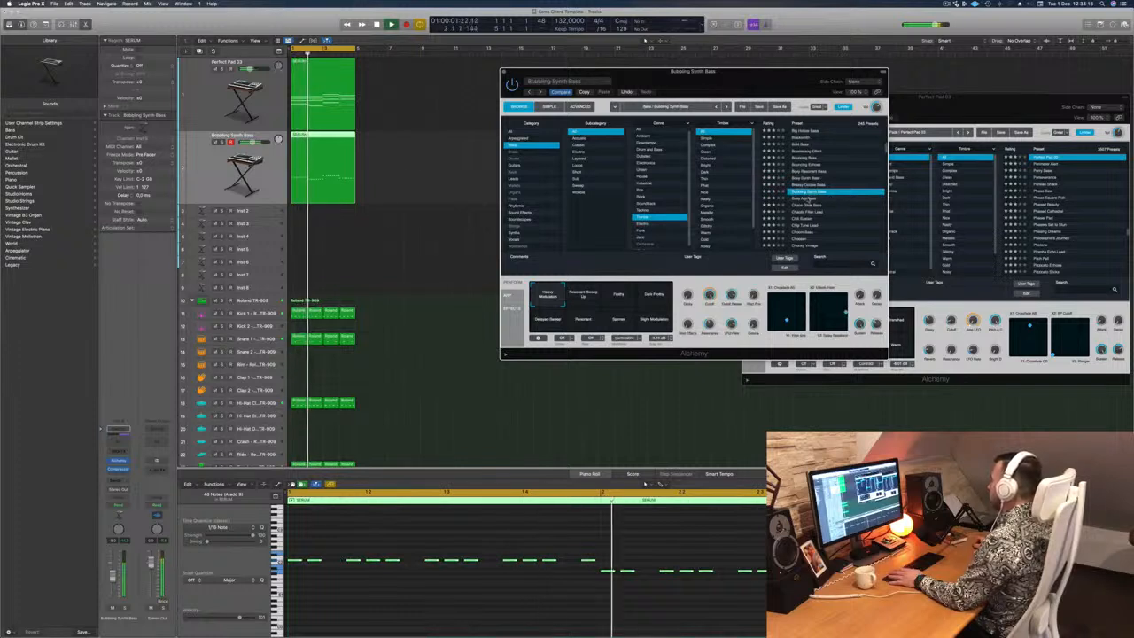
click(809, 198)
click(821, 206)
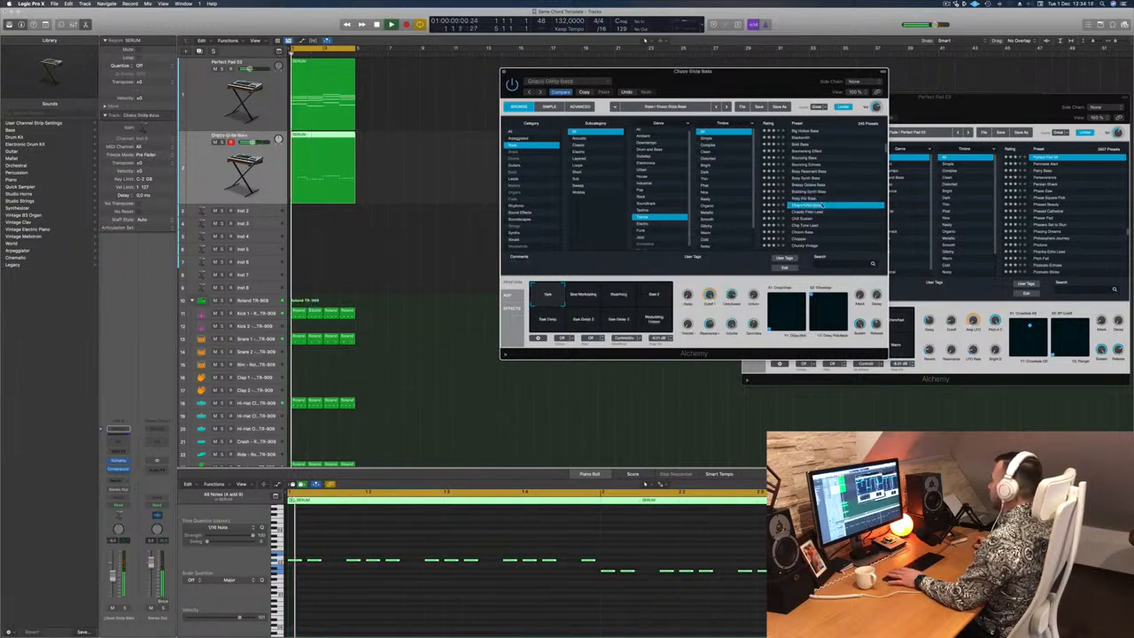
click(822, 217)
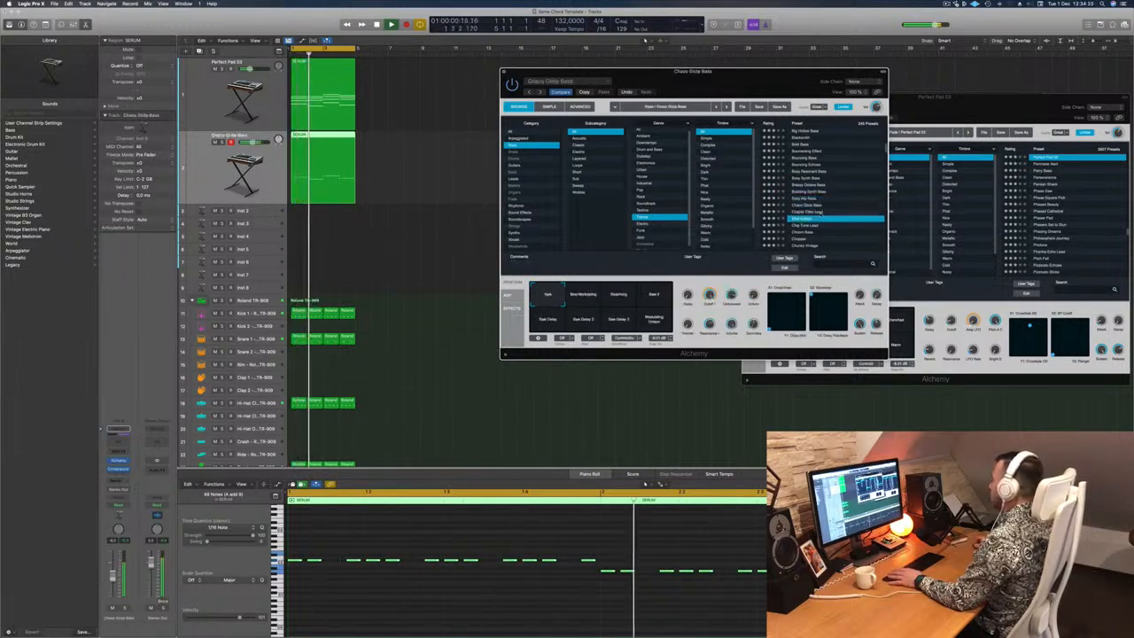
scroll(848, 213, down, 1)
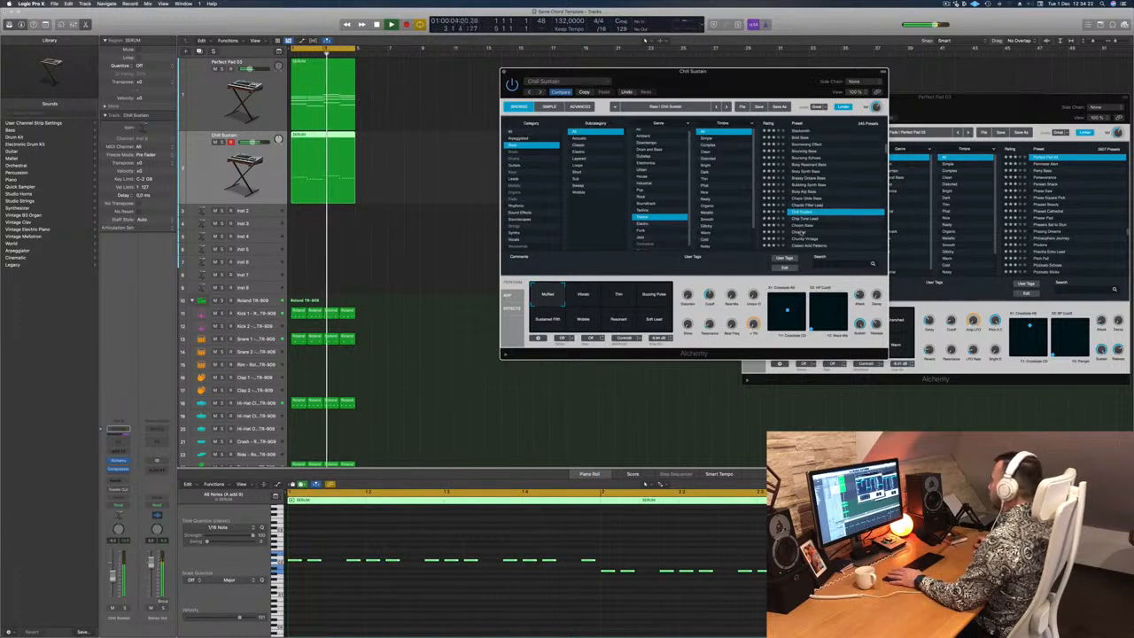
click(807, 227)
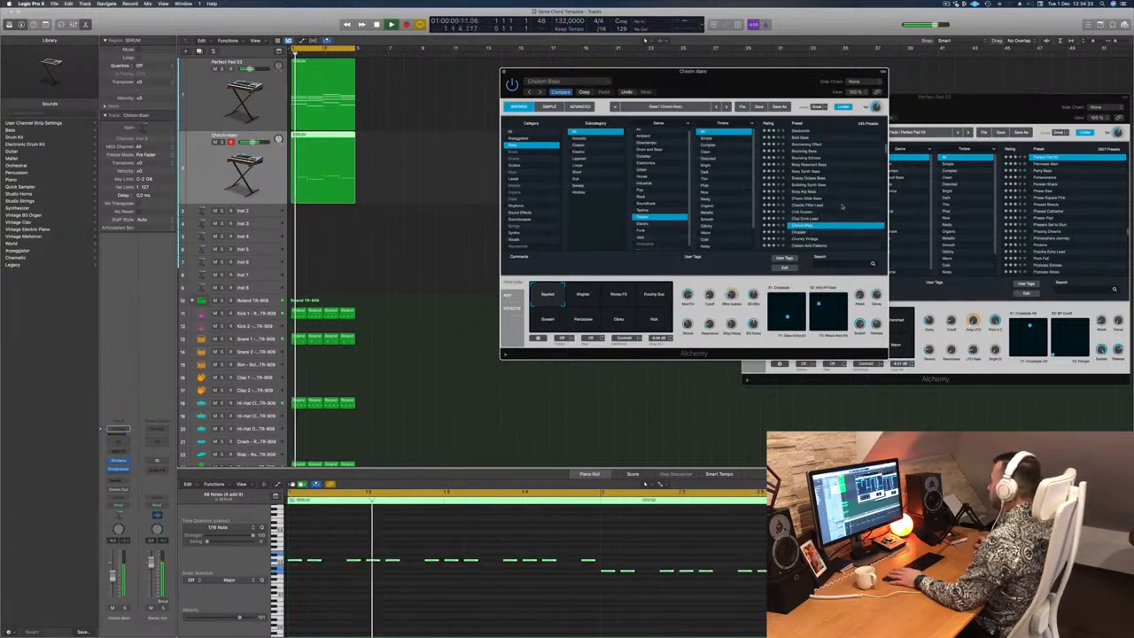
scroll(828, 212, down, 3)
click(806, 201)
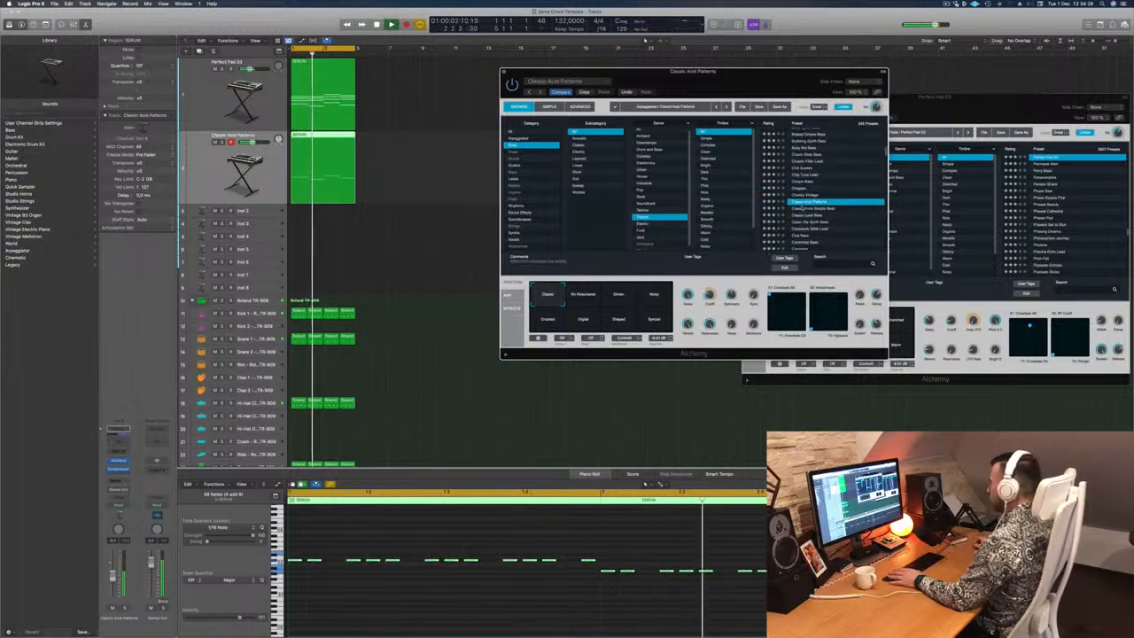
Step on from Classic Acid Patterns past Classic Funk Boogie Bass to load Clean 70s Synth Bass, and choose its Fat variation.
key(space)
drag(784, 74, 801, 65)
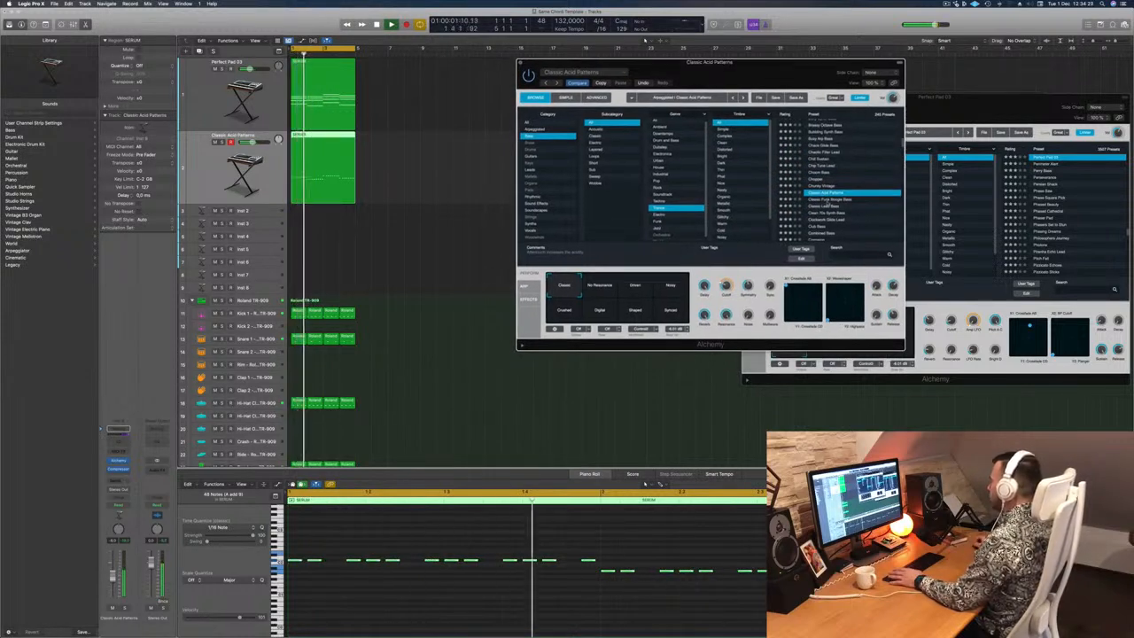
key(Down)
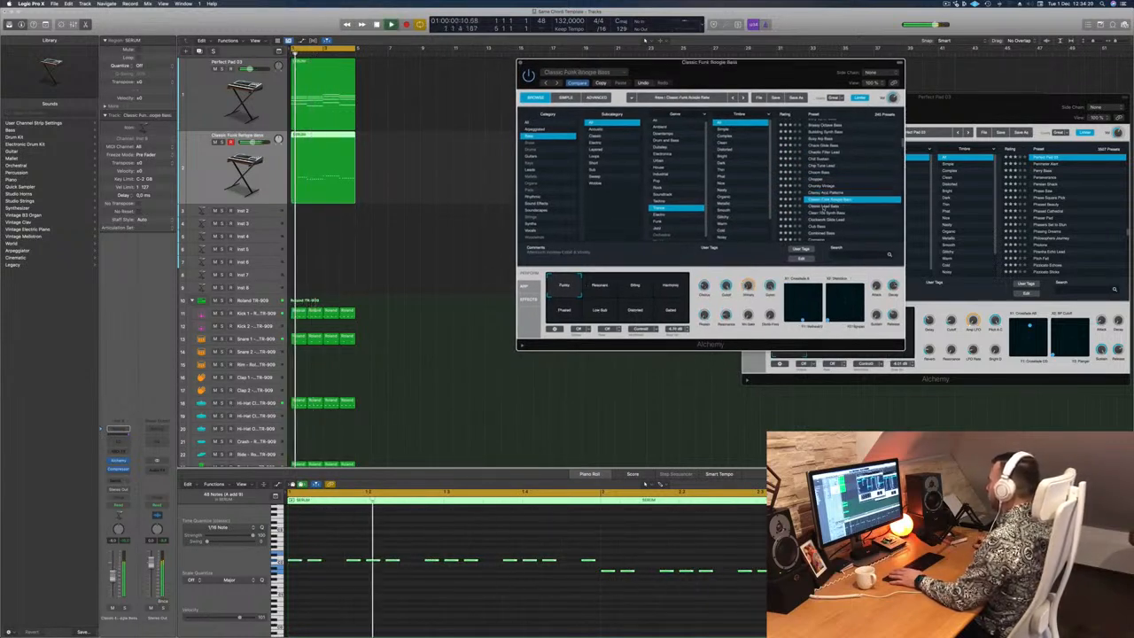
key(Down)
key(Down)
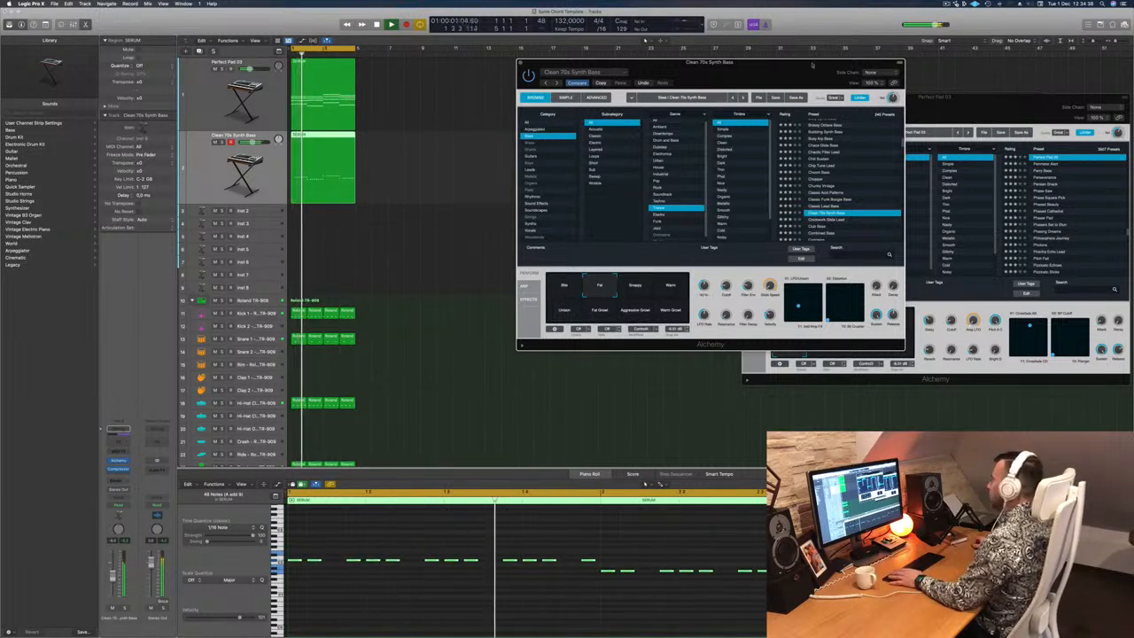
drag(814, 64, 785, 47)
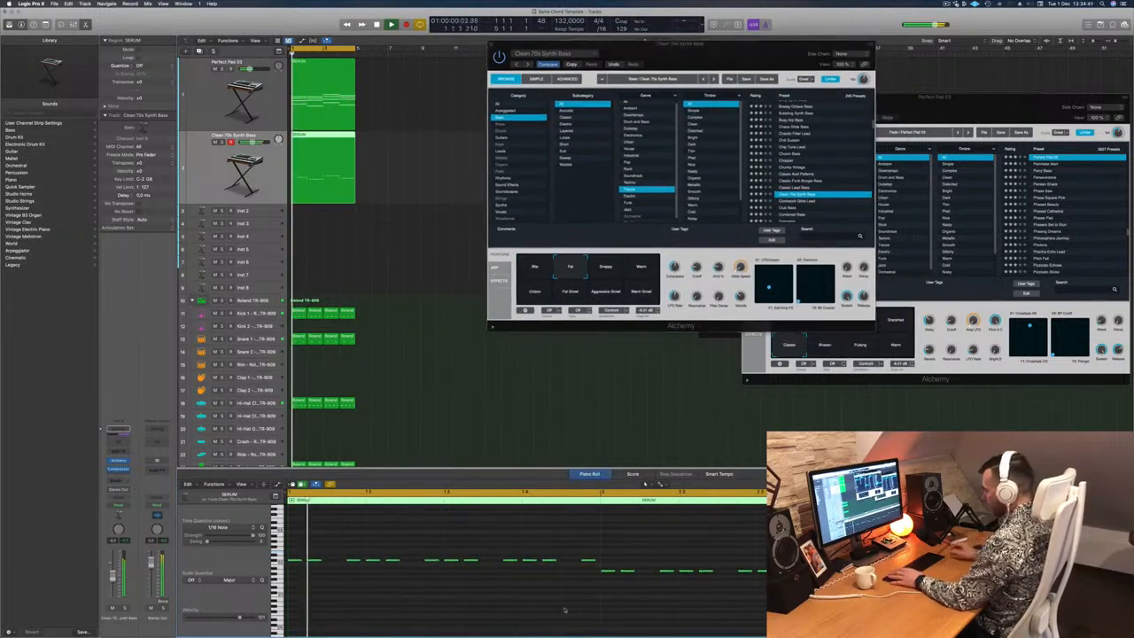
scroll(564, 609, up, 2)
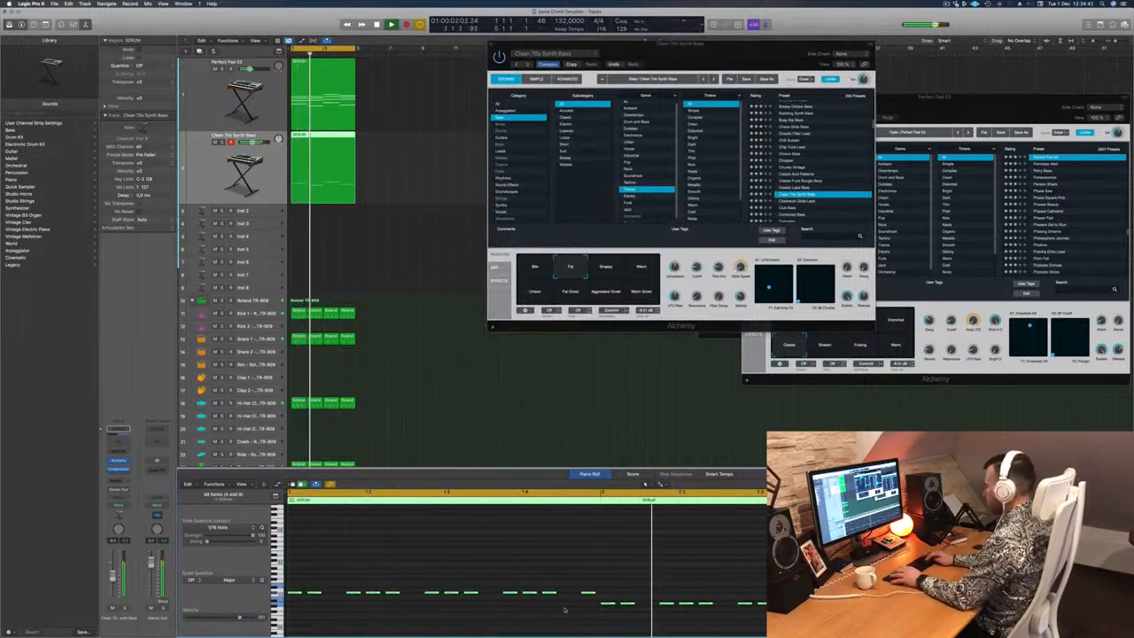
Add a send to Bus 11 on the Clean 70s Synth Bass channel.
drag(693, 62, 754, 59)
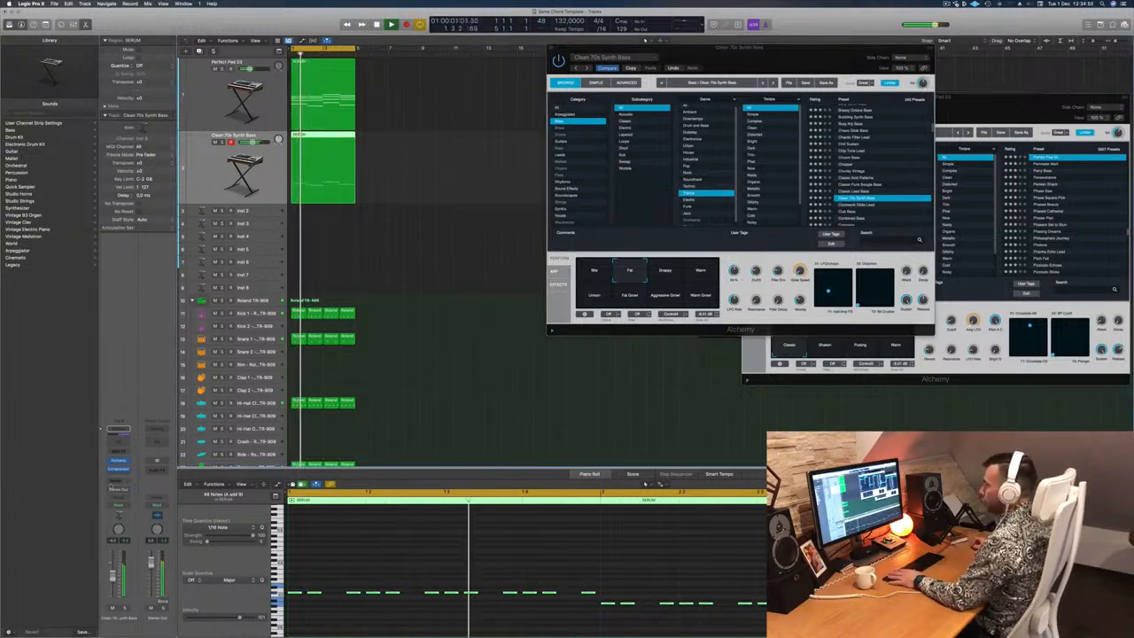
click(111, 487)
mouse_move(115, 490)
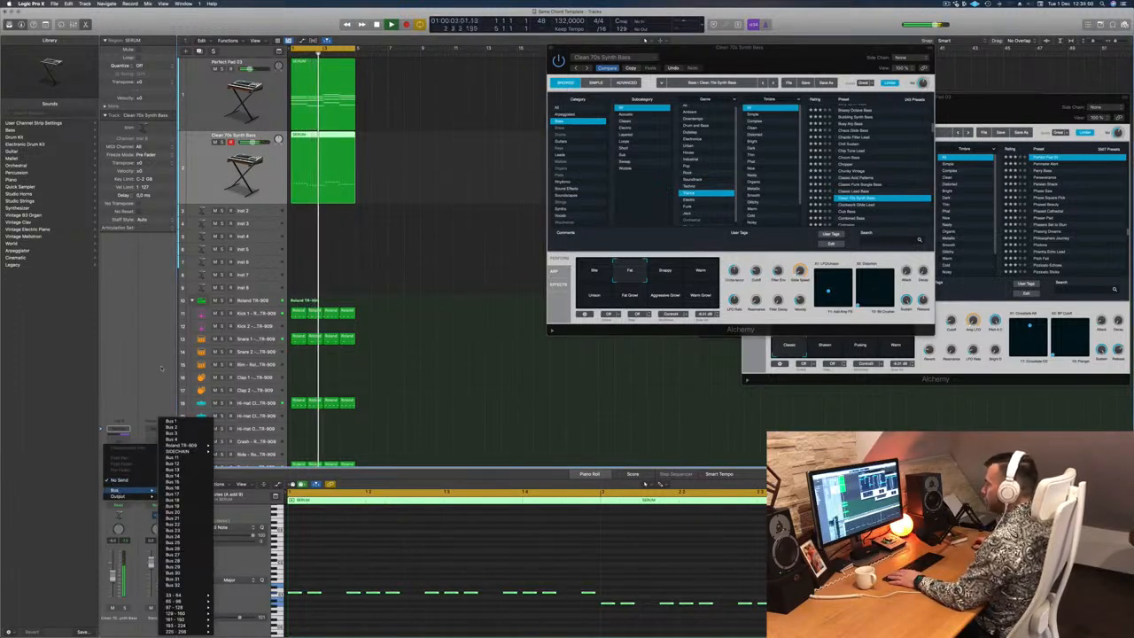
click(129, 304)
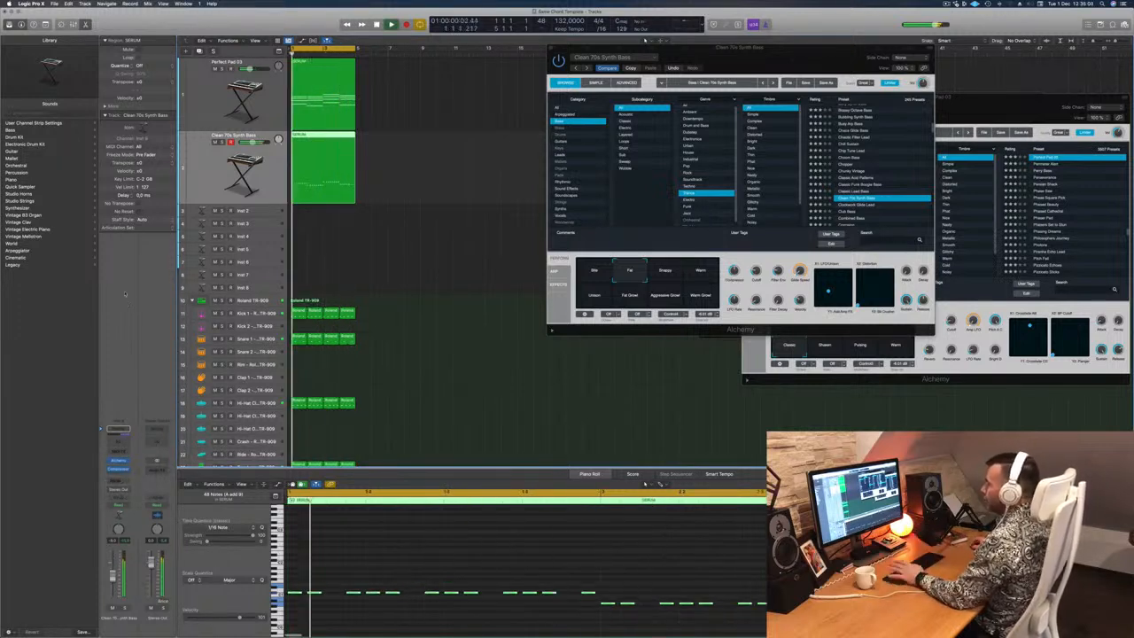
click(118, 479)
mouse_move(117, 493)
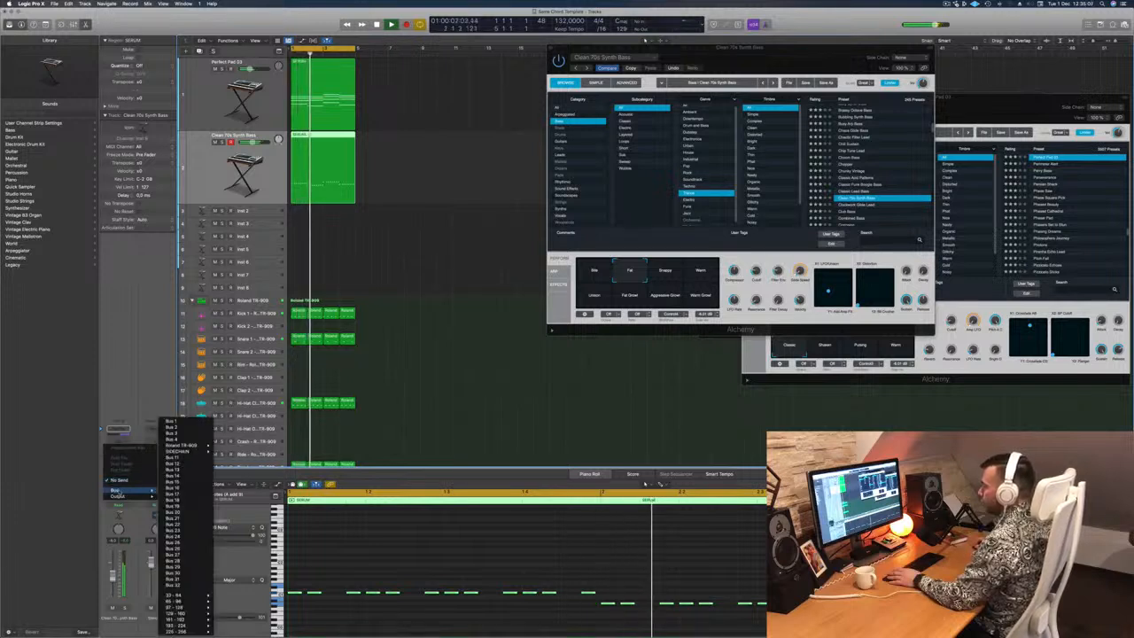
click(181, 458)
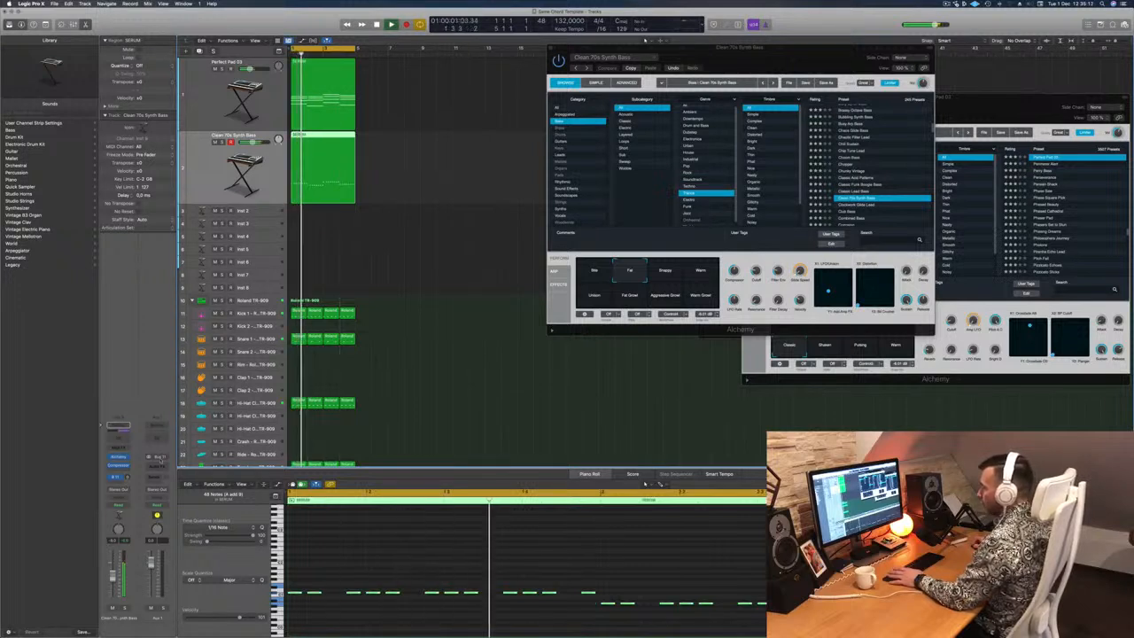
Insert a stereo Tape Delay on the bus's aux channel with 0% dry and 100% wet, and raise the bass send to it.
click(160, 467)
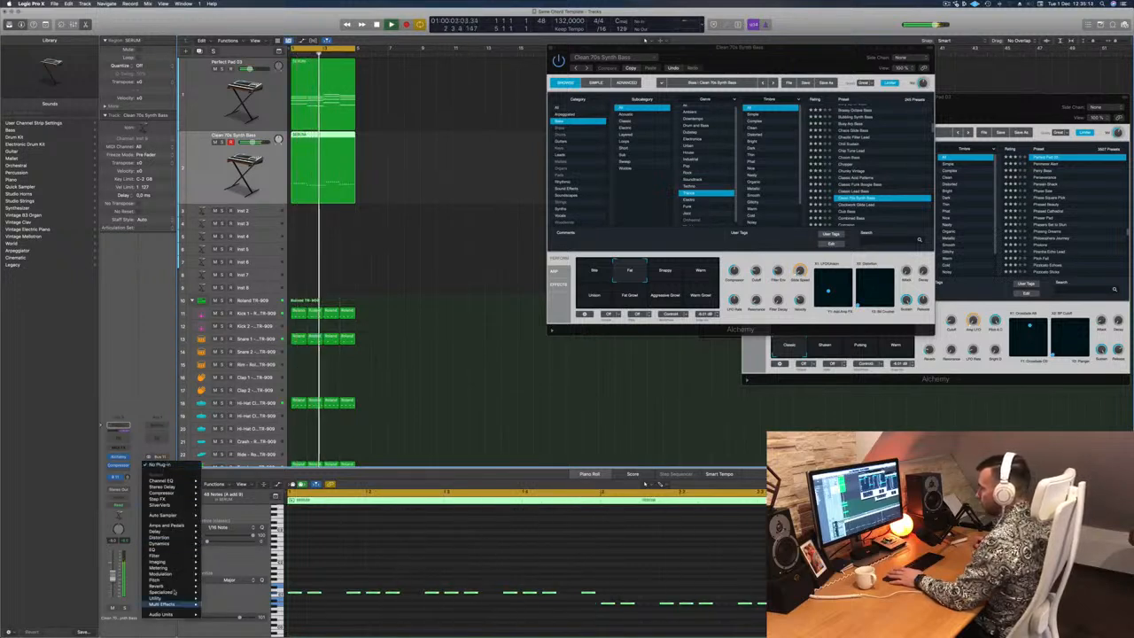
mouse_move(186, 534)
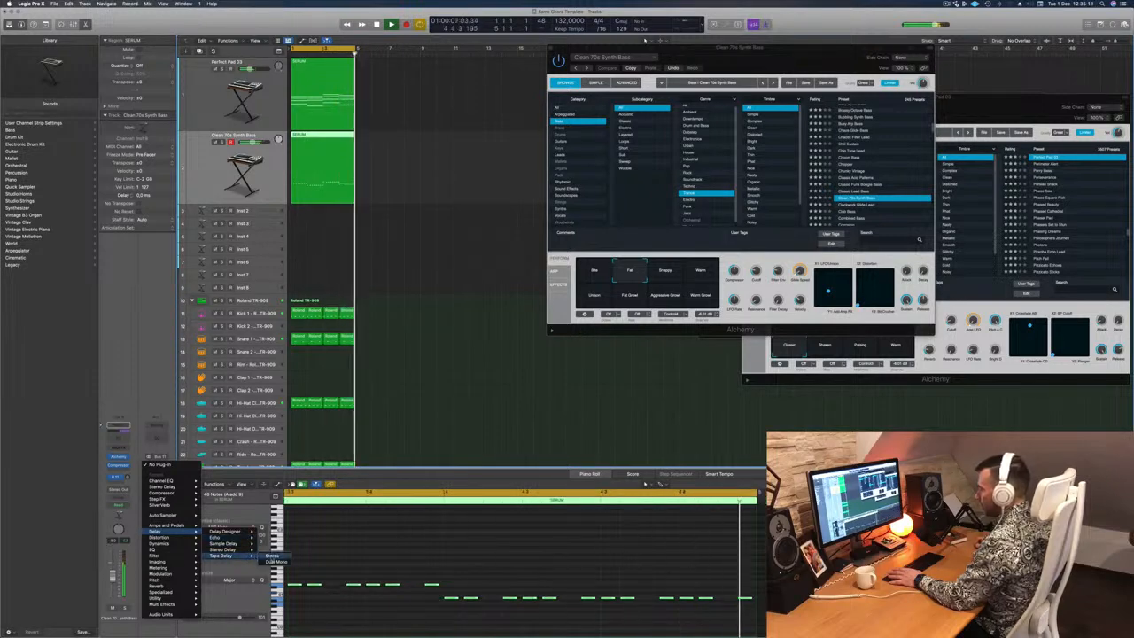
click(270, 555)
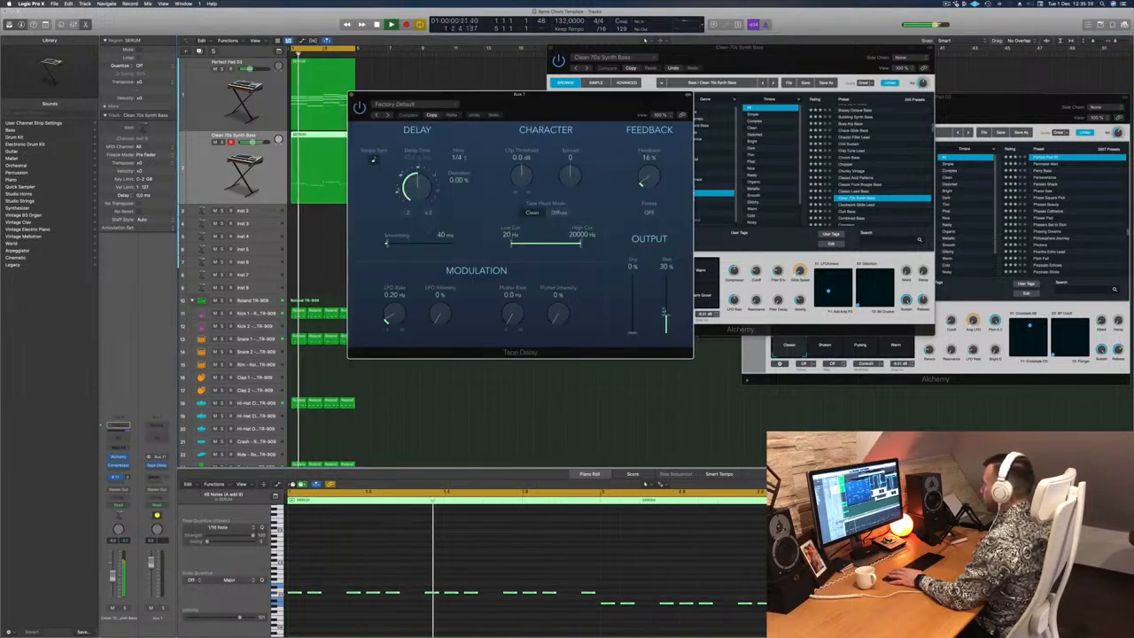
drag(531, 95, 672, 113)
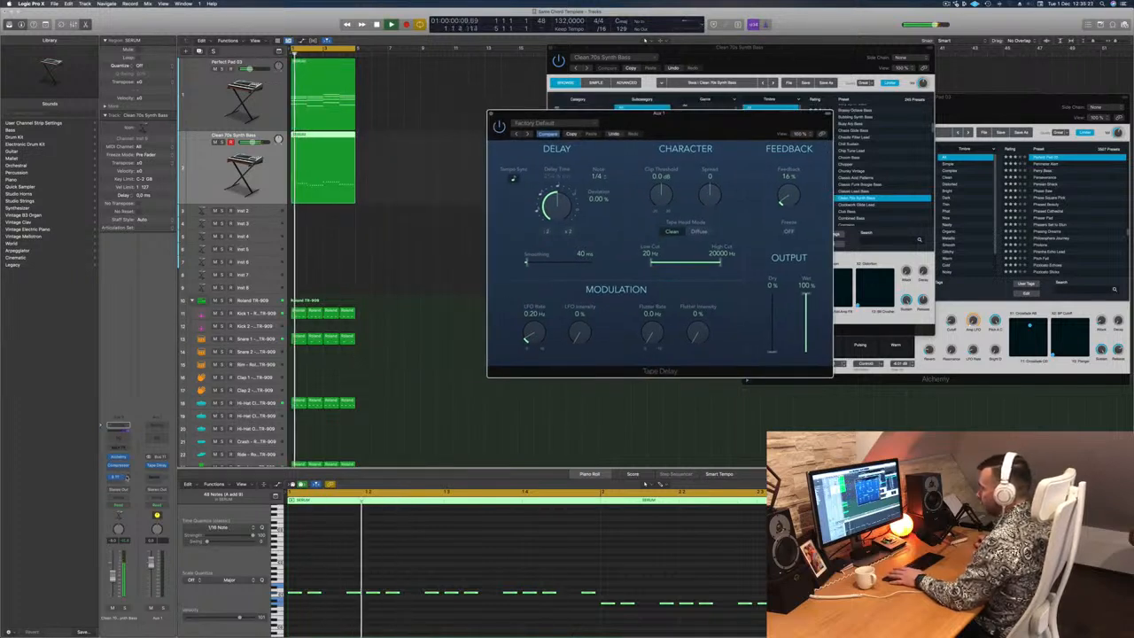
click(127, 478)
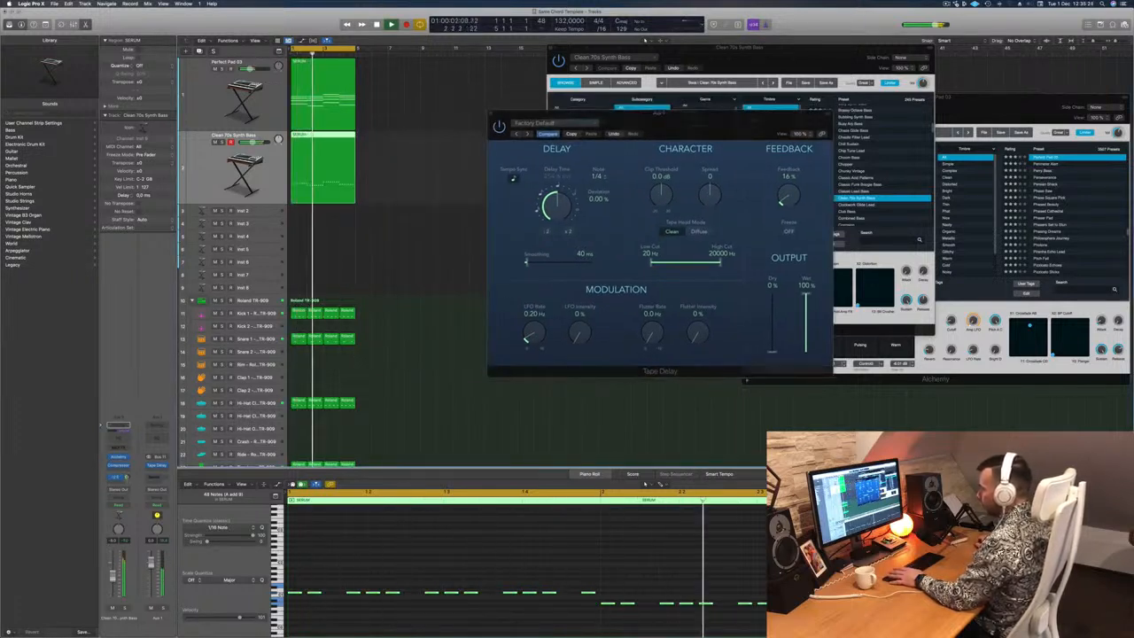
Add a Channel EQ after the Tape Delay on the aux and set its low cut to 326 Hz with a Q of 0.88.
click(156, 432)
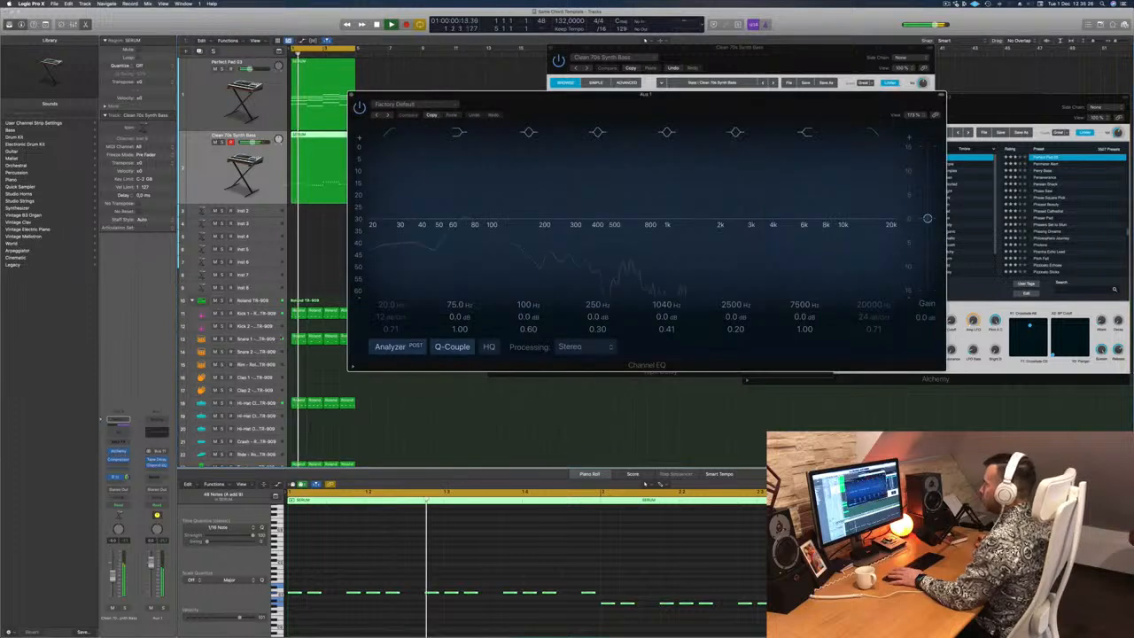
drag(377, 221, 556, 232)
drag(568, 175, 584, 173)
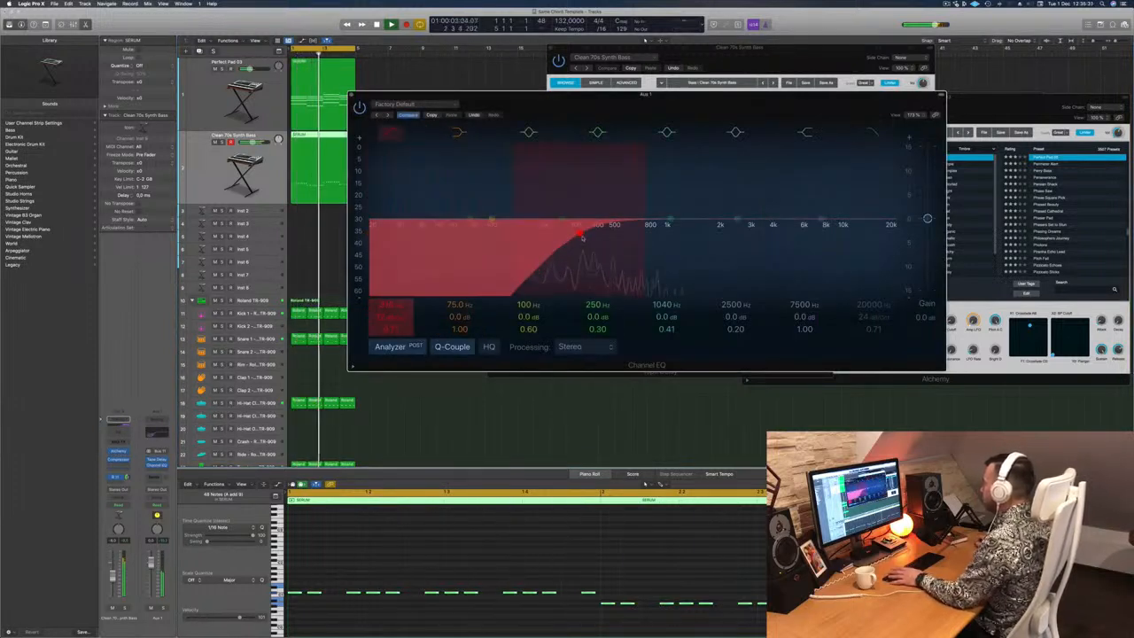
drag(577, 231, 584, 231)
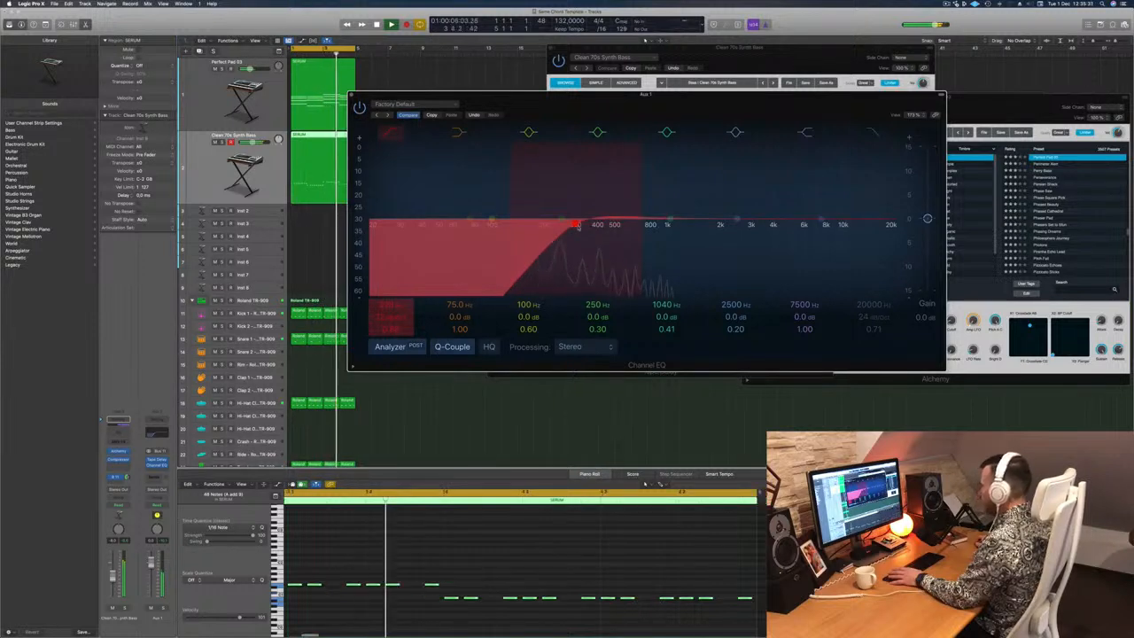
Restart playback, compare the bass with and without the filtered delay using solo, and close the Channel EQ window.
key(space)
key(space)
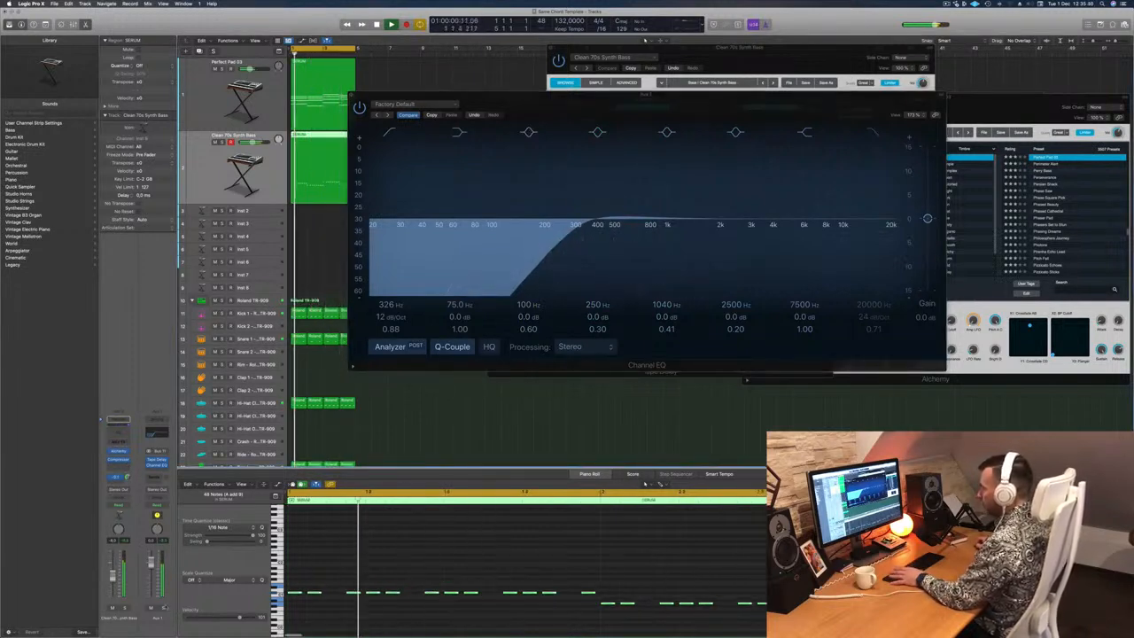
key(s)
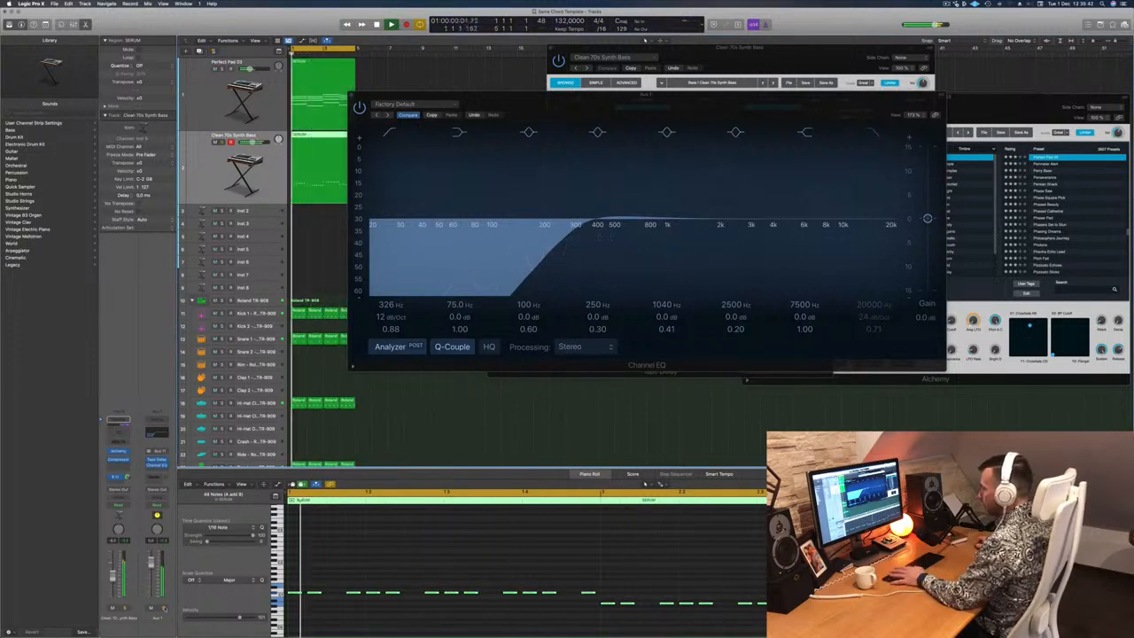
key(s)
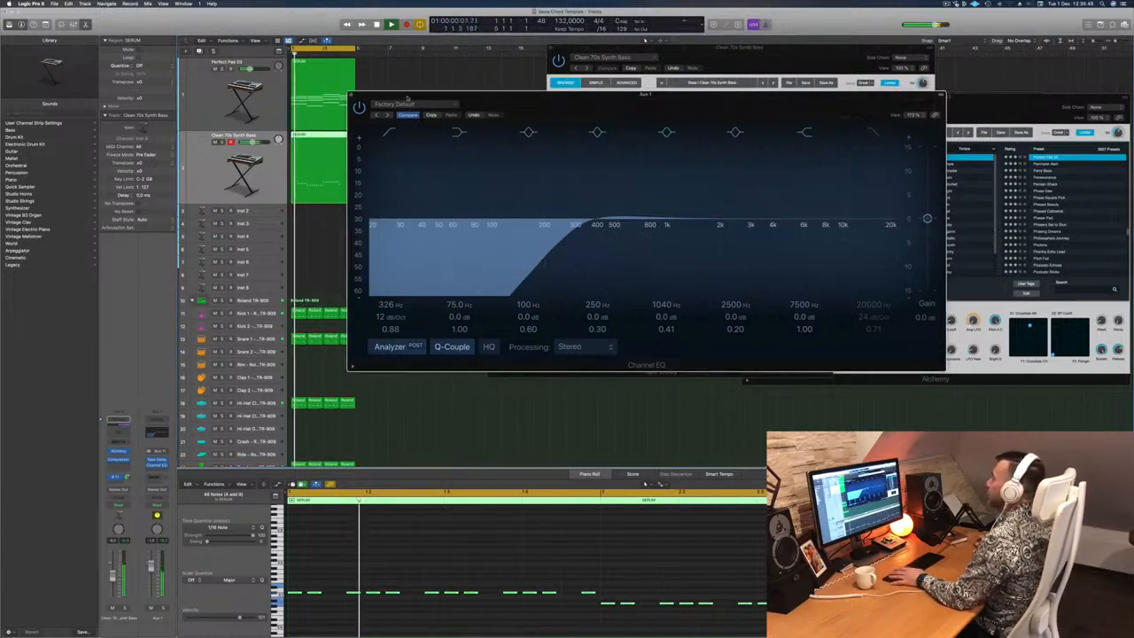
click(352, 96)
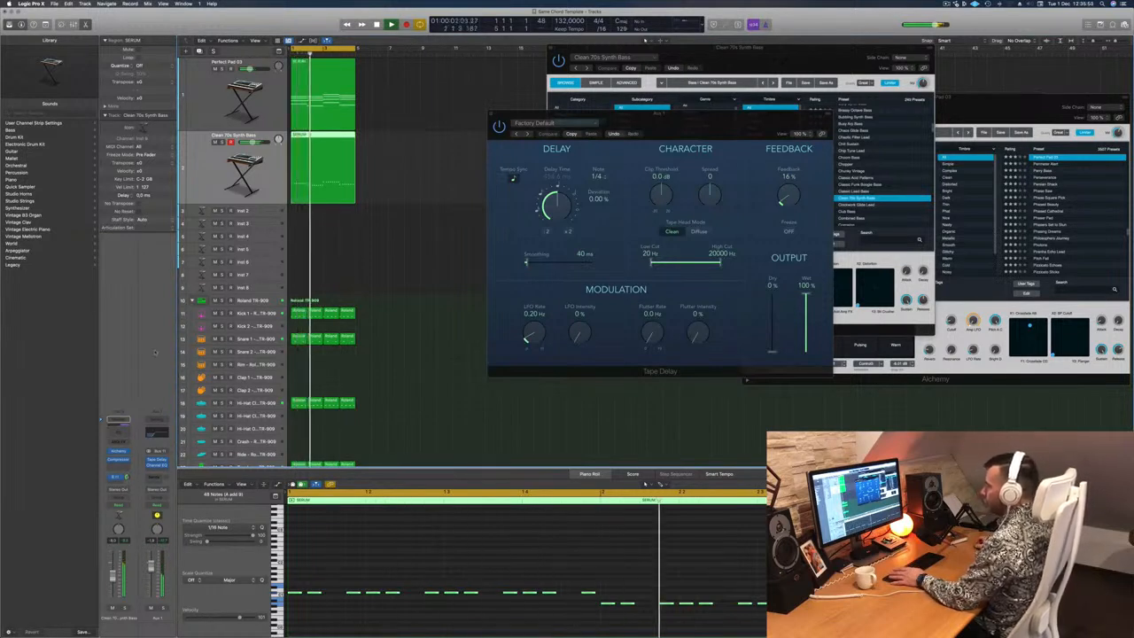
Insert a stereo Rotor Cabinet after the Channel EQ on the aux channel and place its window clear of the tracks.
click(159, 470)
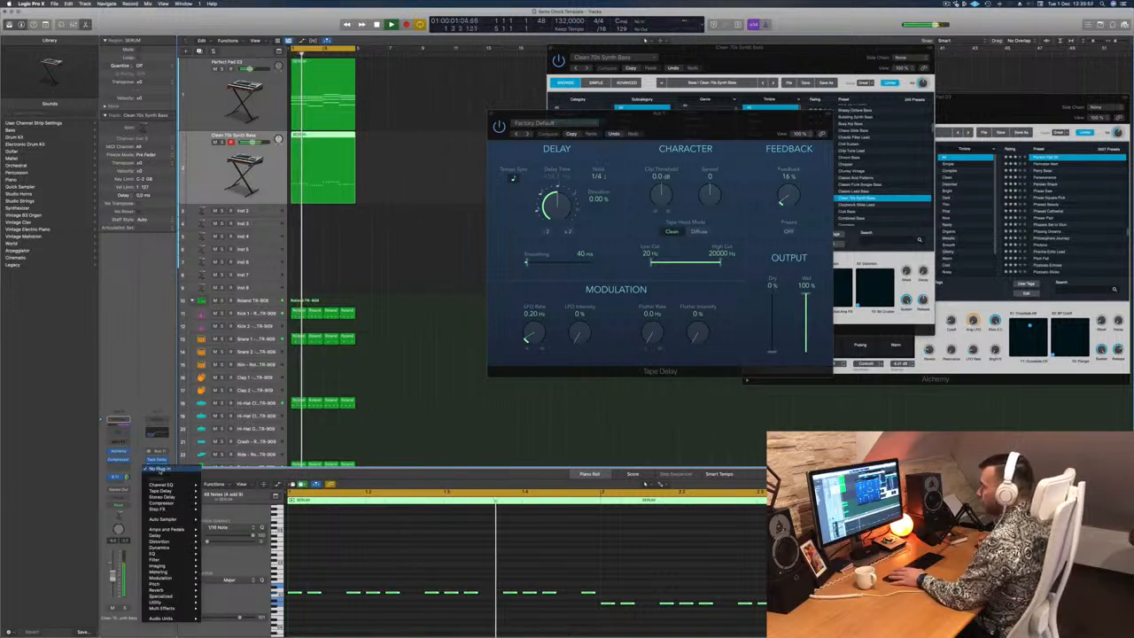
mouse_move(162, 576)
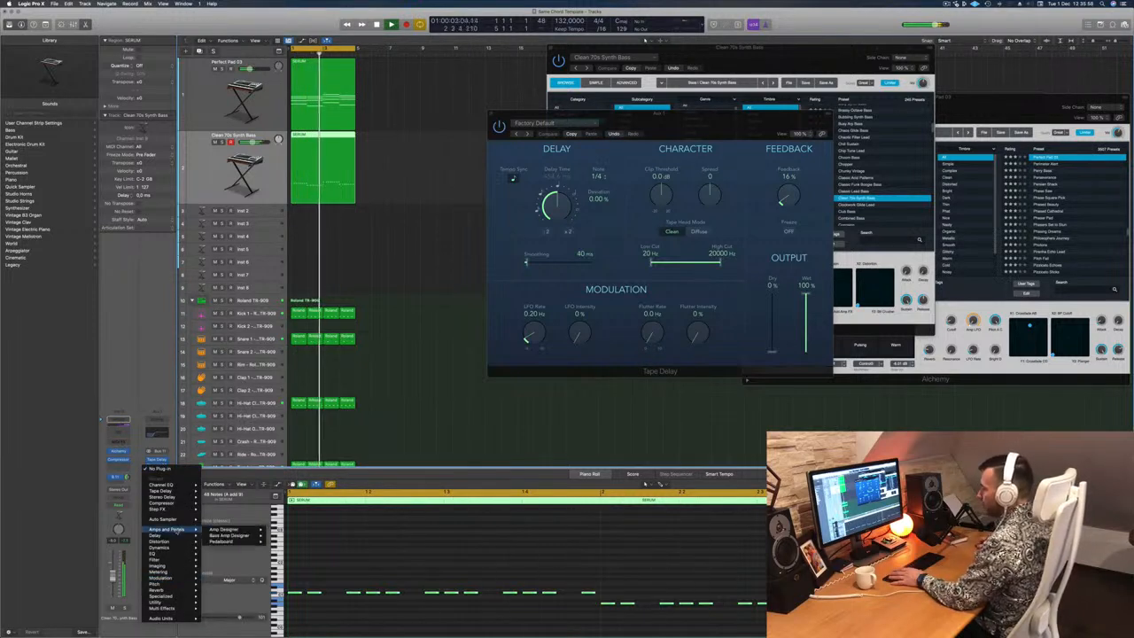
mouse_move(171, 544)
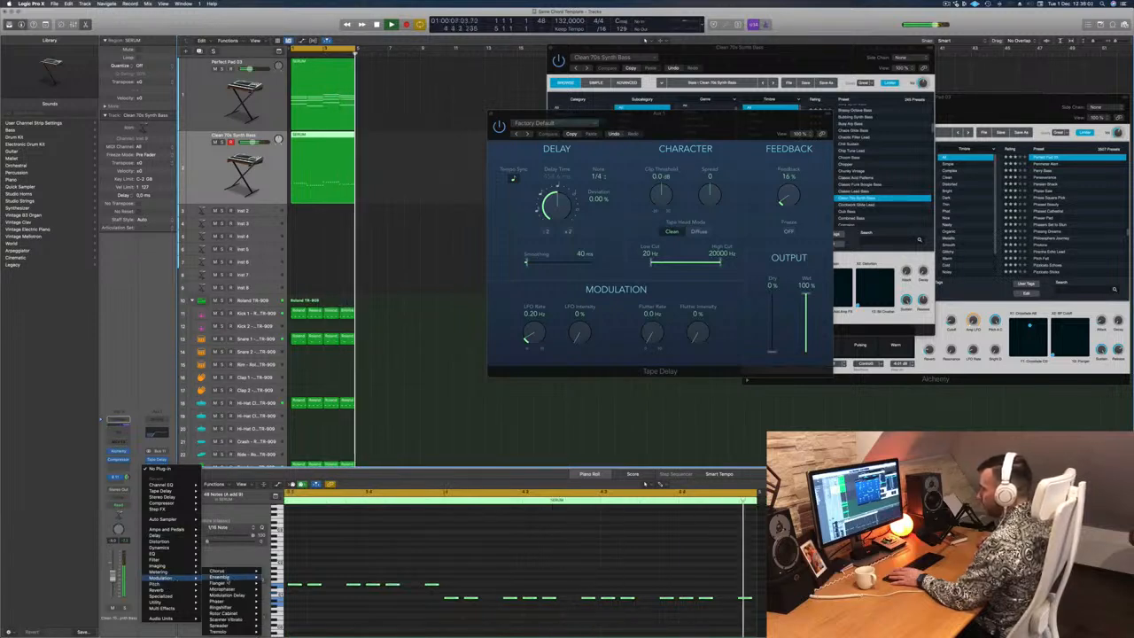
mouse_move(238, 589)
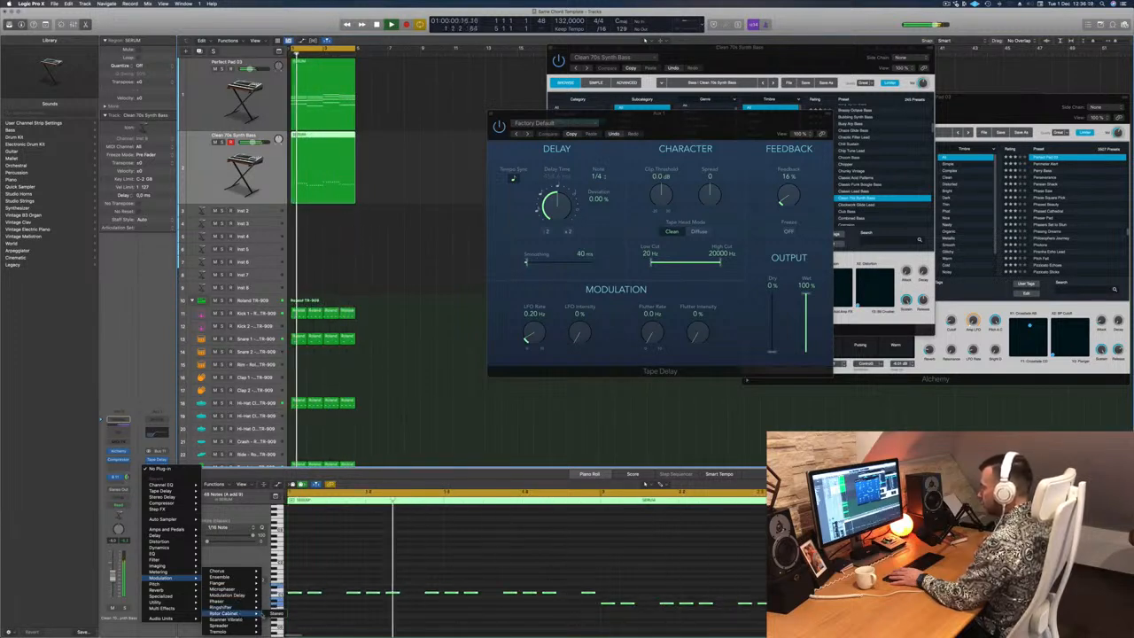
click(276, 613)
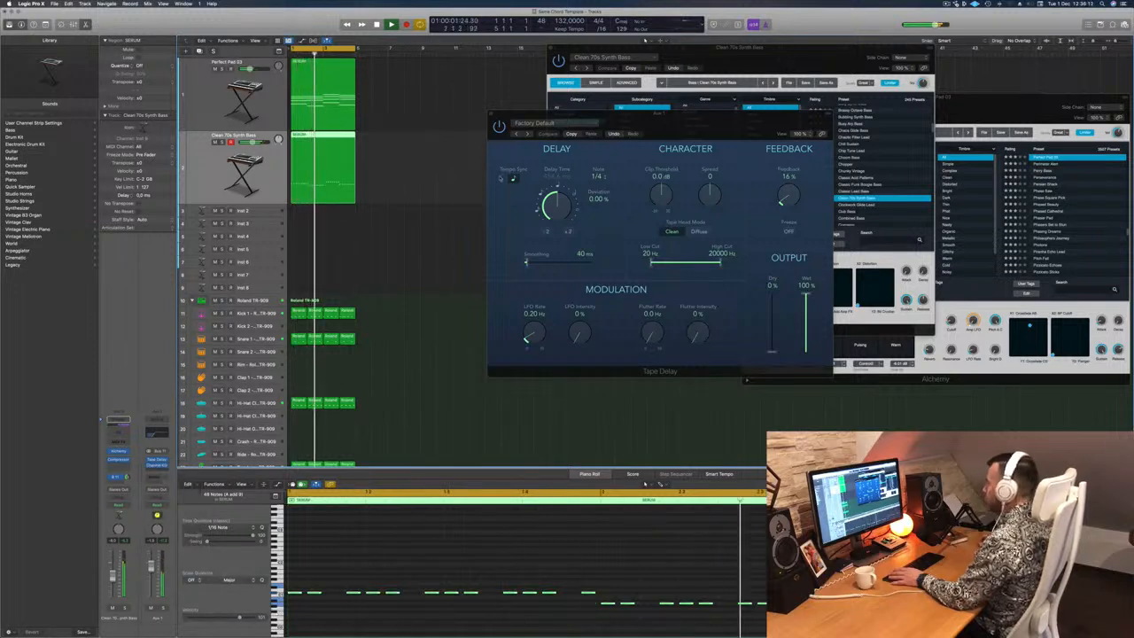
drag(524, 149, 612, 106)
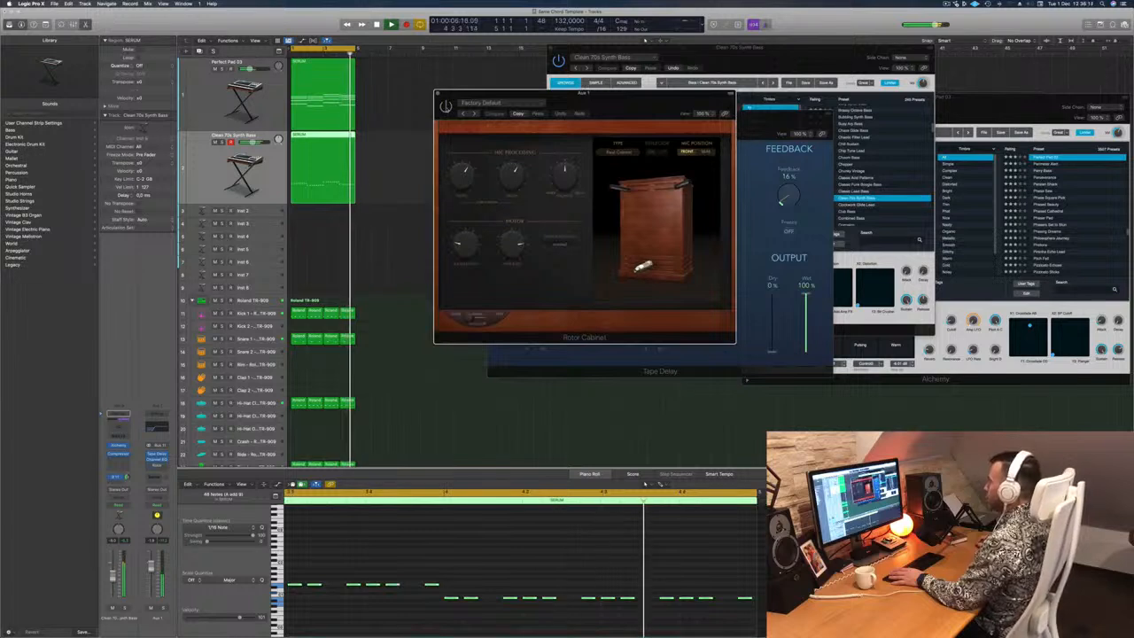
drag(475, 115, 513, 91)
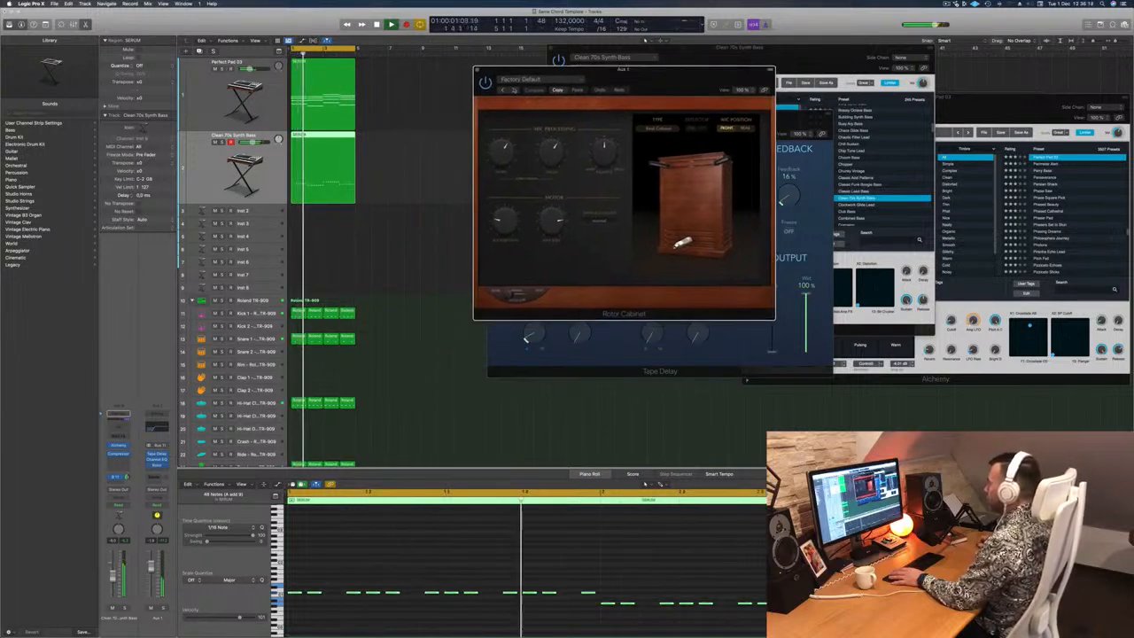
Try the Rotor Cabinet presets Drums Motion, Drums Stop and Working Musician, and return to Factory Default.
click(513, 92)
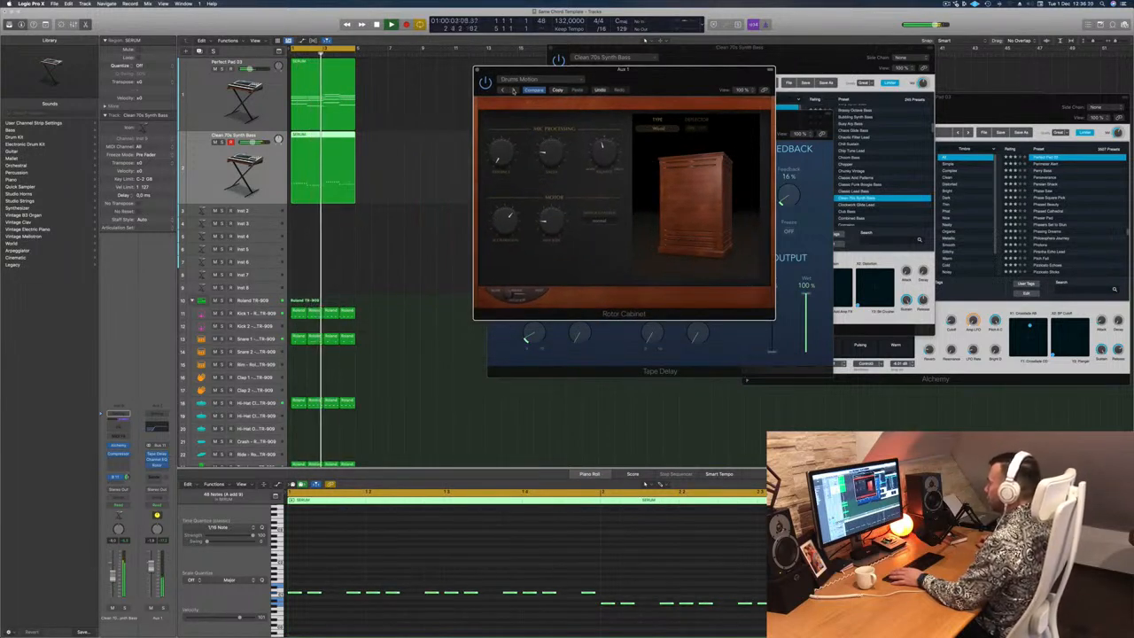
click(513, 91)
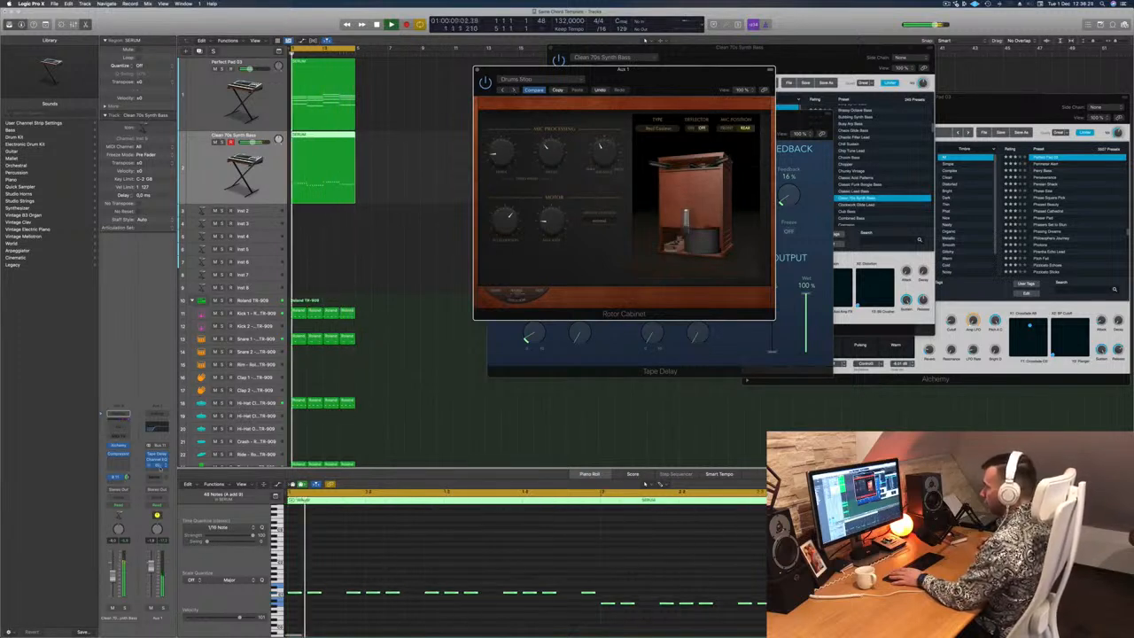
click(159, 466)
drag(605, 113, 649, 308)
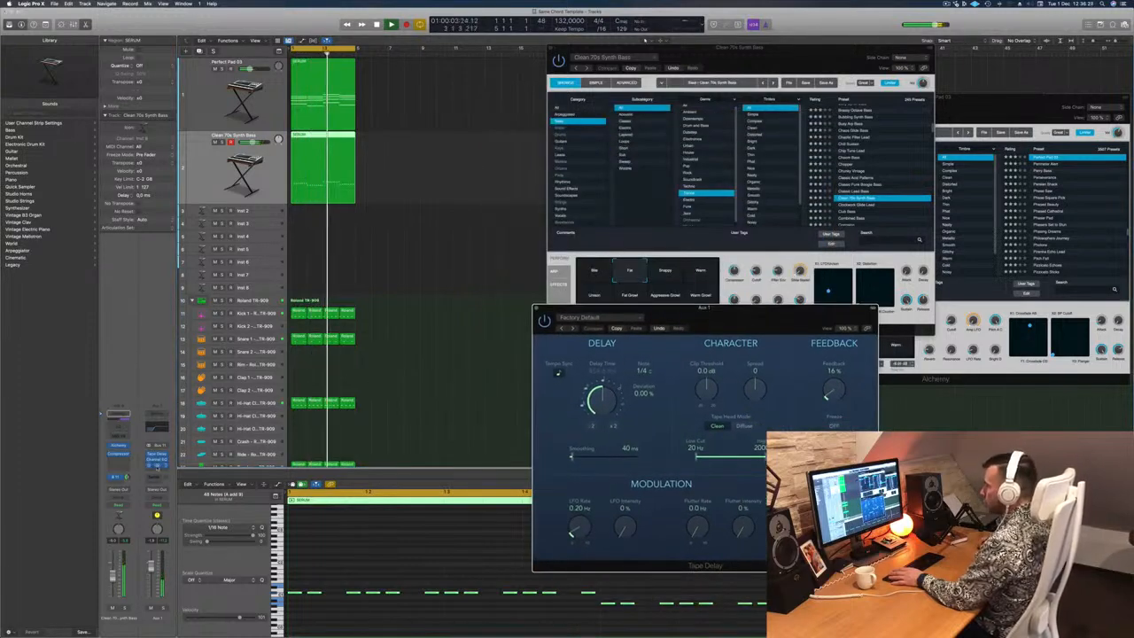
click(156, 466)
click(503, 90)
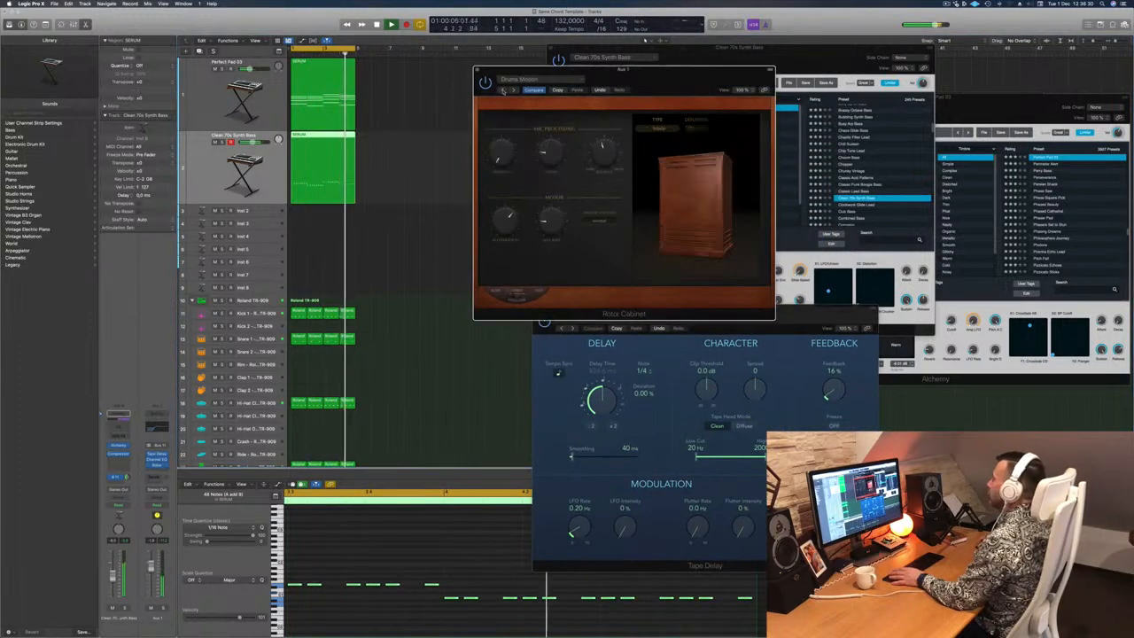
click(504, 90)
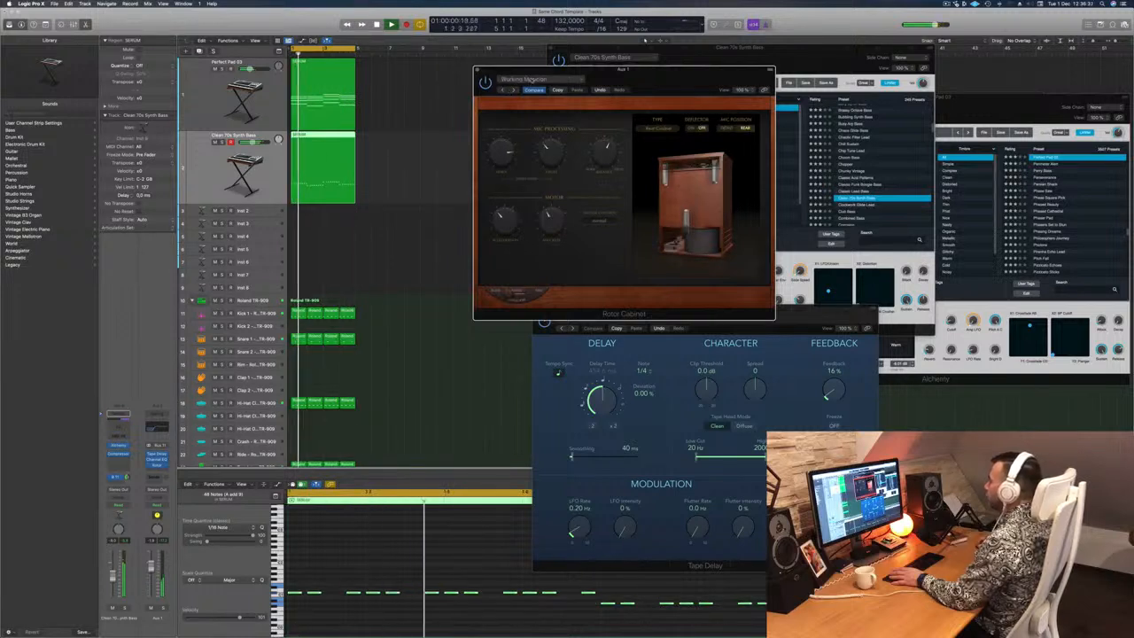
click(529, 80)
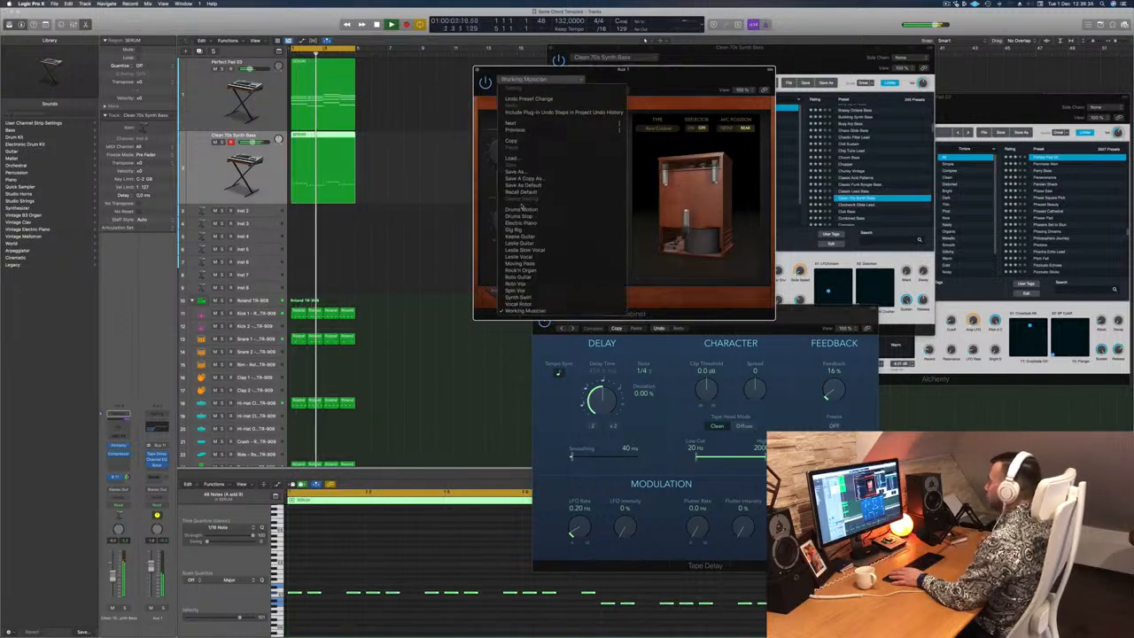
click(650, 75)
drag(662, 73, 696, 45)
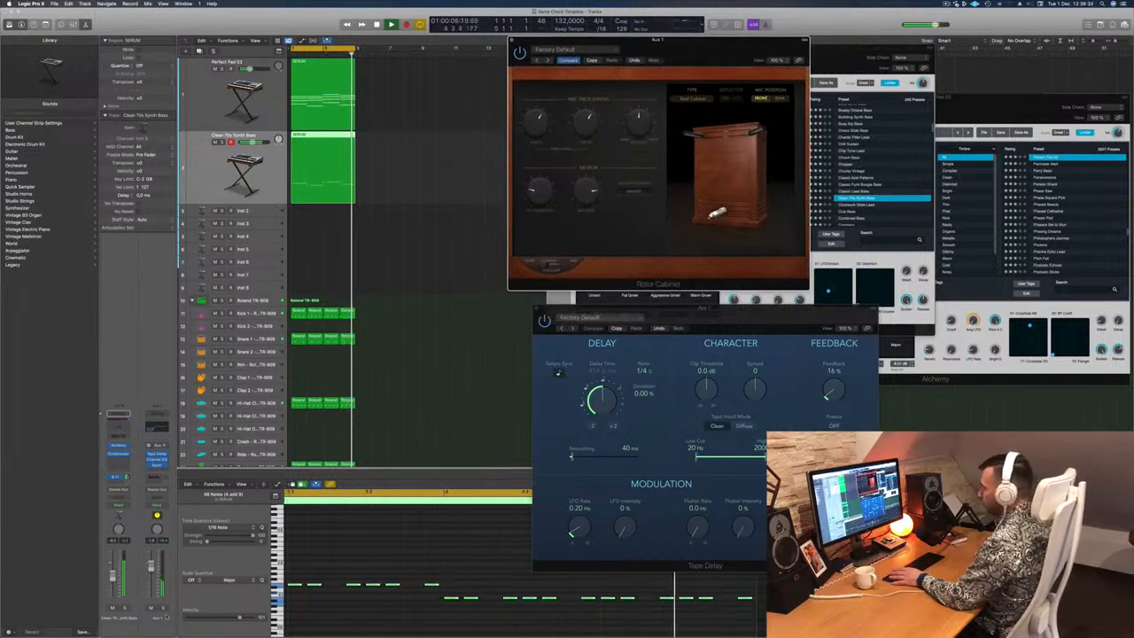
Solo the aux channel to hear the rotor effect, unsolo it and close the Rotor Cabinet window.
click(163, 607)
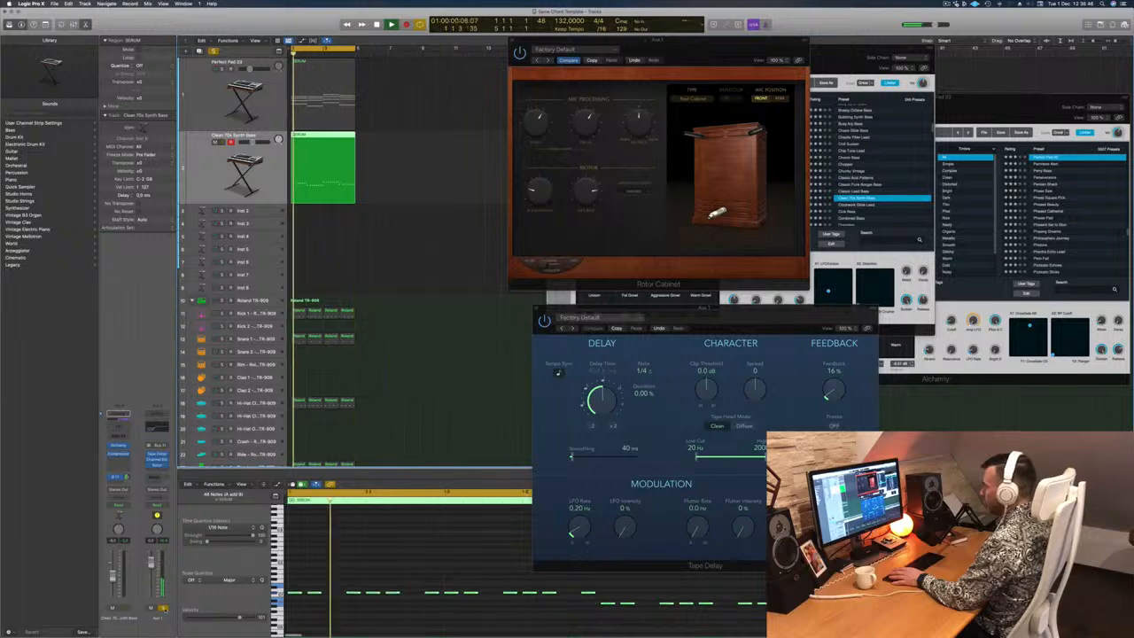
key(super+a)
drag(684, 49, 593, 138)
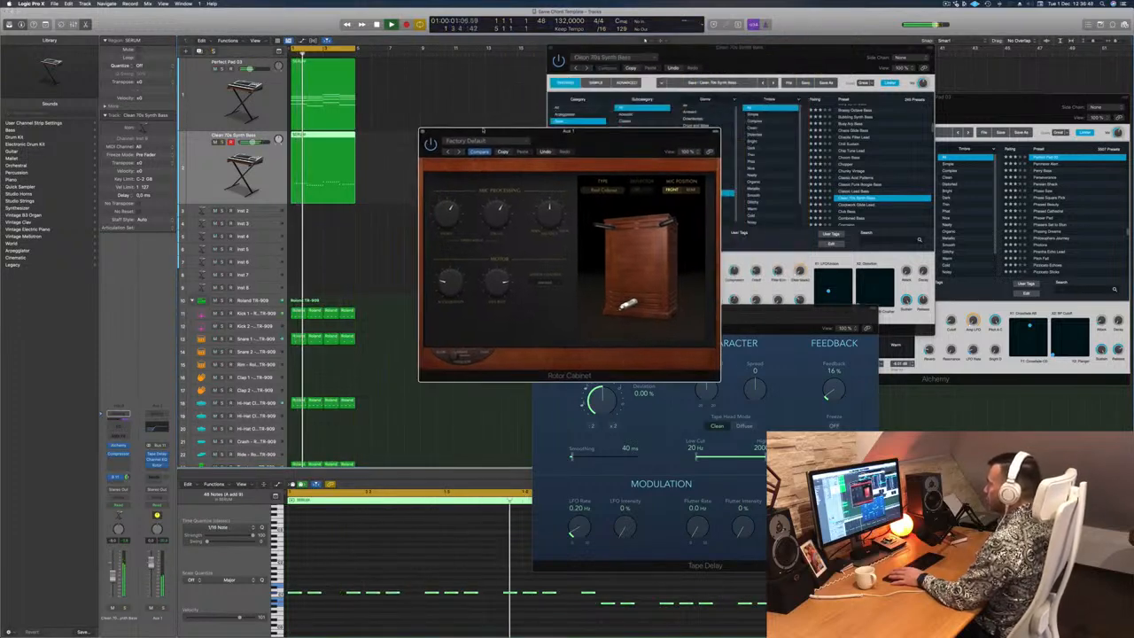
click(423, 133)
drag(747, 48, 803, 36)
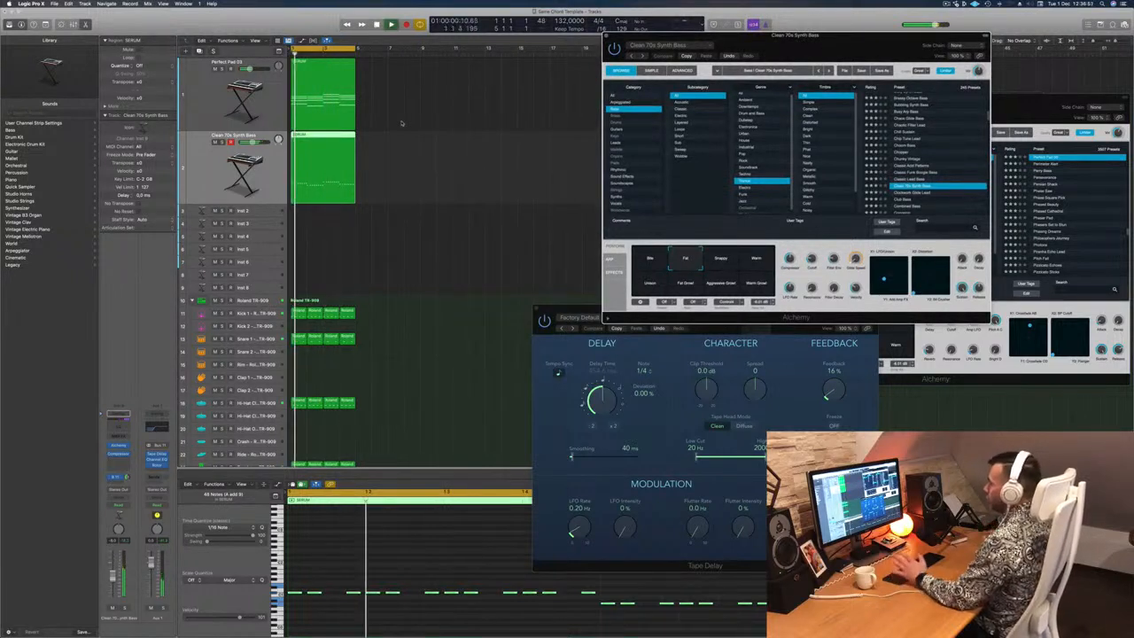
Repeat all regions three times and extend the cycle range to bar 17.
click(424, 159)
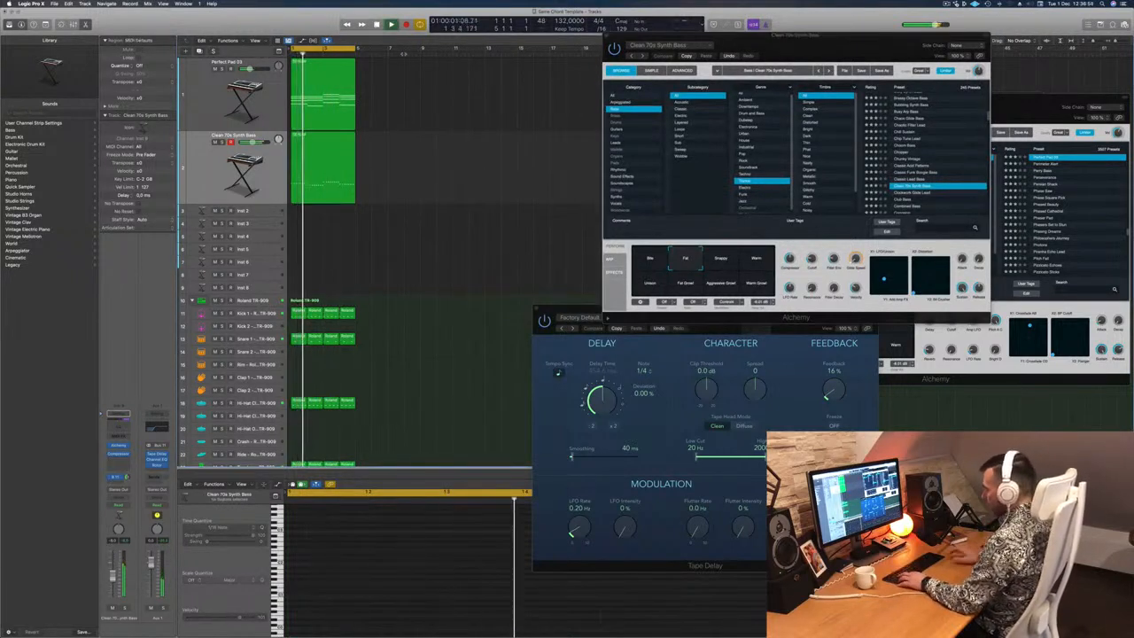
key(super+a)
key(super+r)
key(super+r)
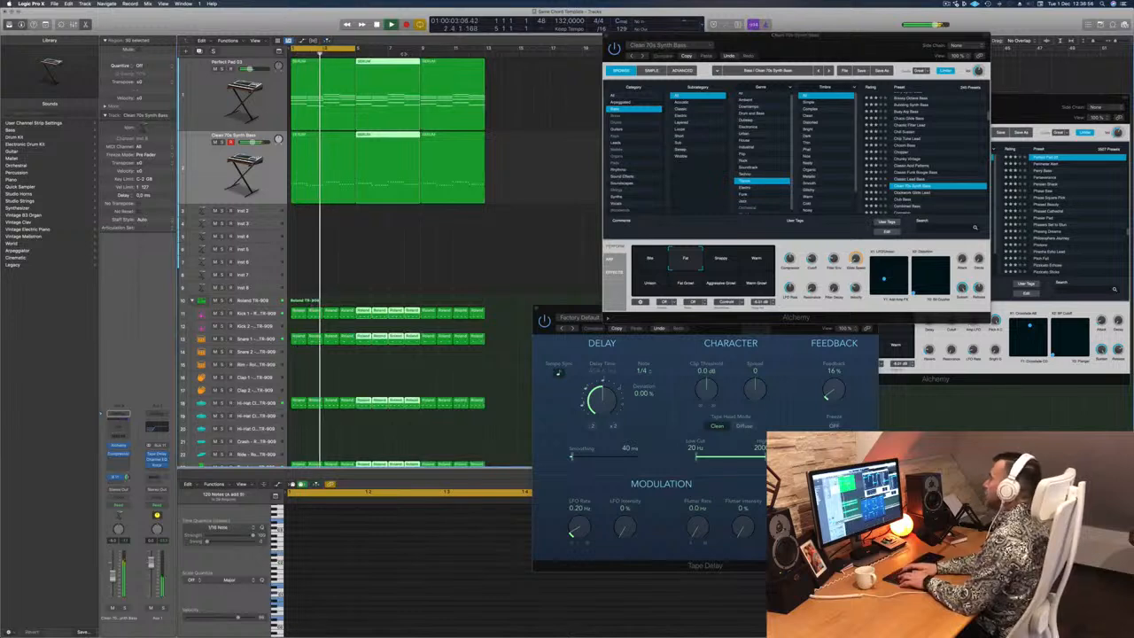
key(super+r)
drag(691, 36, 901, 74)
drag(356, 48, 552, 66)
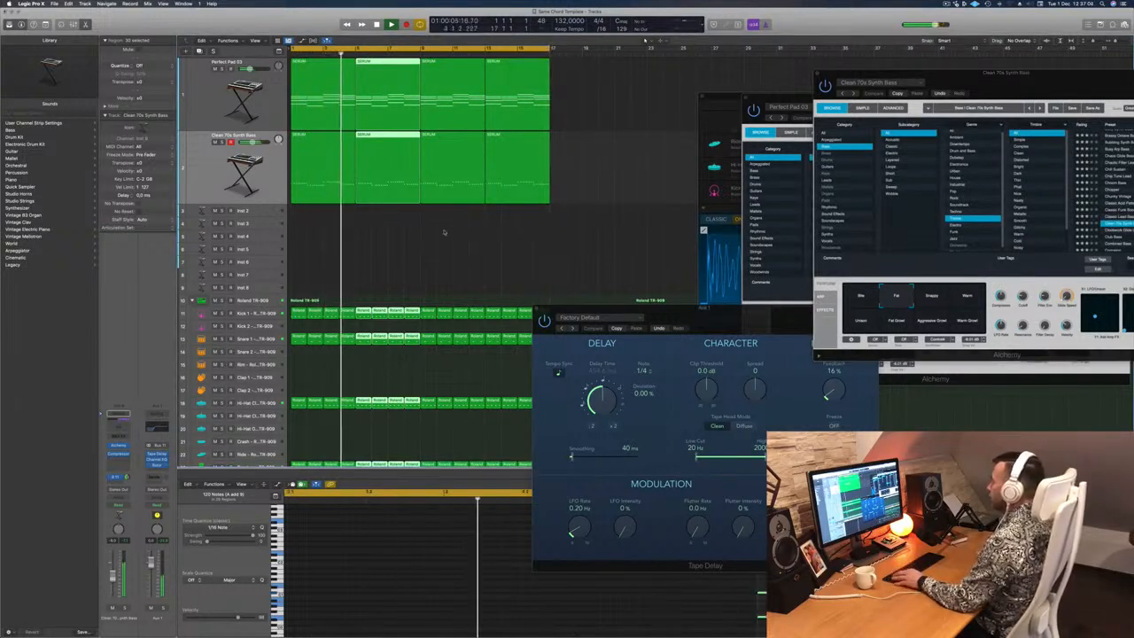
Play the extended arrangement from the start with the Clean 70s Synth Bass track selected.
scroll(445, 233, down, 2)
click(431, 228)
click(264, 171)
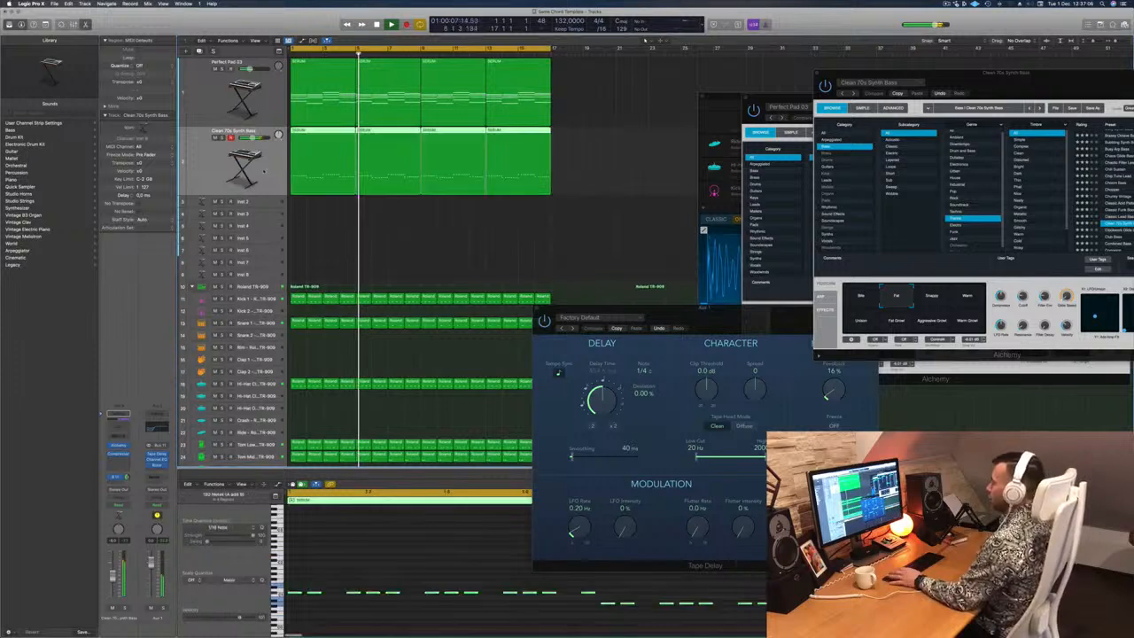
key(Return)
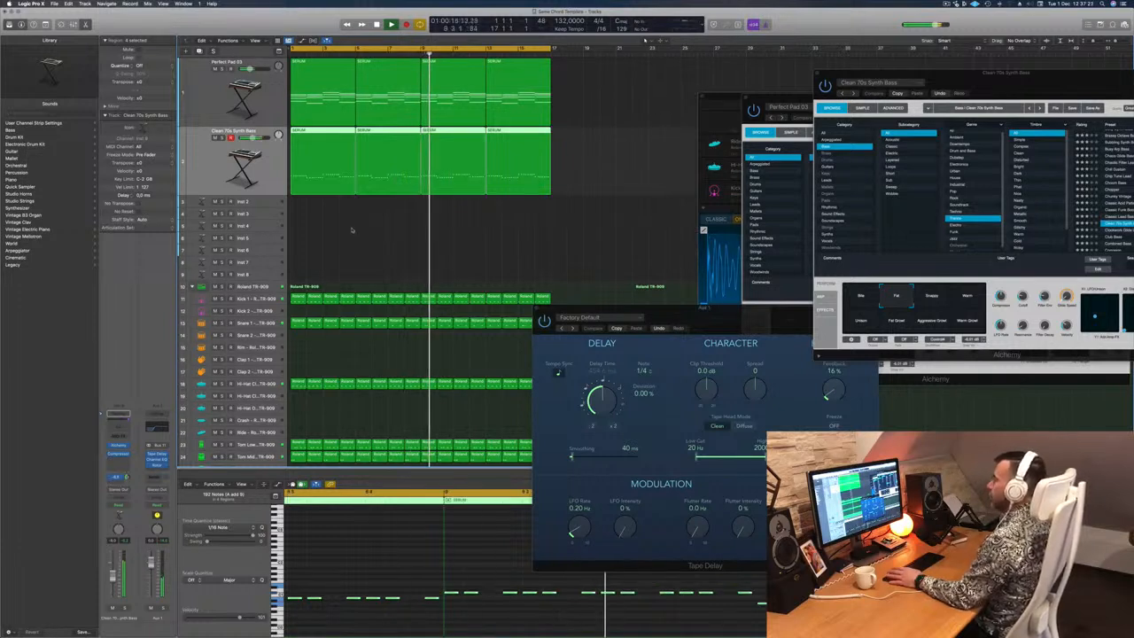
click(374, 247)
click(265, 163)
key(Return)
Copy the first Perfect Pad 03 region onto the Inst 2 track at bar 1 and enlarge that track's height.
click(267, 94)
click(677, 71)
drag(537, 86, 334, 202)
click(266, 204)
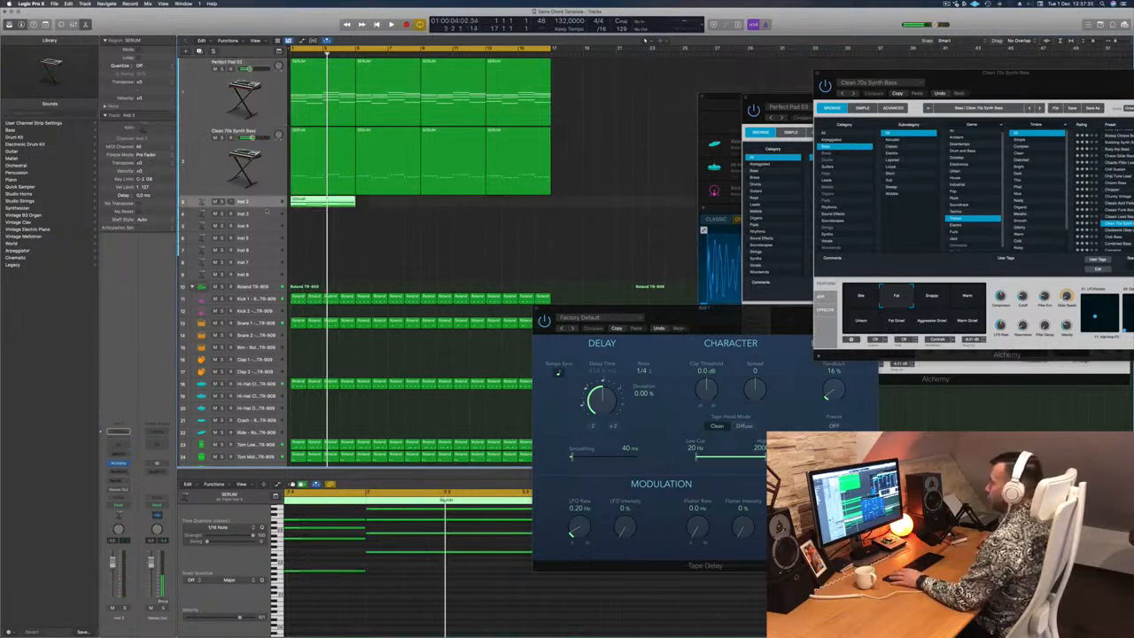
drag(267, 206, 257, 263)
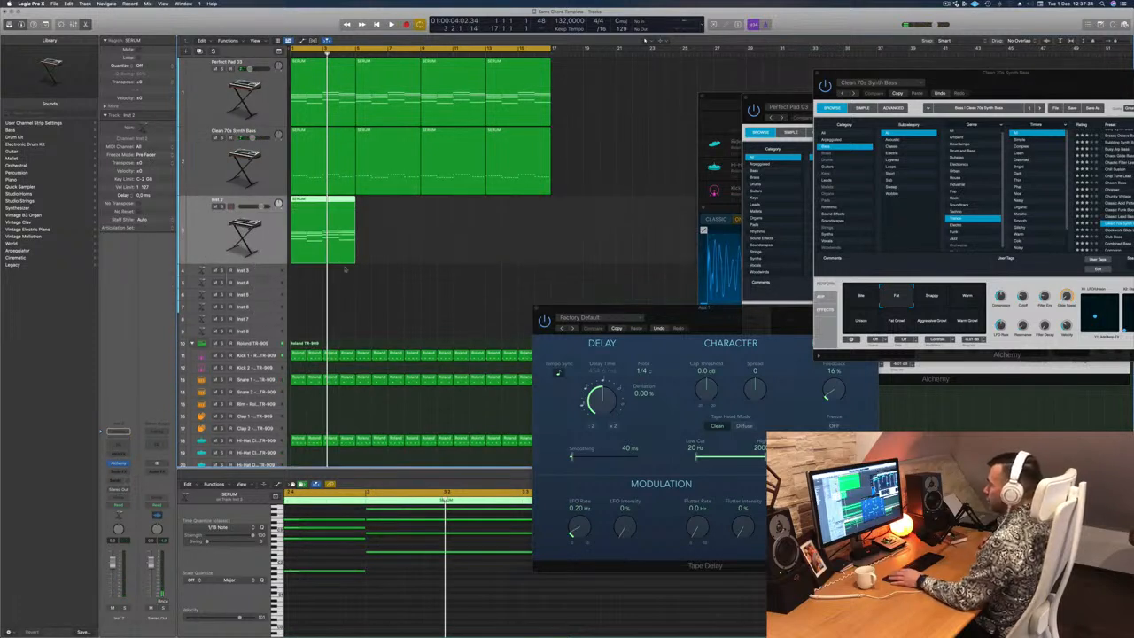
Shorten all chord notes in the Inst 2 region to short stabs and repeat them at regular intervals through each chord.
drag(717, 323, 1023, 217)
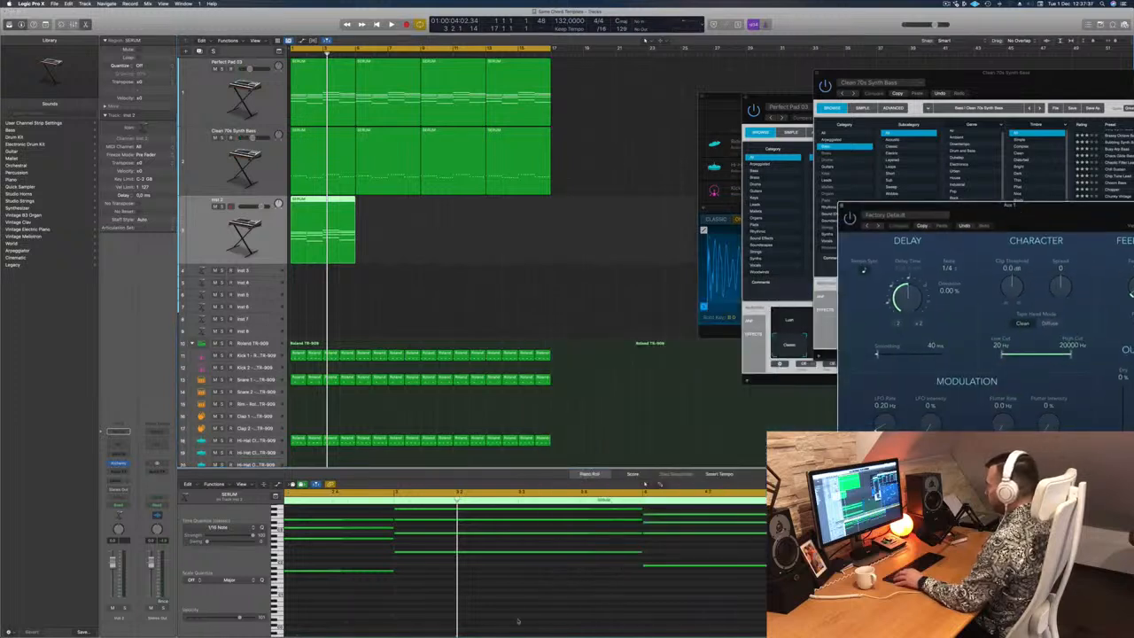
scroll(431, 614, up, 4)
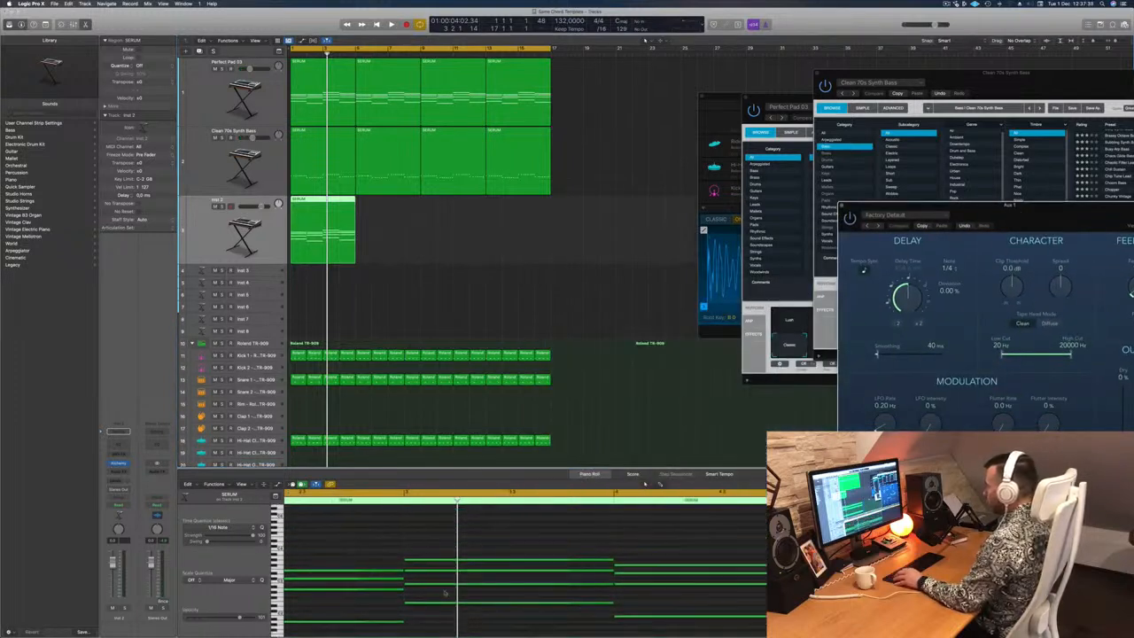
scroll(397, 541, down, 2)
scroll(408, 537, left, 5)
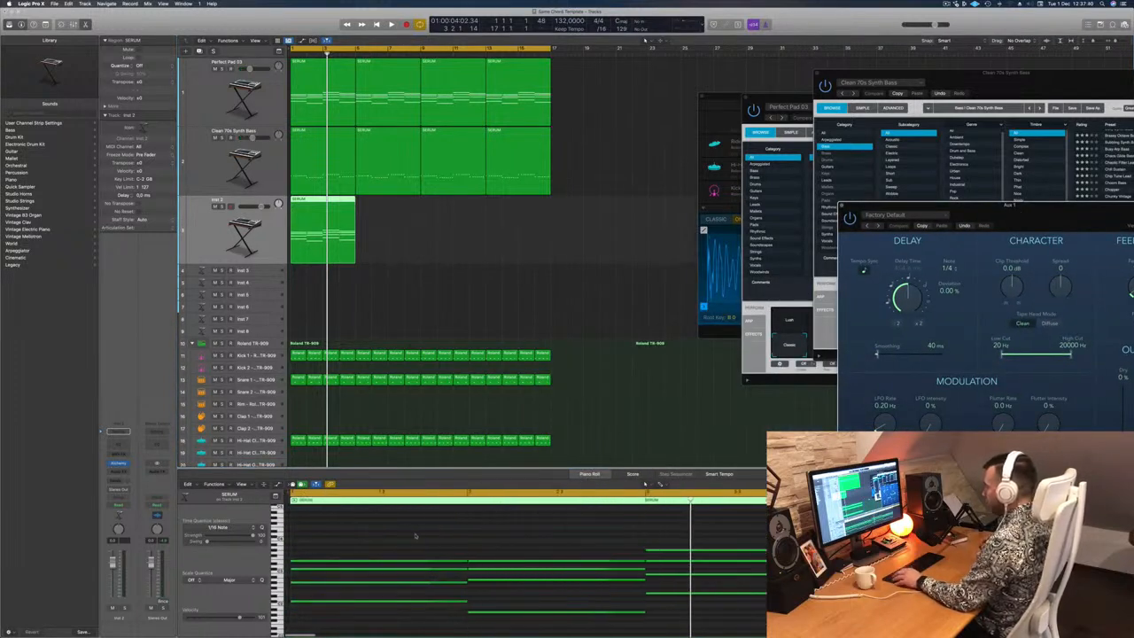
click(484, 536)
key(super+a)
drag(464, 561, 325, 562)
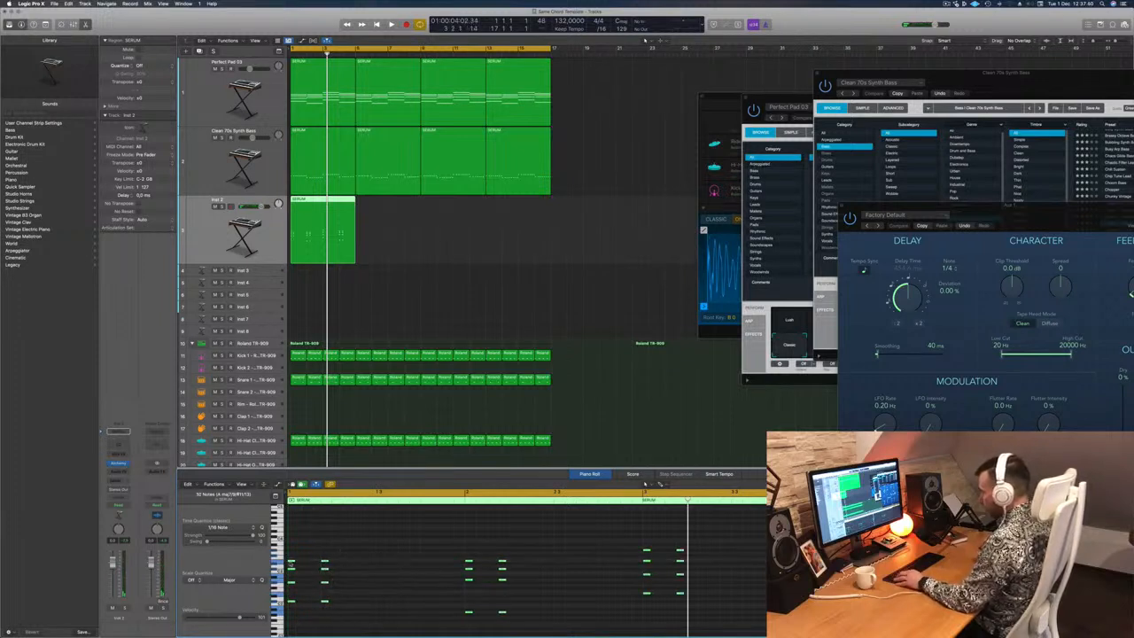
drag(309, 567, 423, 564)
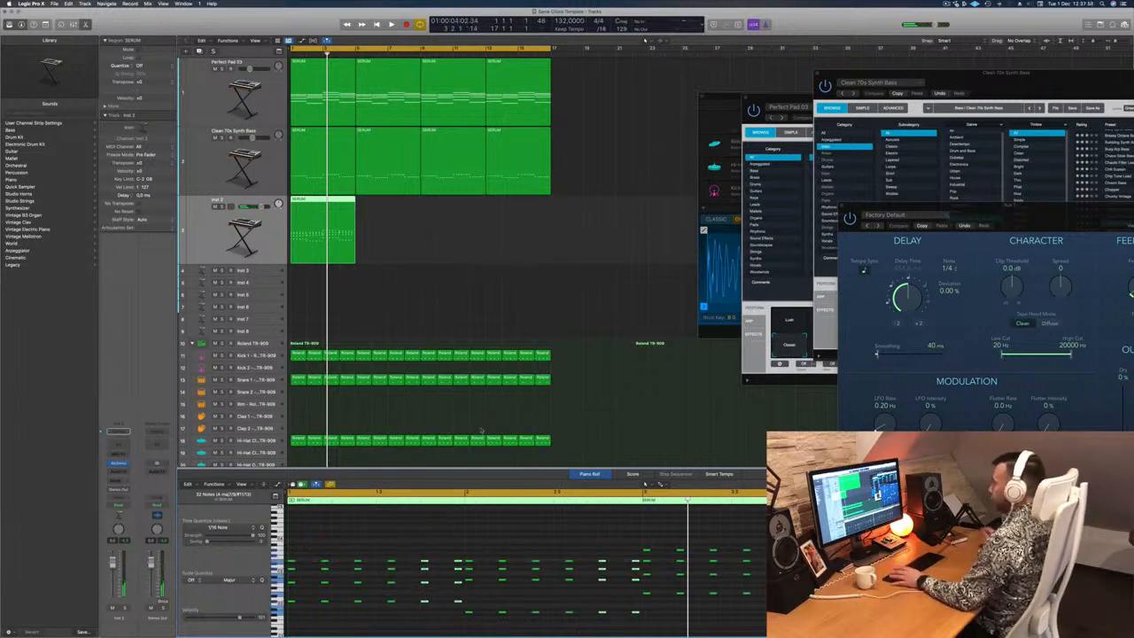
Open Alchemy on the Inst 2 channel and copy the stab region along the track up to bar 17.
click(202, 225)
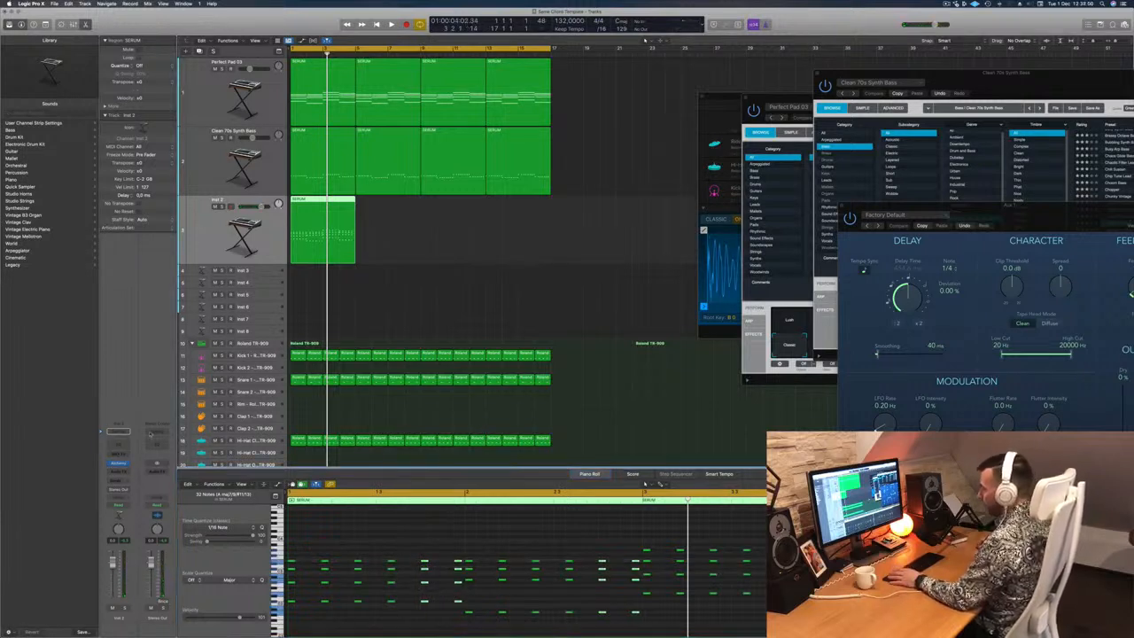
drag(611, 105, 872, 101)
drag(318, 203, 460, 208)
shift+click(312, 228)
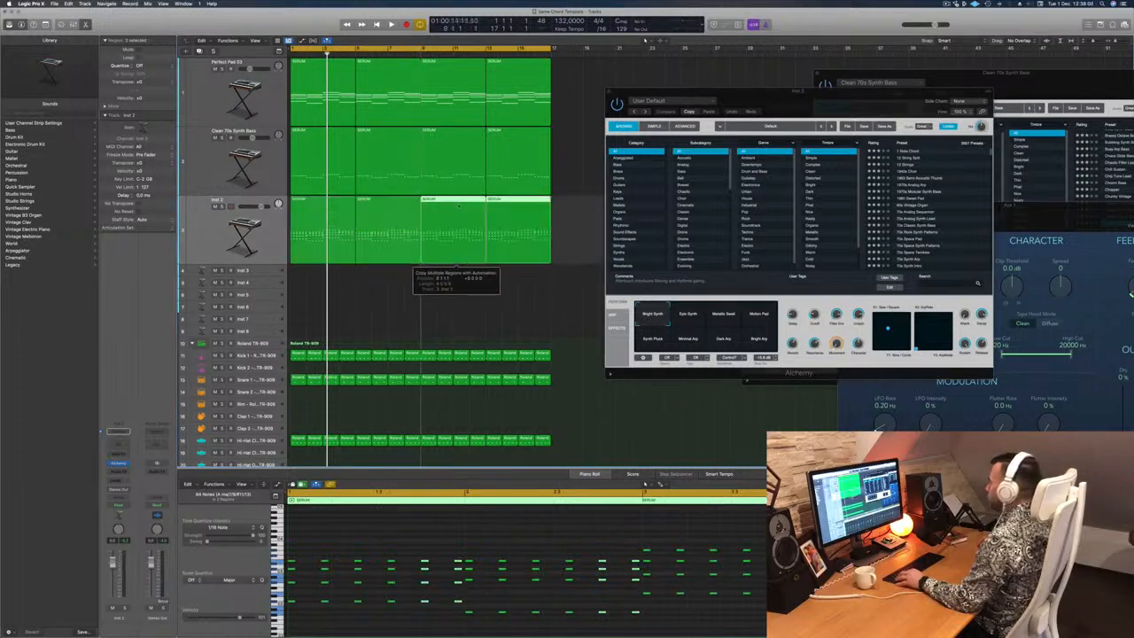
Choose the Synth Pluck sound in Inst 2's Alchemy, lower the channel's volume and play the arrangement.
drag(807, 100, 740, 97)
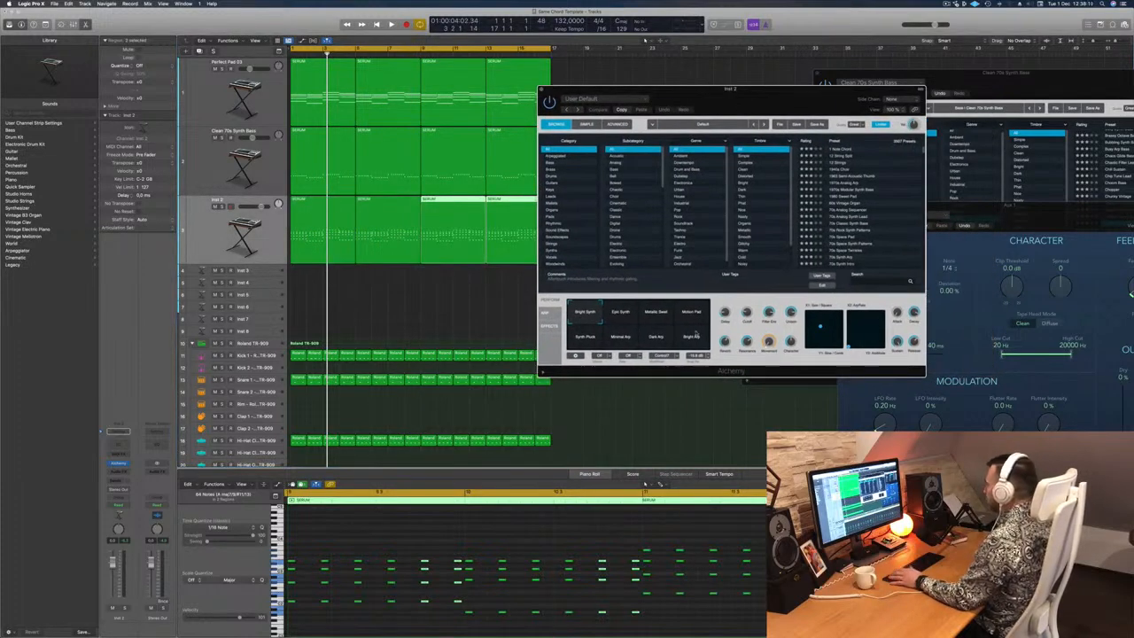
click(586, 339)
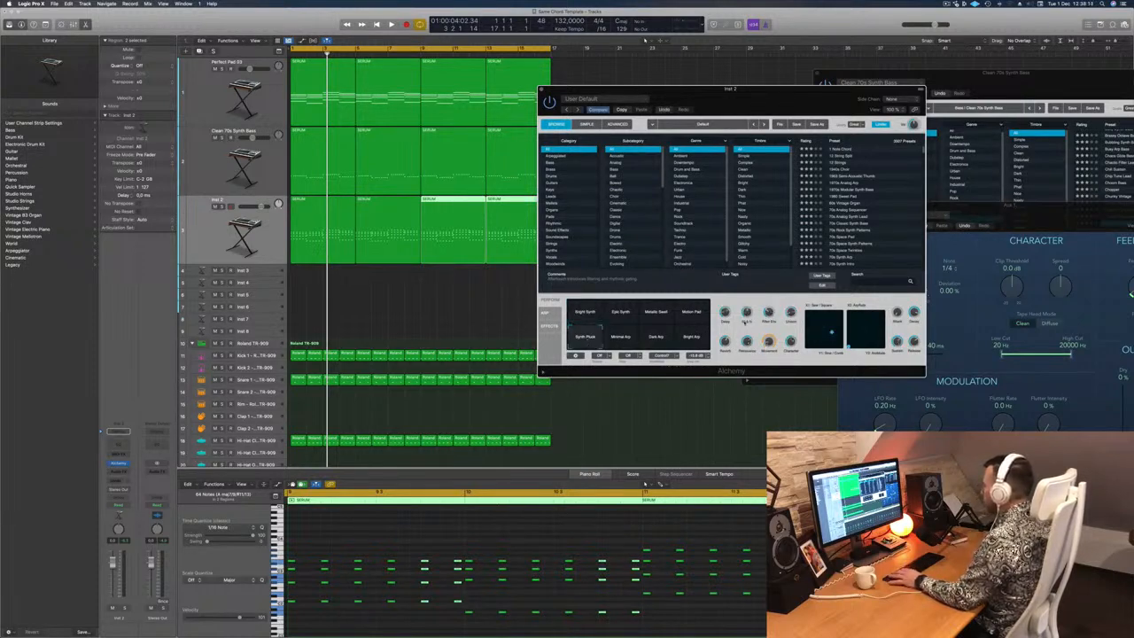
click(114, 580)
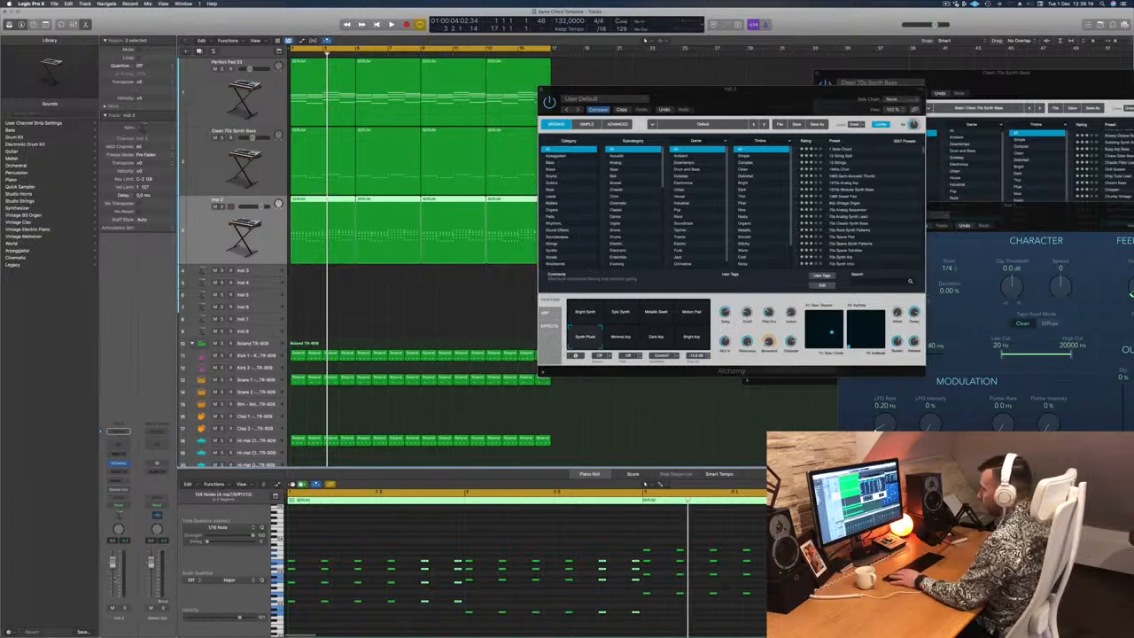
key(space)
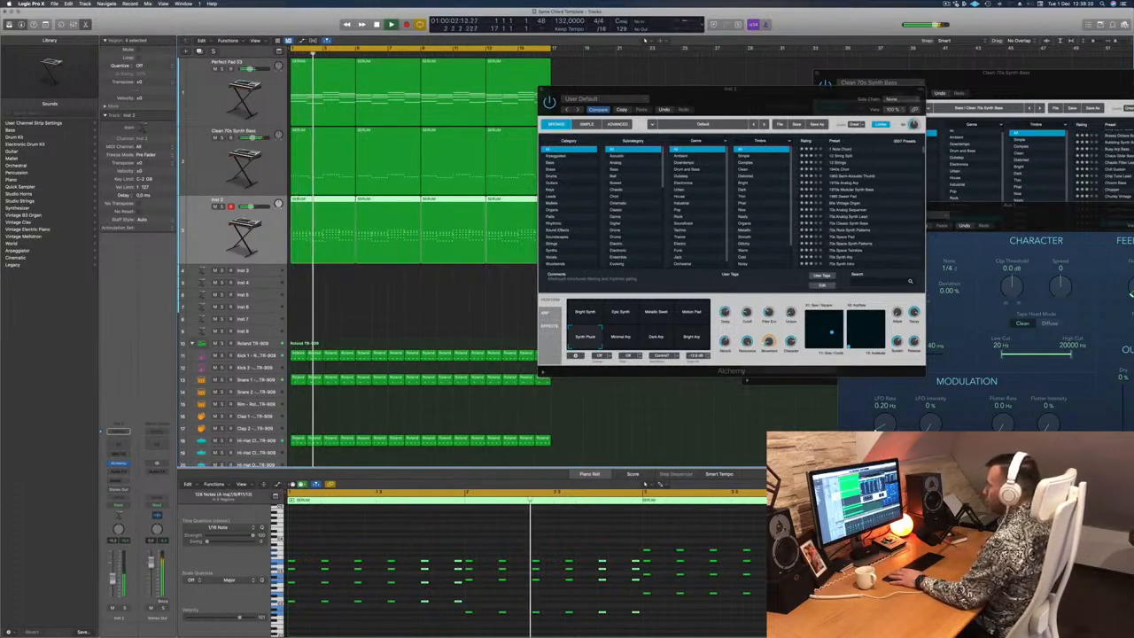
Solo the Inst 2 track briefly to audition the plucked chords alone, return to the full mix and deselect its regions.
drag(800, 89, 793, 65)
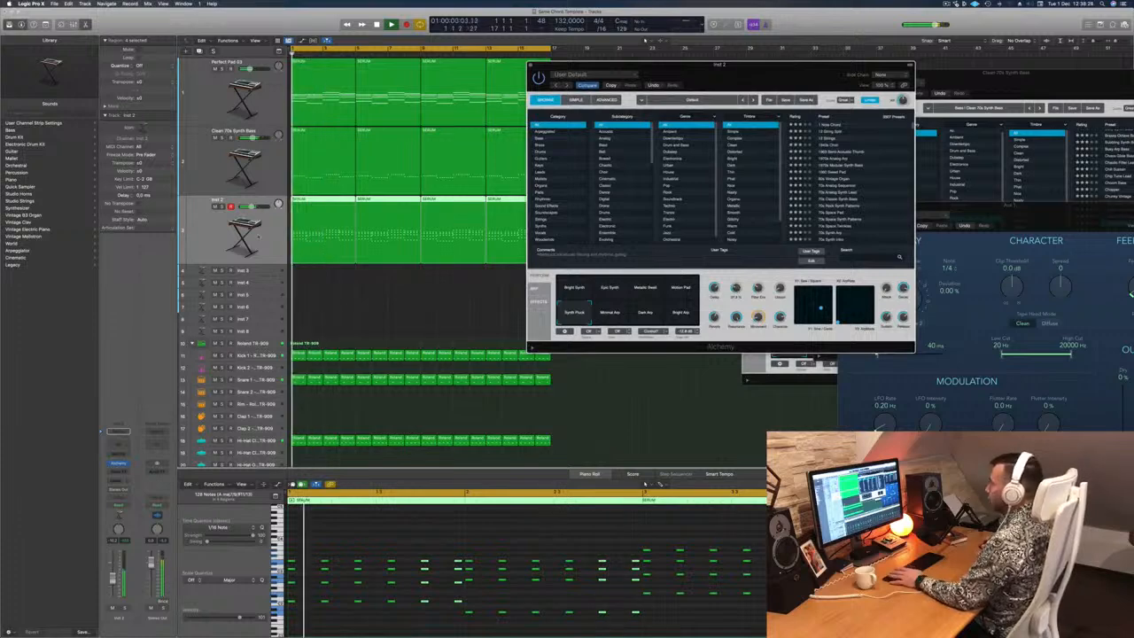
key(s)
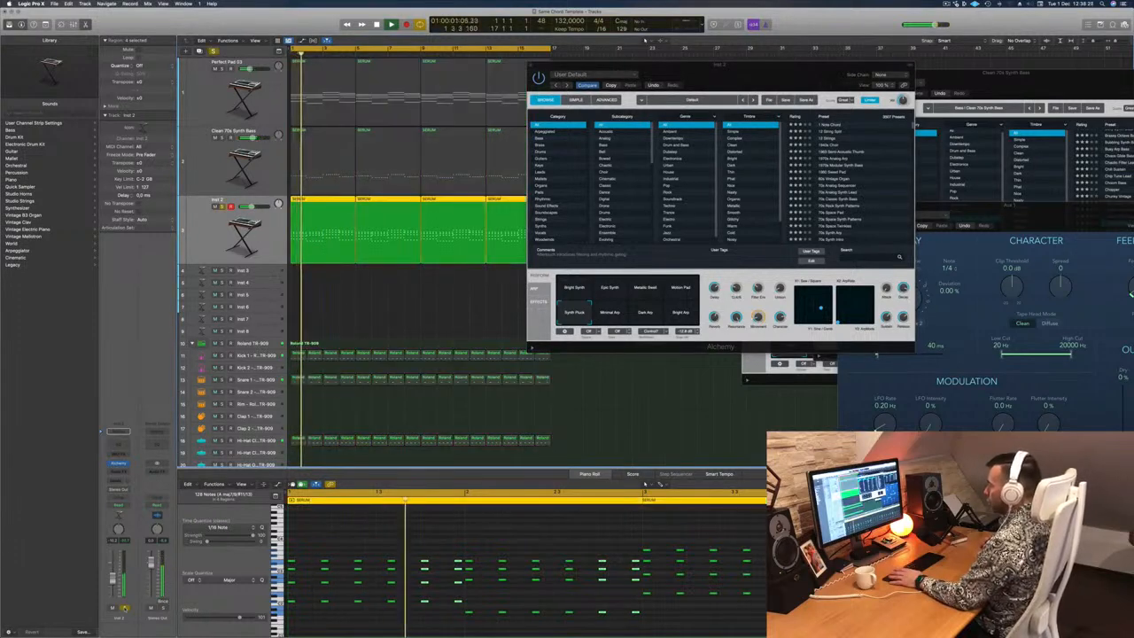
key(s)
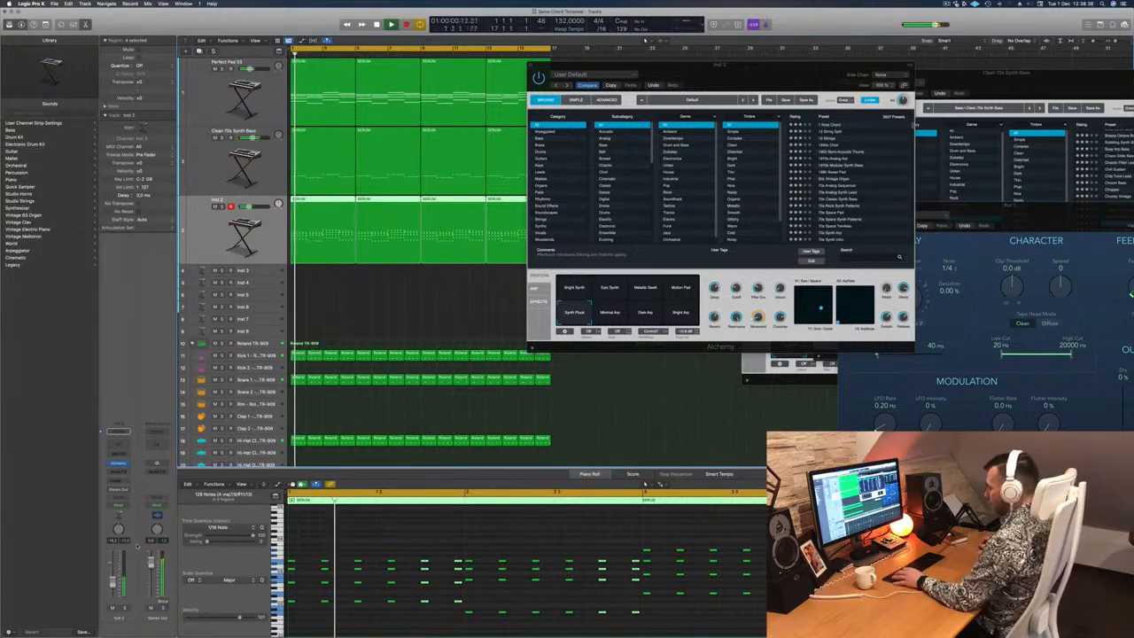
click(696, 402)
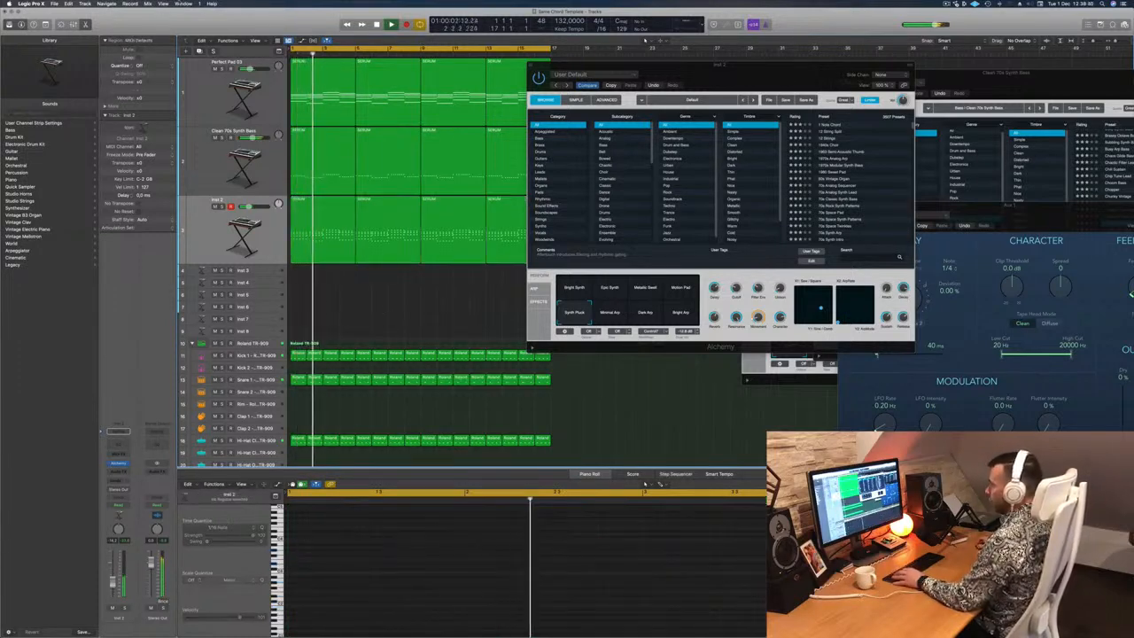
Copy the Compressor from the Clean 70s Synth Bass channel onto Inst 2, and compare the mix with Inst 2 soloed and muted.
key(x)
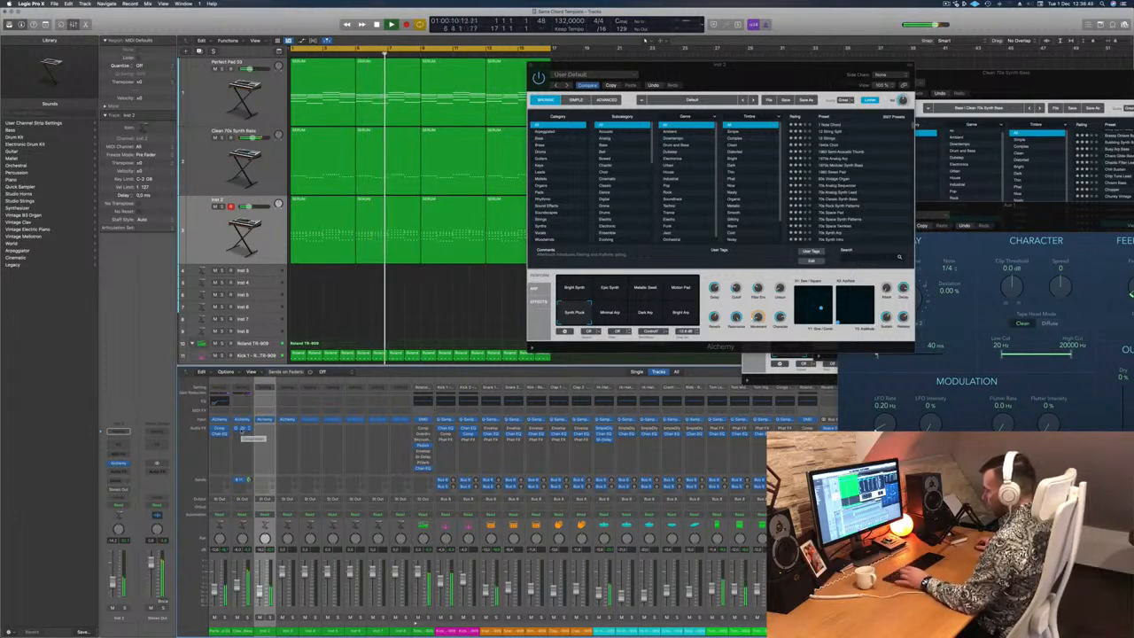
drag(241, 429, 265, 435)
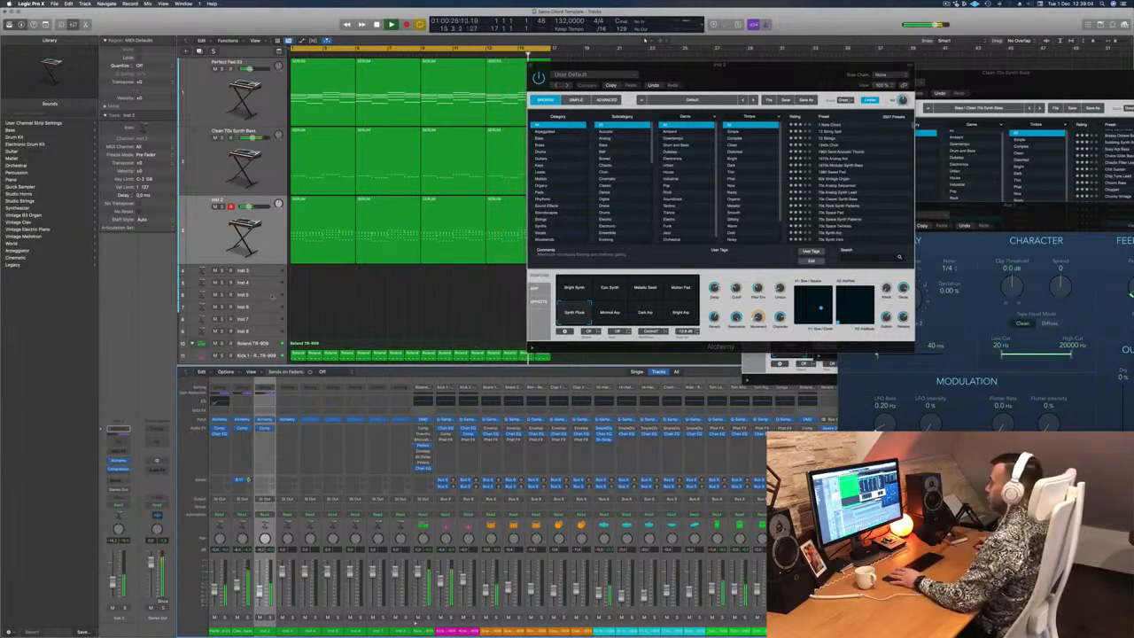
key(s)
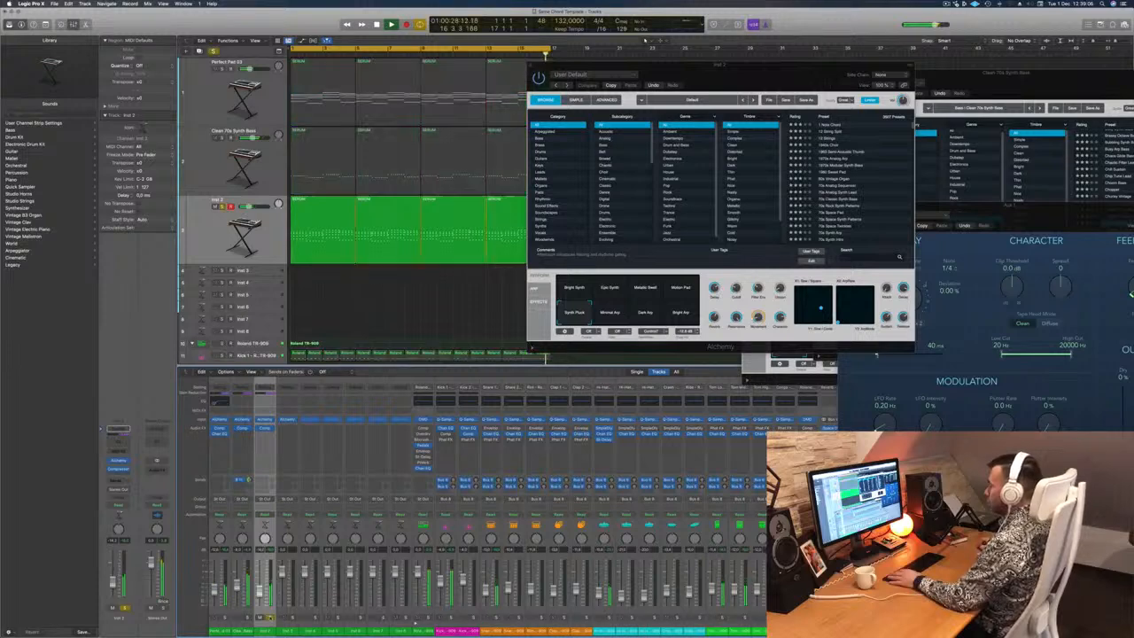
key(s)
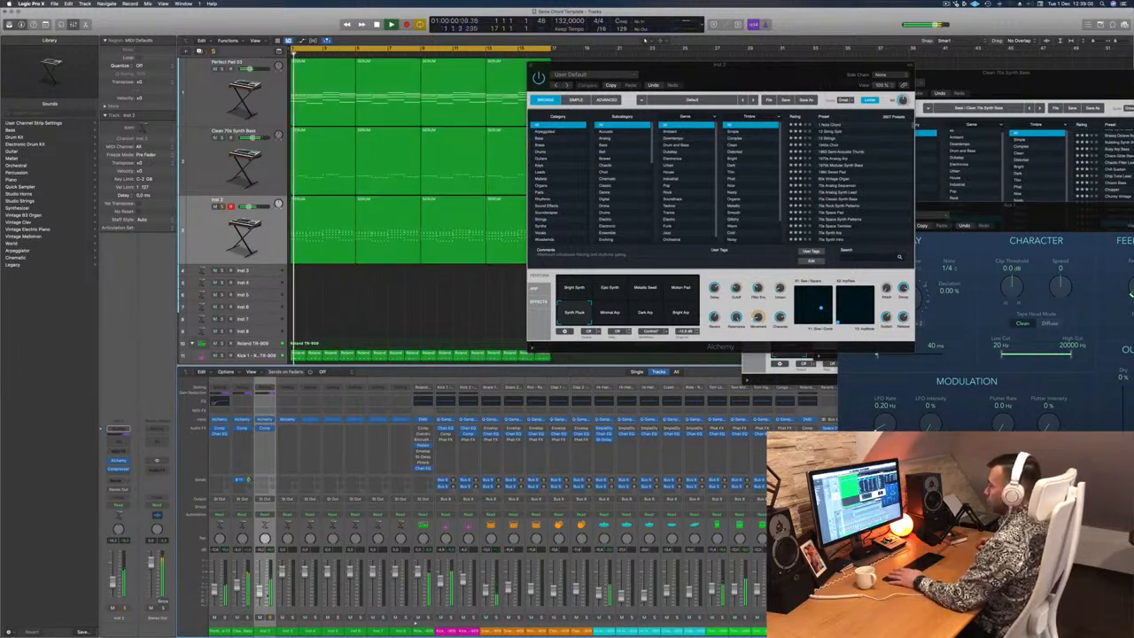
key(m)
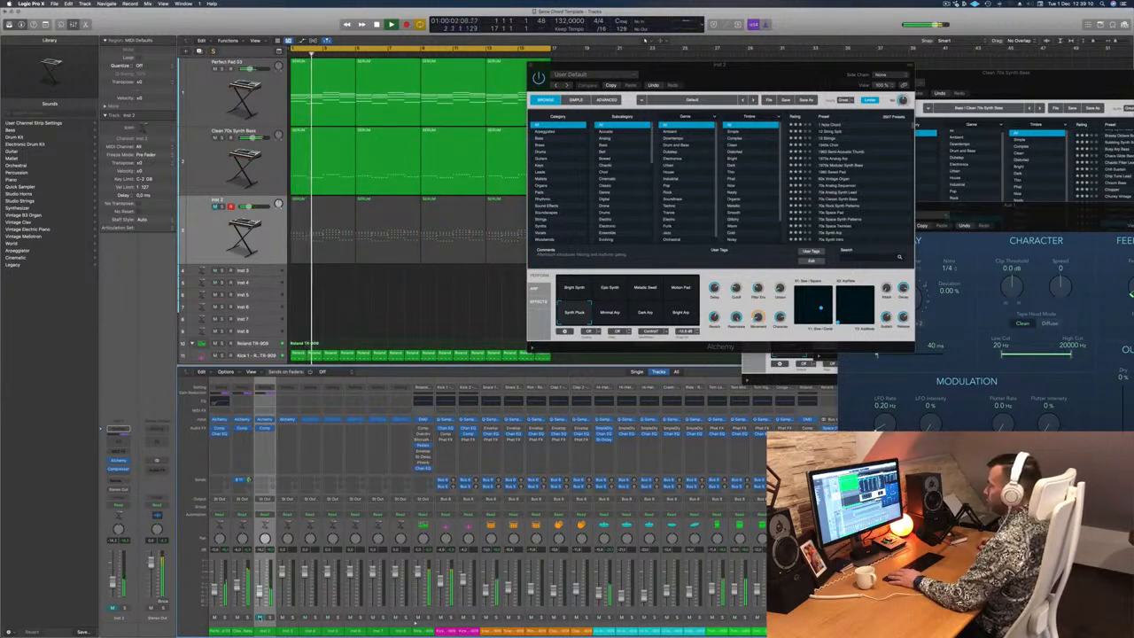
key(m)
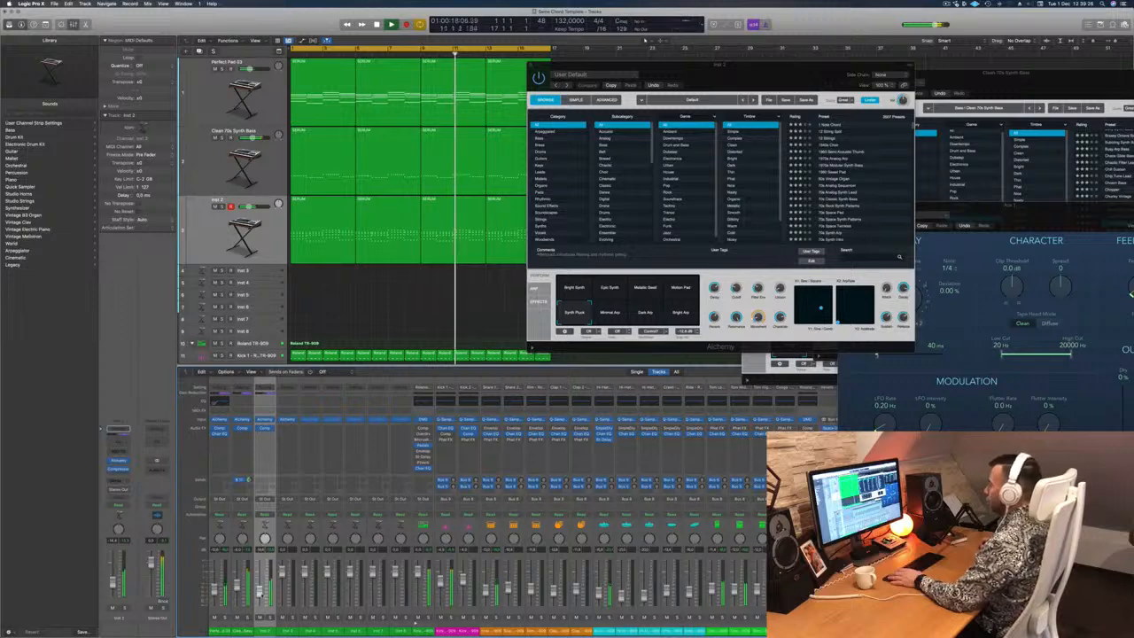
Close Inst 2's Alchemy window and duplicate the Clean 70s Synth Bass track with its settings.
drag(808, 82, 734, 108)
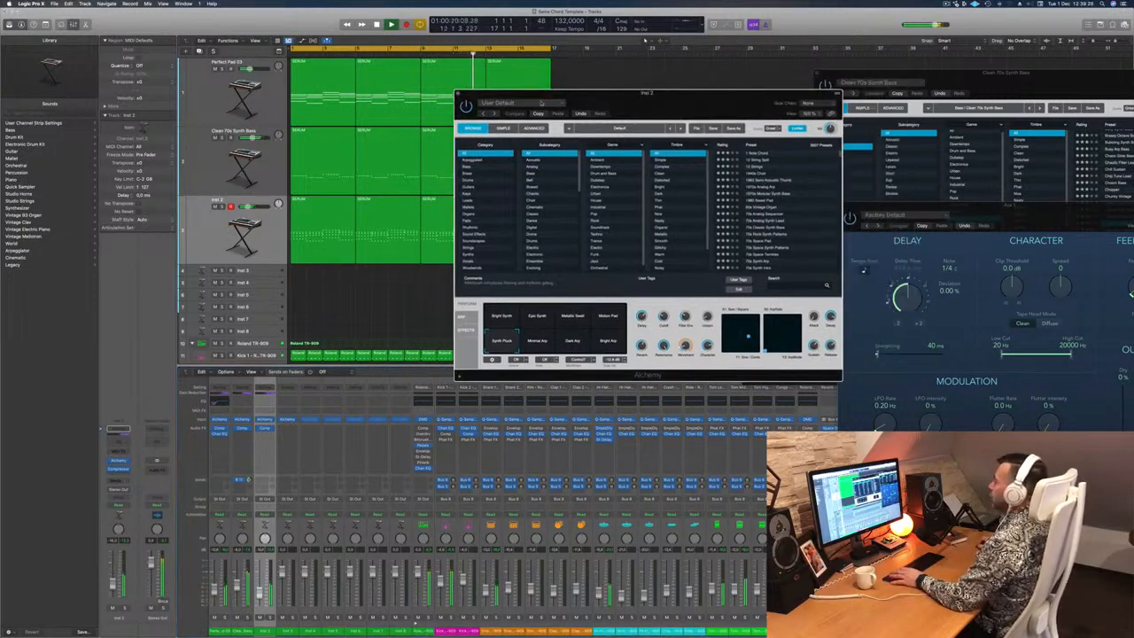
click(458, 93)
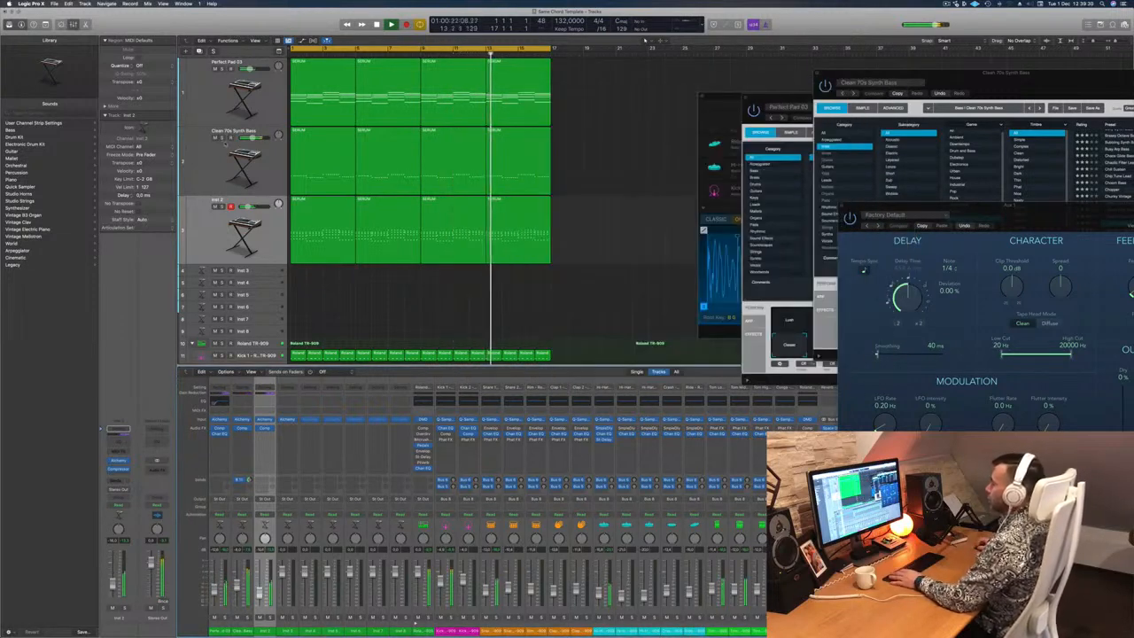
click(222, 138)
click(222, 138)
click(211, 162)
key(Return)
key(Return)
key(super+d)
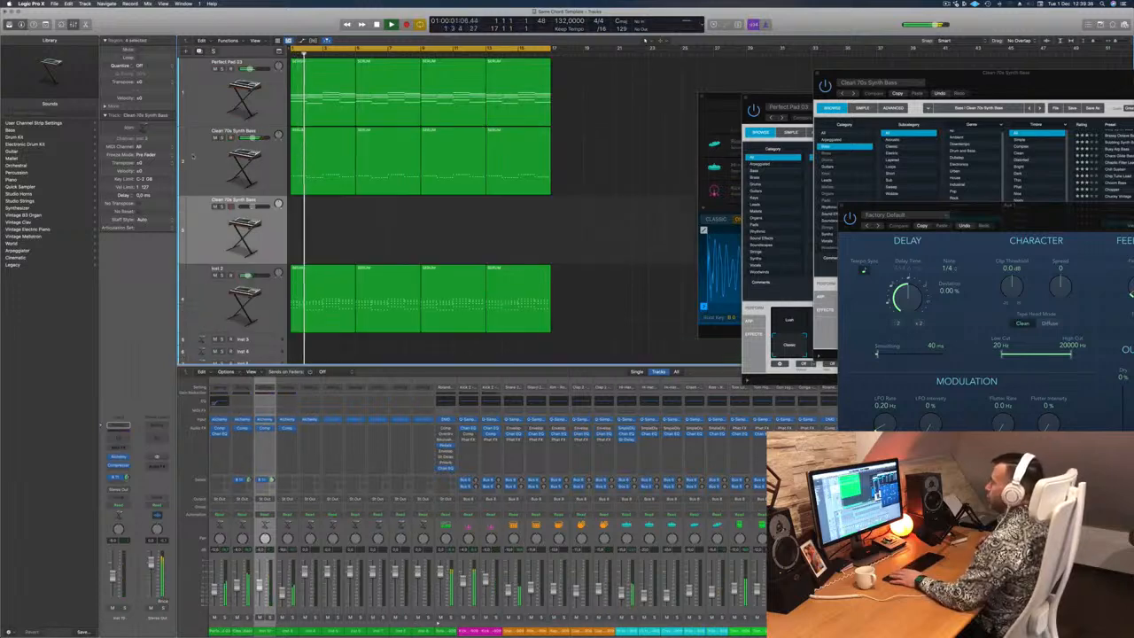
key(Return)
Audition the TR-909 Tom Low and Conga tracks, leaving both active with Tom Mid and Tom High muted.
scroll(591, 248, down, 6)
scroll(574, 235, down, 5)
drag(214, 275, 214, 312)
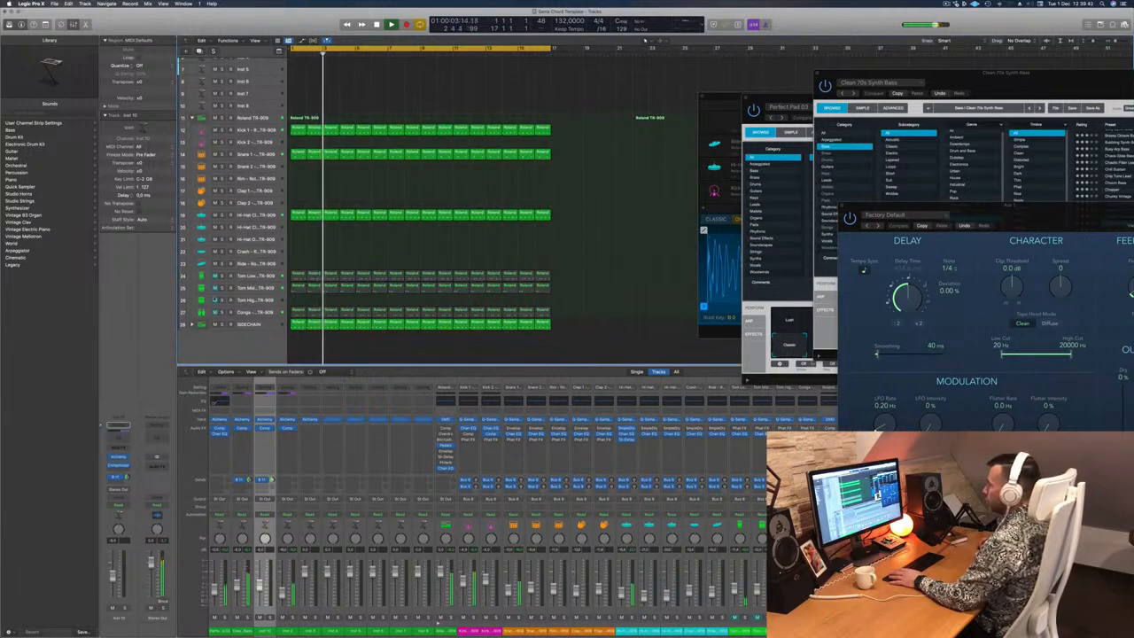
click(221, 276)
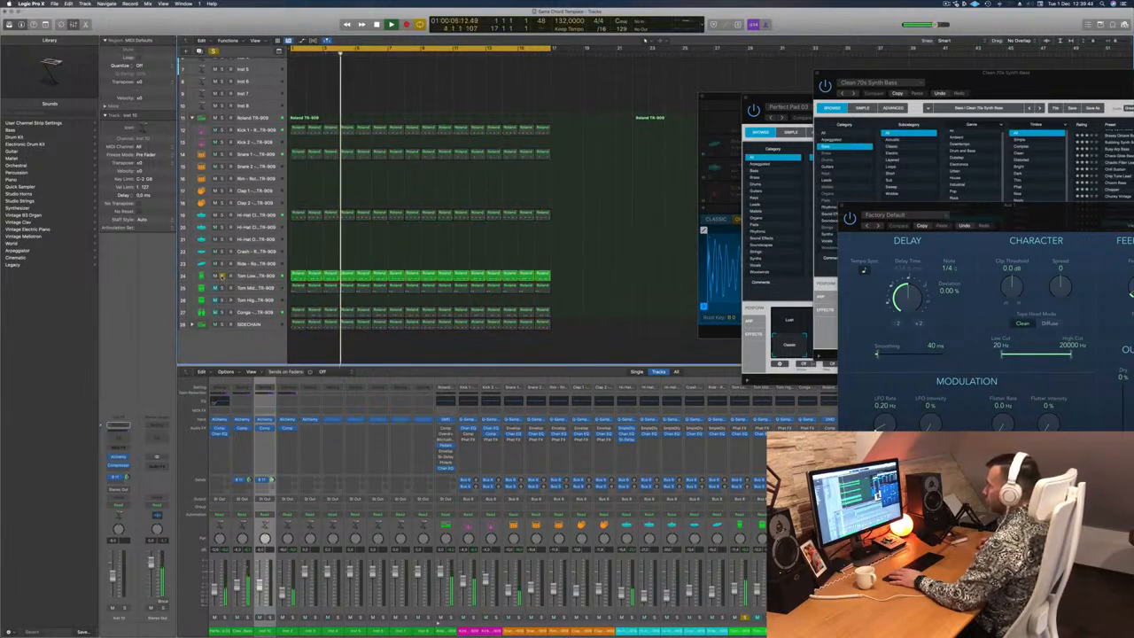
click(221, 276)
click(221, 312)
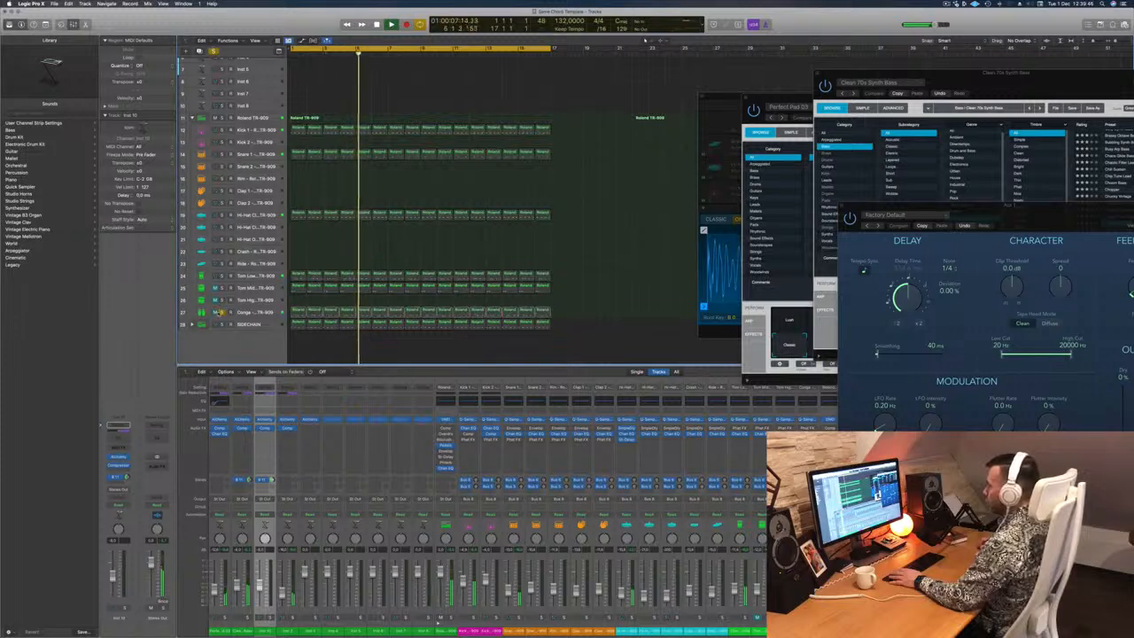
click(215, 312)
click(221, 312)
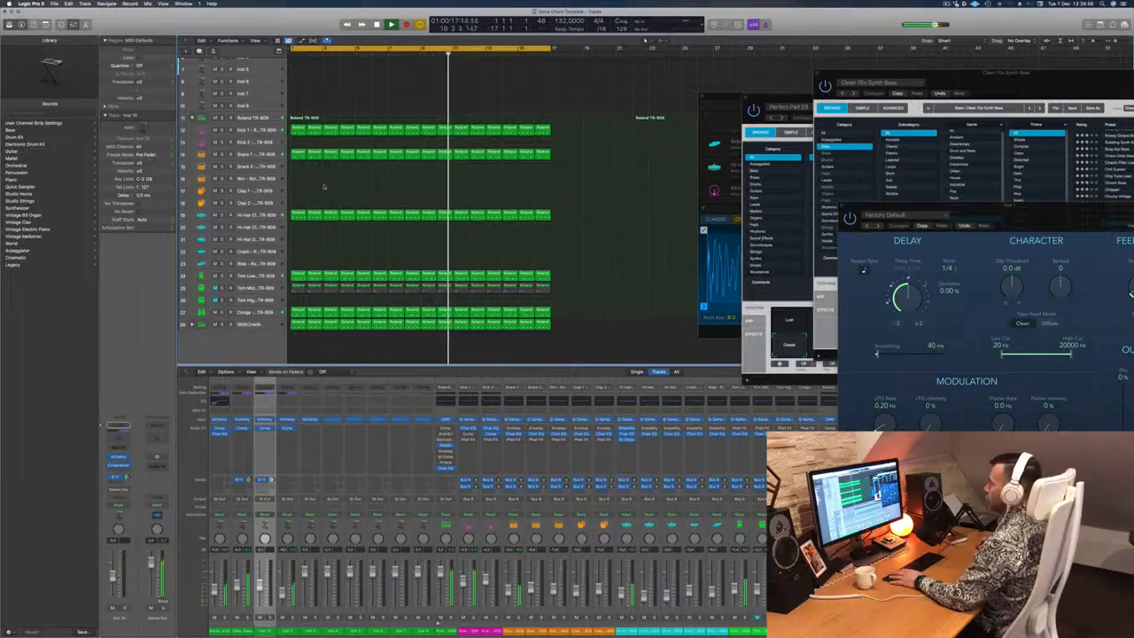
Create a one-bar region at bar 1 on the Clap 1 track with a single short note on beat 3, and play it.
key(space)
drag(293, 188, 293, 188)
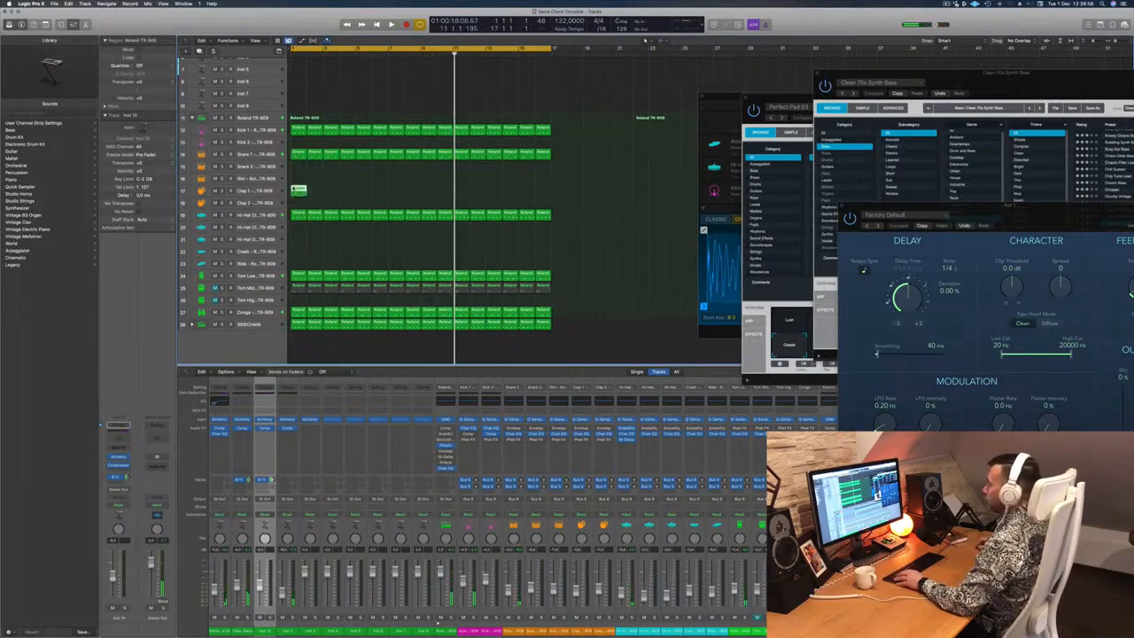
double_click(301, 189)
drag(376, 535, 333, 581)
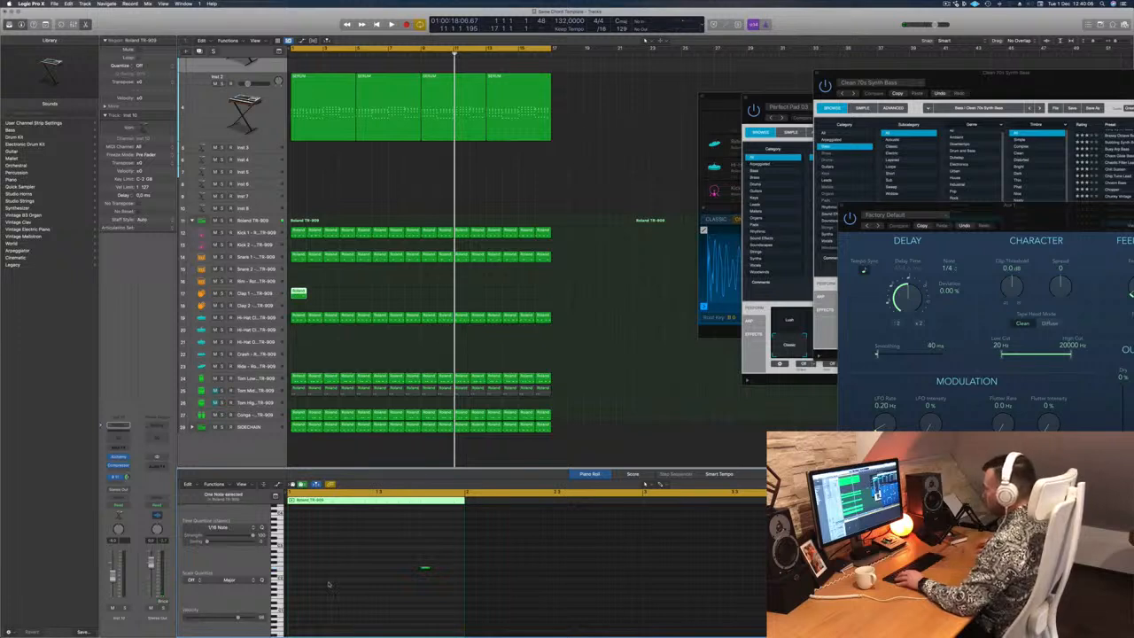
drag(403, 560, 456, 598)
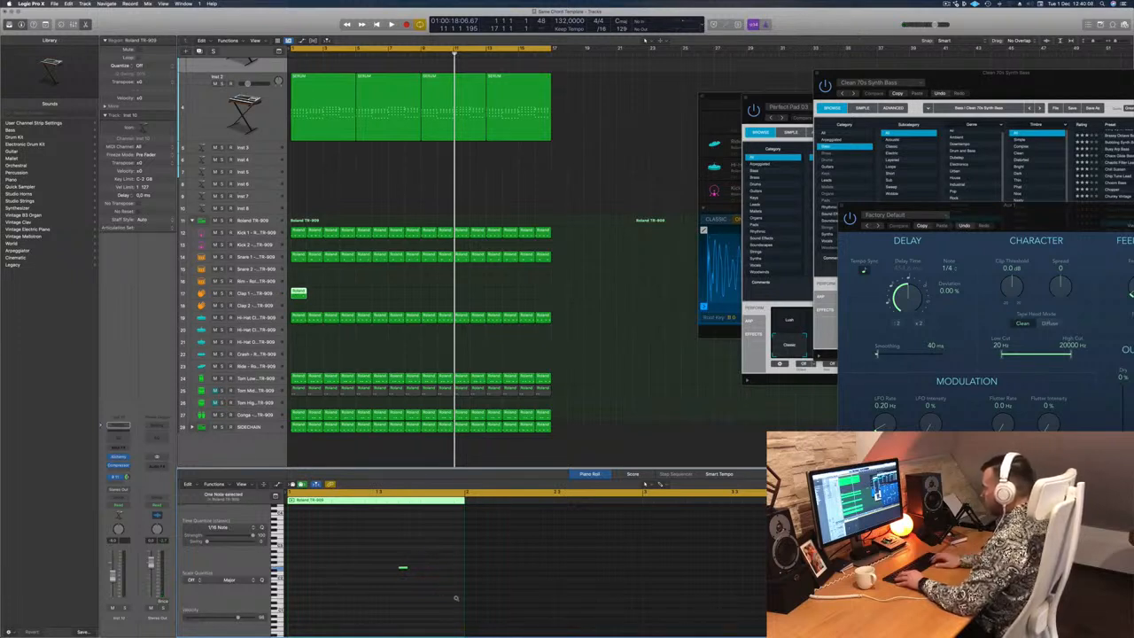
key(space)
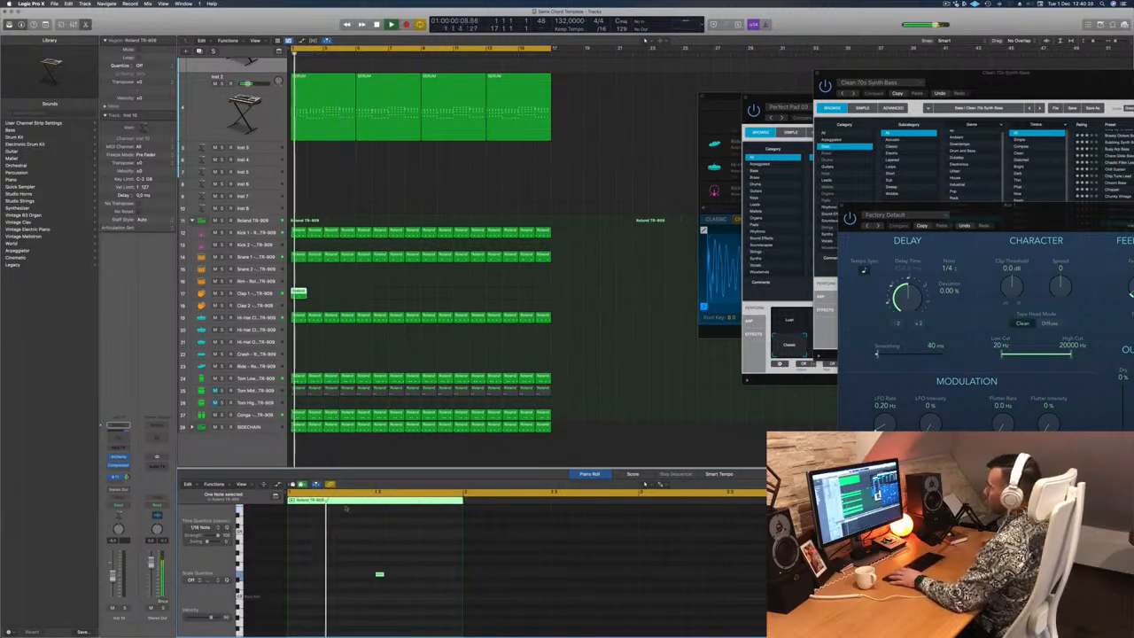
Move the clap region from the Clap 1 track down to Clap 2 and select the Clap 2 track.
click(263, 292)
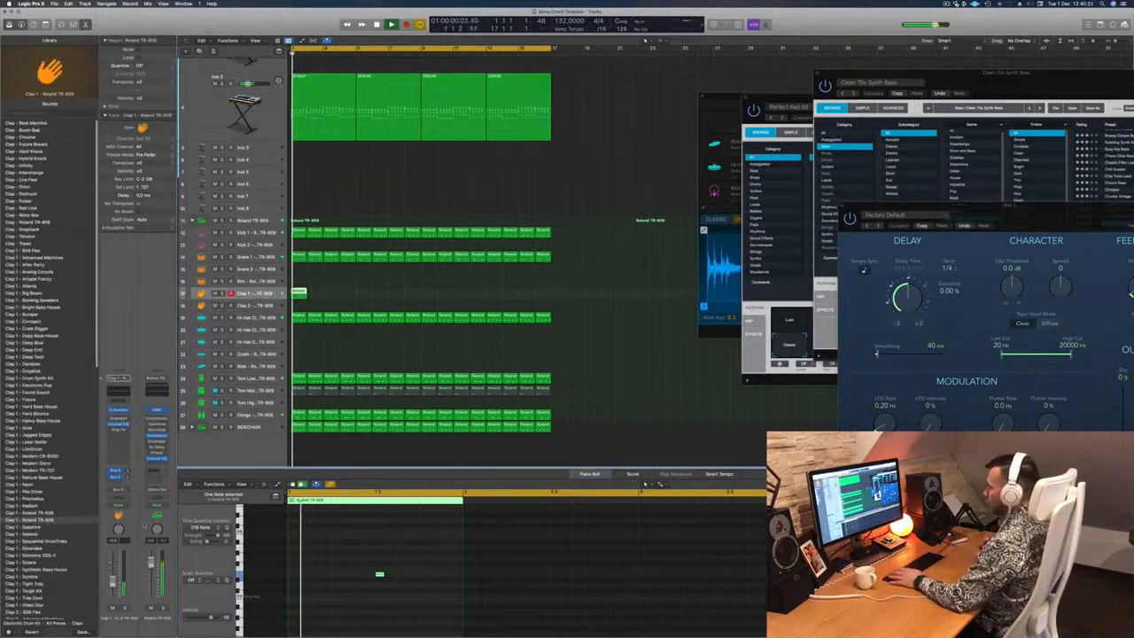
drag(298, 292, 298, 305)
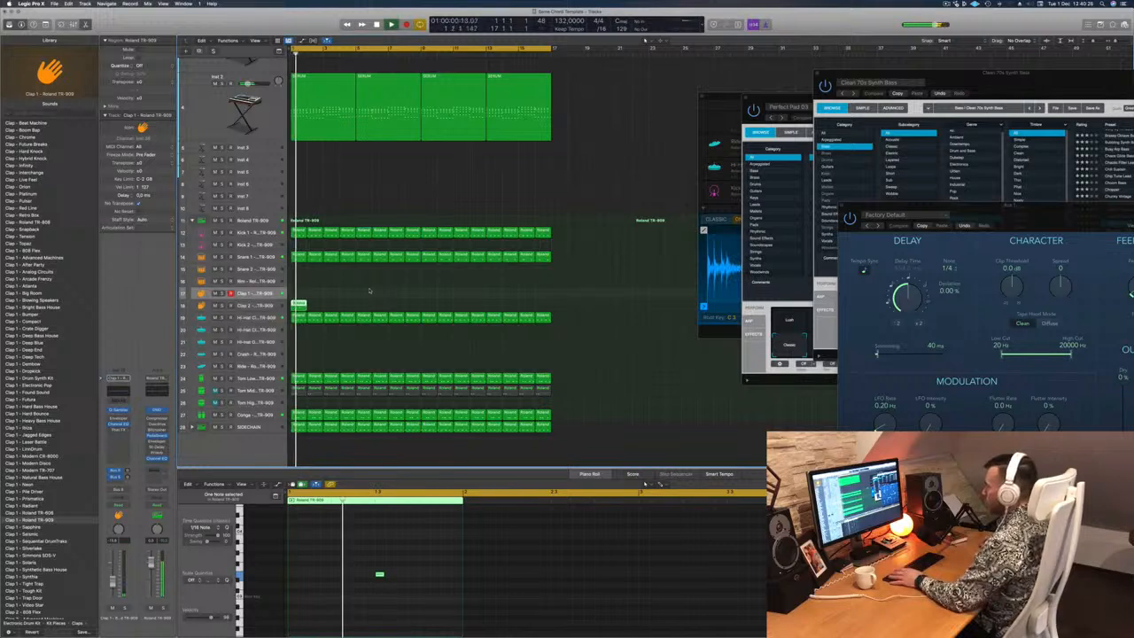
click(271, 306)
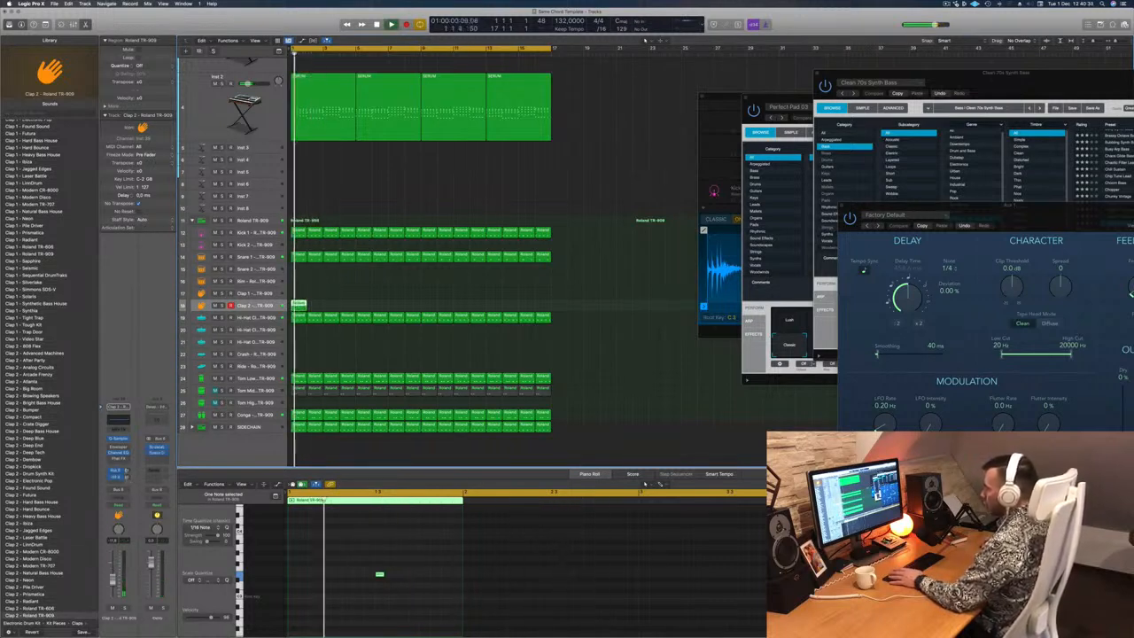
Copy the one-bar Clap 2 region repeatedly up to bar 17 and play the arrangement from the start.
drag(312, 308, 367, 307)
mouse_move(445, 301)
mouse_down()
mouse_move(298, 308)
mouse_move(432, 311)
mouse_up()
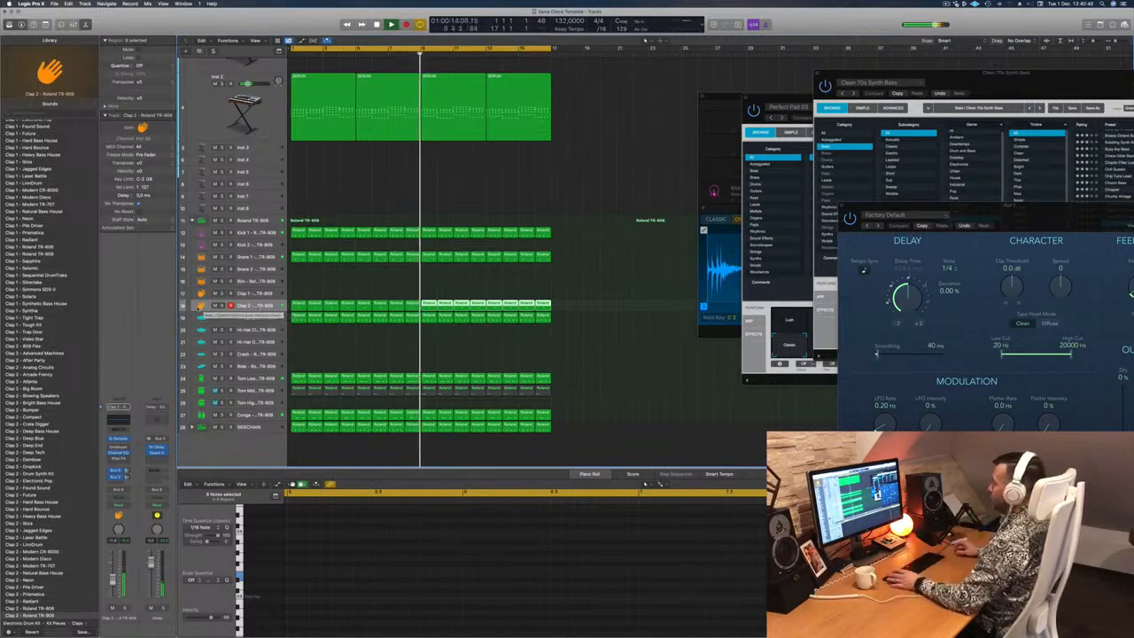
key(Return)
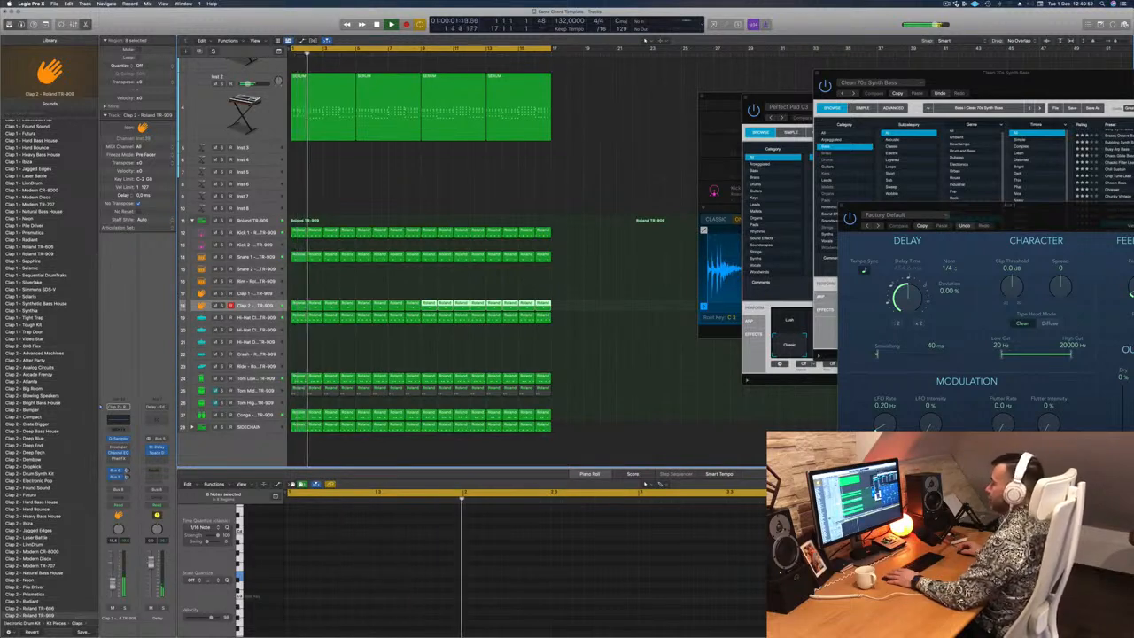
click(599, 378)
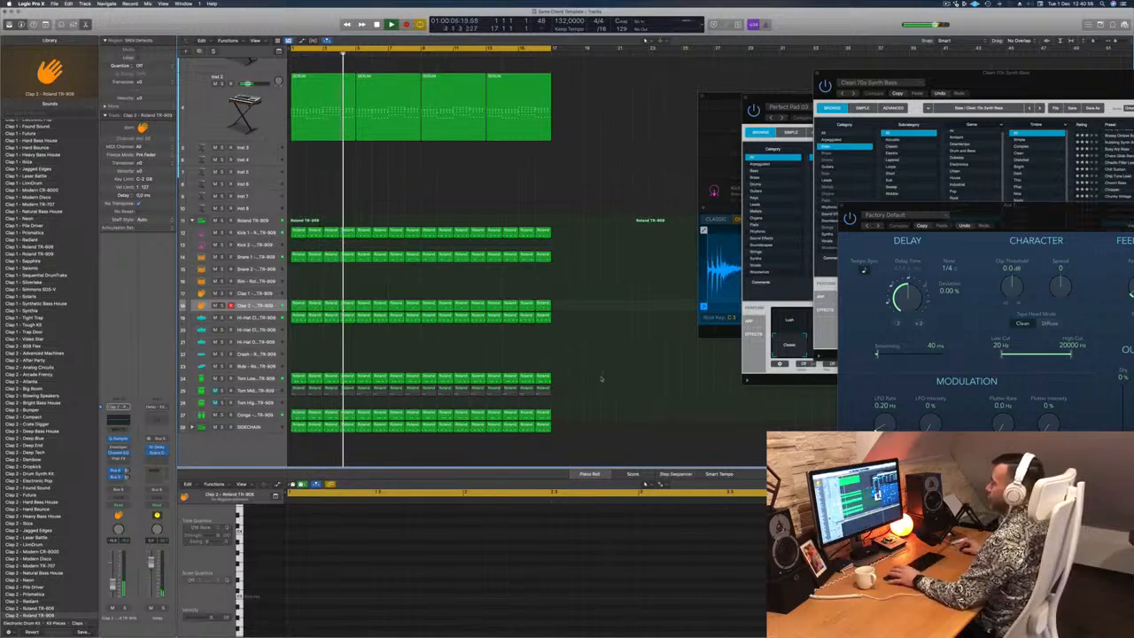
Copy the first bass region from the second track onto the empty third Clean 70s Synth Bass track.
scroll(602, 266, up, 5)
scroll(626, 180, up, 5)
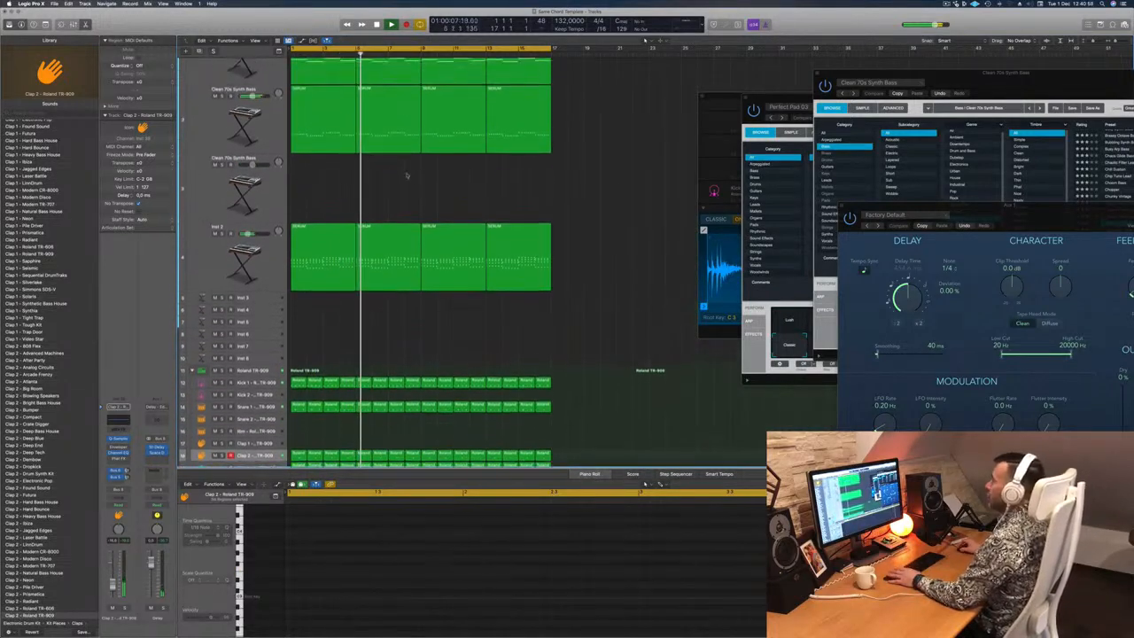
key(Return)
key(Return)
drag(296, 163, 303, 218)
key(super+Left)
key(super+Left)
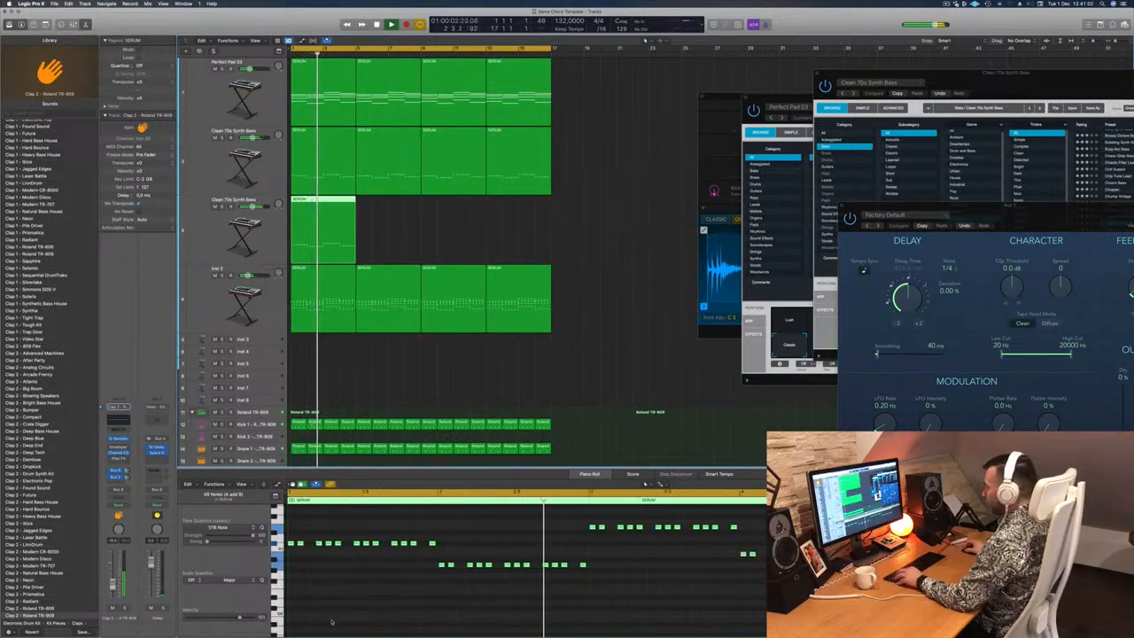
Thin out the copied bass region by deleting the repeated notes, keeping only the first note of each half bar.
drag(298, 539, 356, 560)
key(Delete)
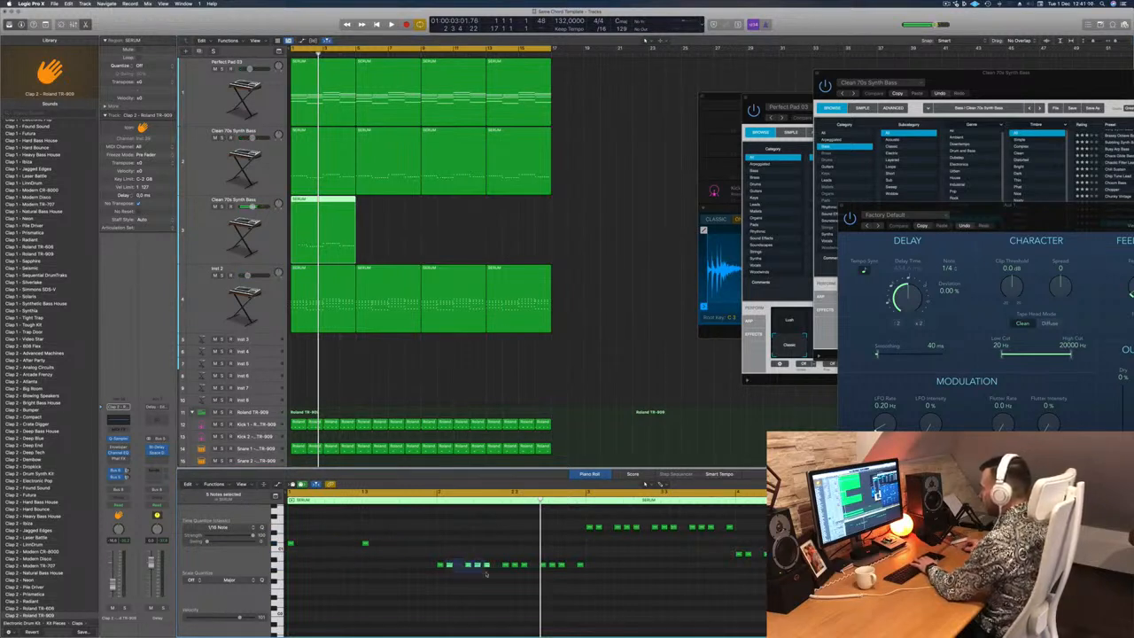
drag(521, 560, 600, 583)
key(Delete)
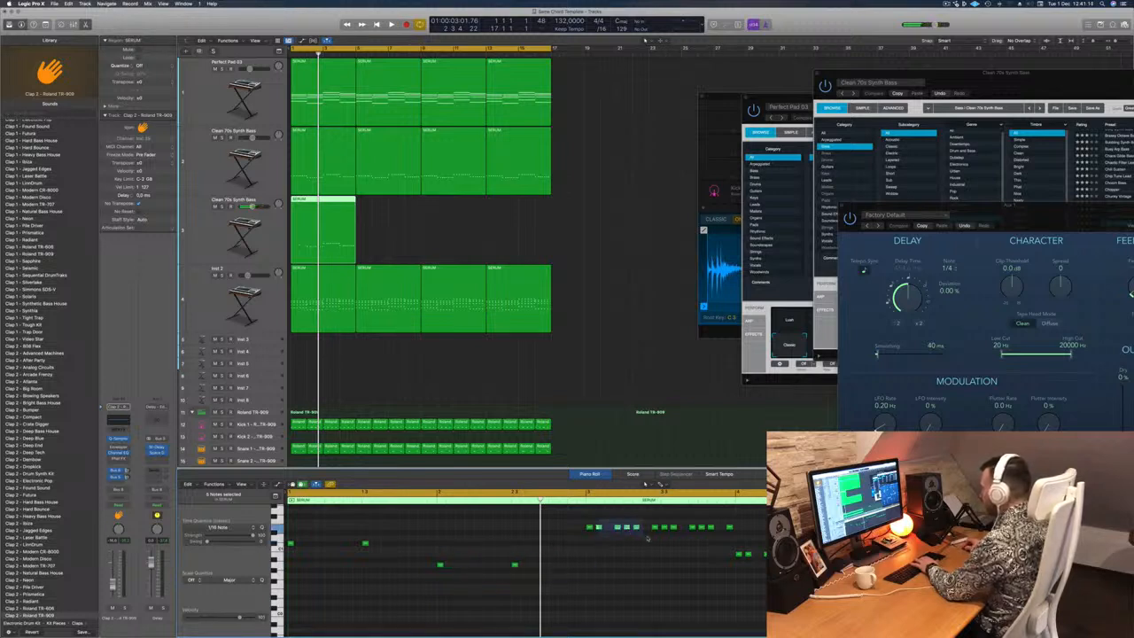
key(Delete)
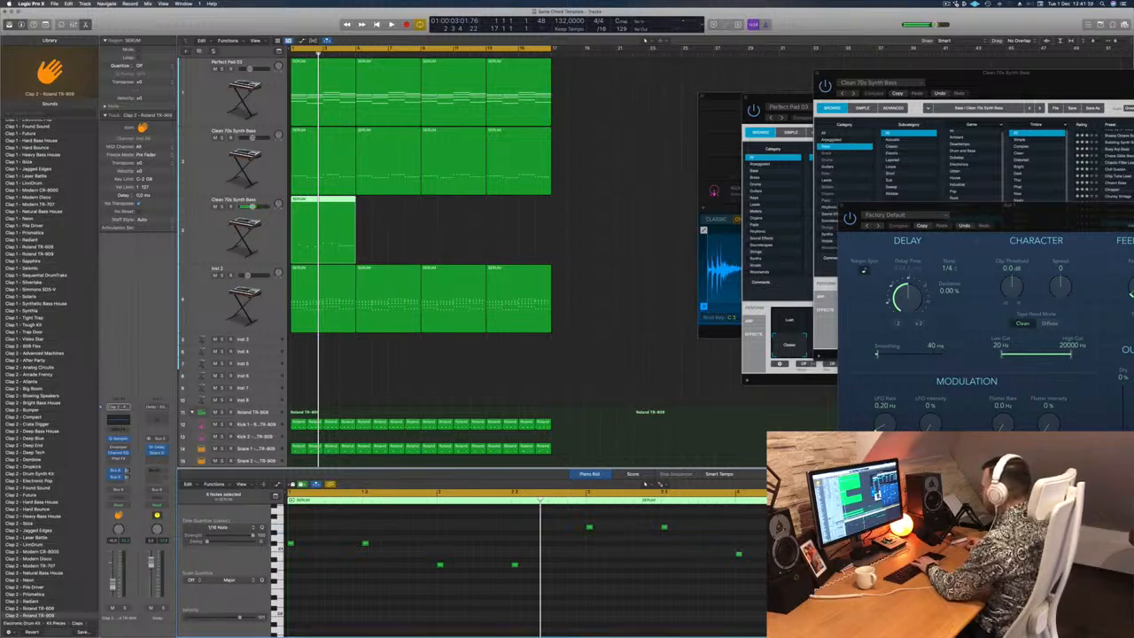
Play the thinned bass line and lengthen all its remaining notes together.
key(space)
key(space)
key(space)
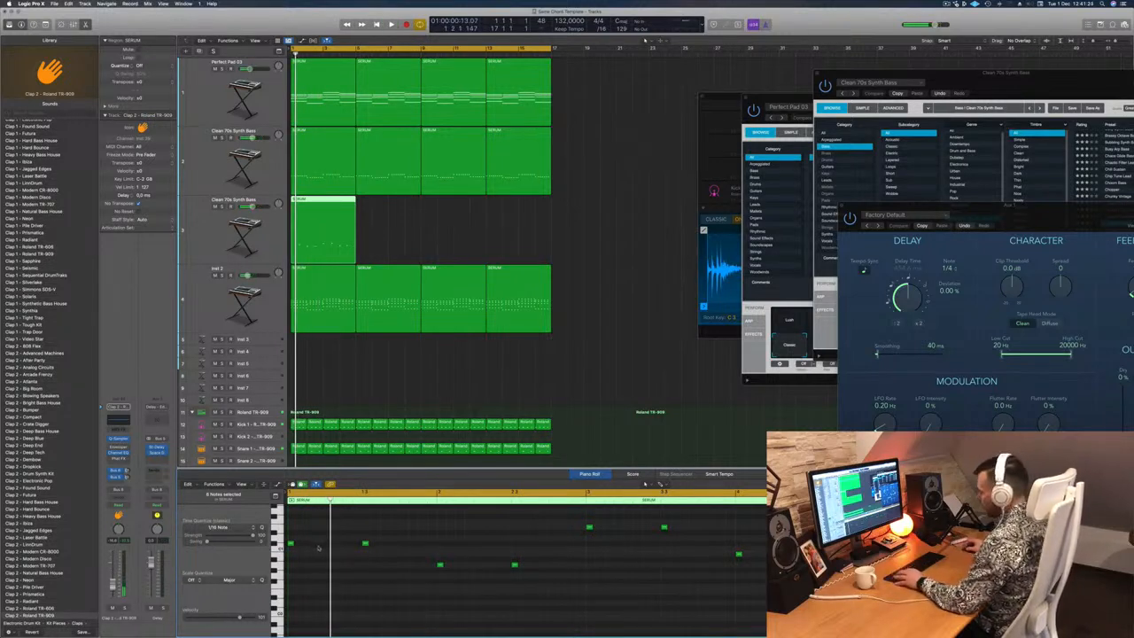
drag(294, 544, 315, 547)
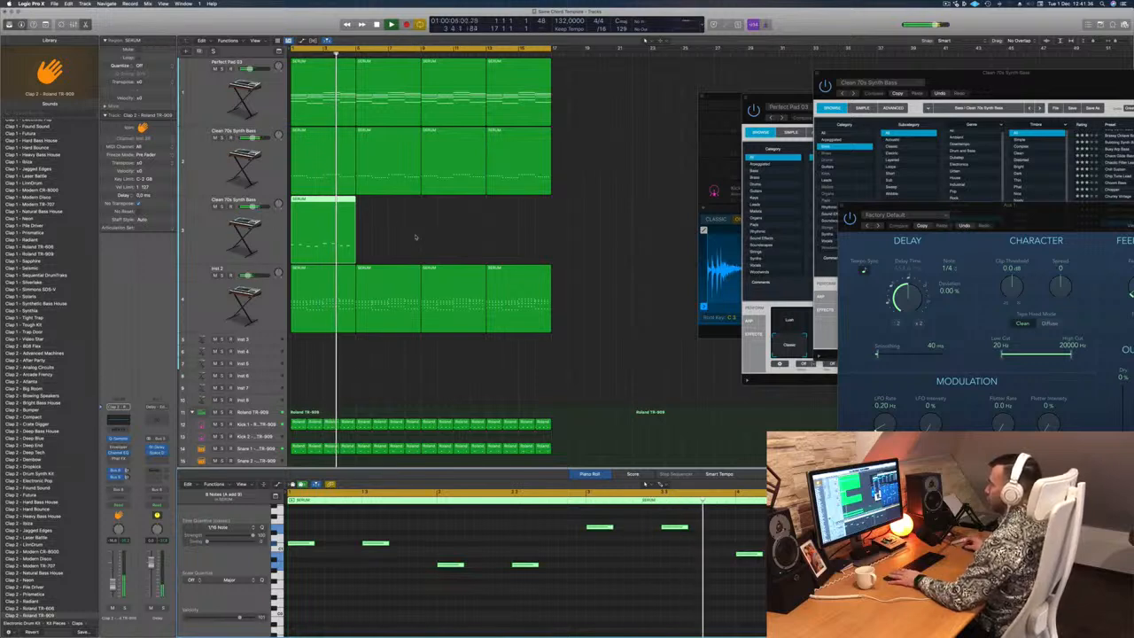
Duplicate the edited bass region along the third track up to bar 17 and play the result.
key(space)
drag(327, 202, 389, 209)
drag(459, 248, 450, 214)
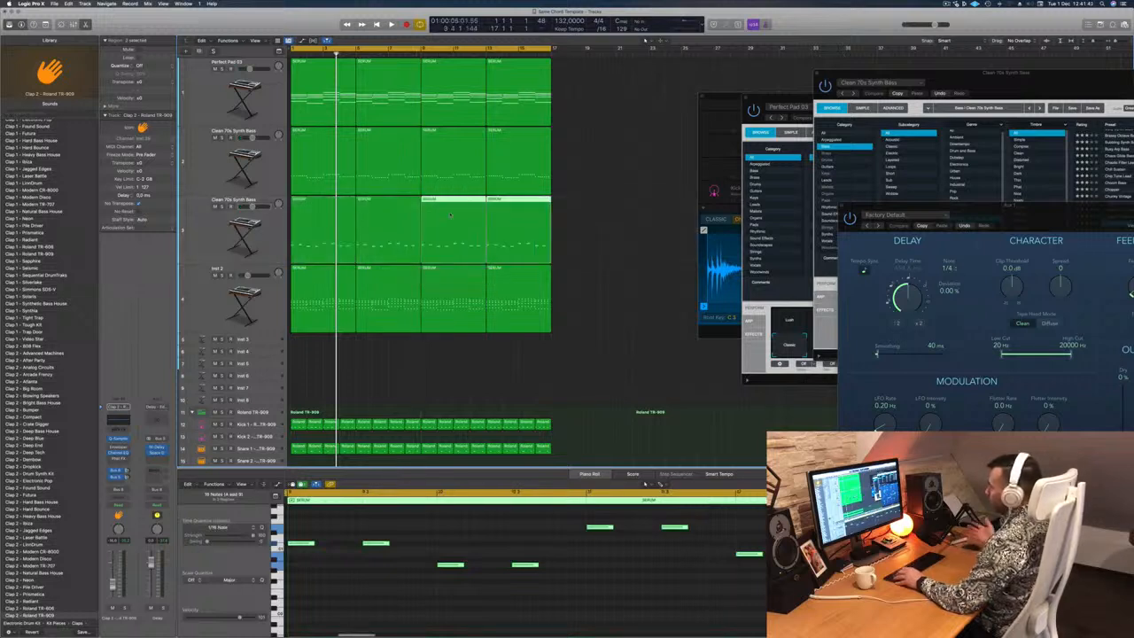
key(space)
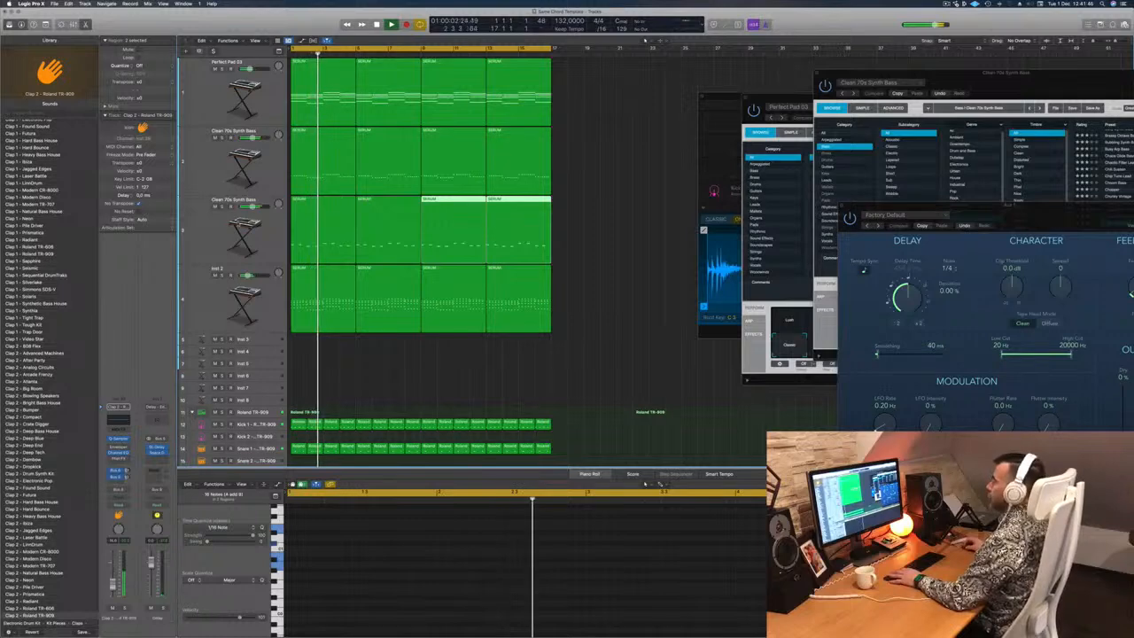
Open the third track's Alchemy instrument, audition the Snappy and Warm variations, and switch the bass to Warm Growl.
click(205, 232)
key(Return)
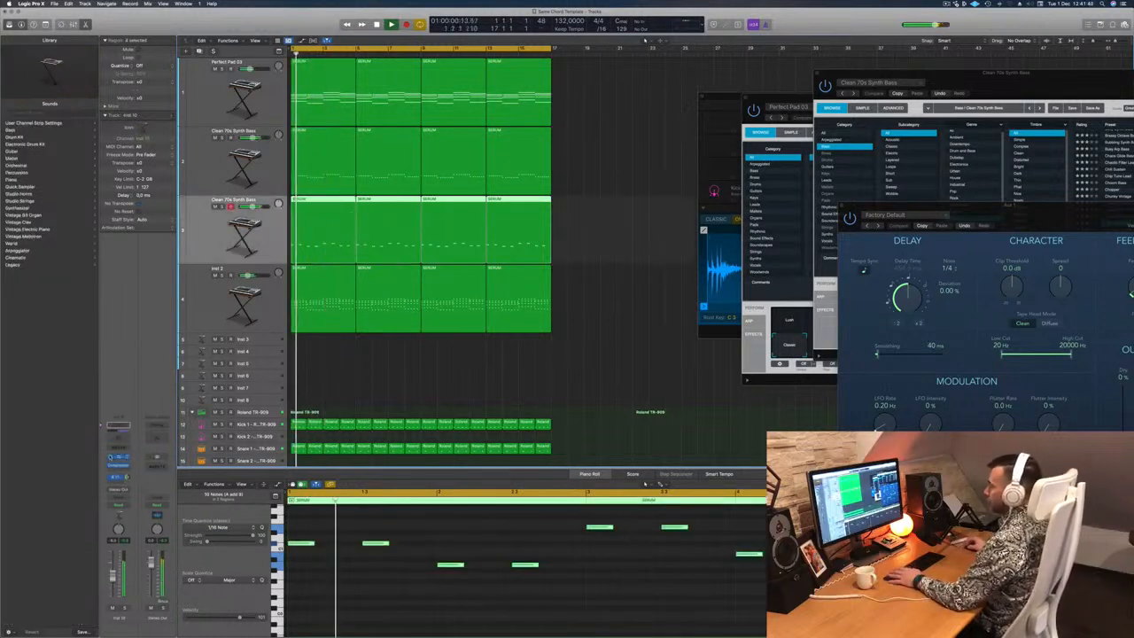
drag(586, 97, 604, 135)
key(Return)
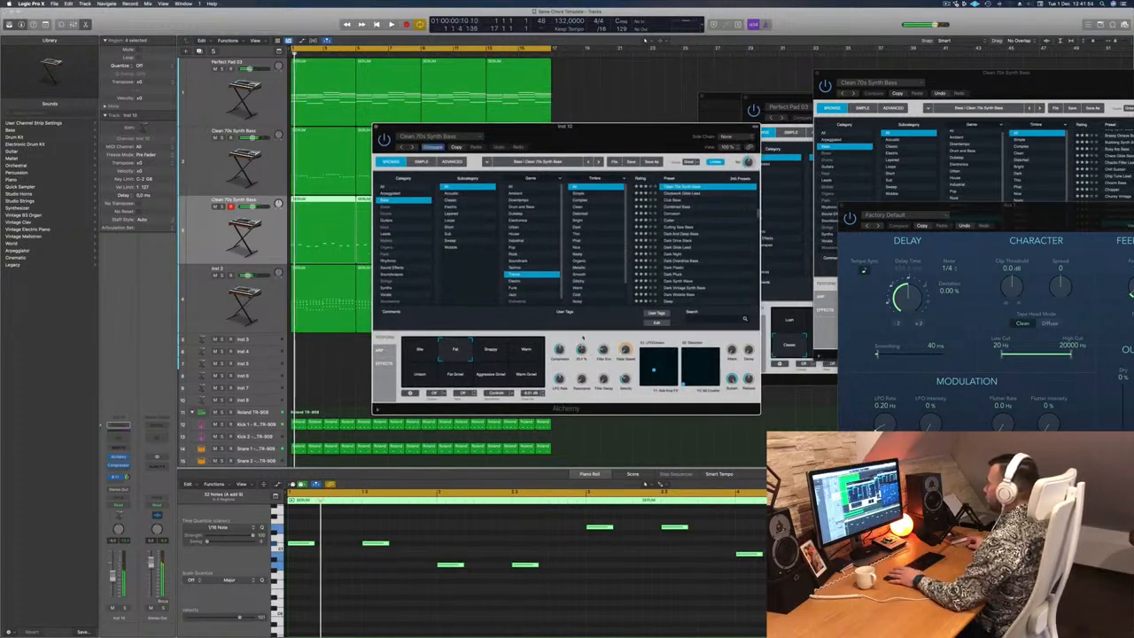
key(space)
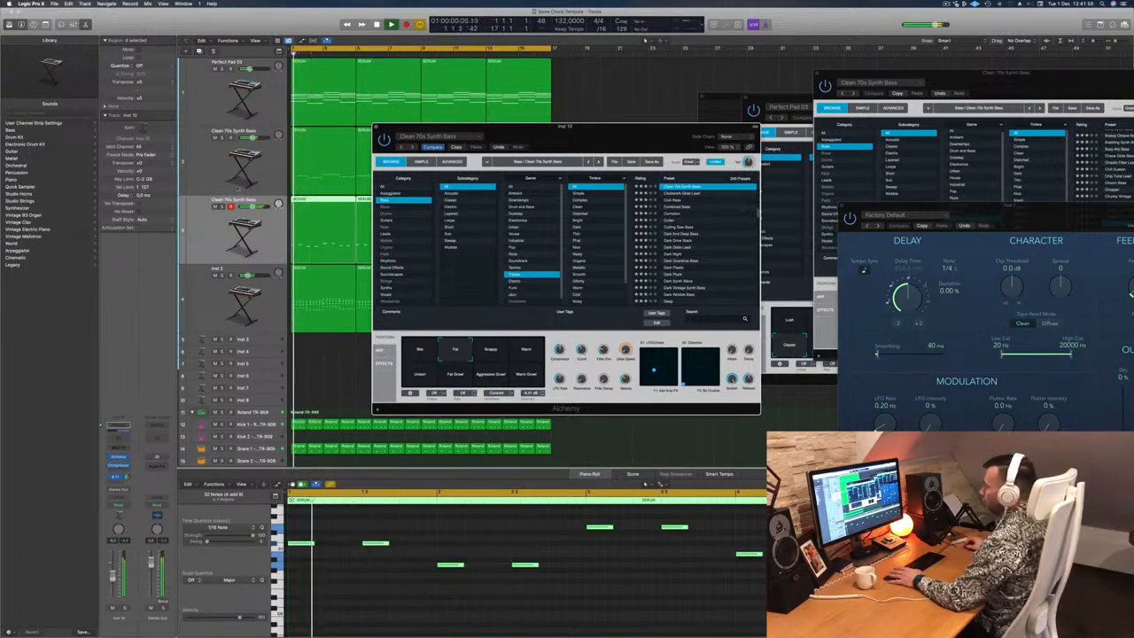
key(space)
click(208, 232)
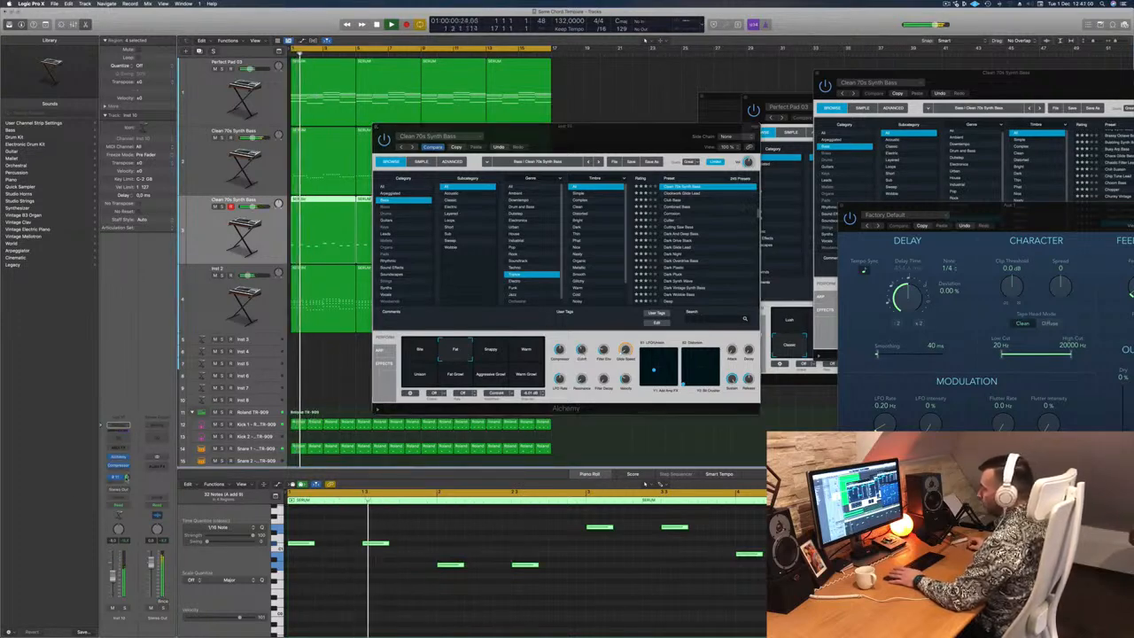
drag(513, 316, 642, 323)
click(625, 357)
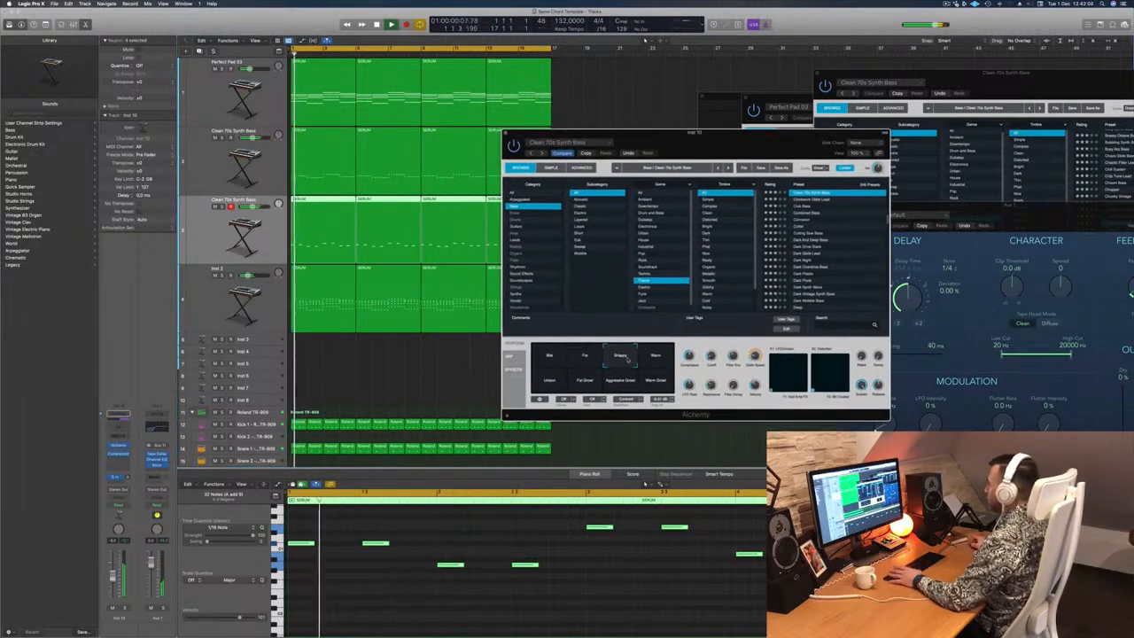
click(655, 357)
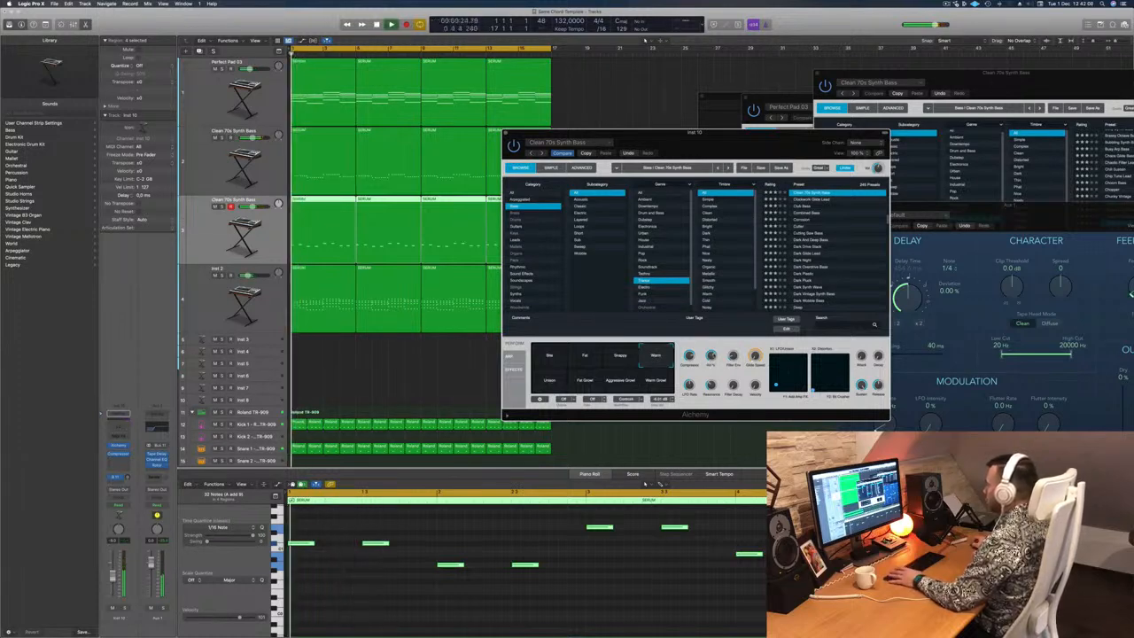
click(656, 381)
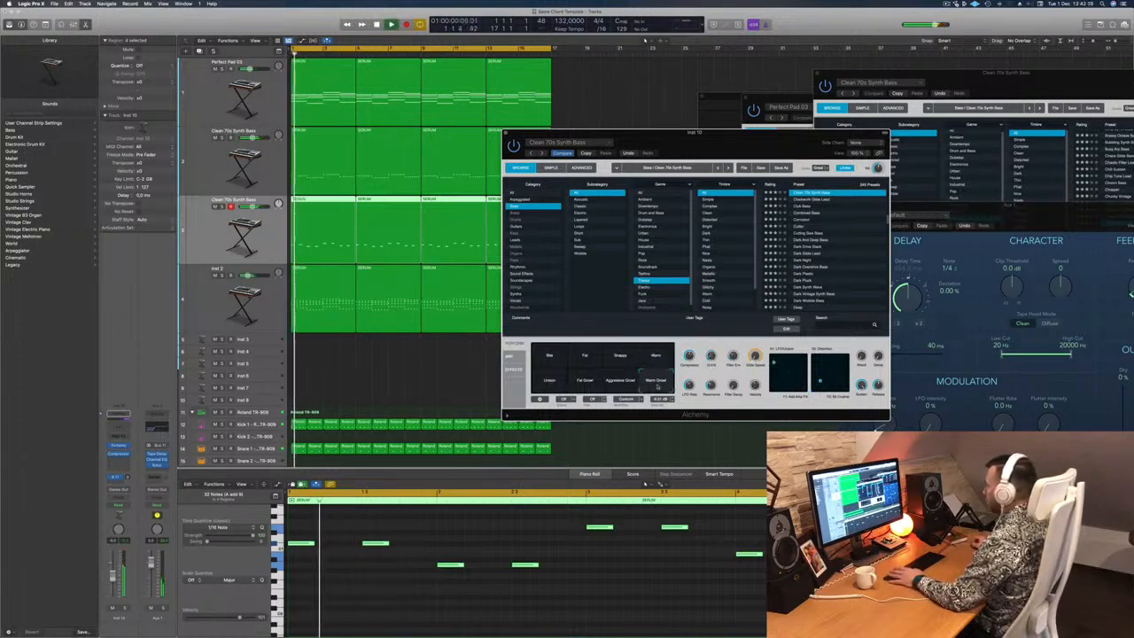
drag(773, 148, 749, 108)
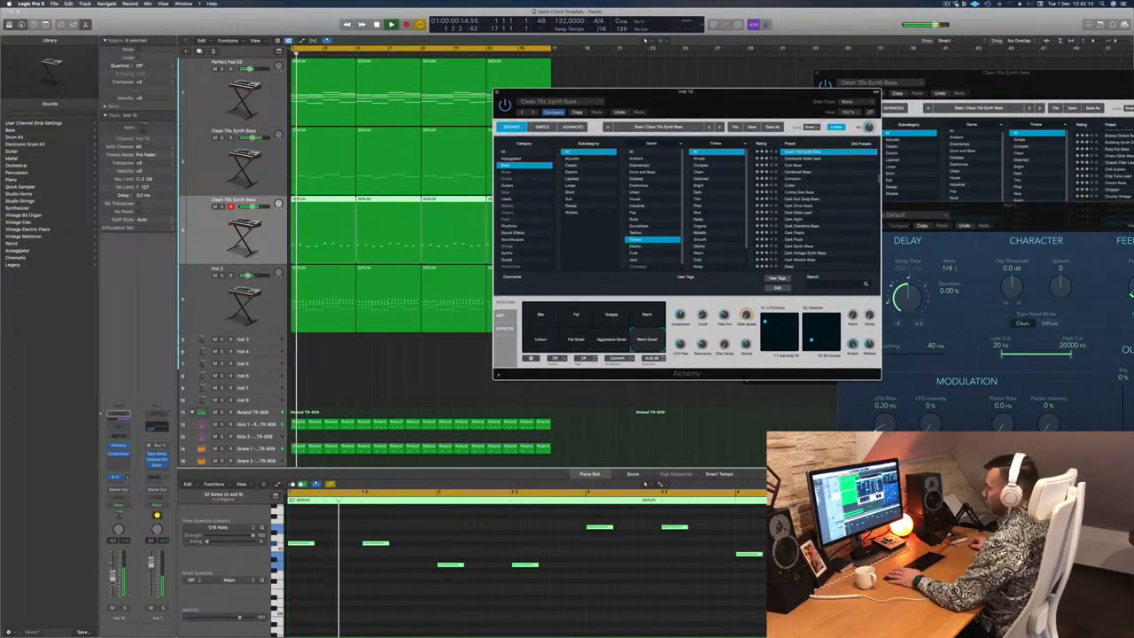
Try adding a copy of each bass note one beat after the original on the third track, and undo it.
click(326, 568)
key(Return)
key(space)
key(super+a)
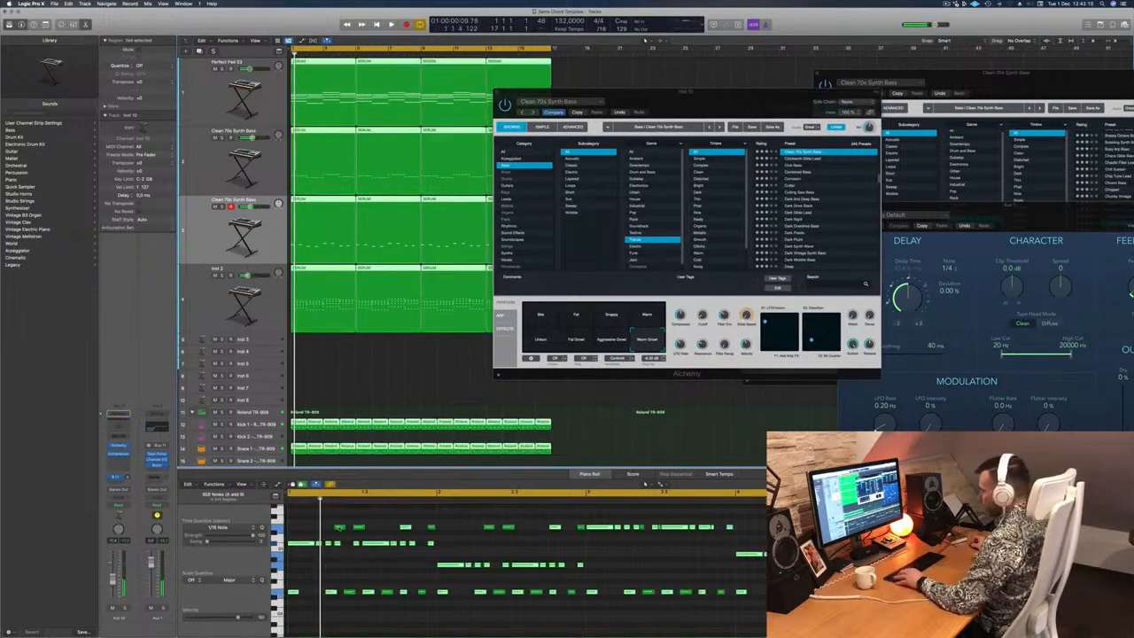
click(349, 412)
click(265, 258)
click(424, 540)
drag(325, 547, 337, 546)
key(space)
scroll(369, 592, down, 5)
scroll(370, 605, down, 1)
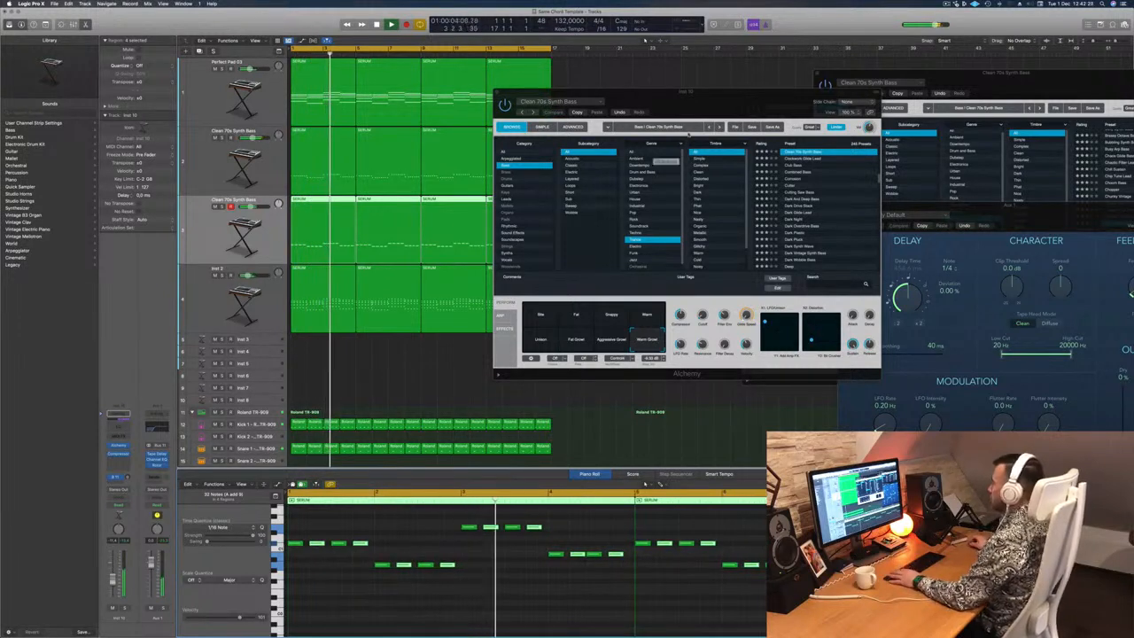
drag(727, 106, 780, 96)
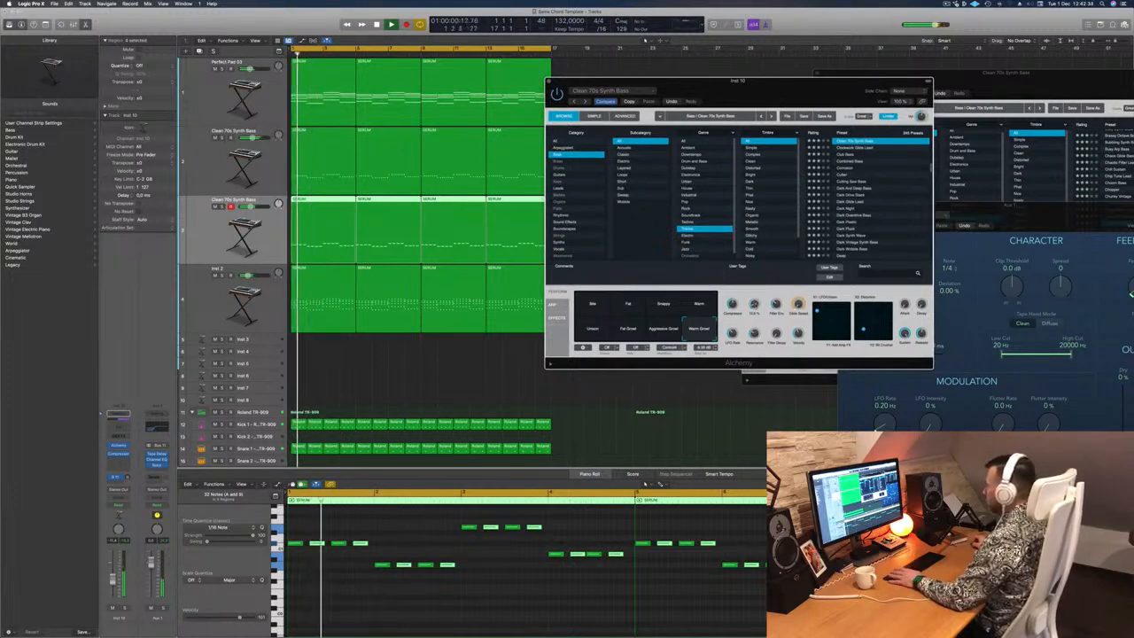
key(super+z)
key(space)
Compare the Inst 2 track and the two Clean 70s Synth Bass tracks by soloing them during playback.
drag(779, 93, 740, 152)
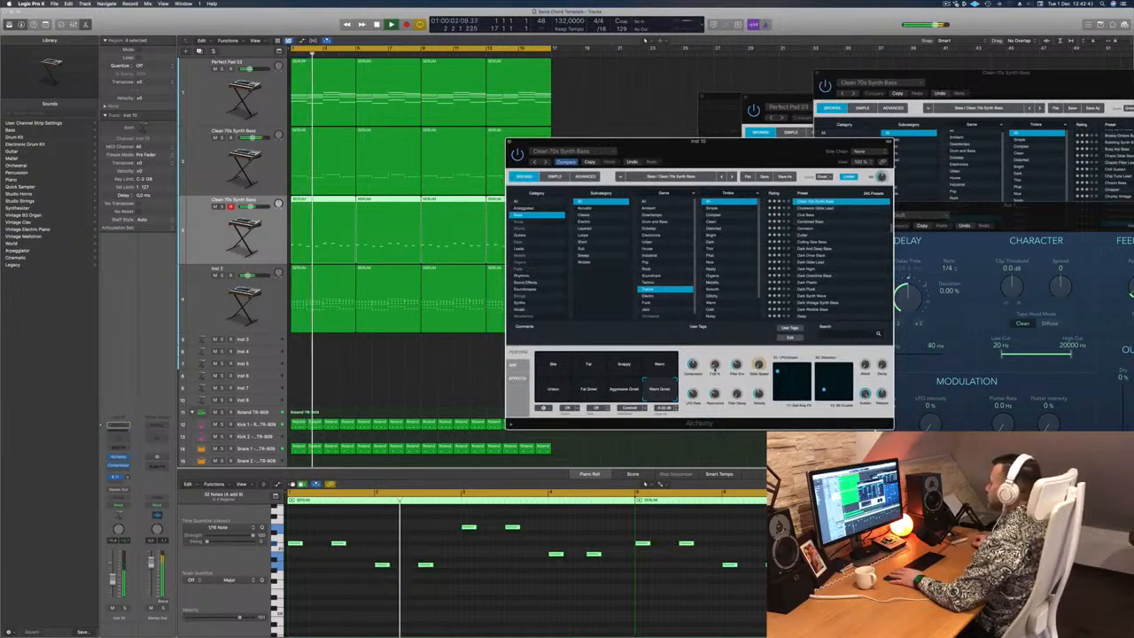
drag(704, 151, 745, 152)
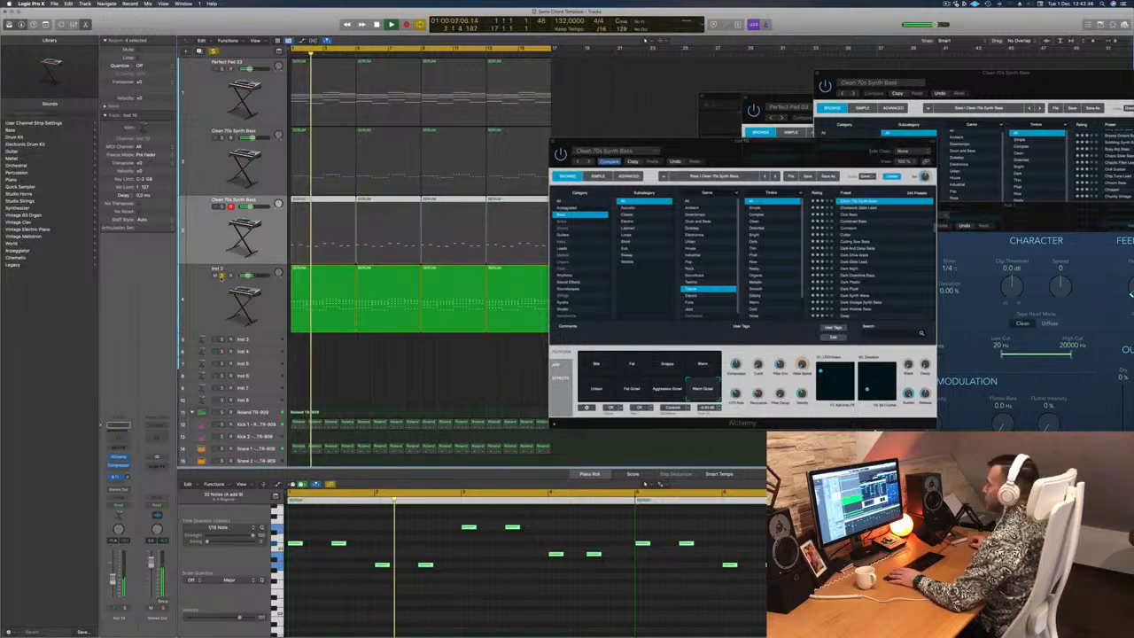
click(220, 207)
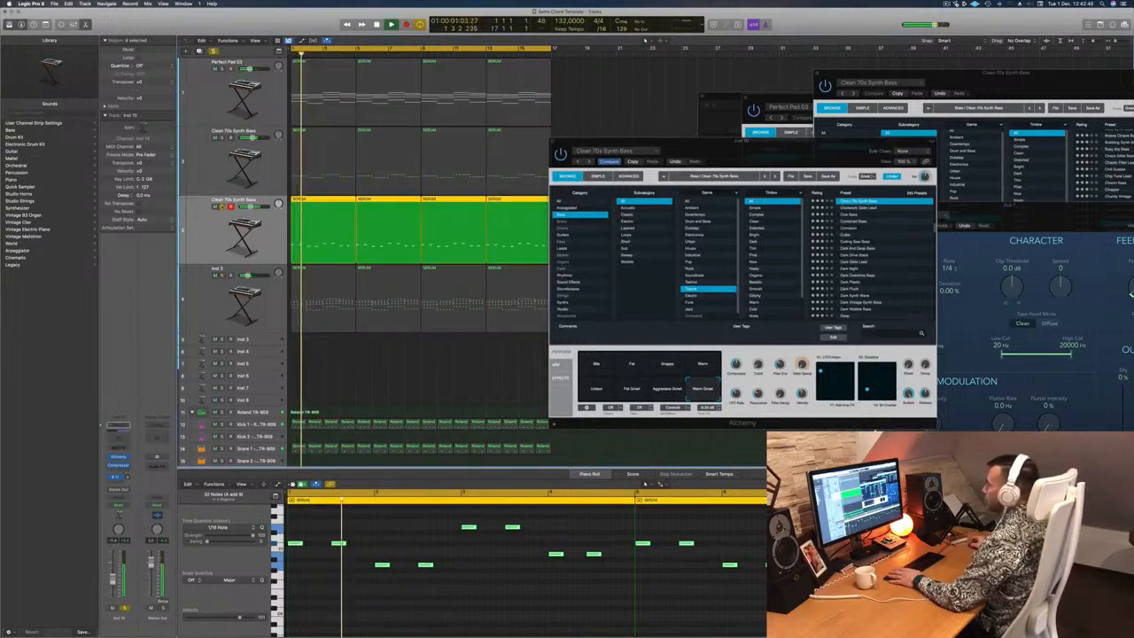
click(221, 138)
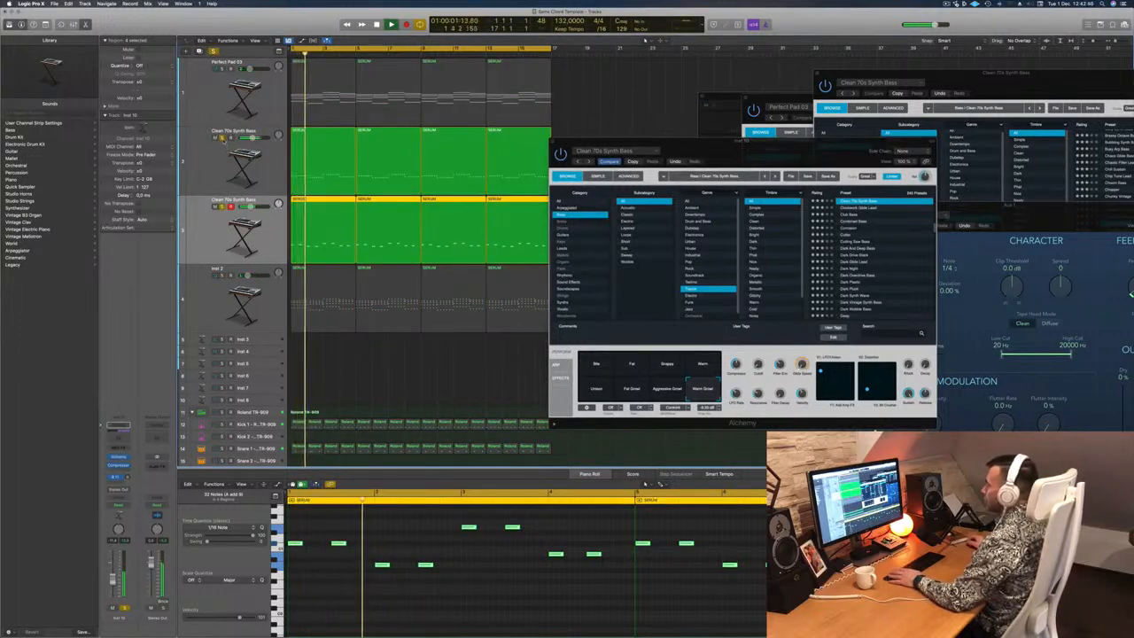
click(221, 138)
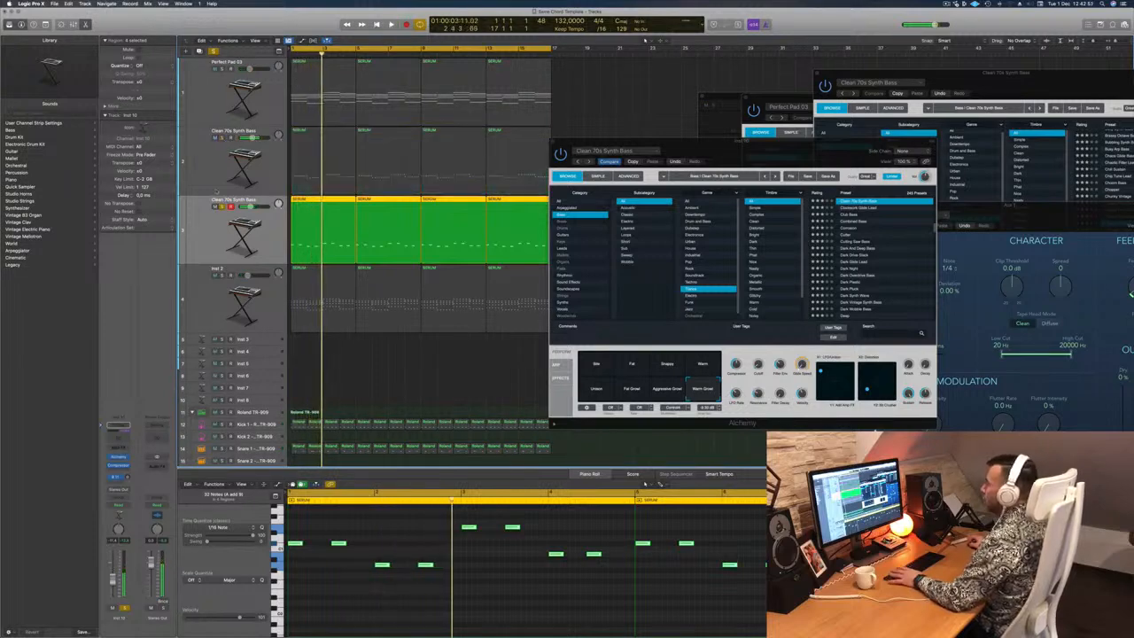
click(221, 207)
Add a Channel EQ to the second track's synth bass and cut its lowest frequencies with the low-cut band.
click(219, 185)
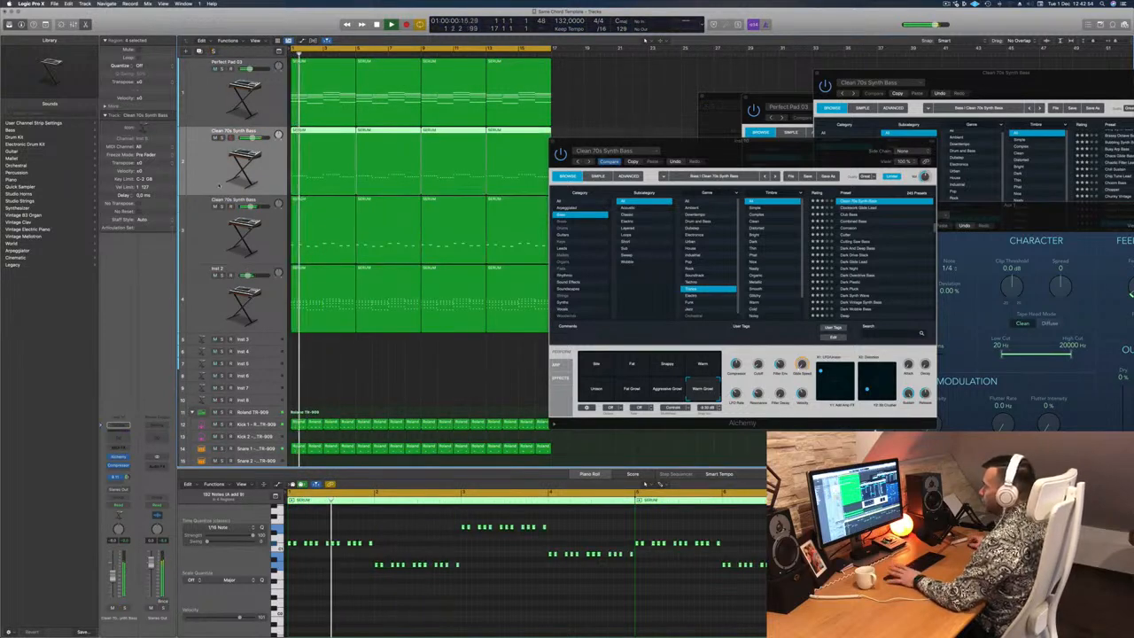
click(118, 427)
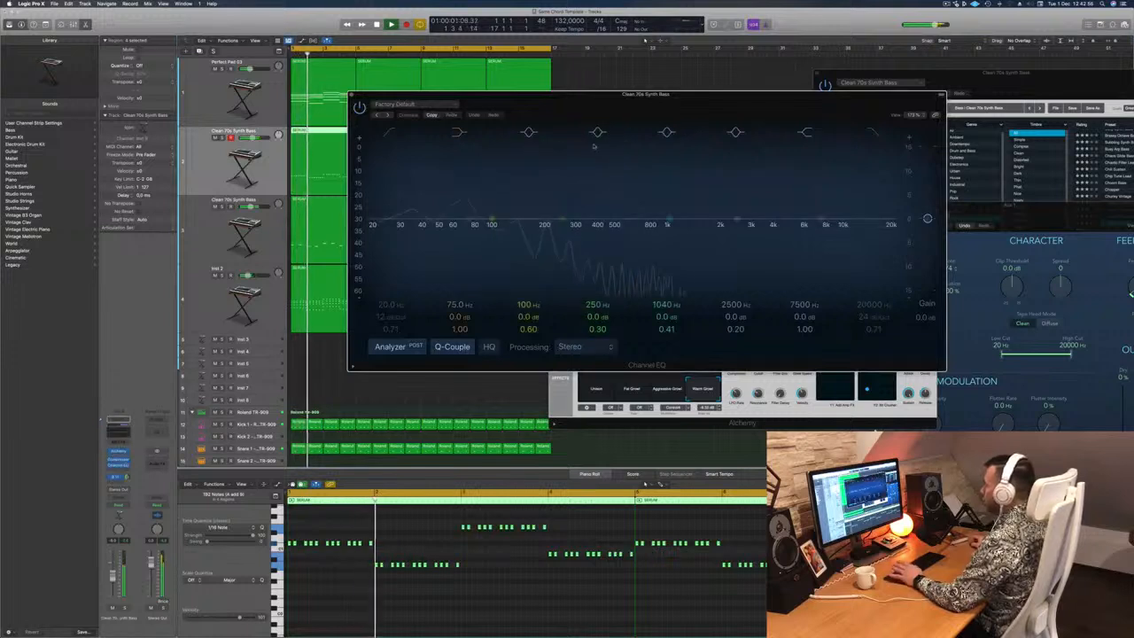
click(391, 133)
drag(441, 197, 467, 199)
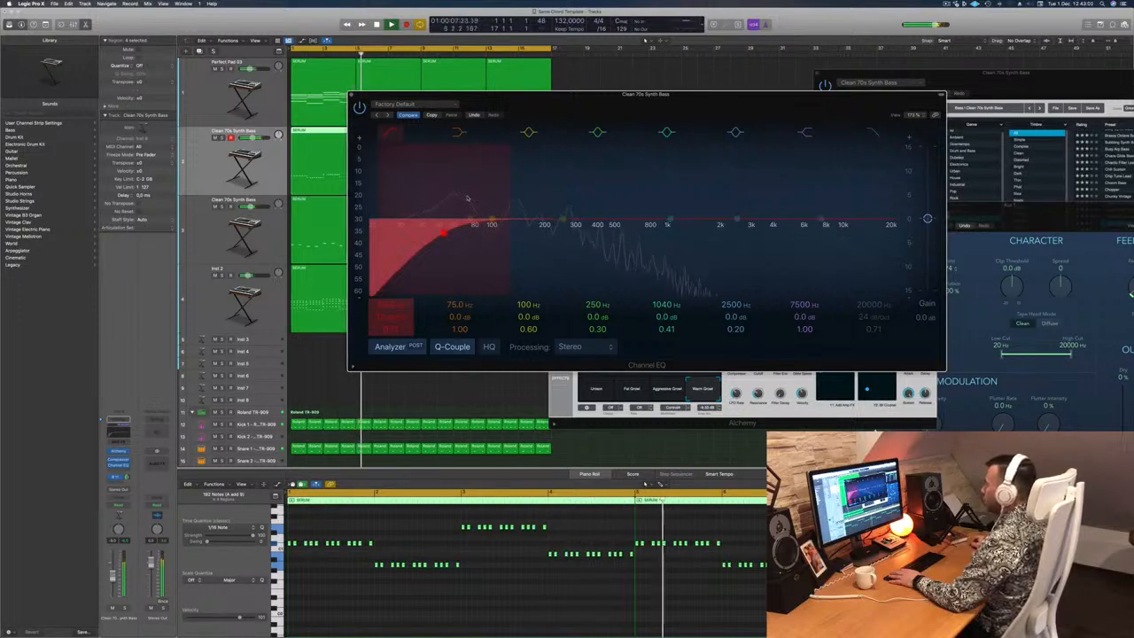
click(353, 95)
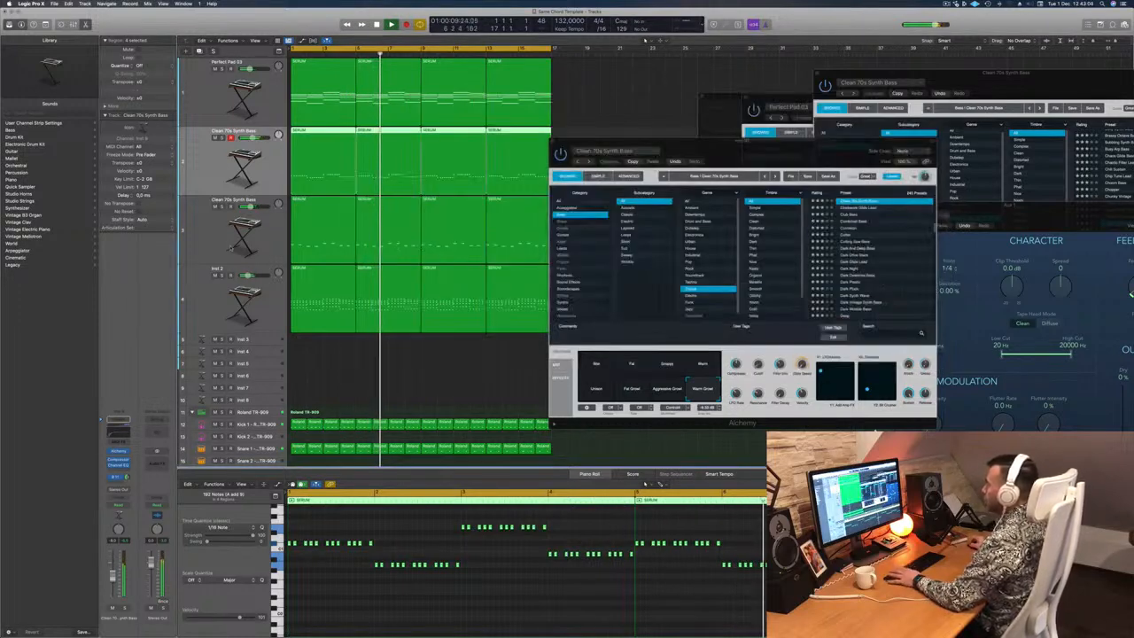
Add a Channel EQ to Inst 2 with a low cut at 119 Hz and a +1.2 dB boost at 185 Hz.
click(218, 290)
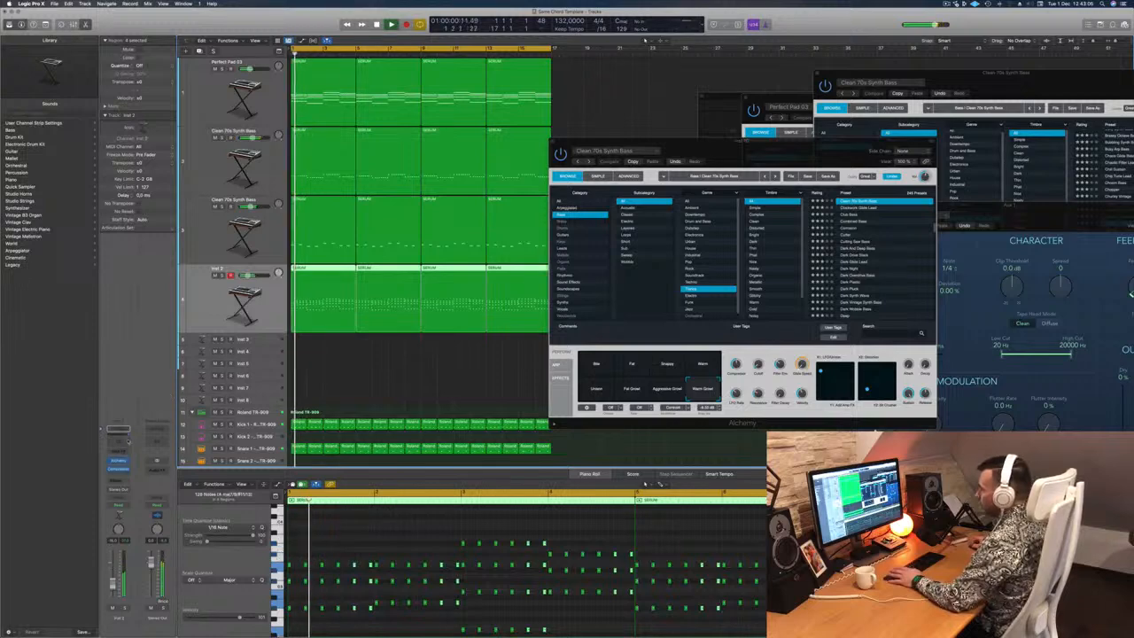
click(118, 441)
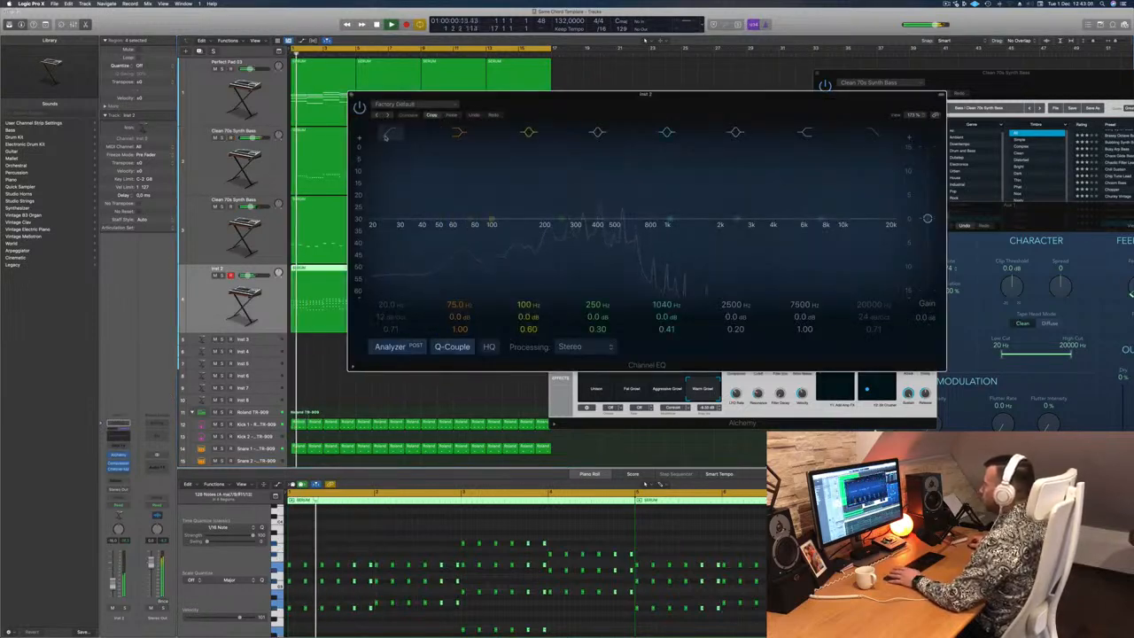
click(388, 133)
drag(382, 198, 539, 214)
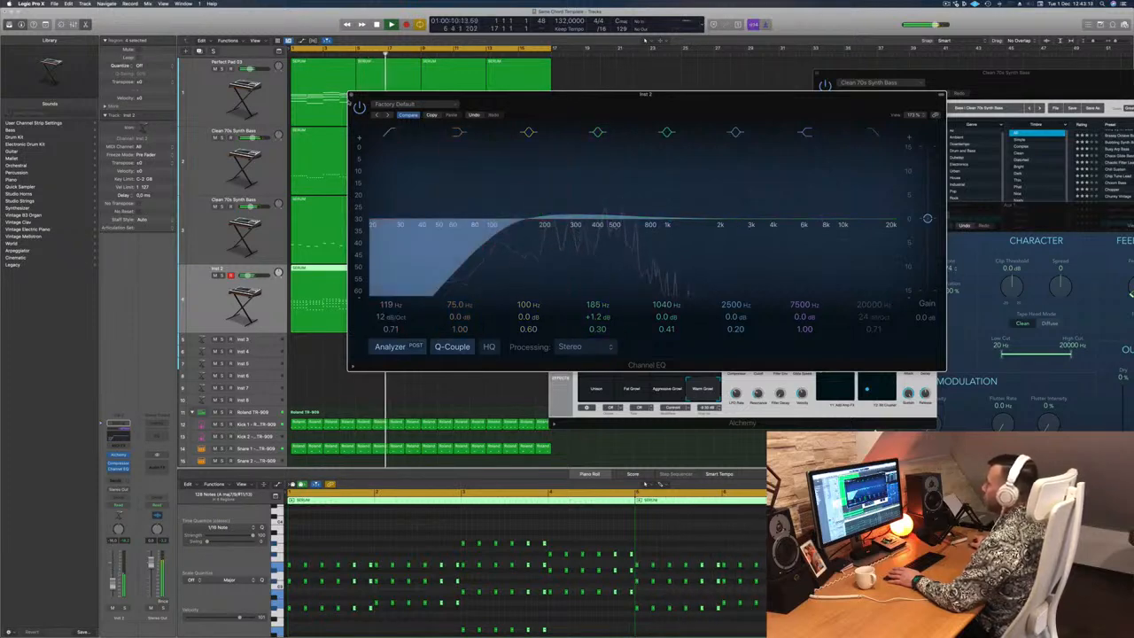
click(351, 95)
key(Return)
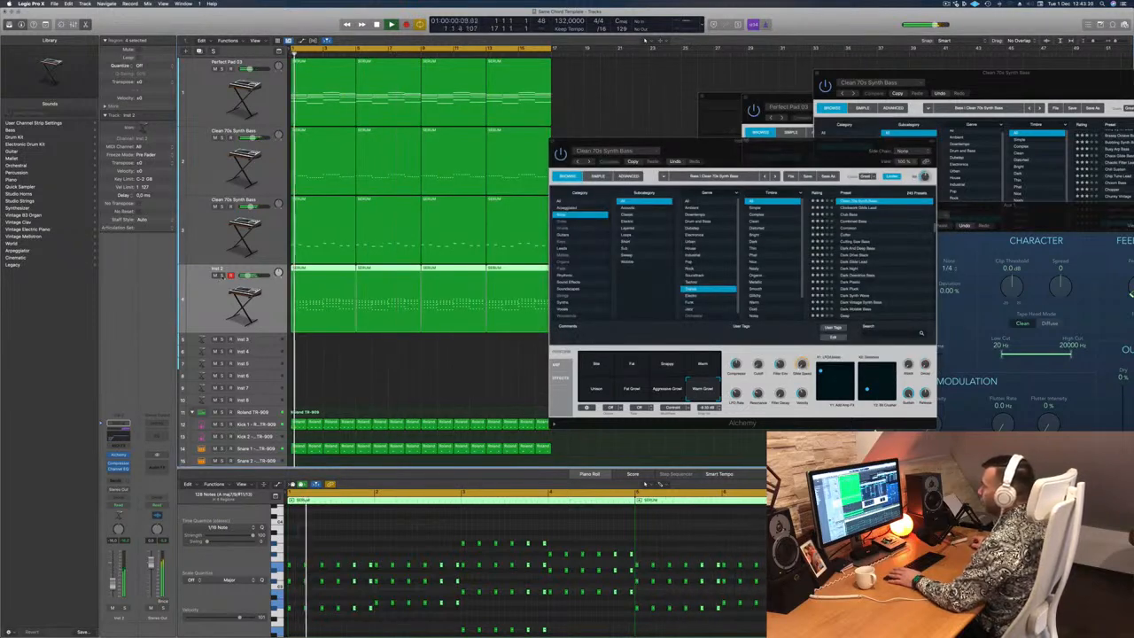
Rename the Inst 2 track as Stabs.
key(s)
key(Return)
double_click(218, 268)
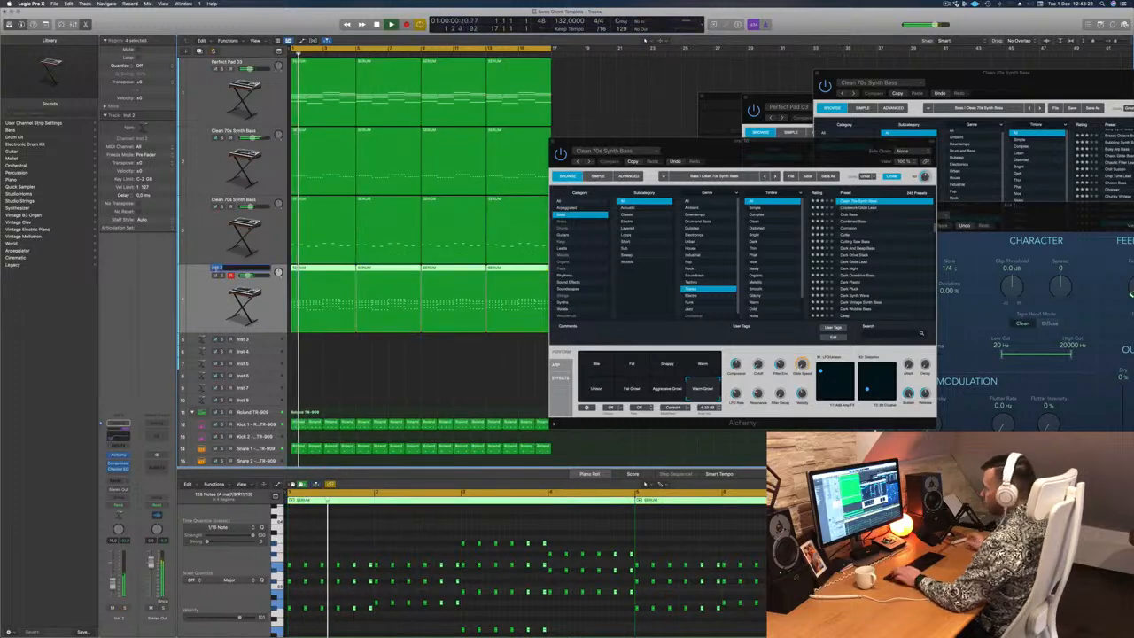
text(Stabs)
key(Return)
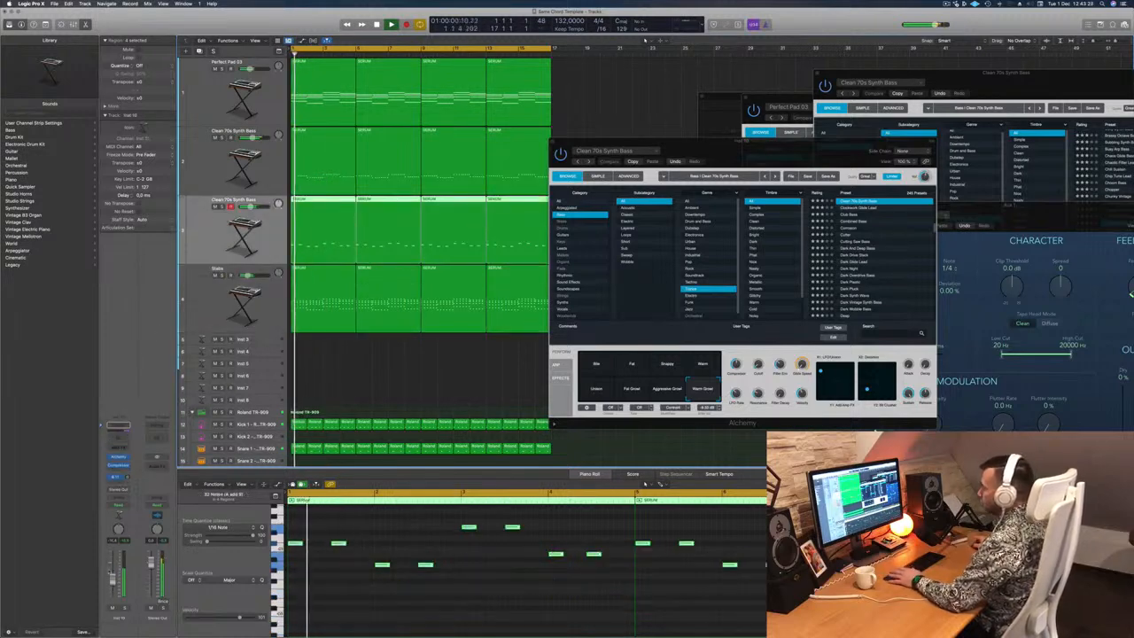
Solo the second Clean 70s Synth Bass track briefly during playback and return to the full mix.
click(204, 233)
key(s)
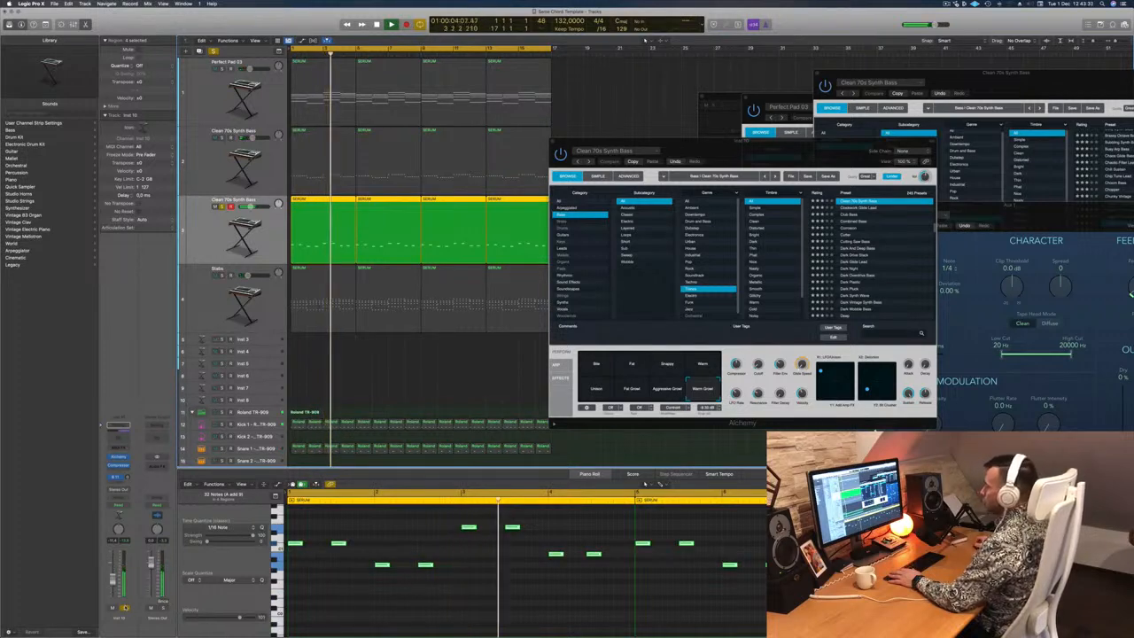
key(s)
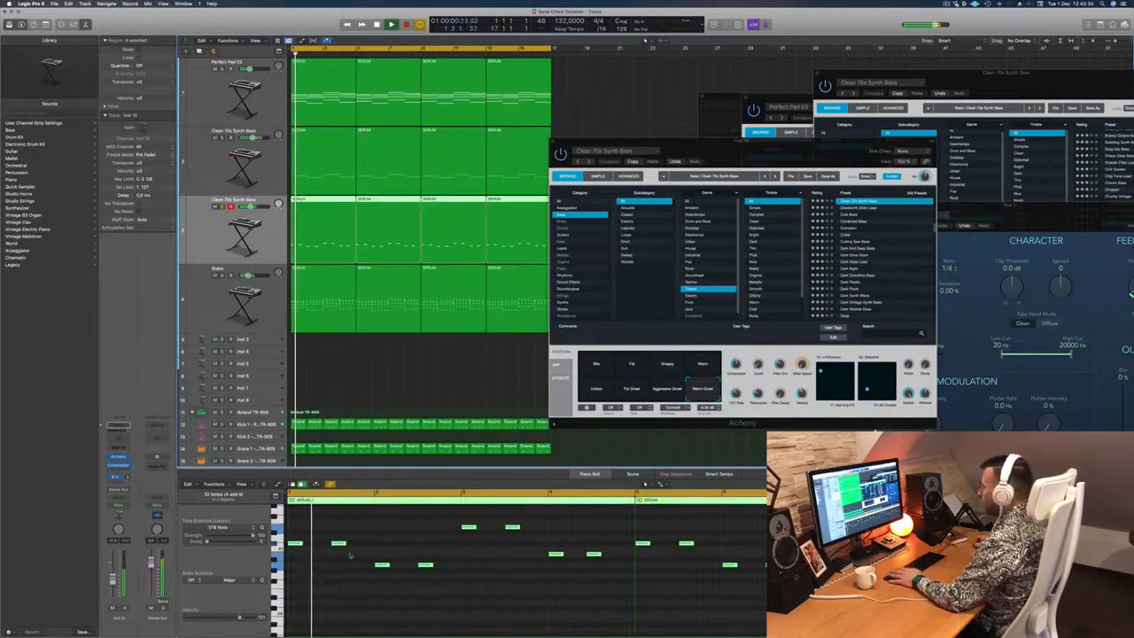
Lengthen all notes of the second Clean 70s Synth Bass part together and play back the result.
key(space)
key(super+a)
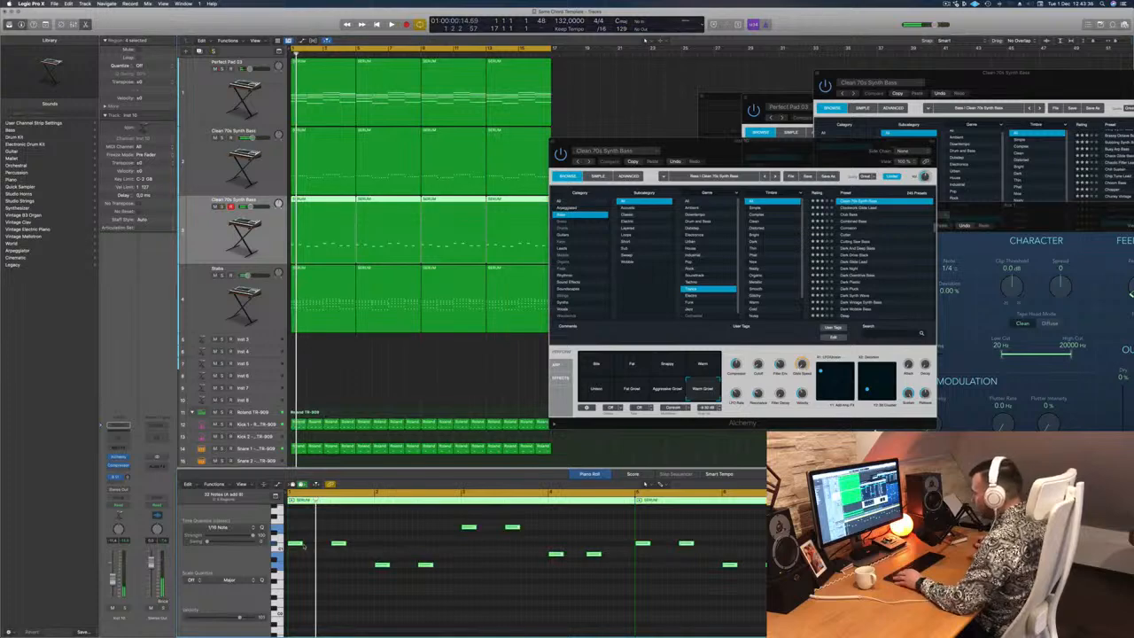
drag(301, 543, 305, 544)
key(space)
key(super+Left)
key(super+Left)
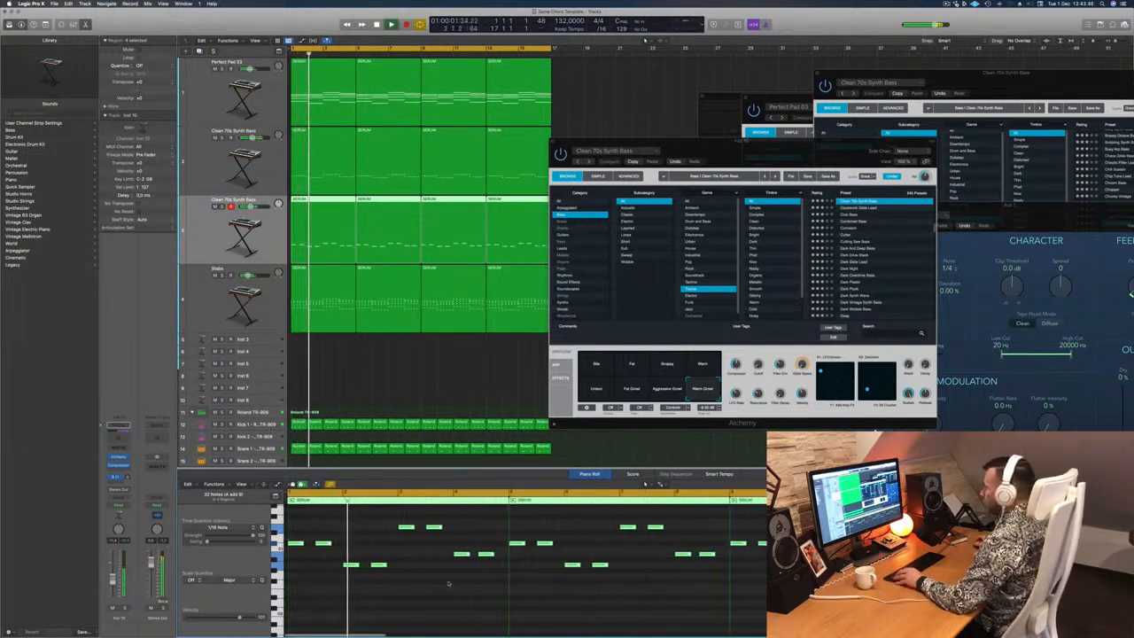
key(super+Left)
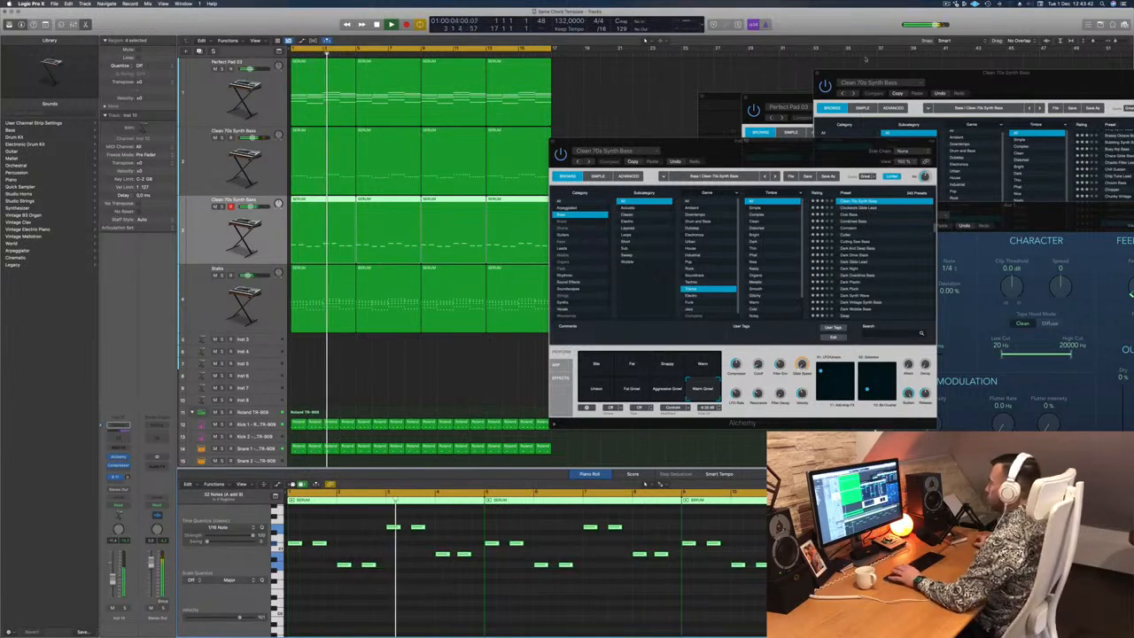
Adjust the filter envelope amount of the second Clean 70s Synth Bass in Alchemy during playback and close its window.
drag(790, 141, 771, 139)
key(Return)
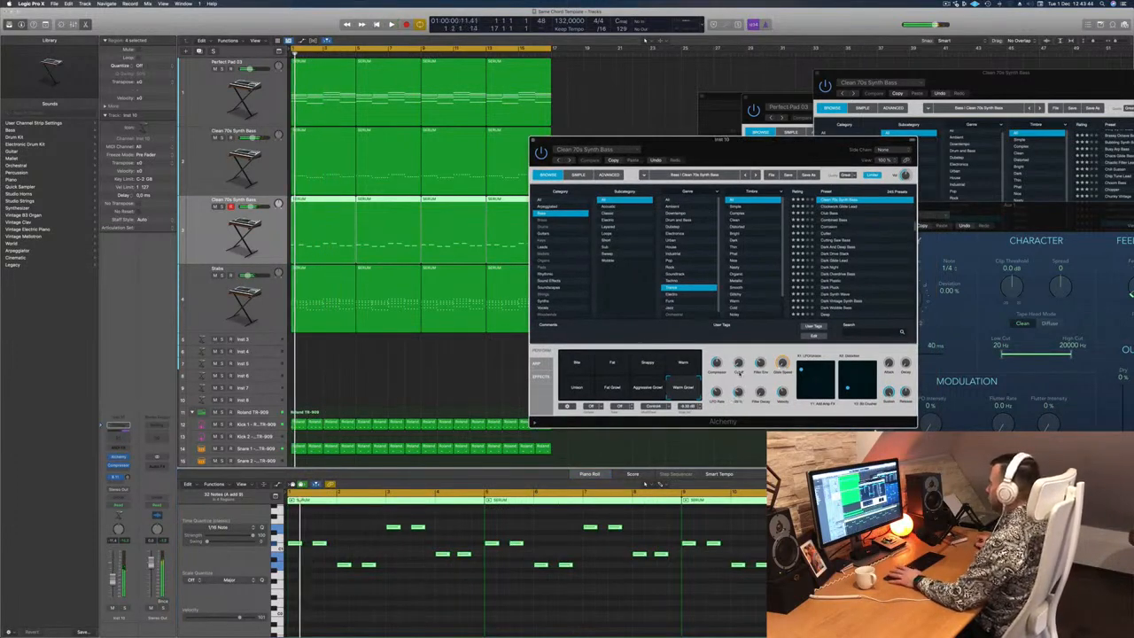
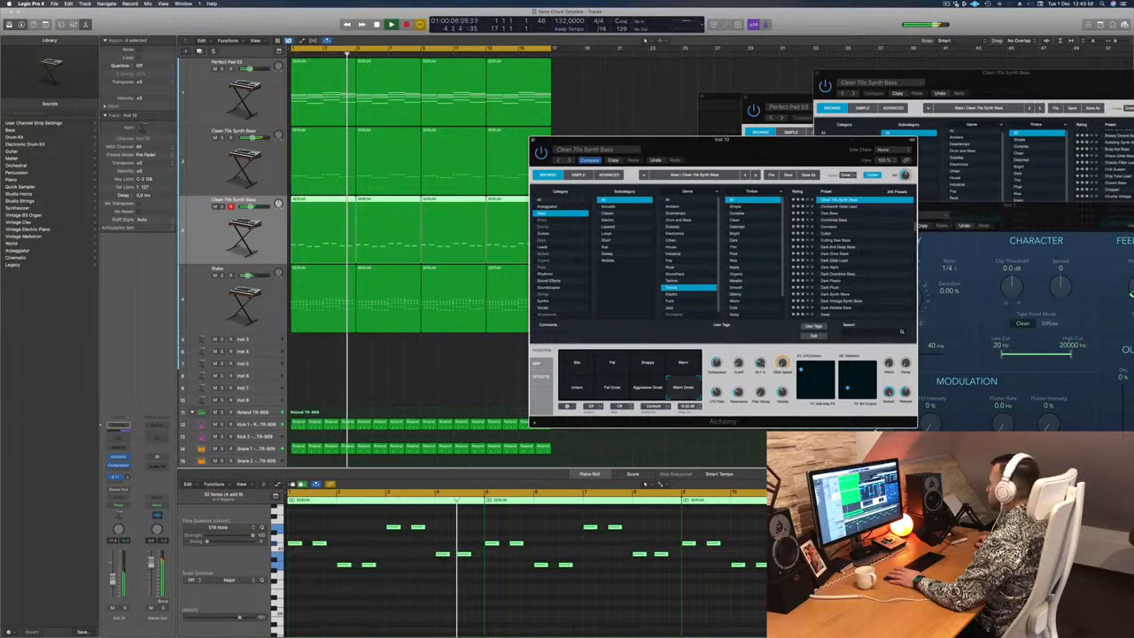
drag(766, 139, 790, 132)
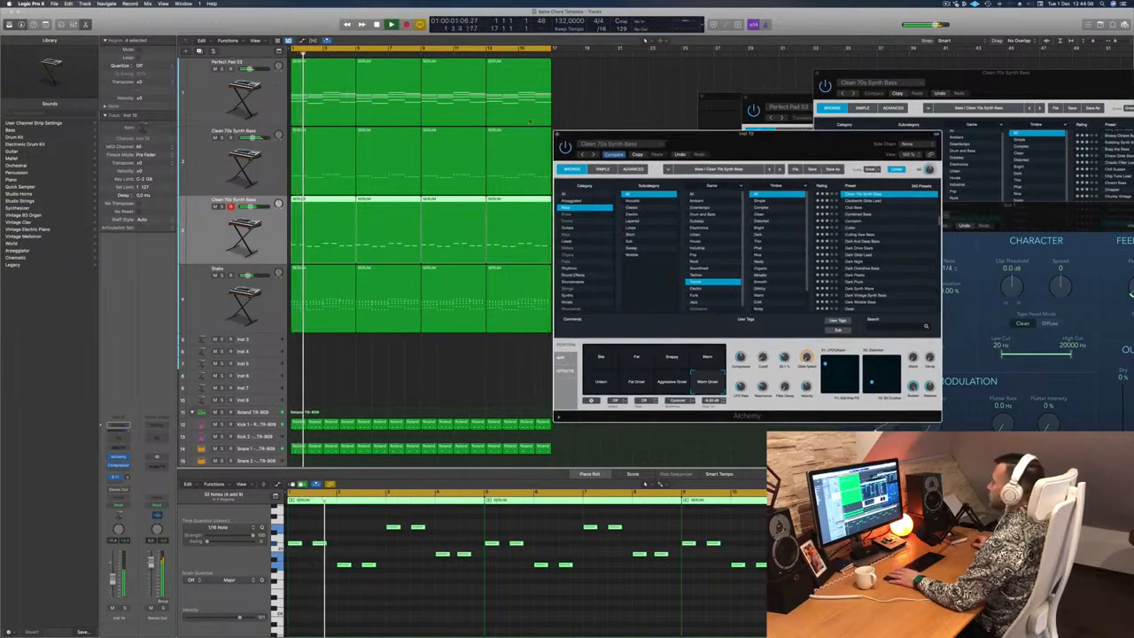
click(557, 133)
click(245, 299)
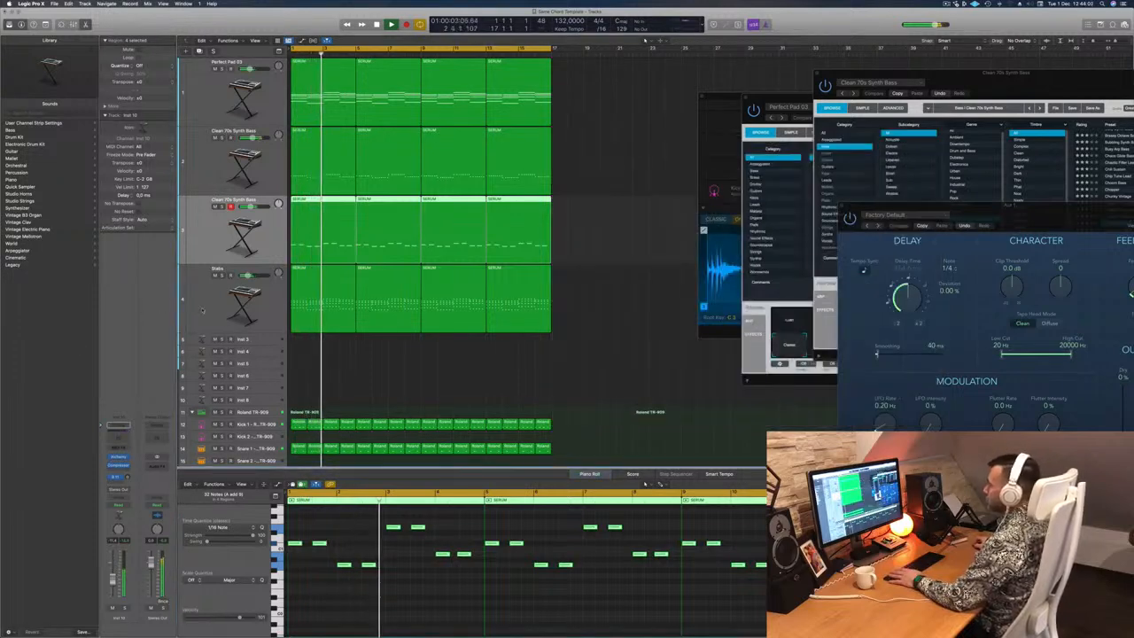
click(214, 247)
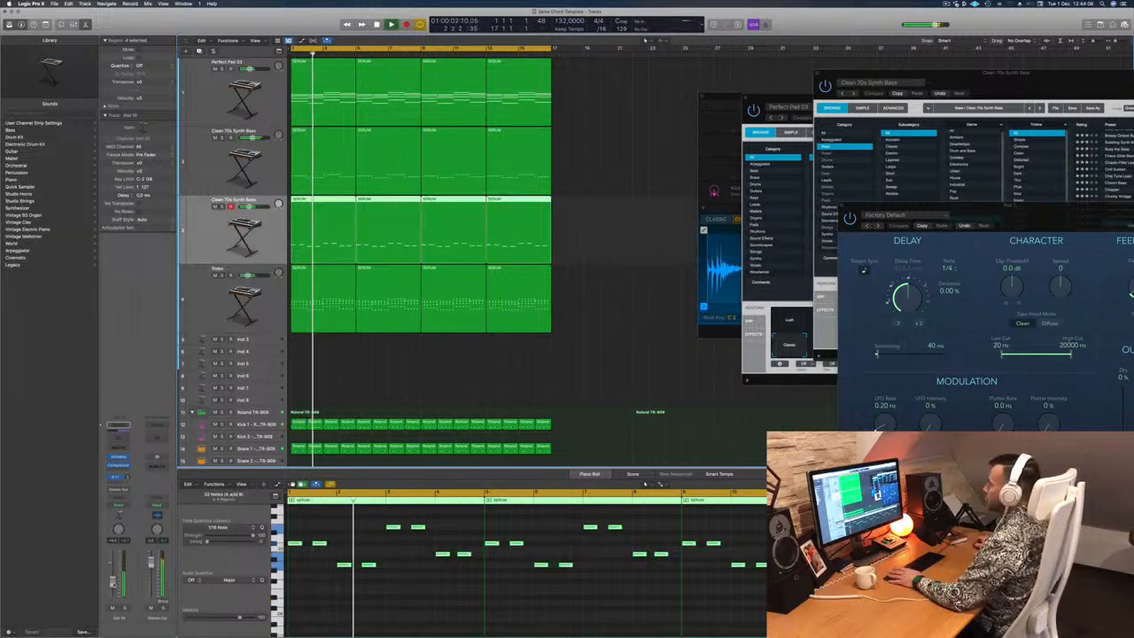
Adjust the cutoff of the Perfect Pad 03 sound in Alchemy while the arrangement plays.
click(230, 146)
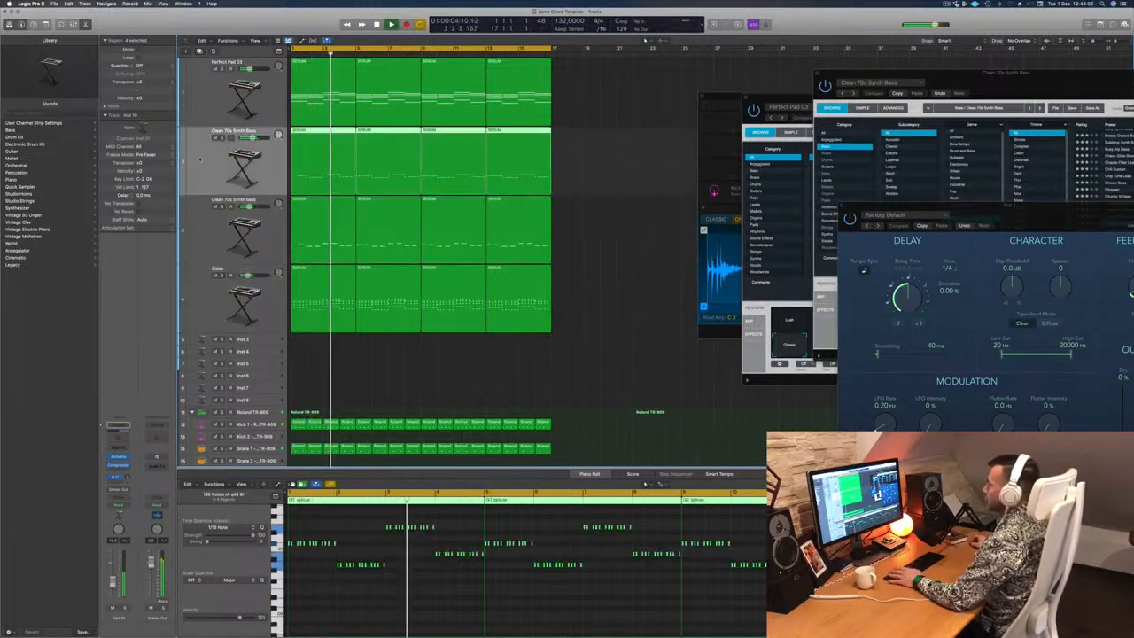
key(Return)
click(120, 452)
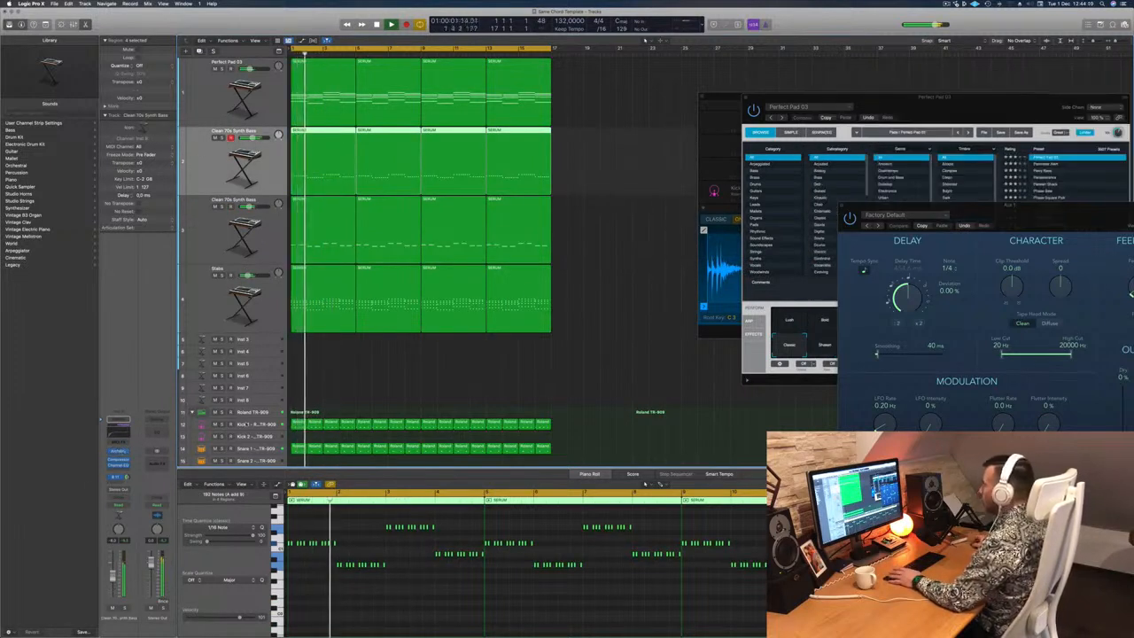
key(Return)
drag(956, 99, 741, 113)
key(Return)
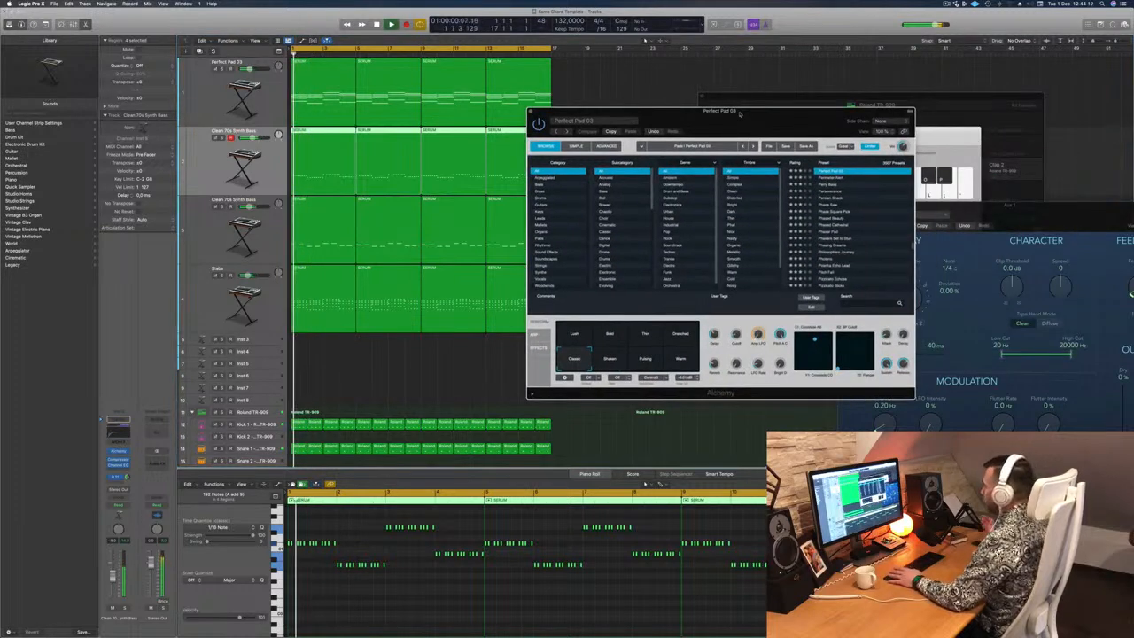
key(Return)
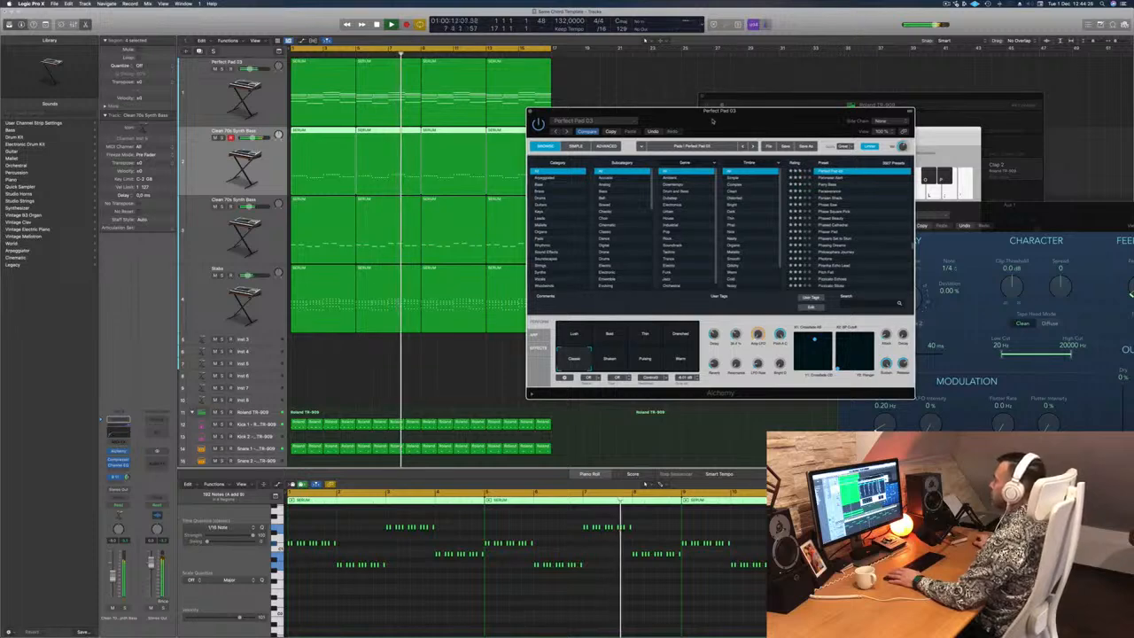
drag(744, 112, 605, 124)
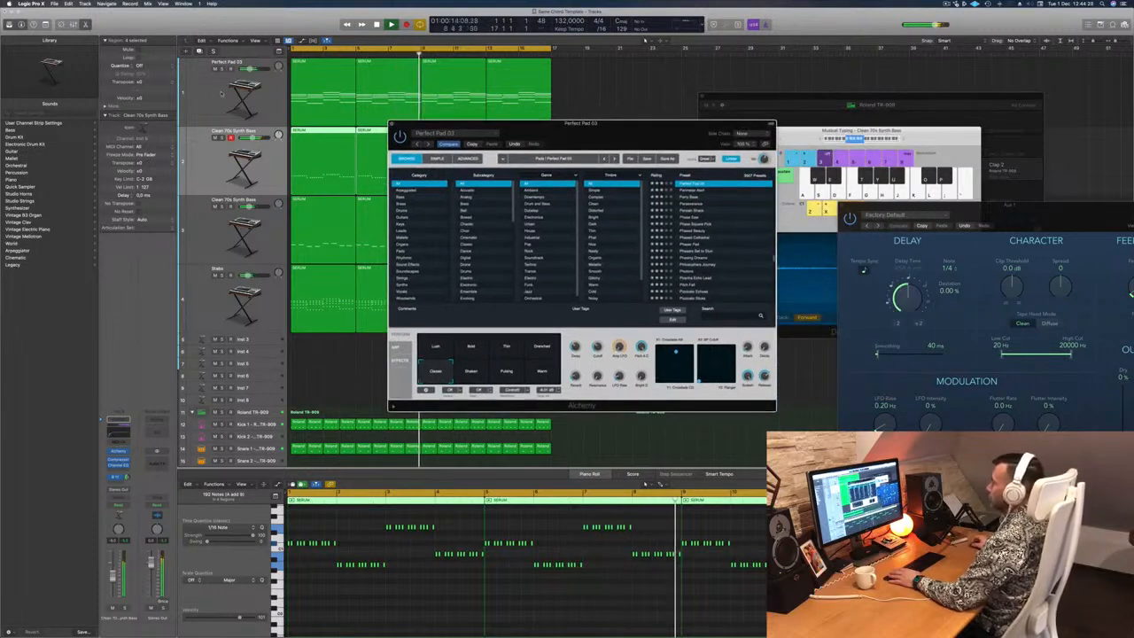
Duplicate the Perfect Pad 03 track together with its regions.
click(194, 101)
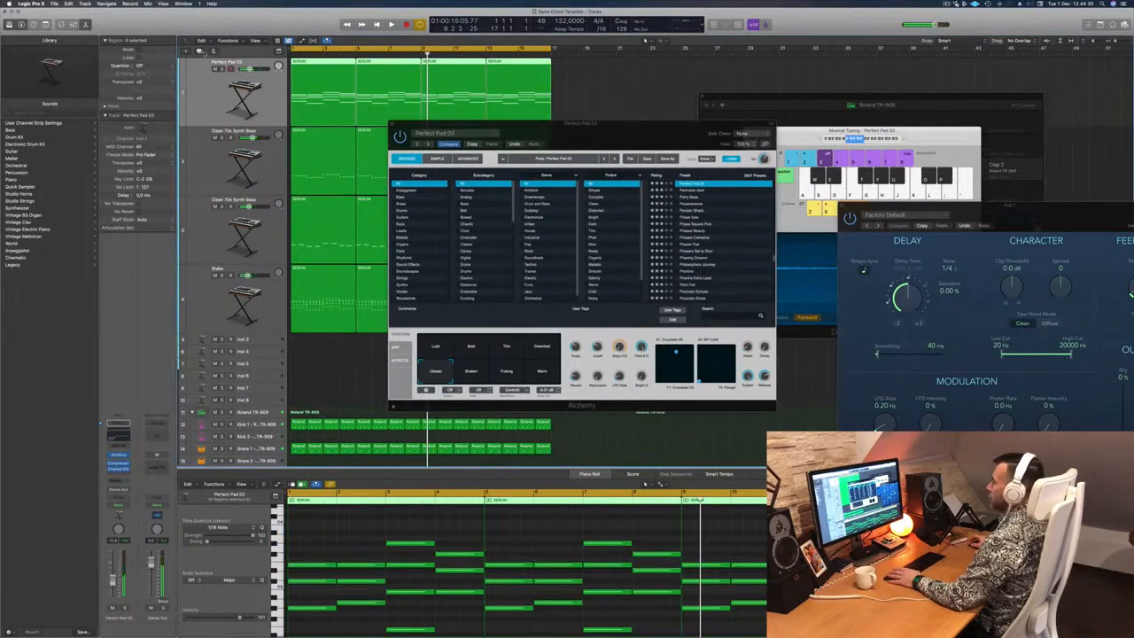
key(super+d)
drag(626, 121, 321, 132)
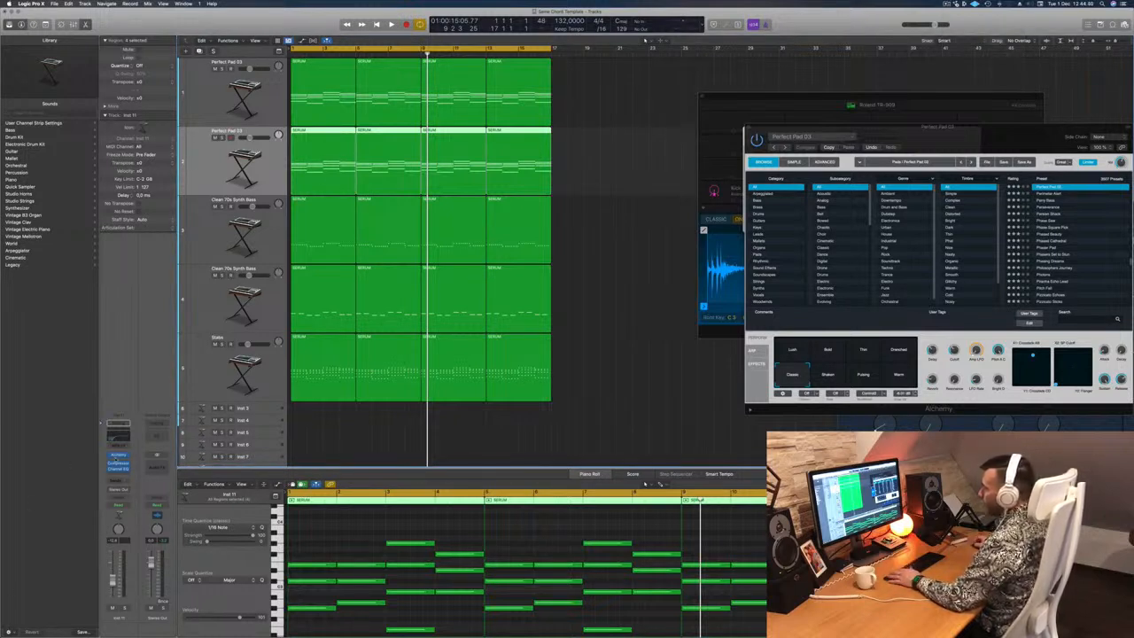
Open Alchemy on the duplicated pad track and filter its presets to the Arpeggiated category and Trance genre.
click(119, 456)
drag(598, 99, 724, 194)
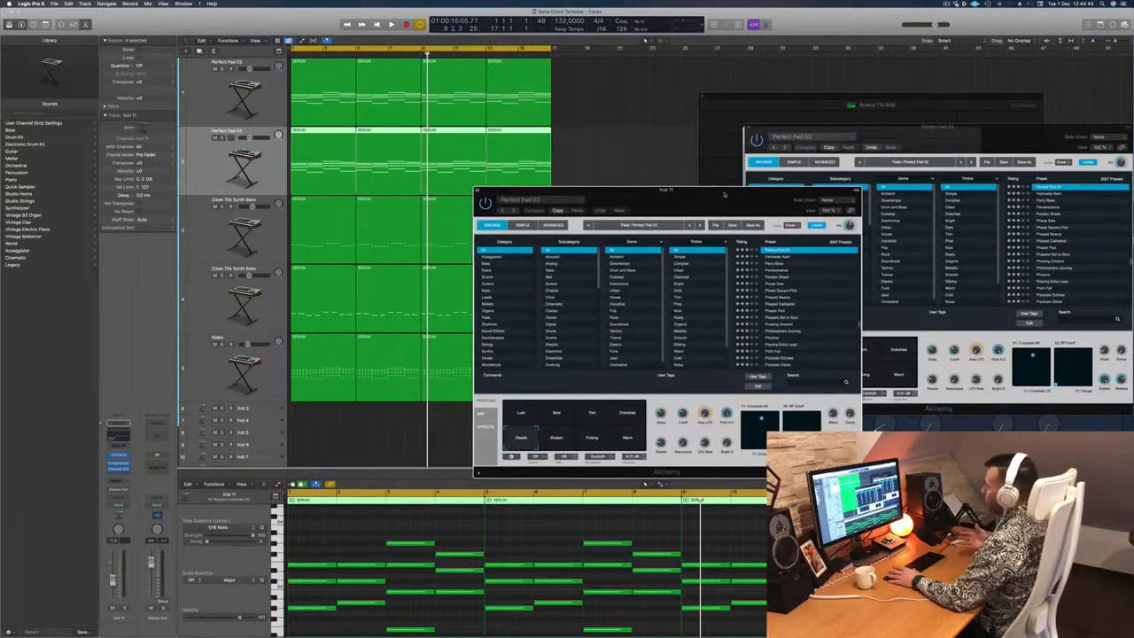
drag(724, 194, 734, 82)
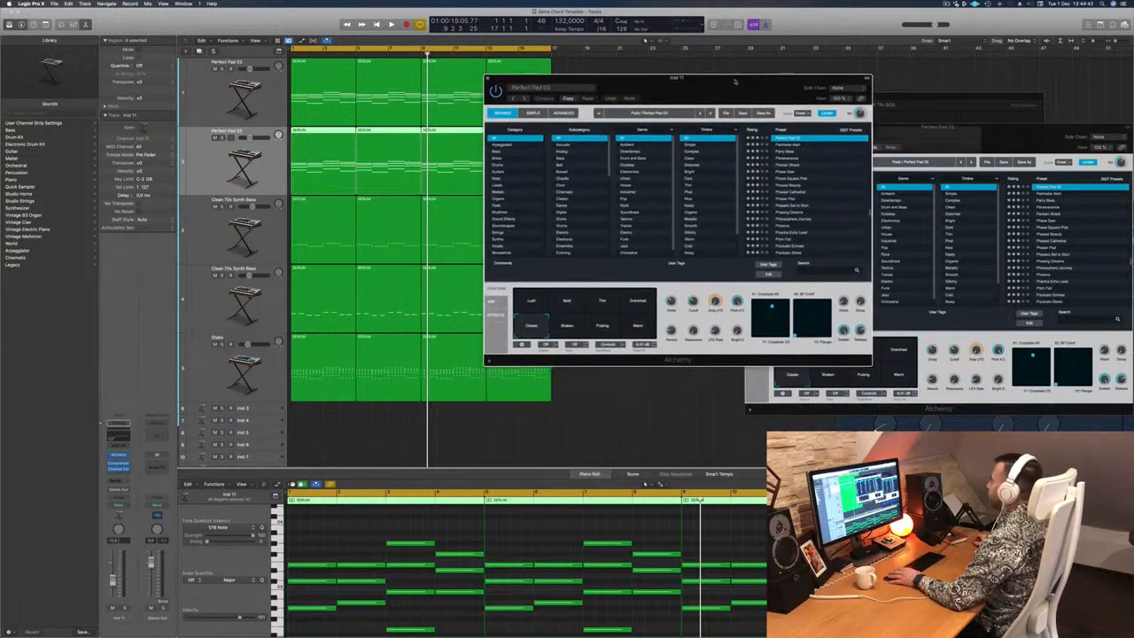
click(501, 144)
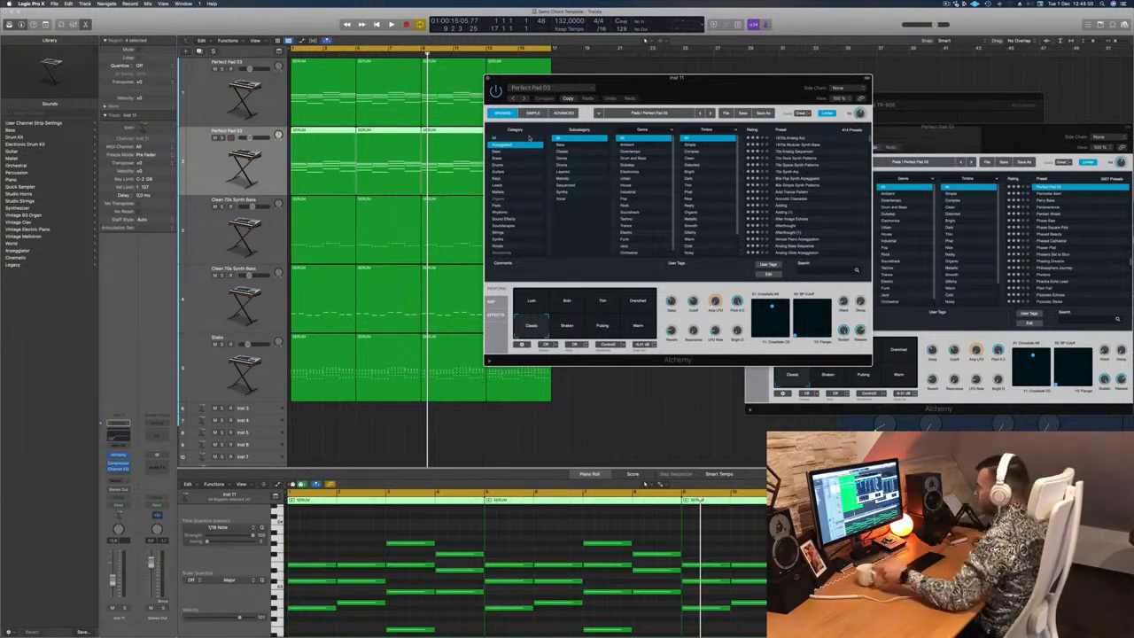
drag(717, 92, 751, 100)
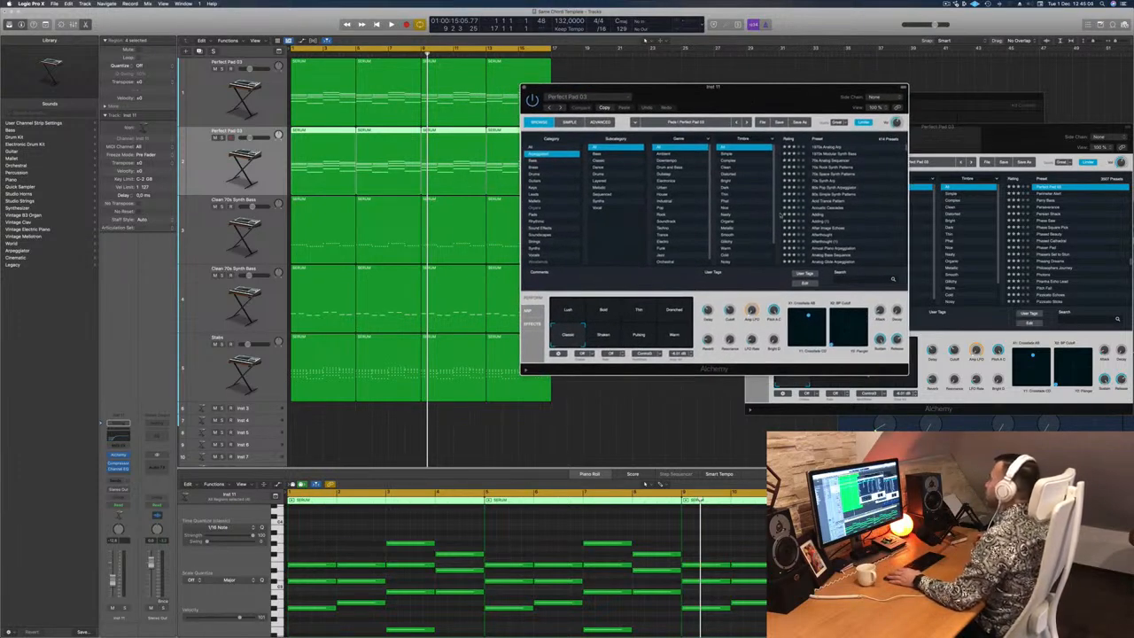
click(664, 235)
drag(779, 93, 760, 76)
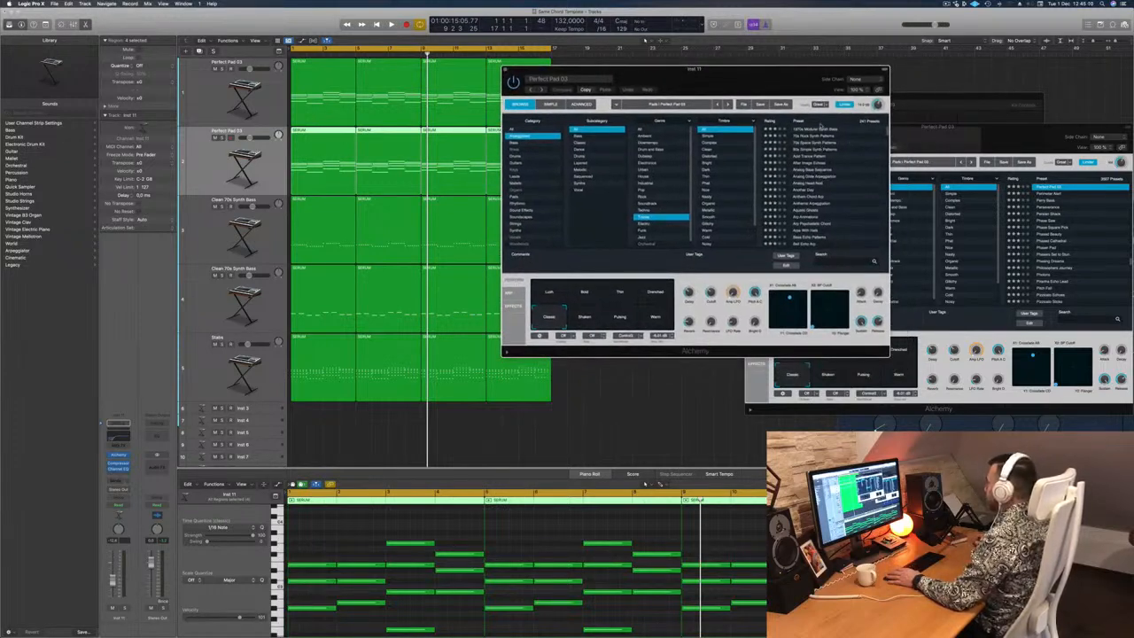
Load the 1970s Modular Synth Bass preset on the duplicated track and audition it.
drag(803, 89, 954, 85)
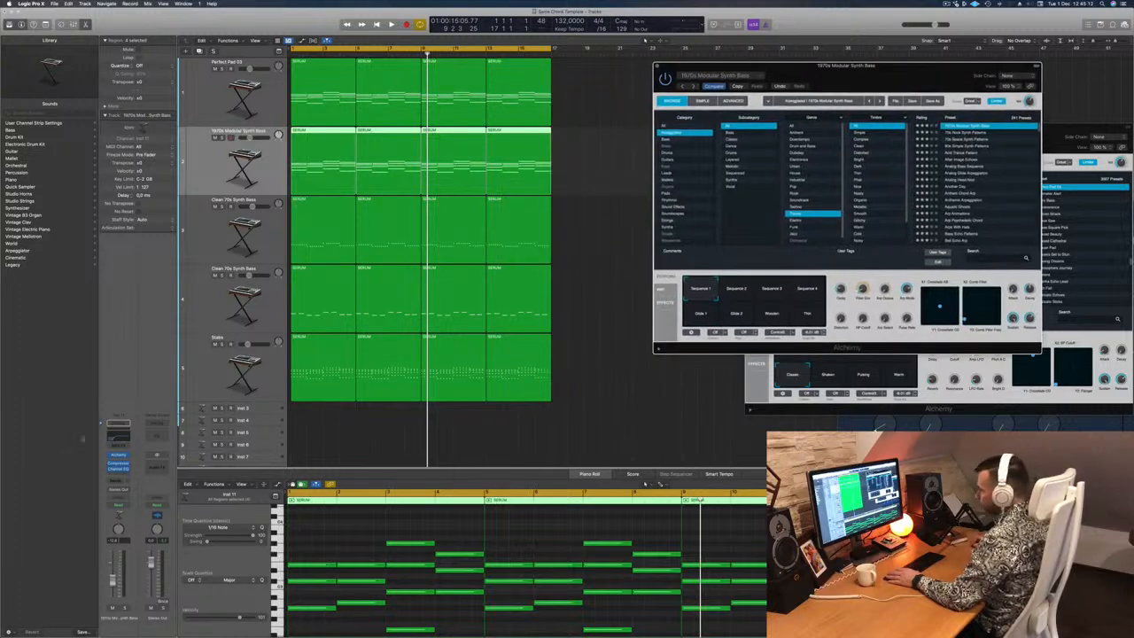
key(space)
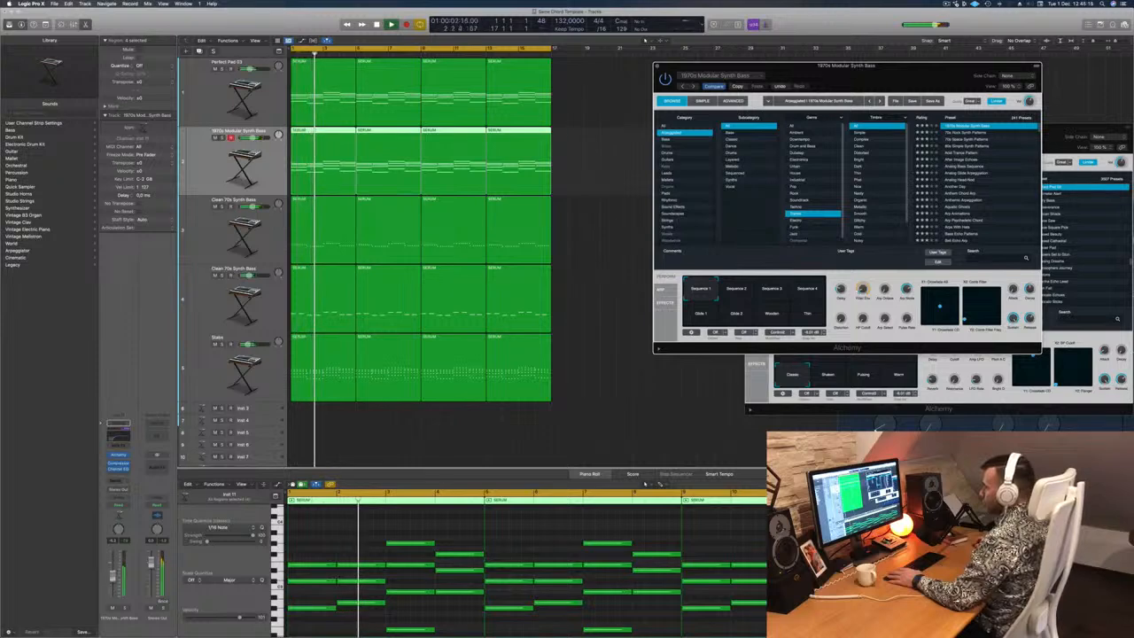
key(space)
Audition the 70s Rock, 70s Space and 80s Simple Synth Patterns presets on the duplicated track.
click(972, 134)
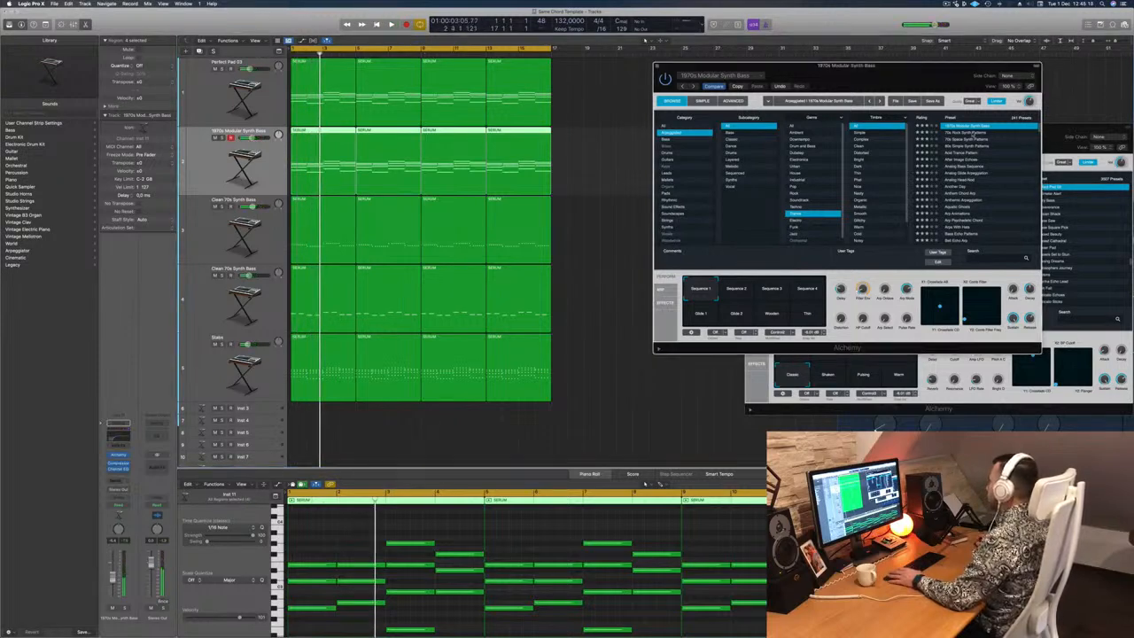
key(space)
drag(958, 75, 834, 54)
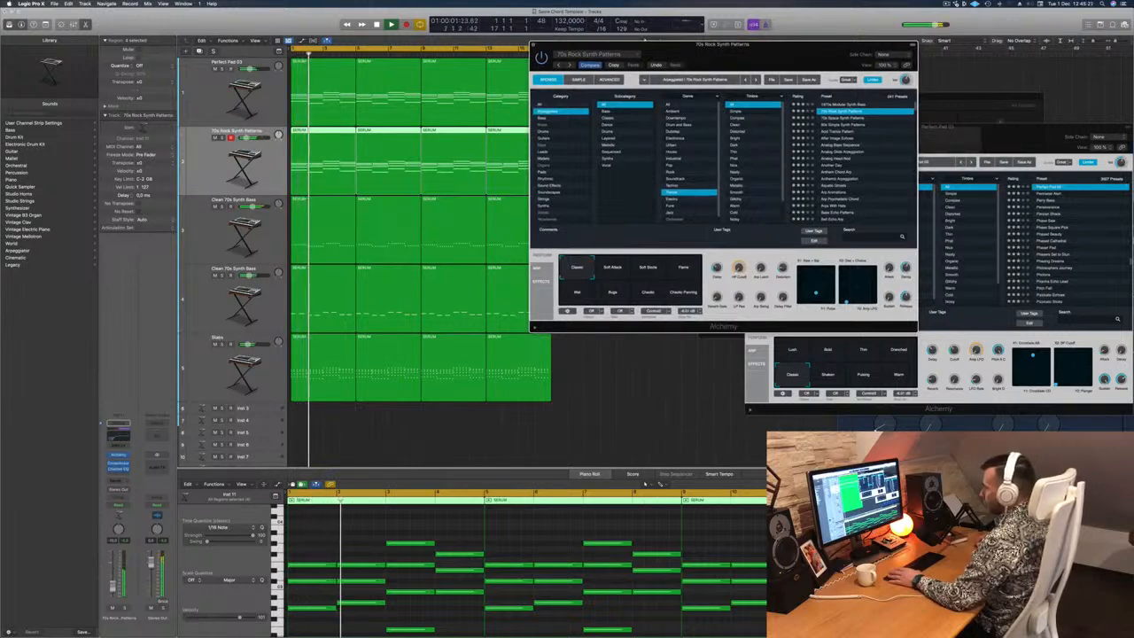
click(644, 40)
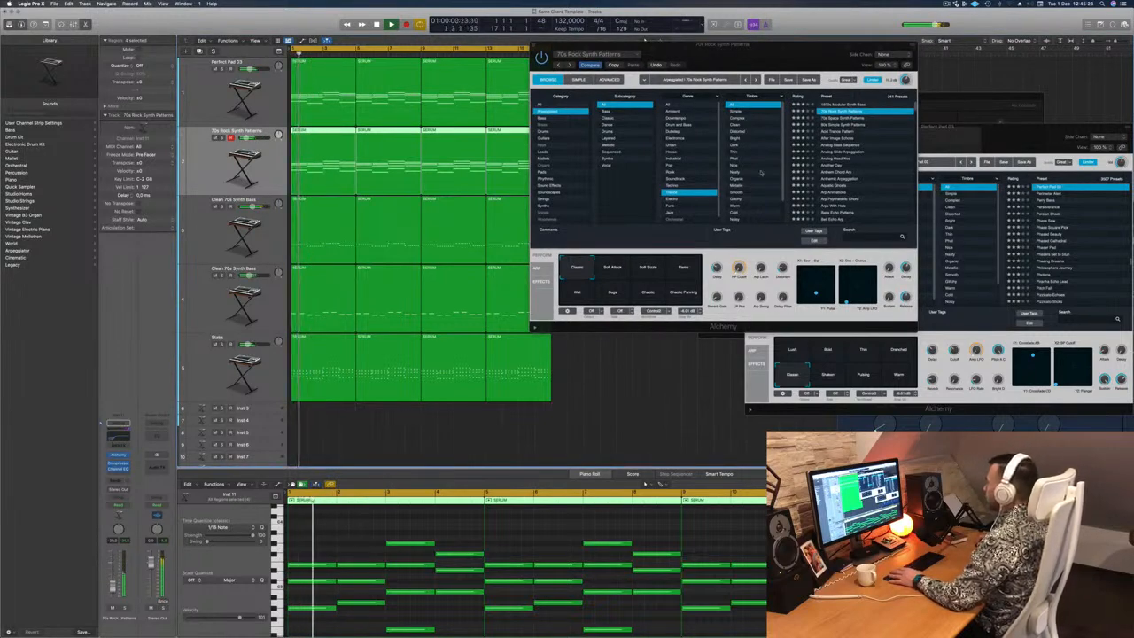
click(847, 118)
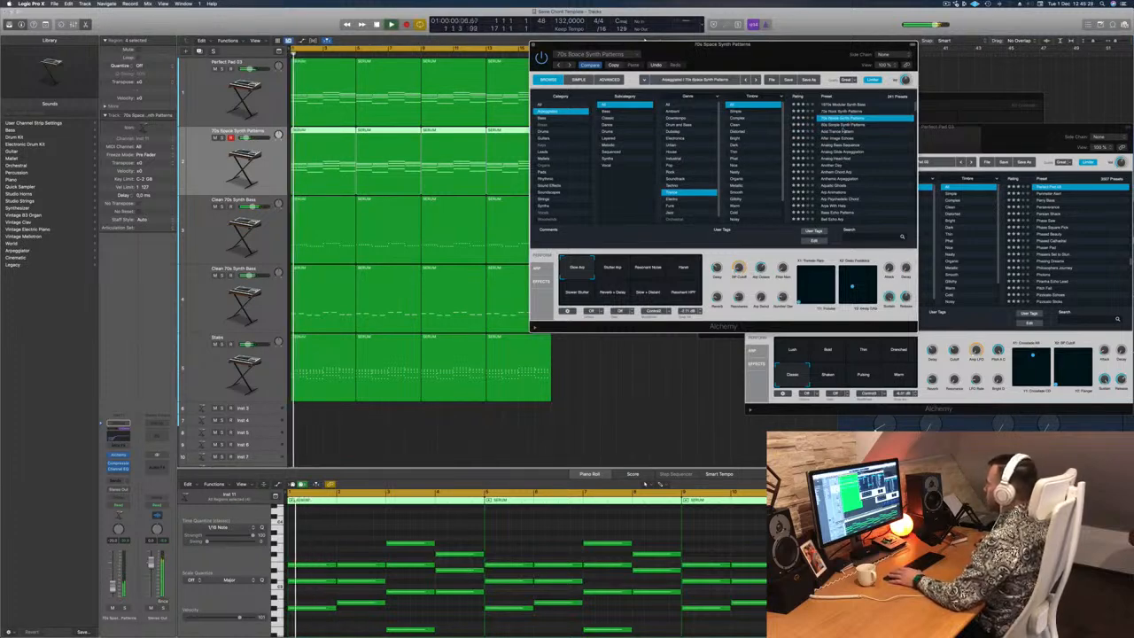
click(846, 125)
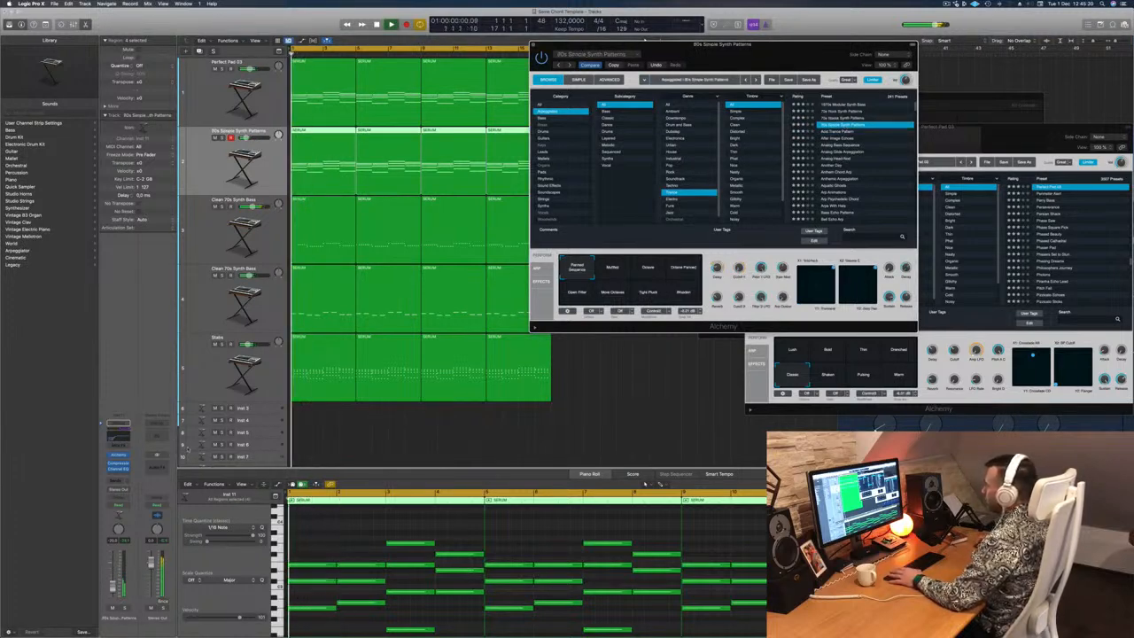
click(242, 165)
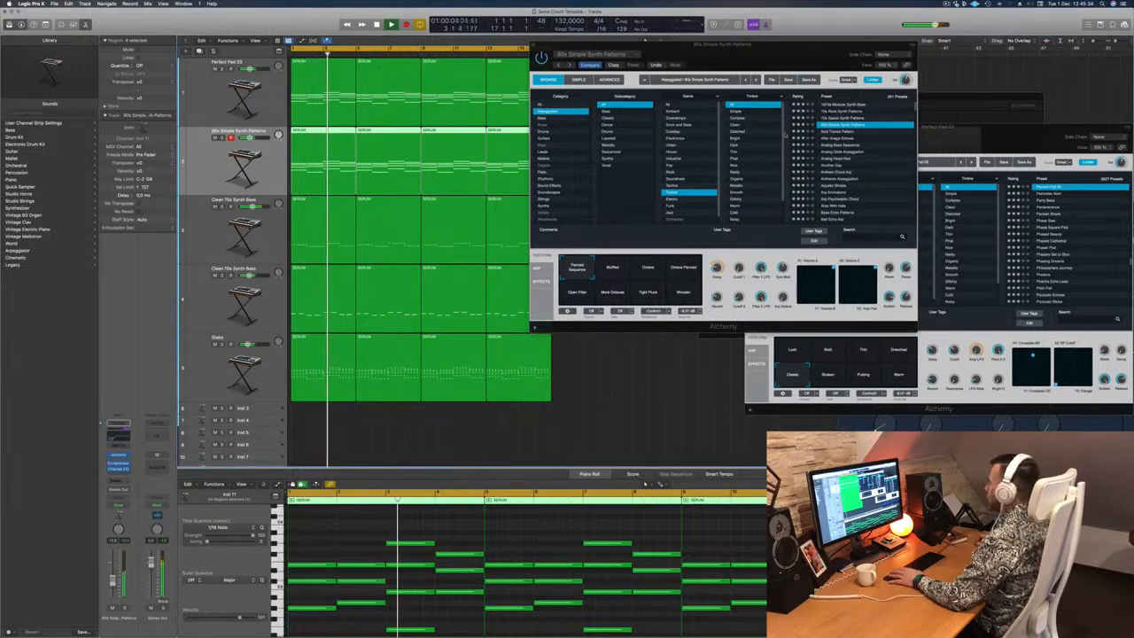
Try the Acid Trance Pattern and After Image Echoes presets on the duplicated track during playback.
click(835, 132)
click(835, 132)
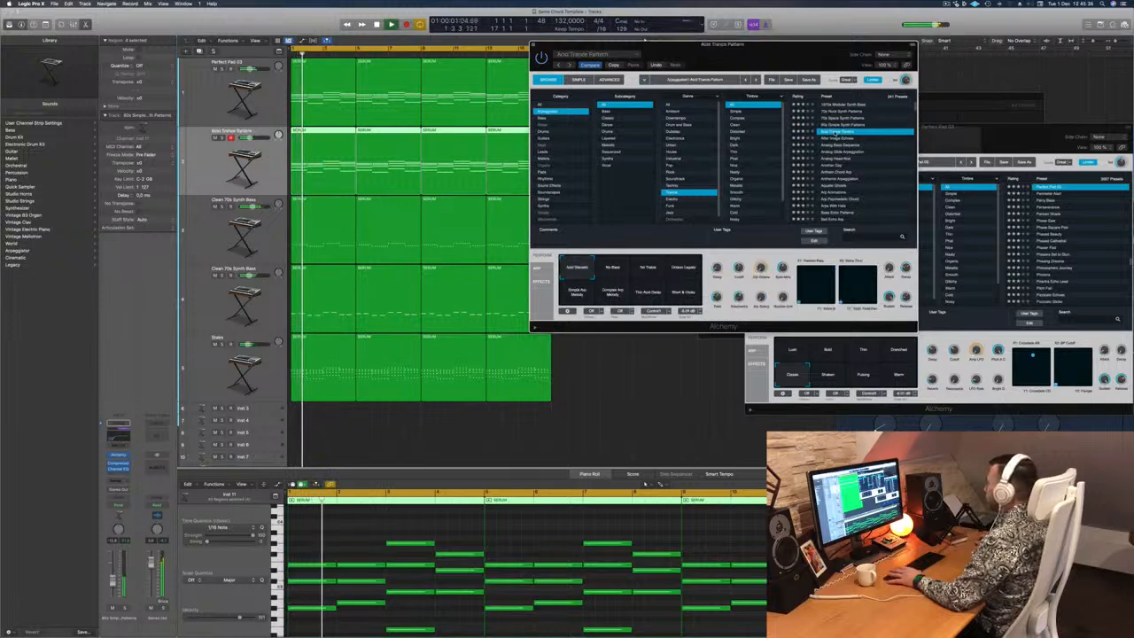
click(839, 139)
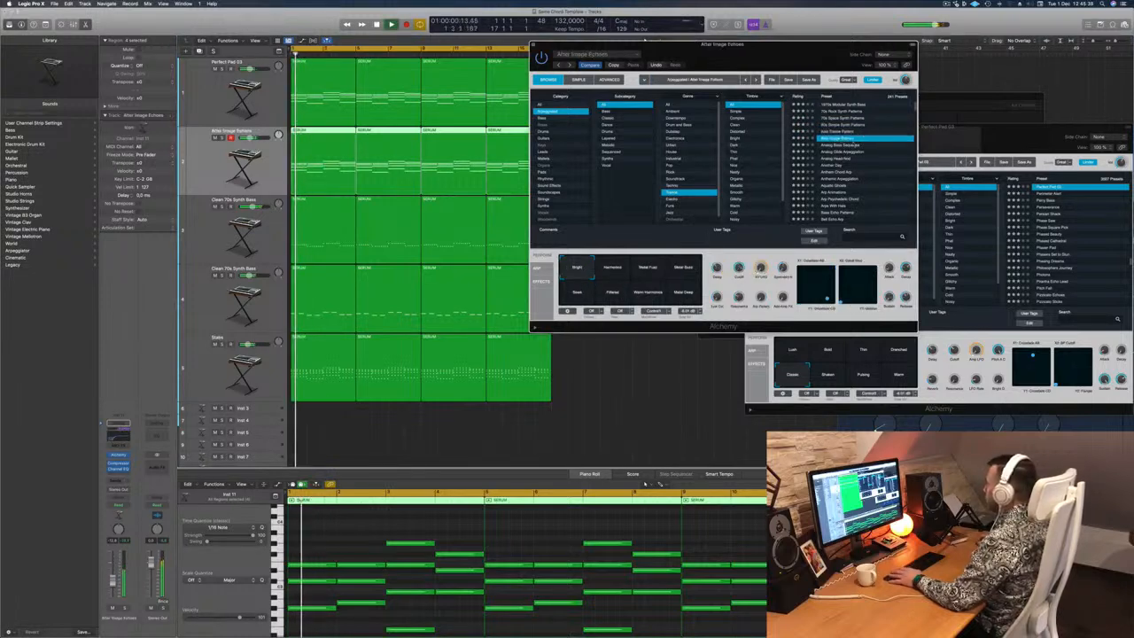
Audition the performance variations of After Image Echoes, including Harmonics, Warm Harmonics and Metal Deep.
drag(763, 57, 802, 69)
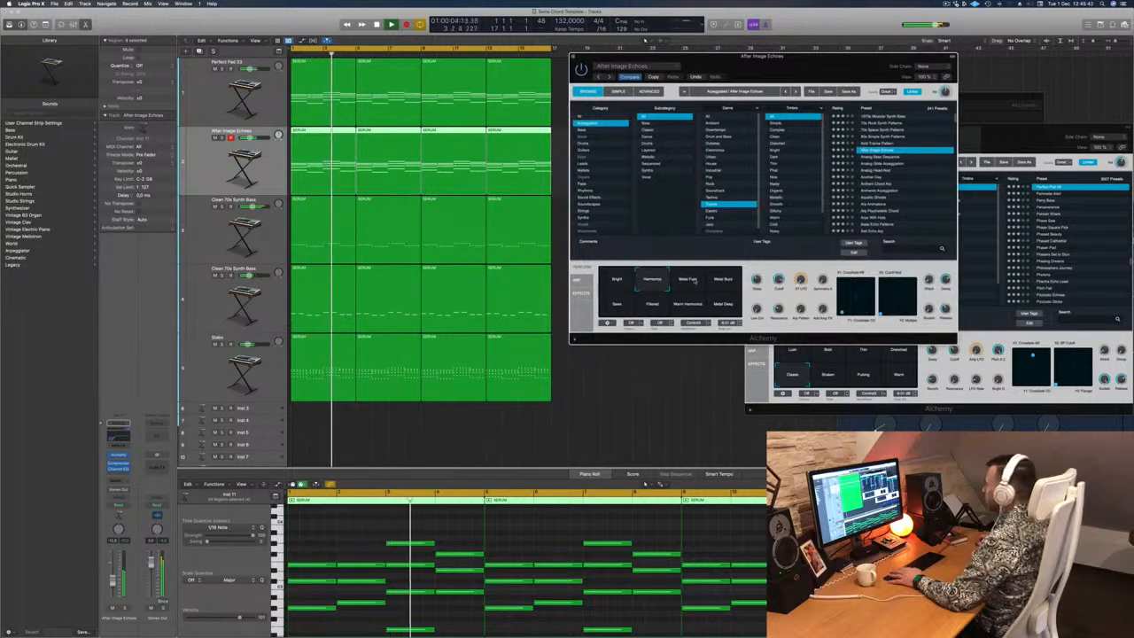
key(space)
click(624, 312)
key(space)
click(695, 308)
click(726, 304)
Audition the Analog Bass Sequence preset and switch to Analog Glide Arpeggiation on the duplicated track.
click(882, 158)
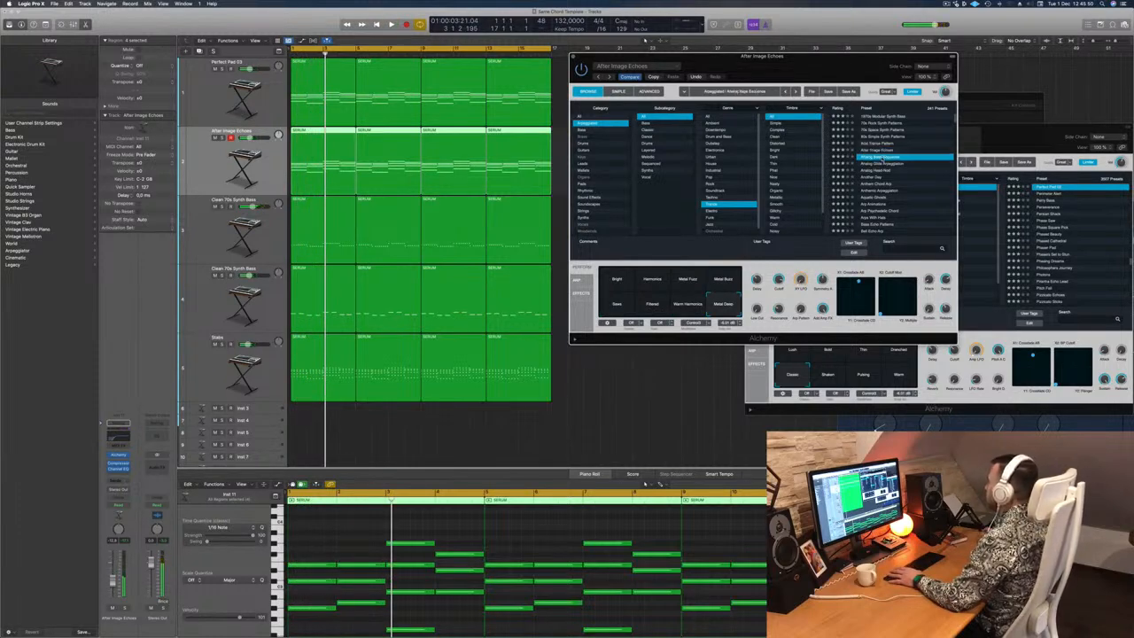
click(886, 165)
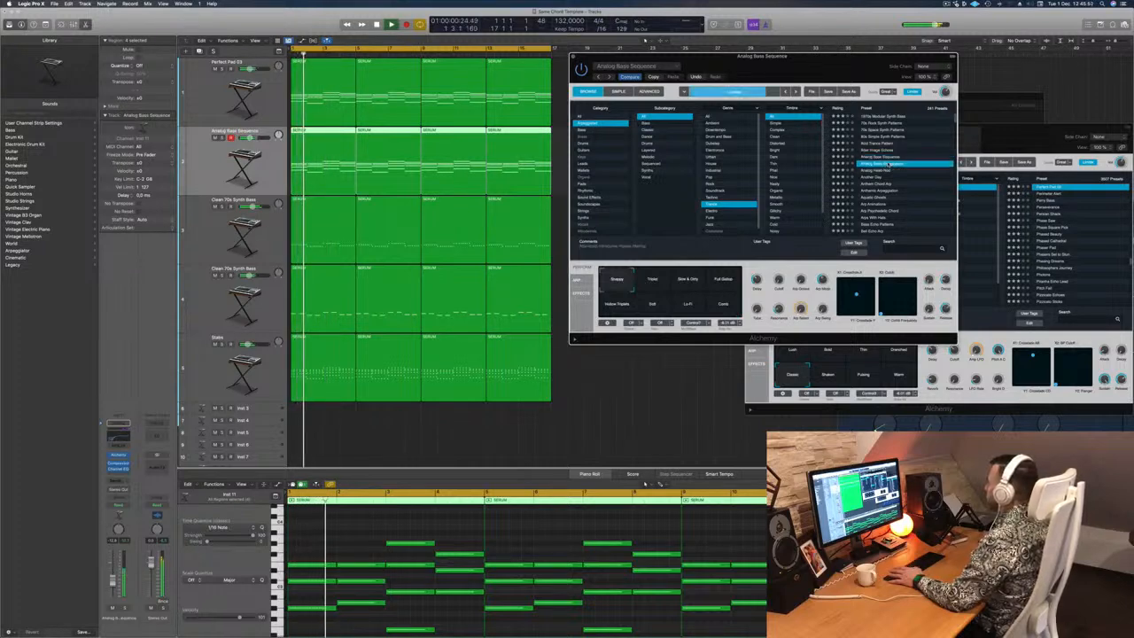
Load the Analog Head-Nod preset and audition its performance variations, including Bright Accents, Phat Delay, Glass Hammer and Broken Percussive.
click(863, 172)
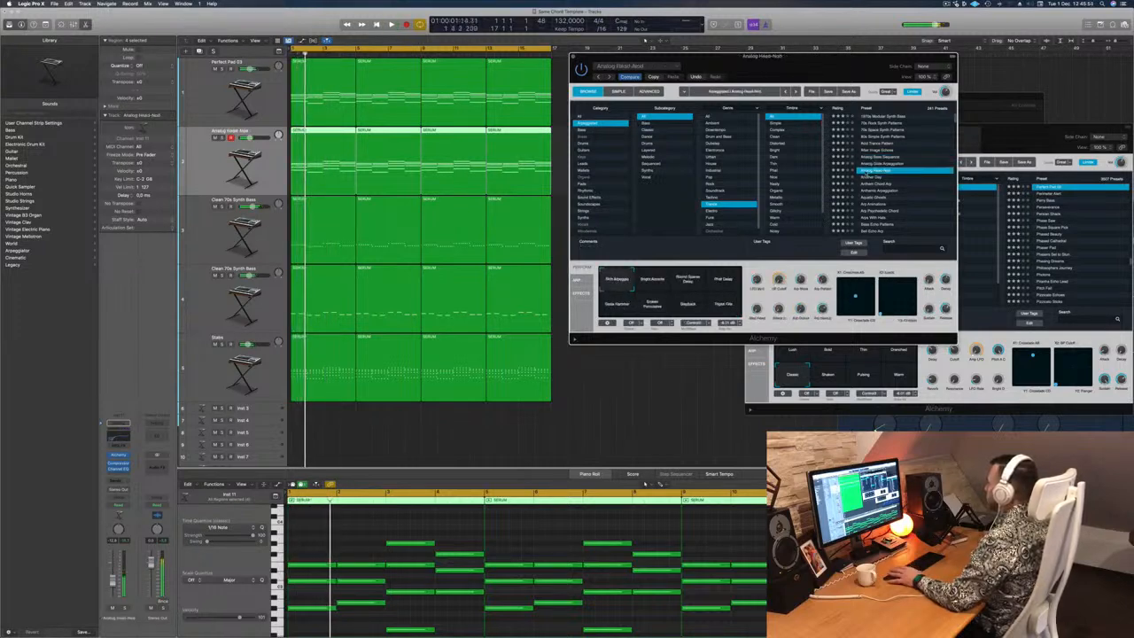
mouse_move(843, 67)
mouse_down()
mouse_move(865, 58)
mouse_move(841, 78)
mouse_up()
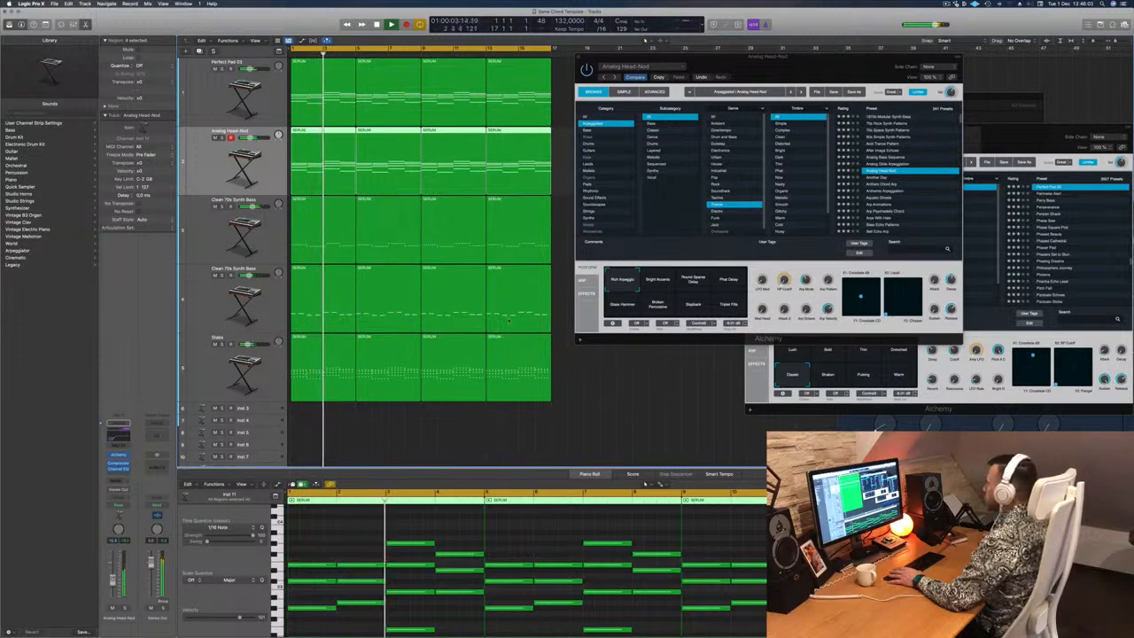
click(657, 285)
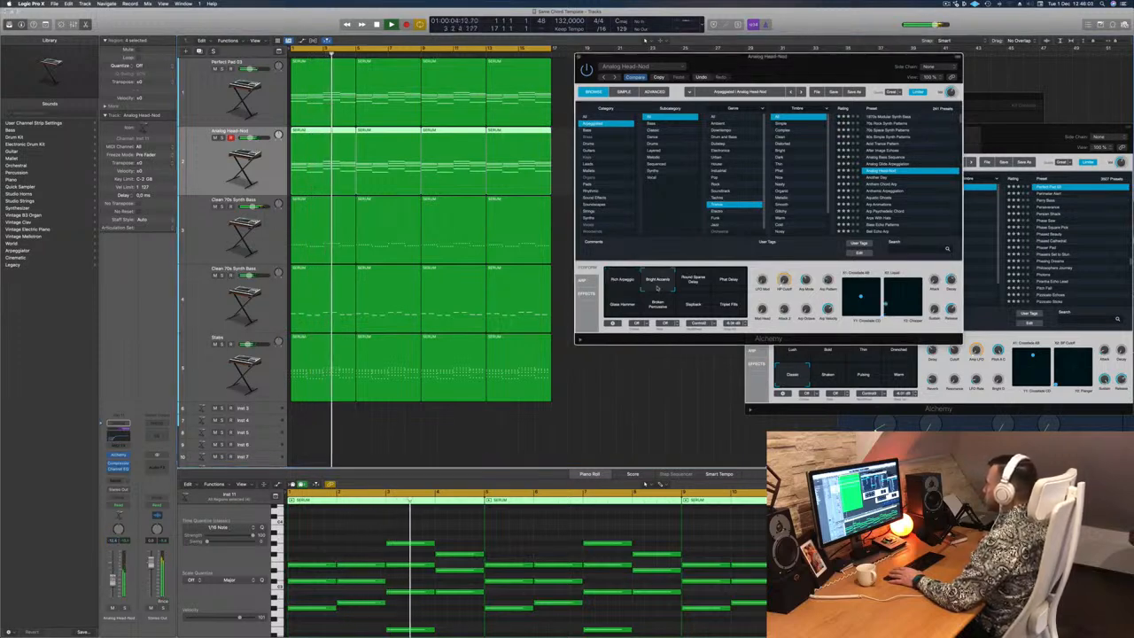
click(694, 282)
click(728, 280)
click(623, 306)
click(658, 306)
click(692, 307)
click(728, 305)
Try the Another Day preset, switch to Anthem Chord Arp on the duplicated track and play it from the start.
click(882, 179)
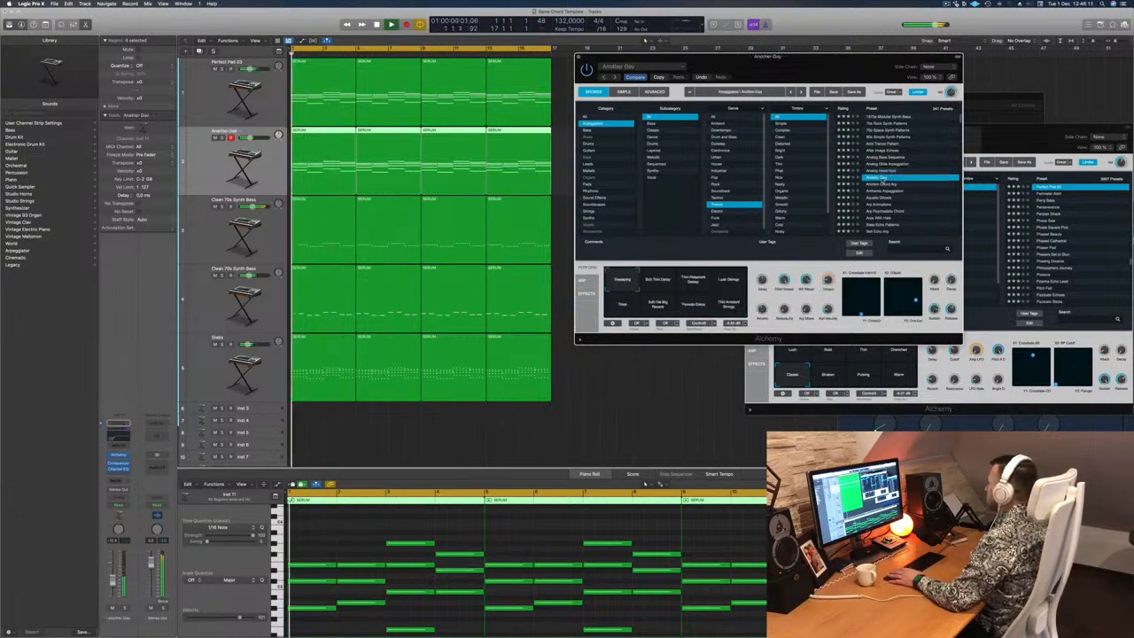
key(Down)
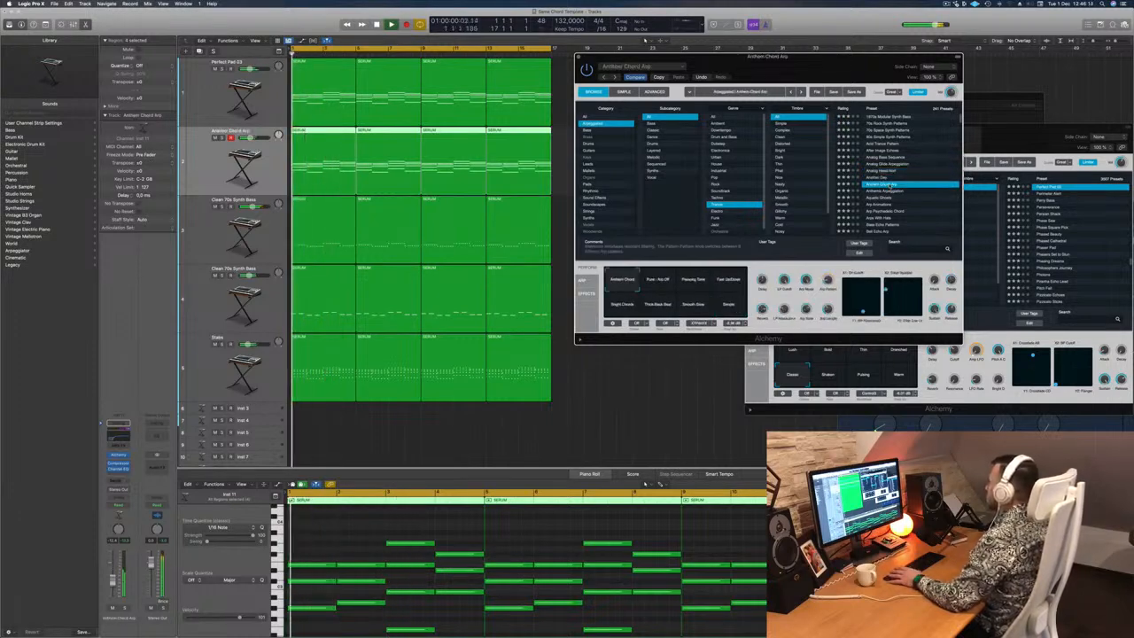
drag(782, 68, 803, 62)
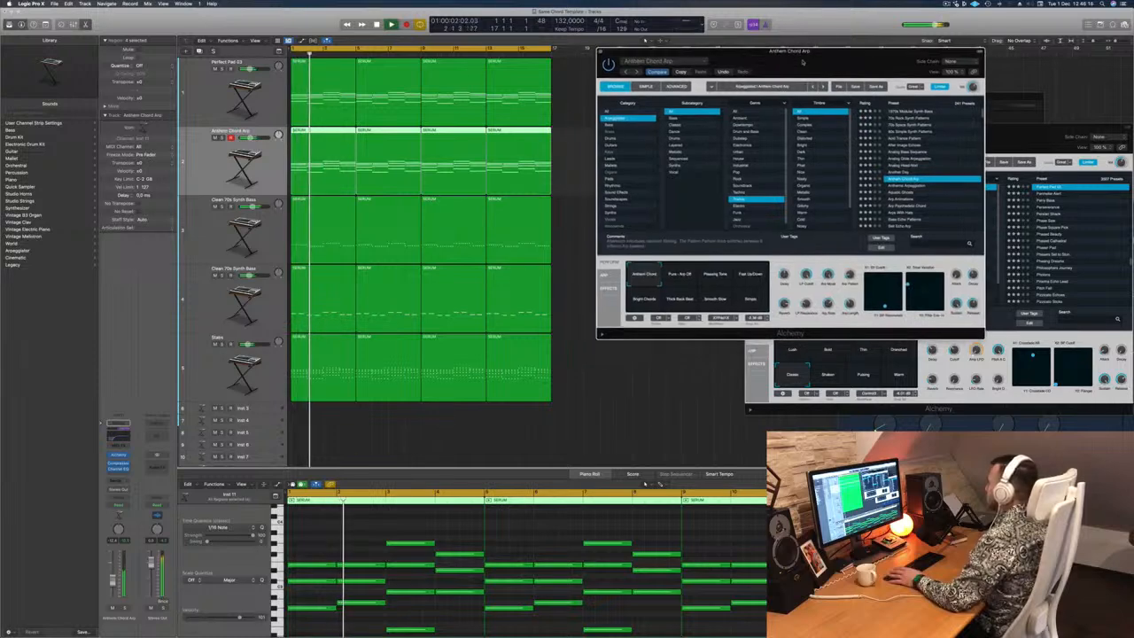
key(Return)
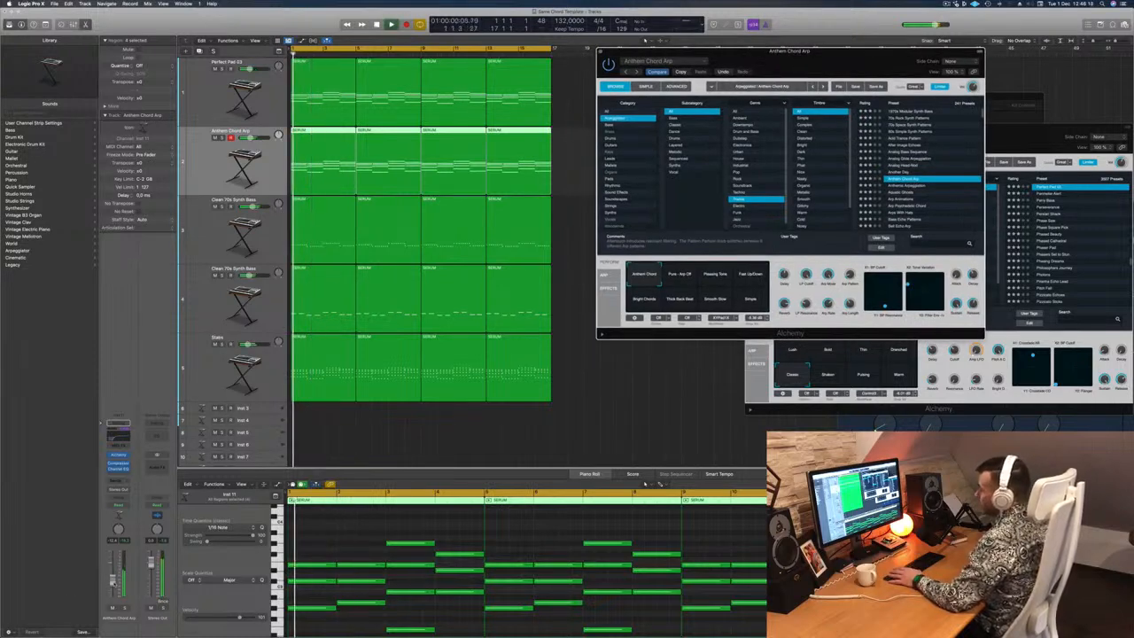
Audition the Pure - Arp Off, Passing Tone and Fast Up/Down variations of Anthem Chord Arp and choose Bright Chords.
click(680, 275)
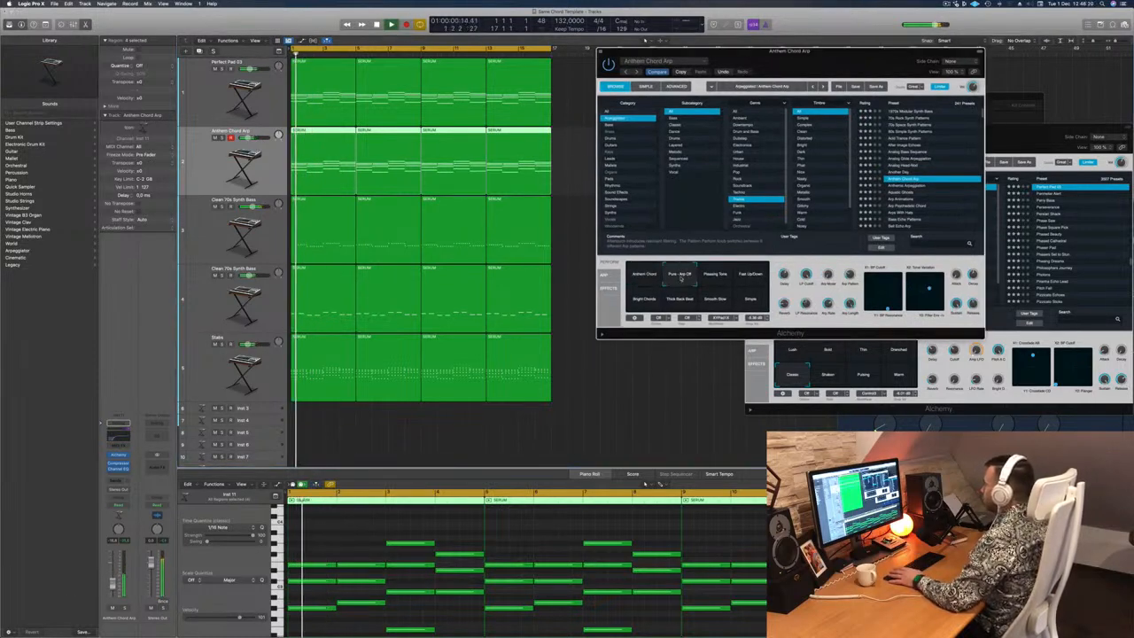
click(719, 275)
click(745, 276)
click(631, 306)
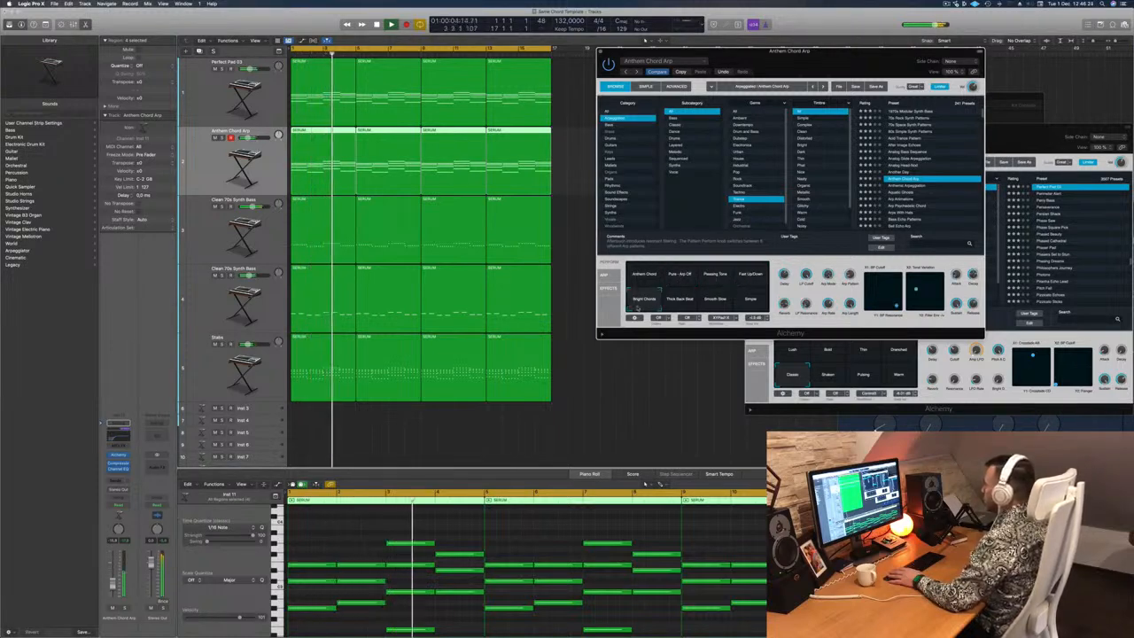
drag(875, 63, 793, 68)
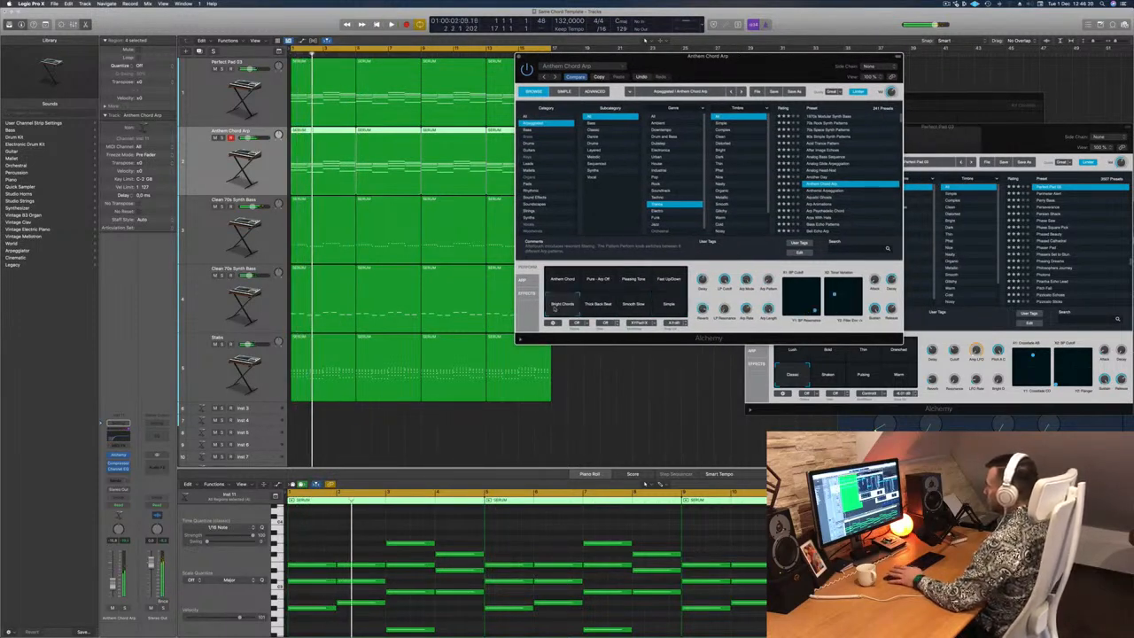
drag(760, 66, 725, 78)
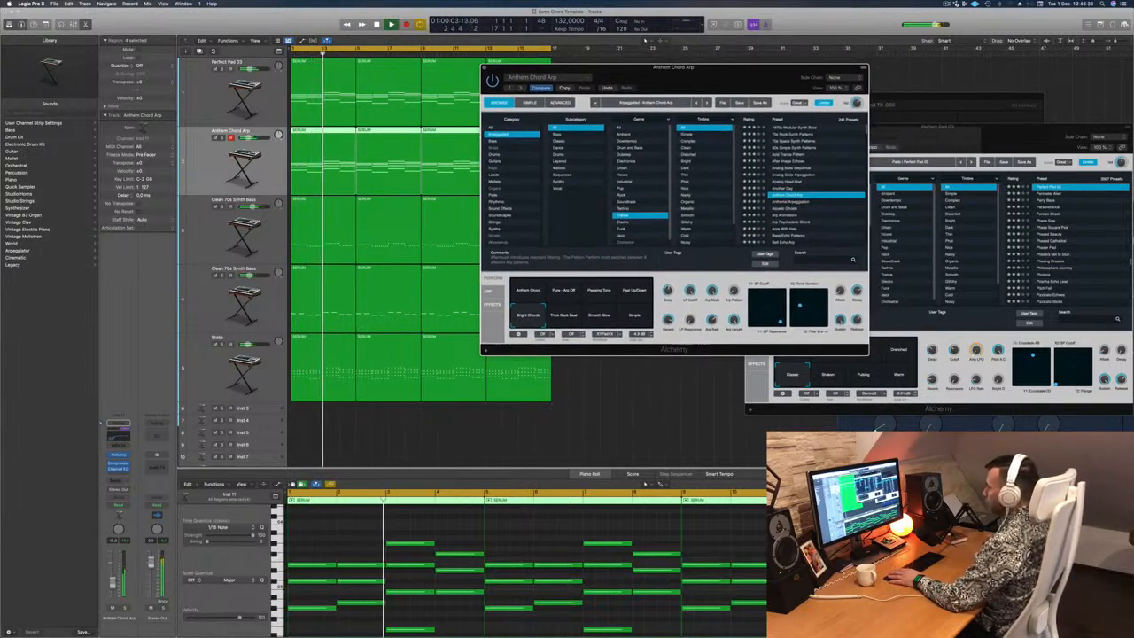
Replay the loop from the start while shaping the Bright Chords sound with its arpeggiator and LP Cutoff controls.
key(space)
key(space)
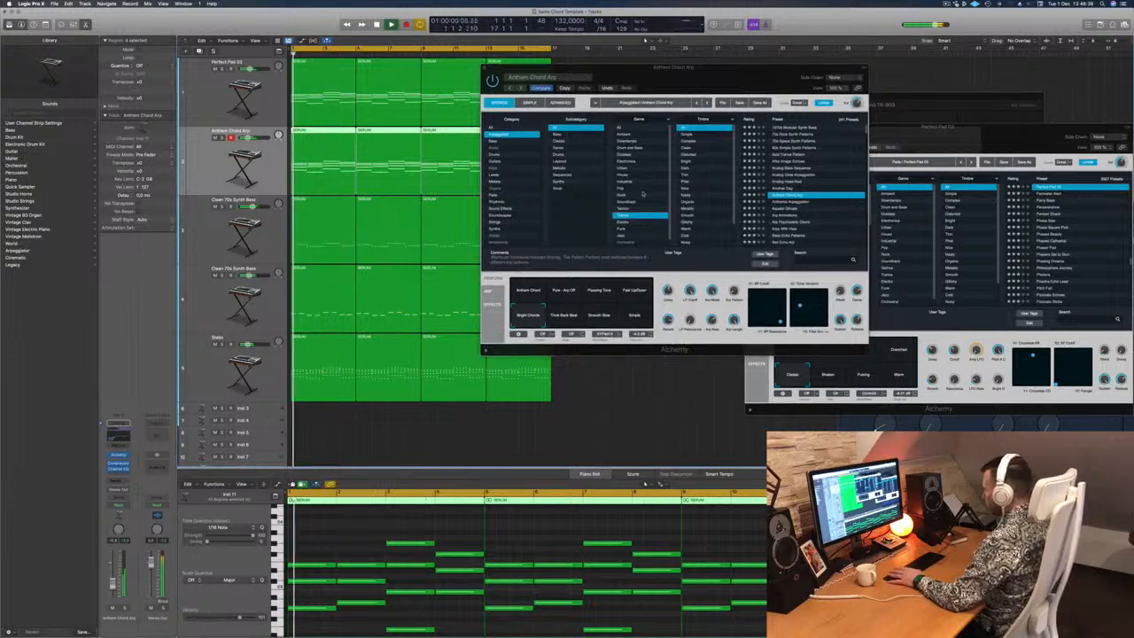
key(space)
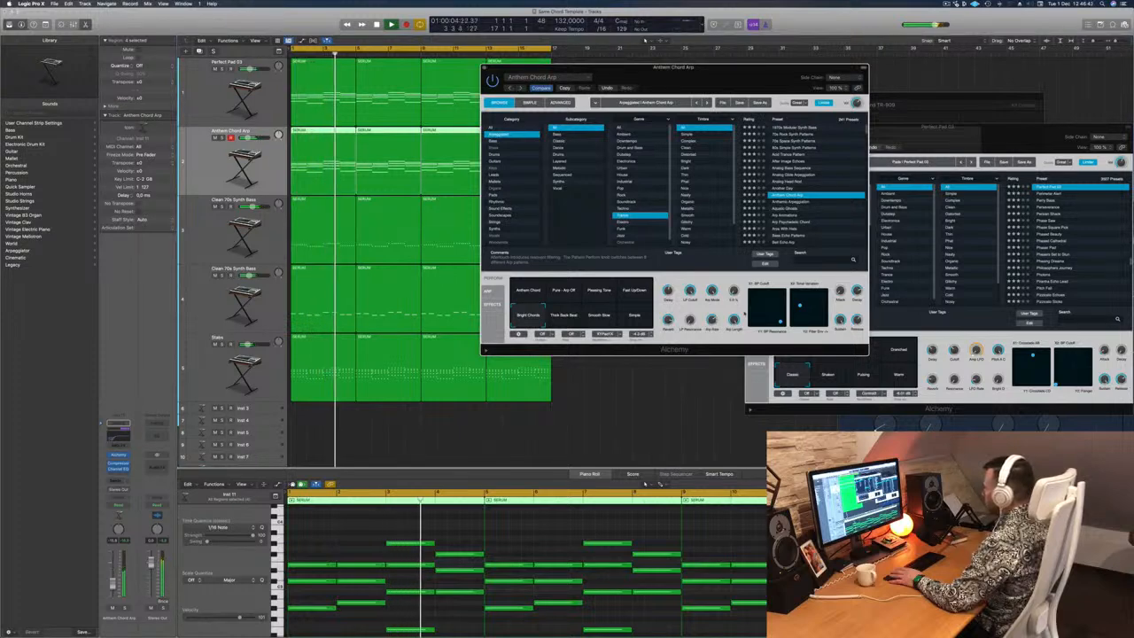
drag(715, 76, 709, 129)
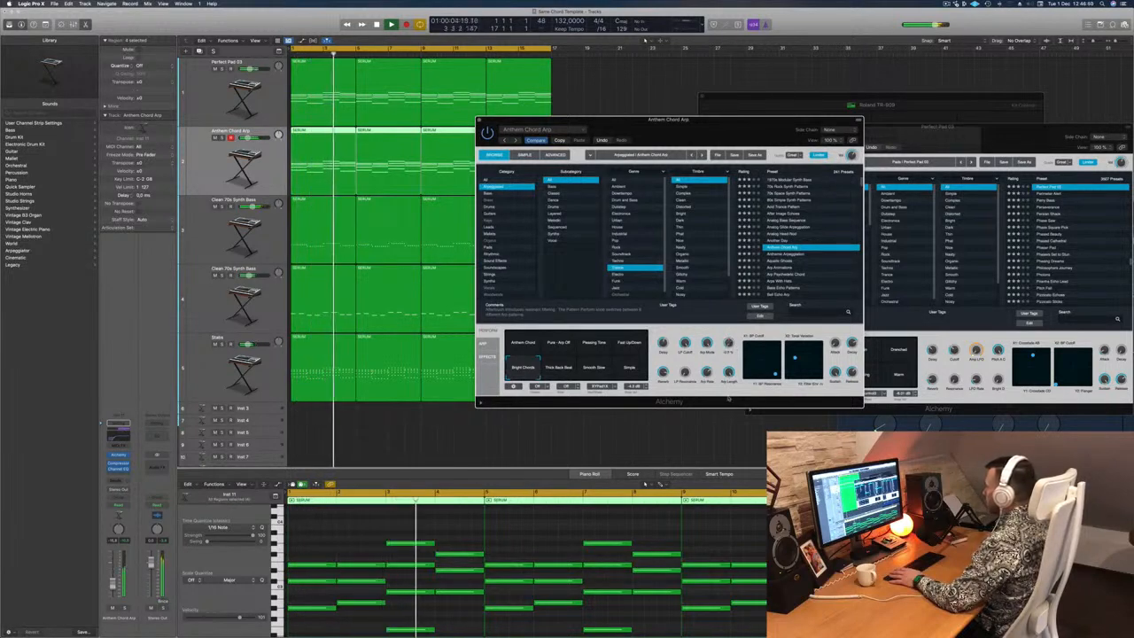
key(Return)
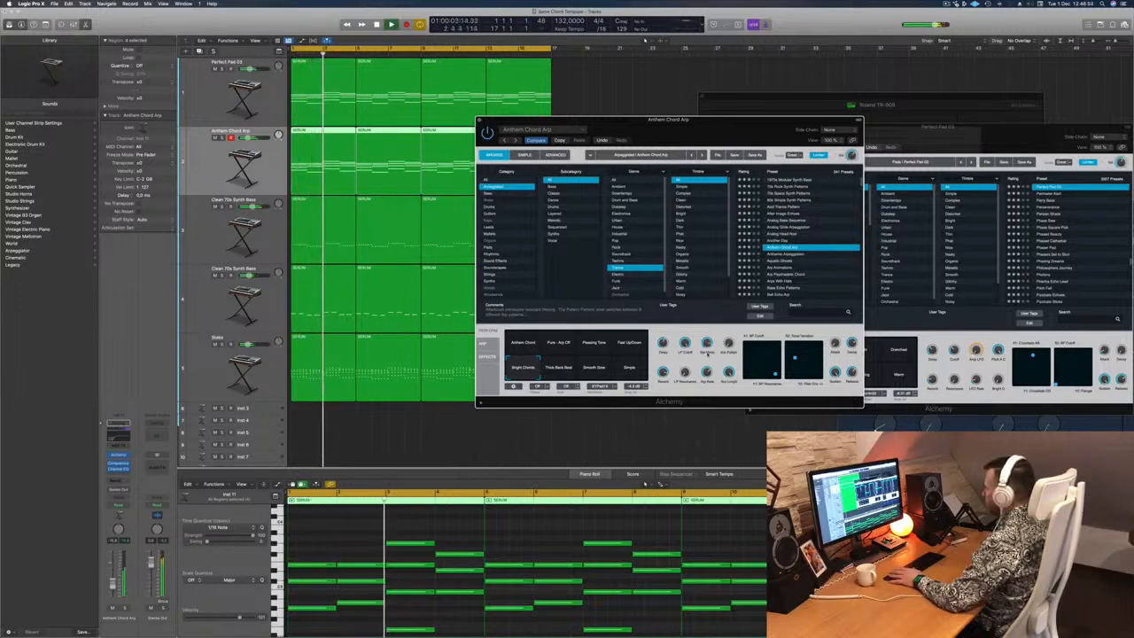
key(Return)
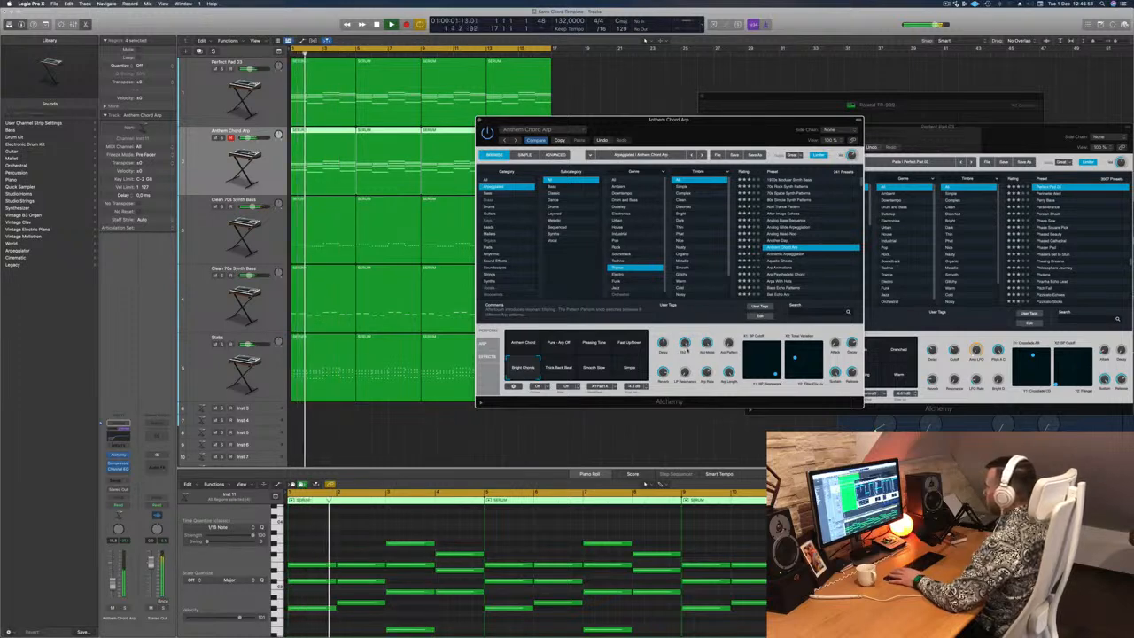
key(Return)
drag(726, 127, 744, 116)
key(Return)
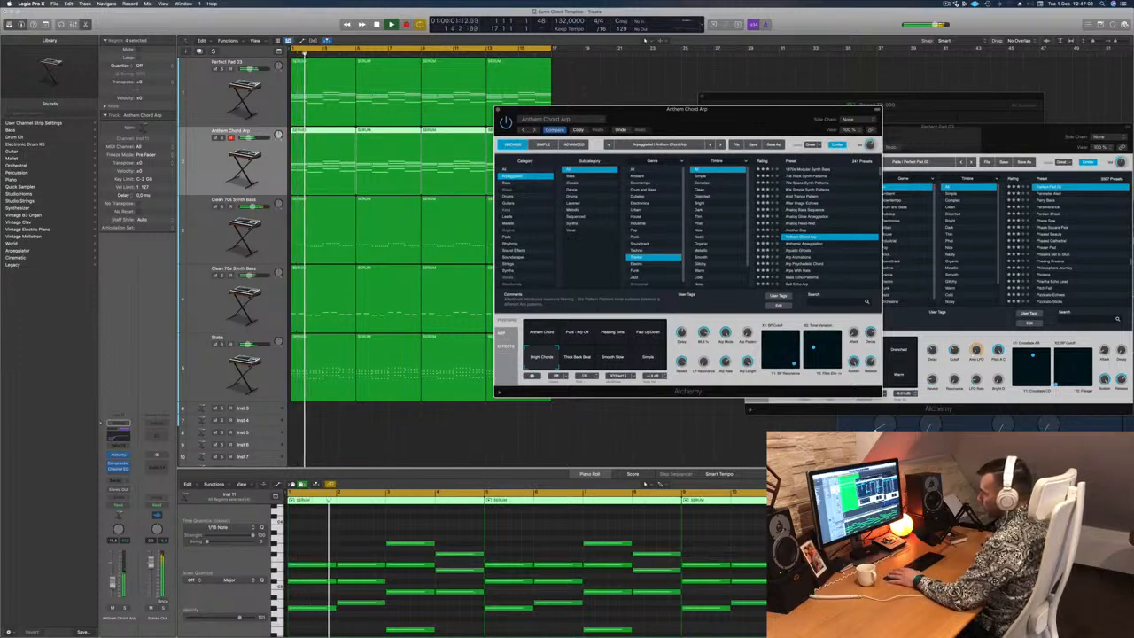
Try a send from the Anthem Chord Arp channel to Bus 11.
click(144, 489)
click(119, 480)
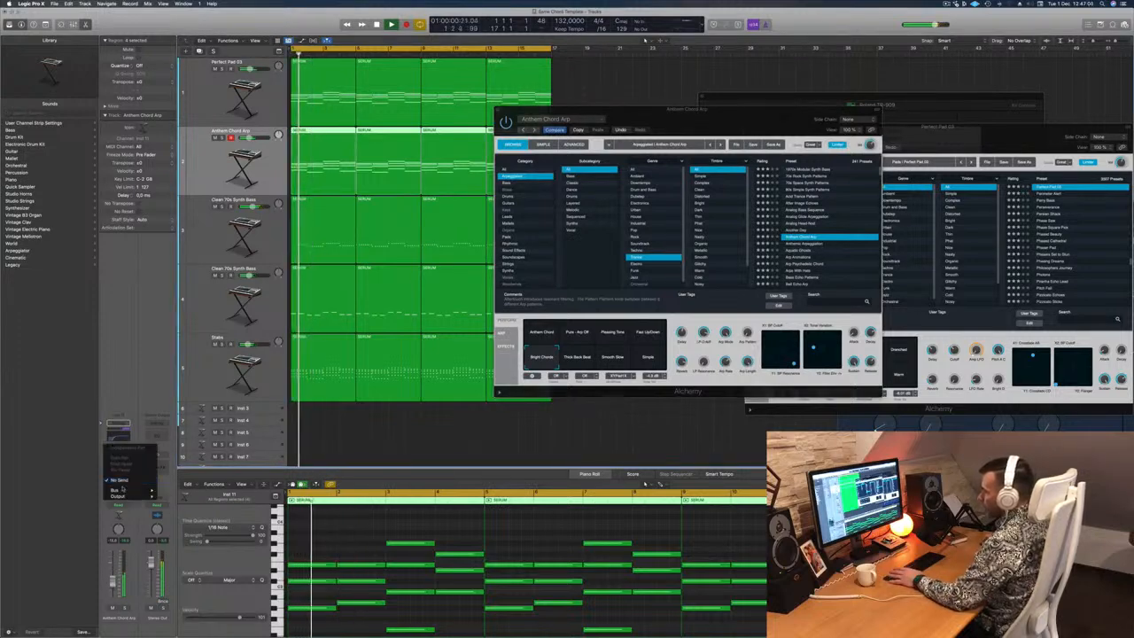
mouse_move(146, 490)
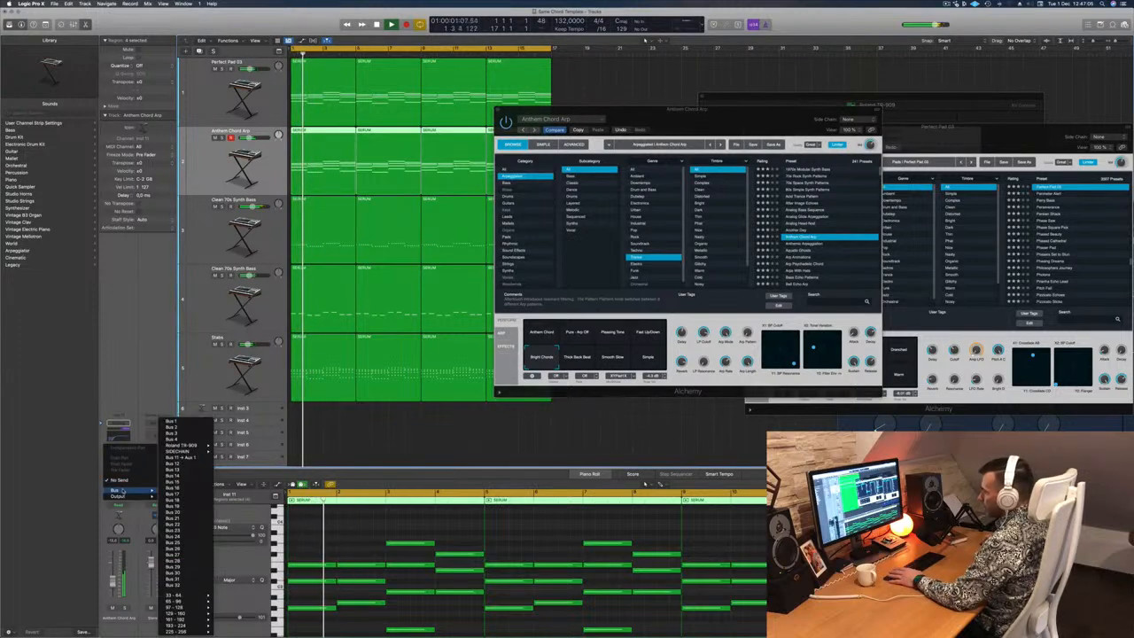
click(182, 457)
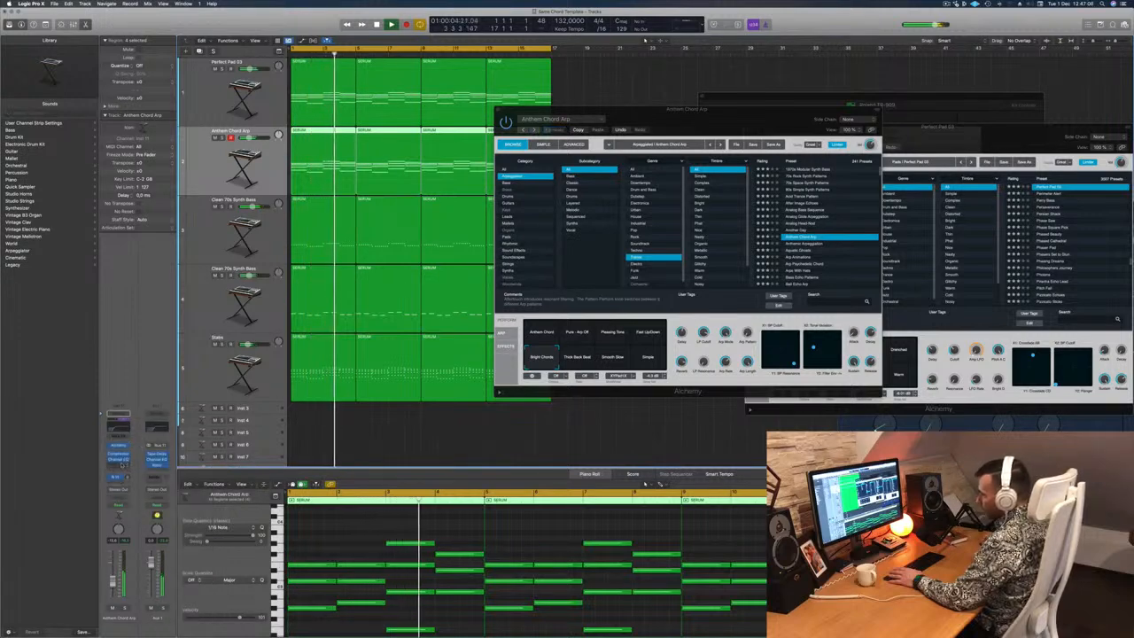
Reassign the Anthem Chord Arp channel's send to Bus 1.
click(127, 479)
click(122, 479)
click(115, 477)
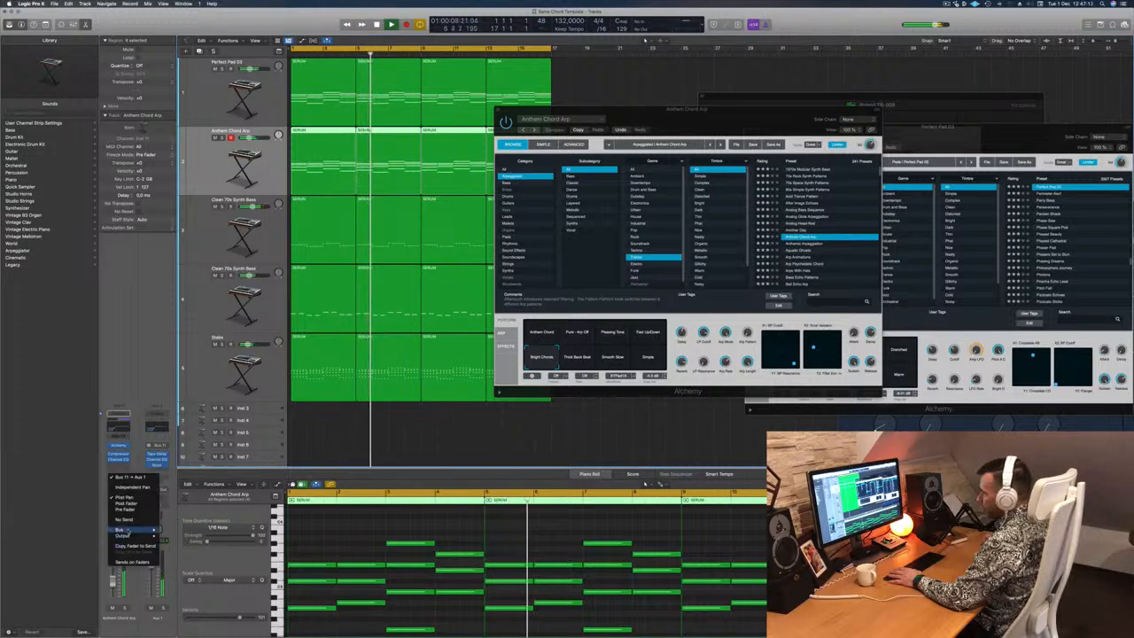
mouse_move(133, 530)
click(174, 422)
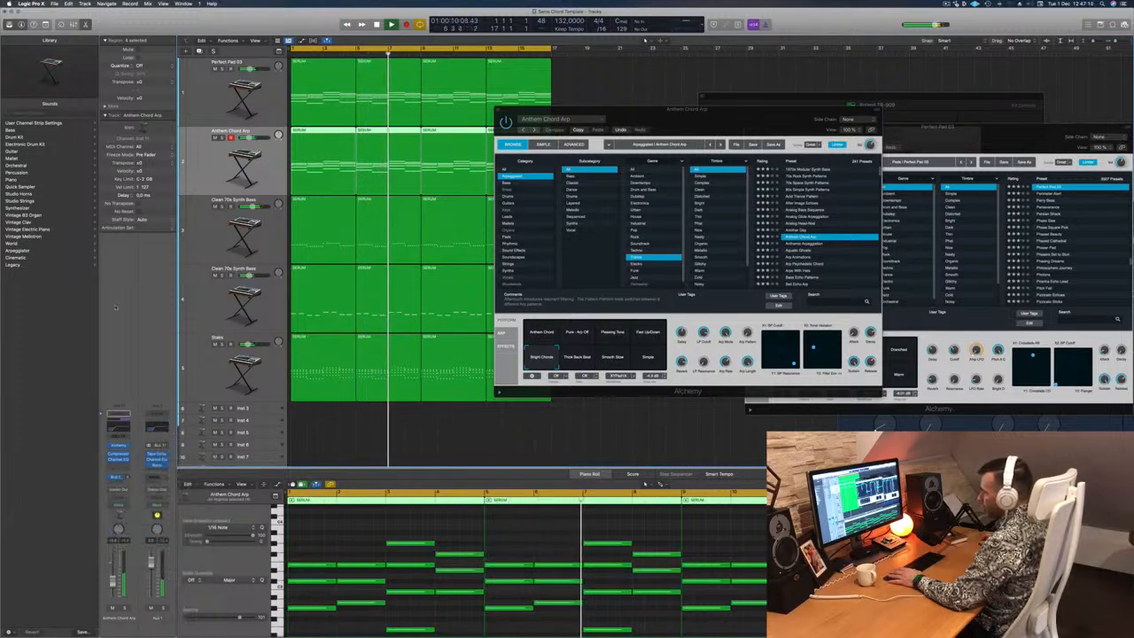
Insert a SilverVerb reverb on the Bus 1 aux channel and load its saved "grandioser" preset.
click(158, 462)
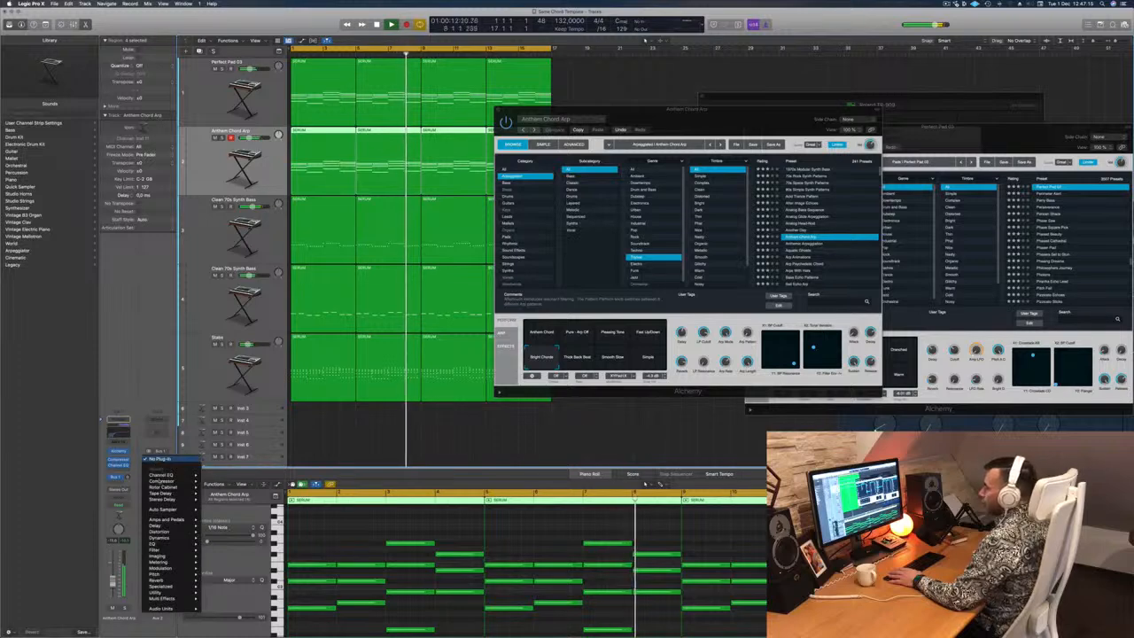
mouse_move(158, 580)
mouse_move(223, 585)
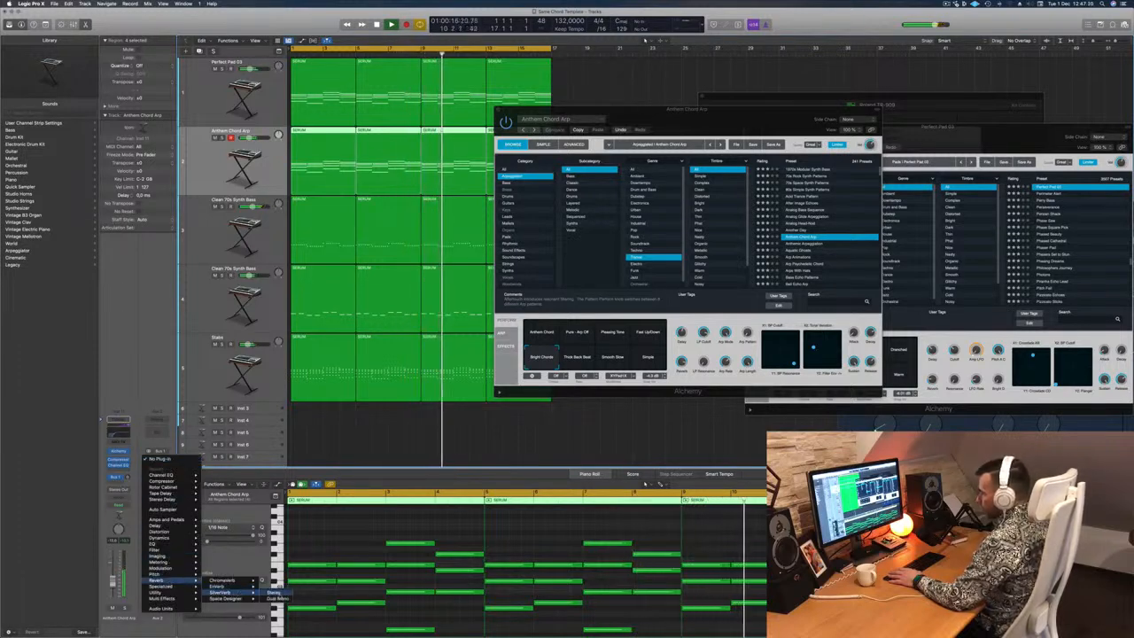
click(274, 586)
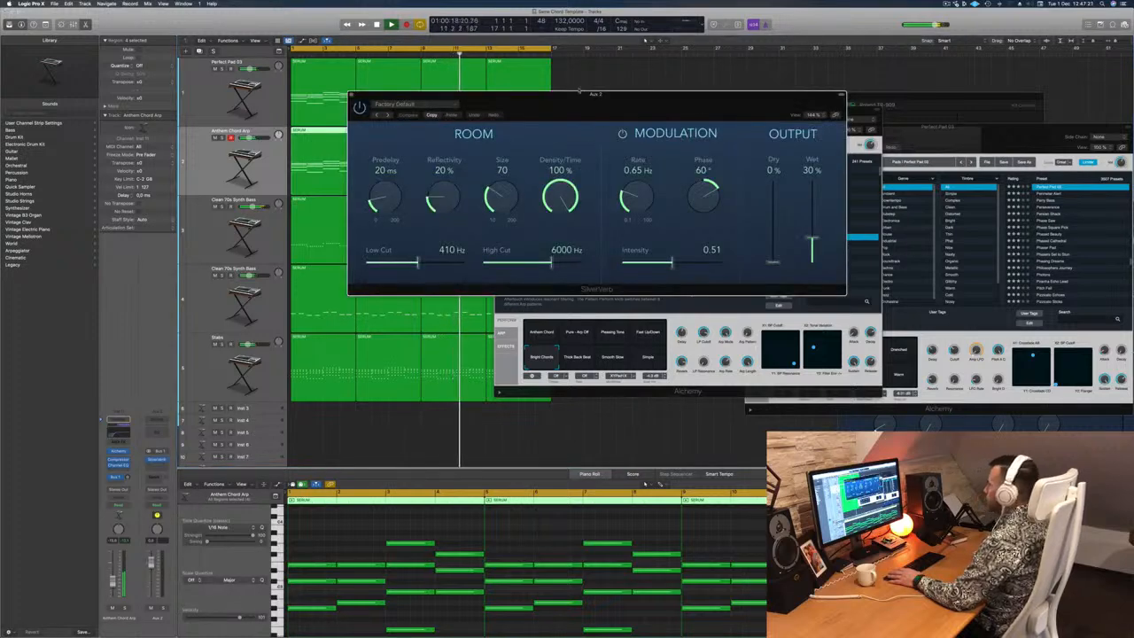
click(394, 103)
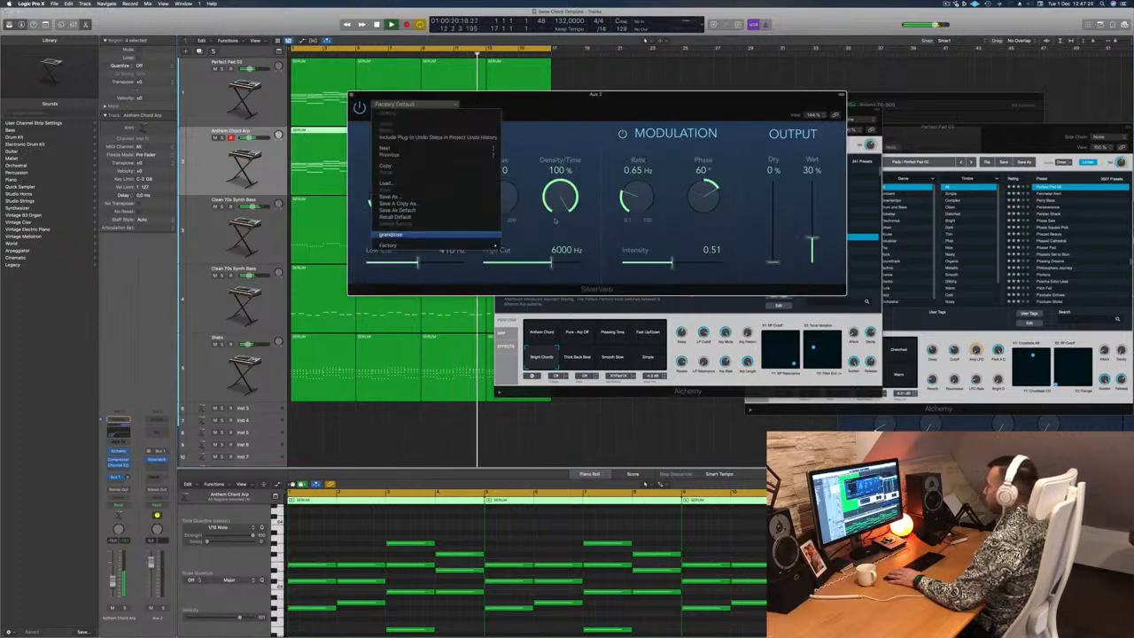
click(391, 234)
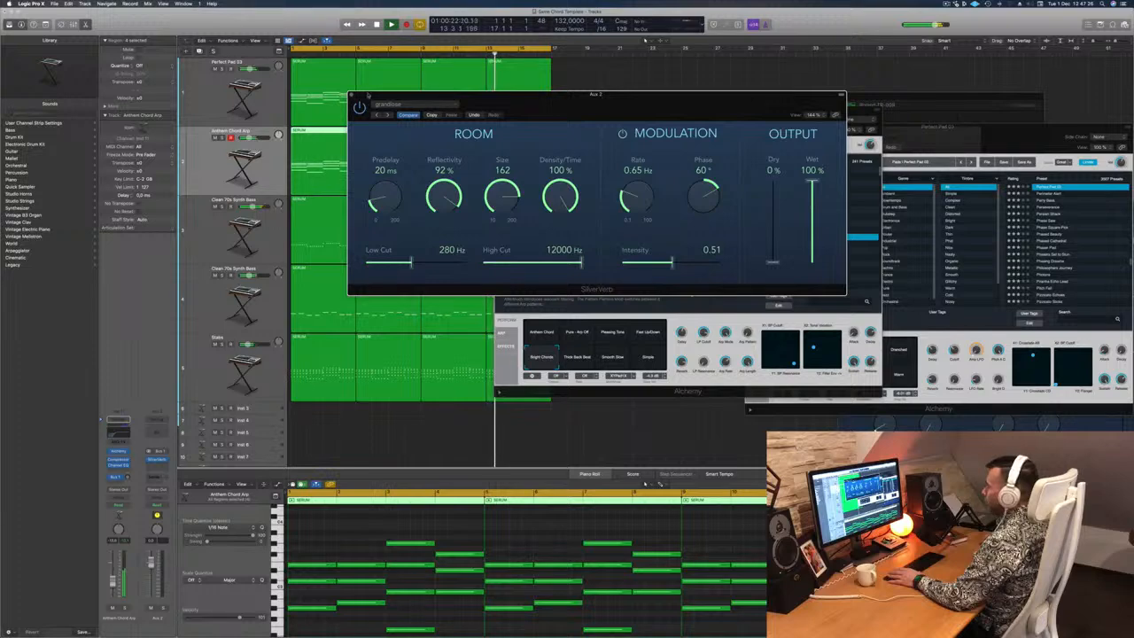
key(super+w)
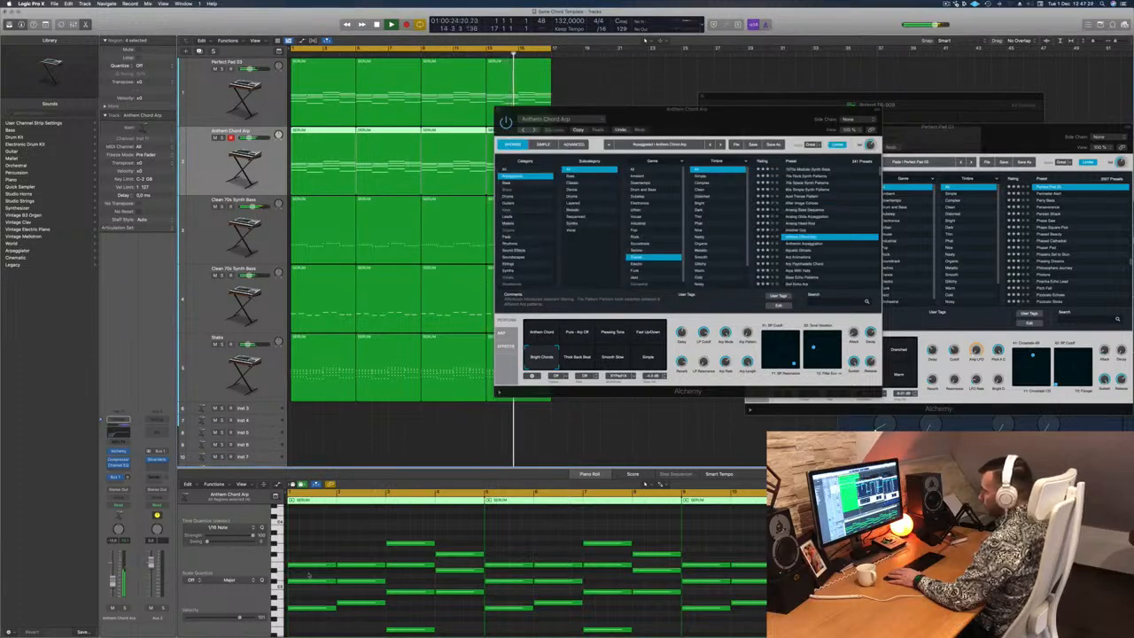
Add a Compressor after the SilverVerb on the aux channel and check it while the loop plays.
click(411, 422)
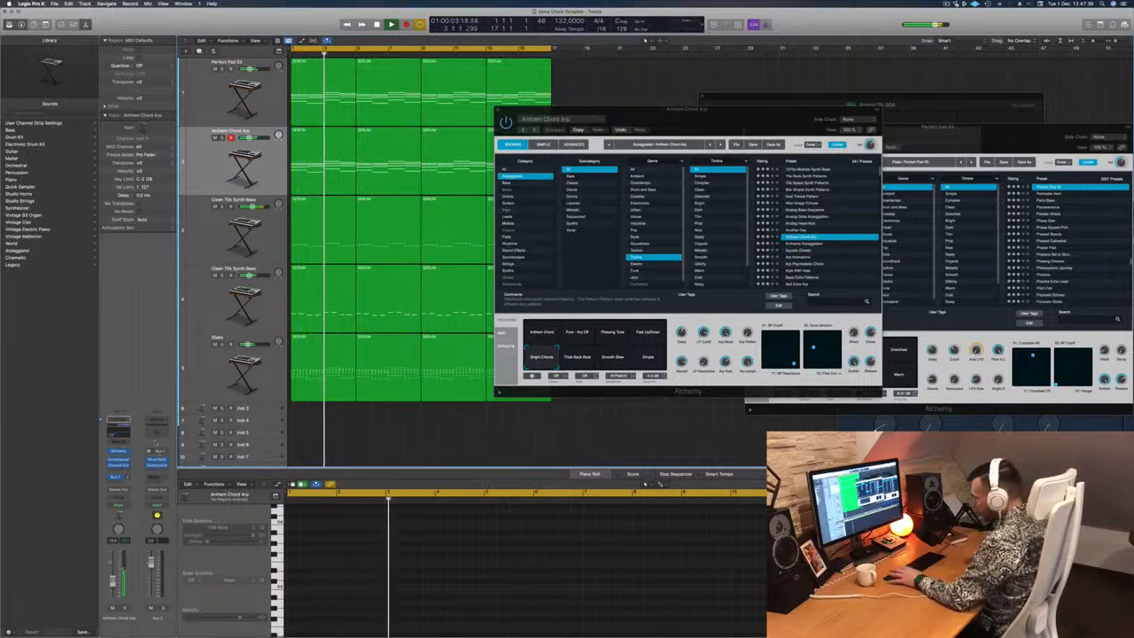
key(Return)
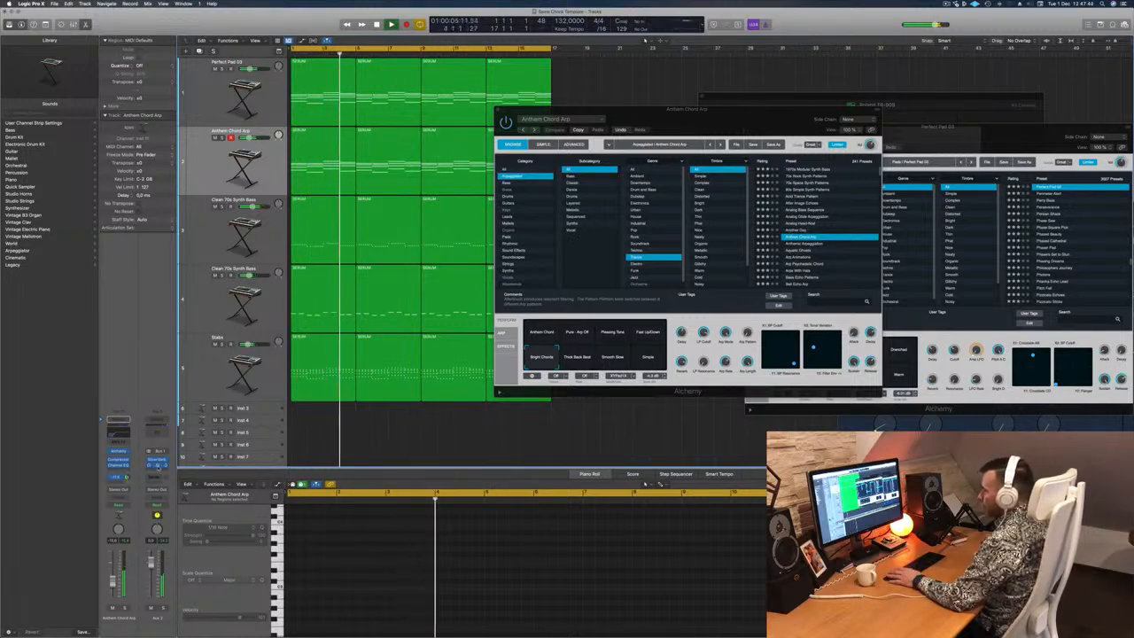
click(157, 466)
drag(493, 238, 540, 262)
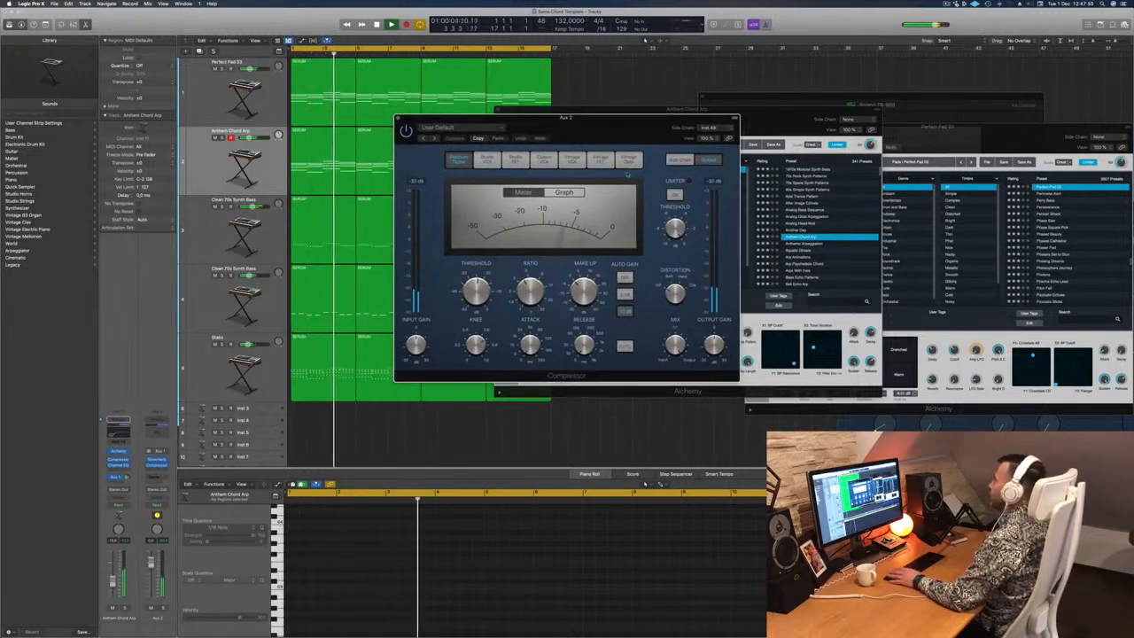
drag(620, 125, 612, 137)
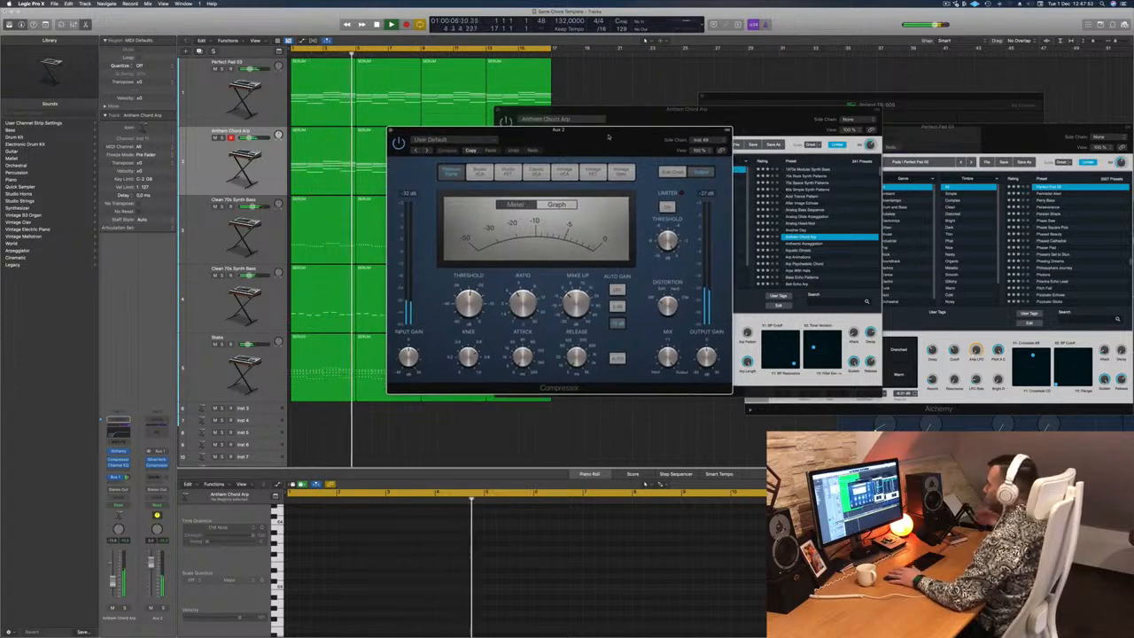
key(space)
Add a Channel EQ to the reverb aux and cut the reverb's low frequencies with the low-cut filter.
click(157, 433)
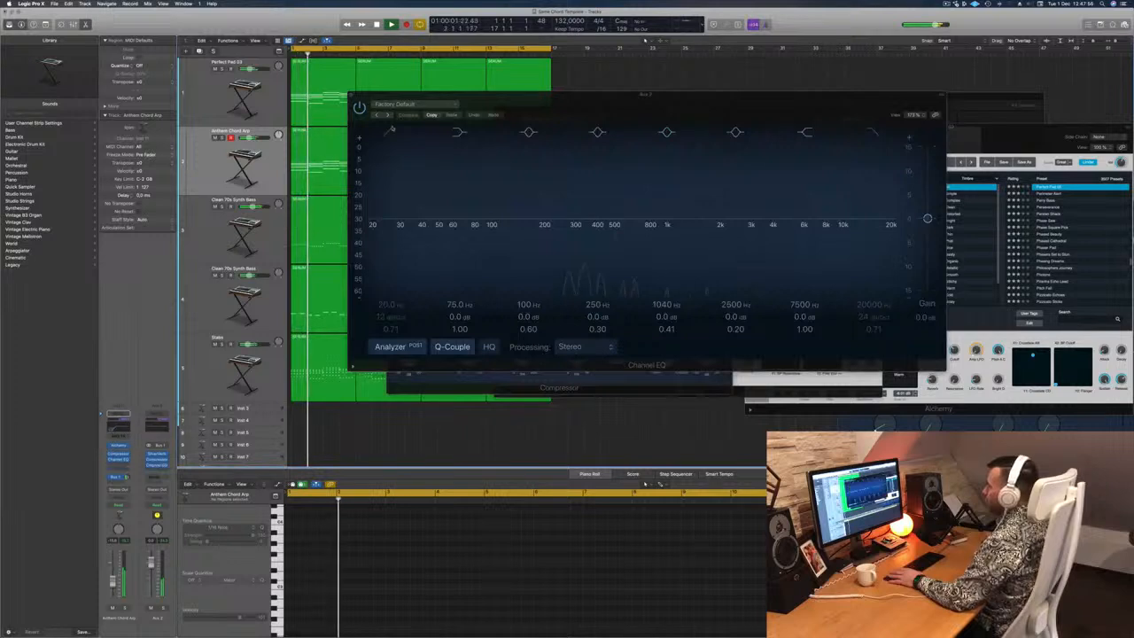
drag(396, 177, 570, 181)
key(super+w)
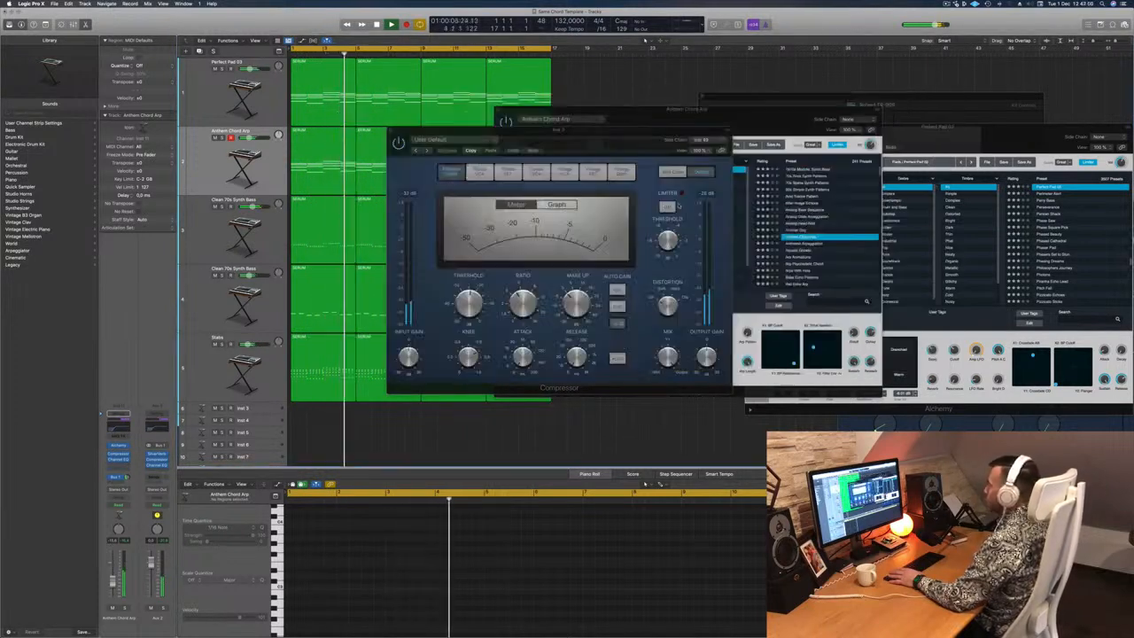
drag(608, 139, 546, 227)
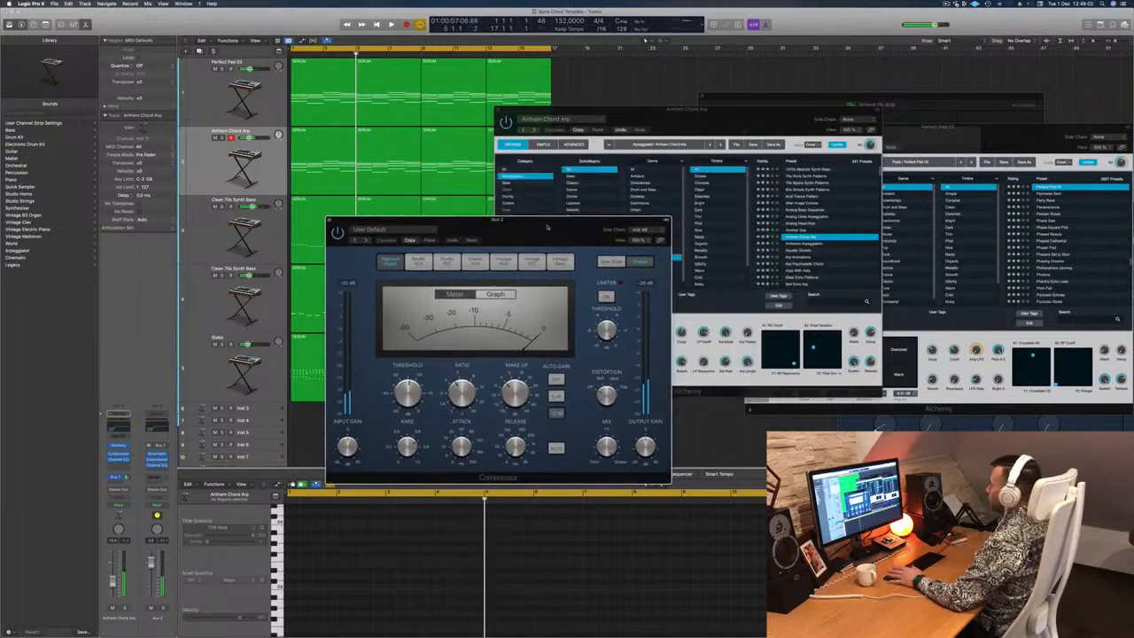
Close the reverb aux's Compressor window, reposition the Anthem Chord Arp synth window and restart the loop from the beginning.
key(space)
drag(706, 119, 806, 116)
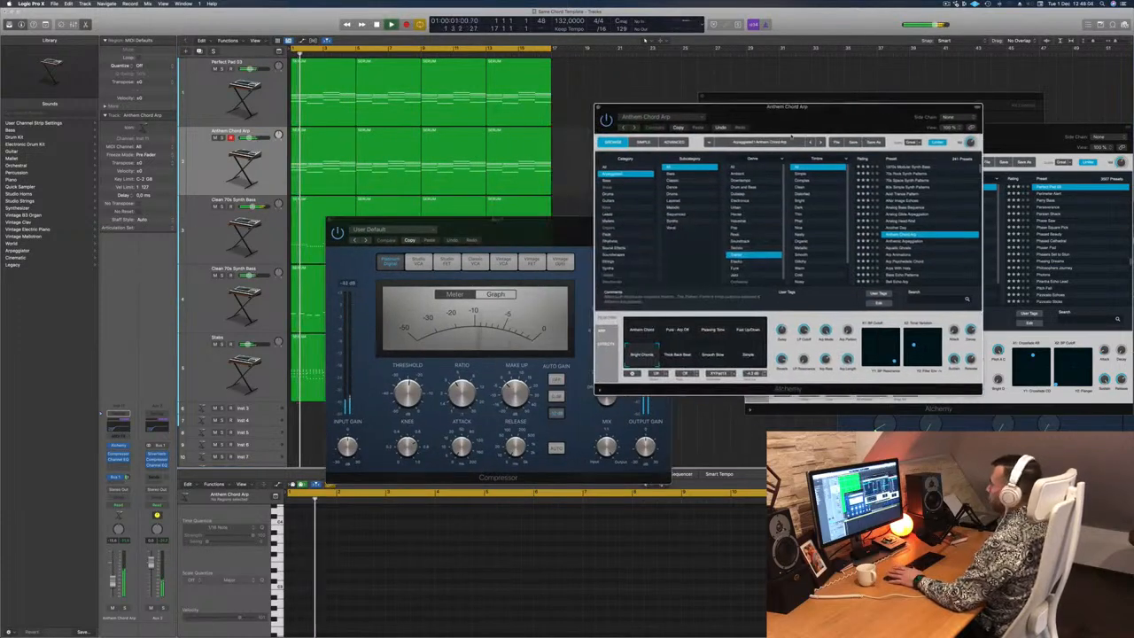
drag(545, 222, 840, 230)
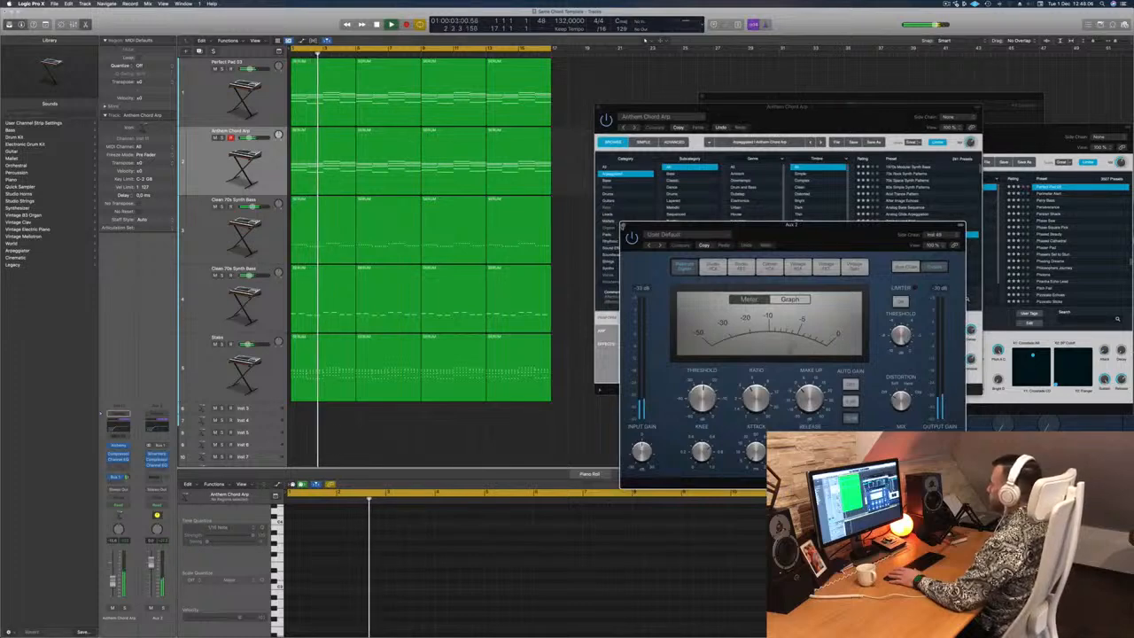
click(623, 227)
drag(675, 107, 636, 112)
key(space)
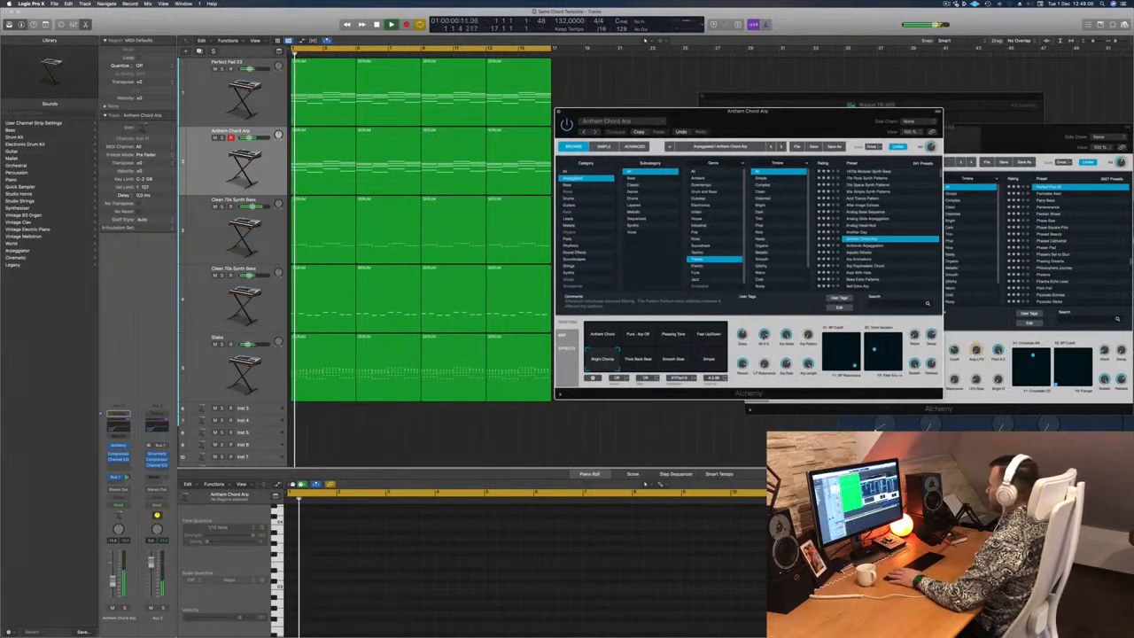
key(Return)
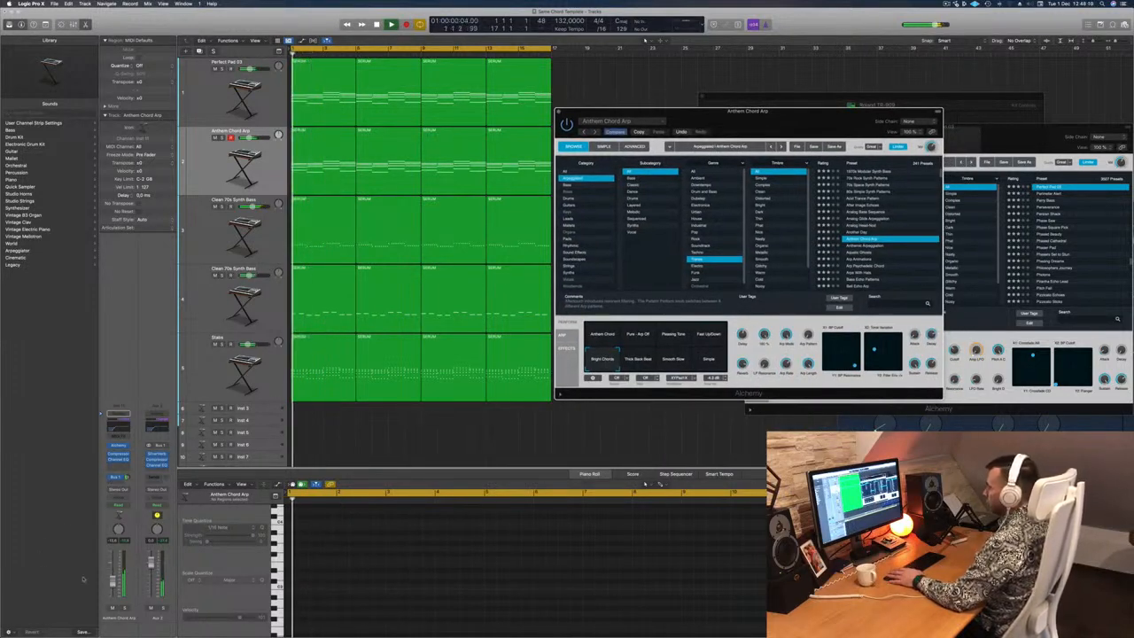
Fine-tune the Anthem Chord Arp channel's volume against the playing loop and move its synth window aside.
click(114, 581)
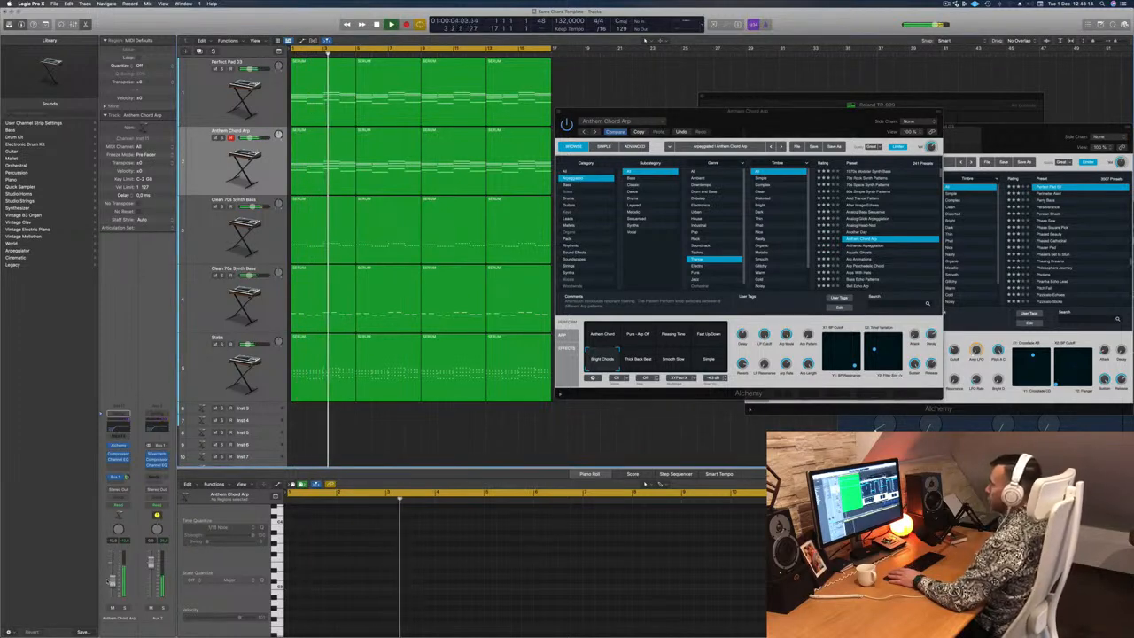
drag(755, 131, 712, 151)
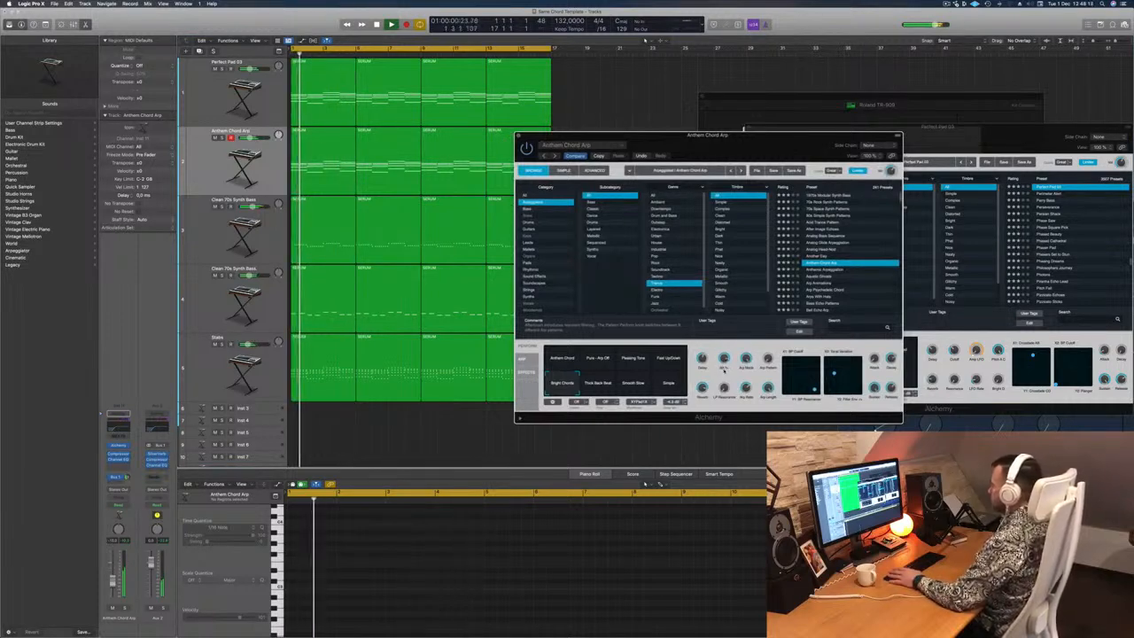
key(Return)
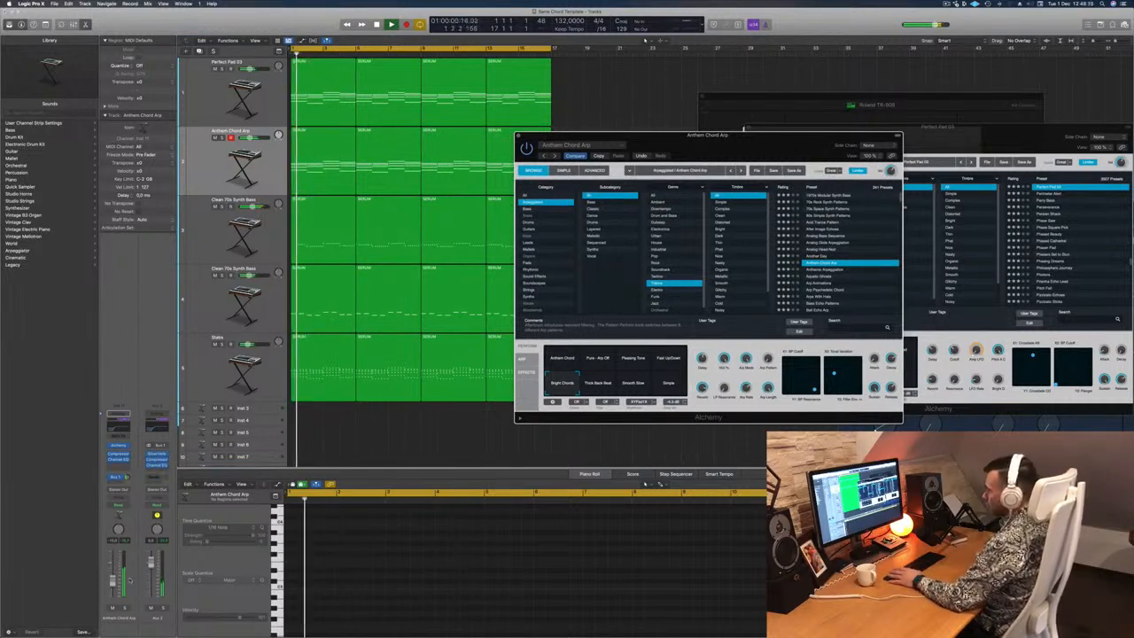
click(111, 582)
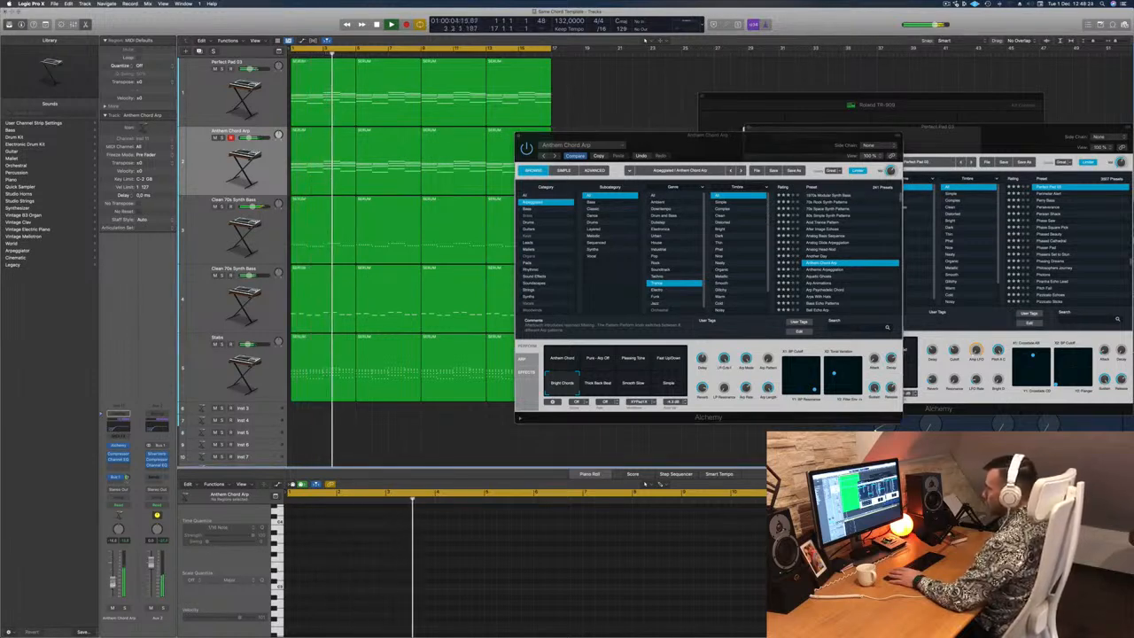
drag(697, 139, 789, 116)
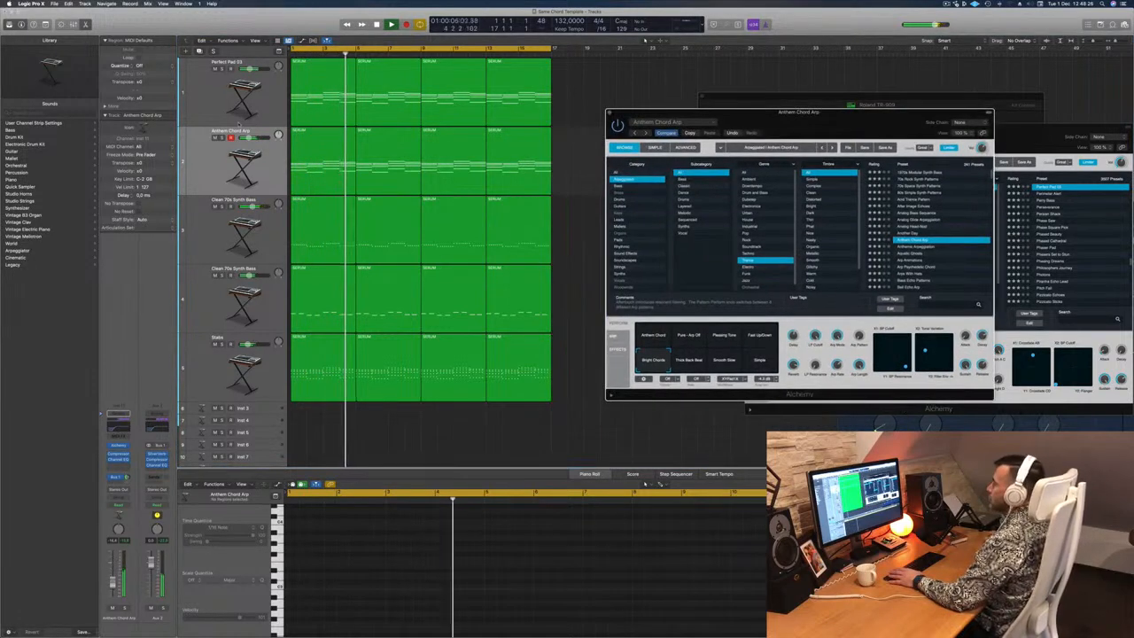
Add an empty track below Anthem Chord Arp that duplicates its channel settings, and replay the loop from the start.
click(207, 173)
key(Return)
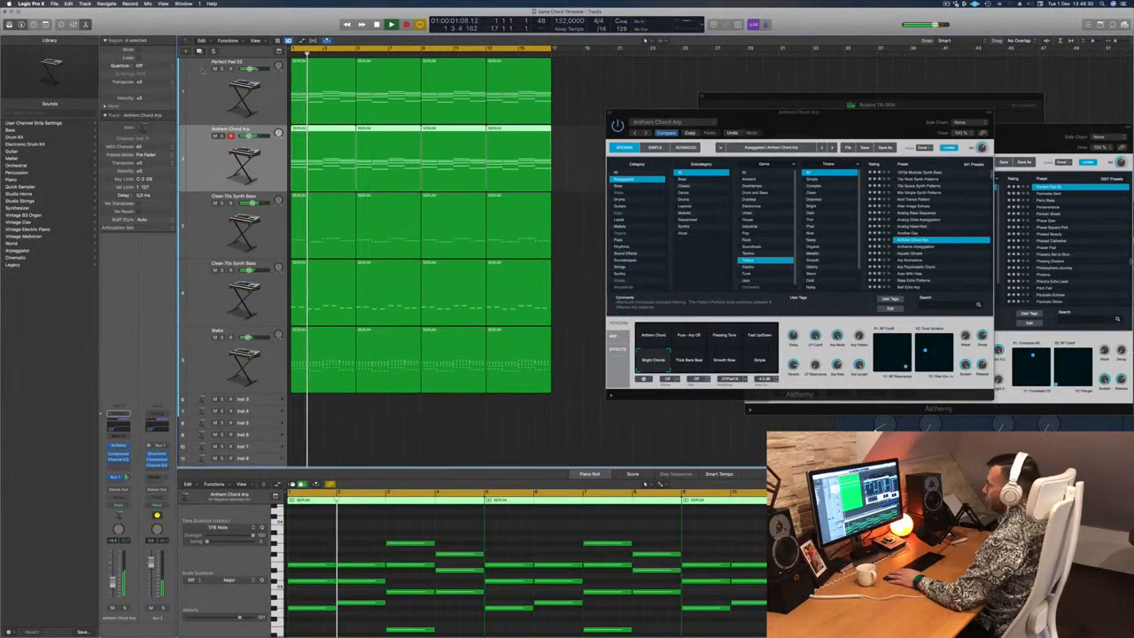
key(super+d)
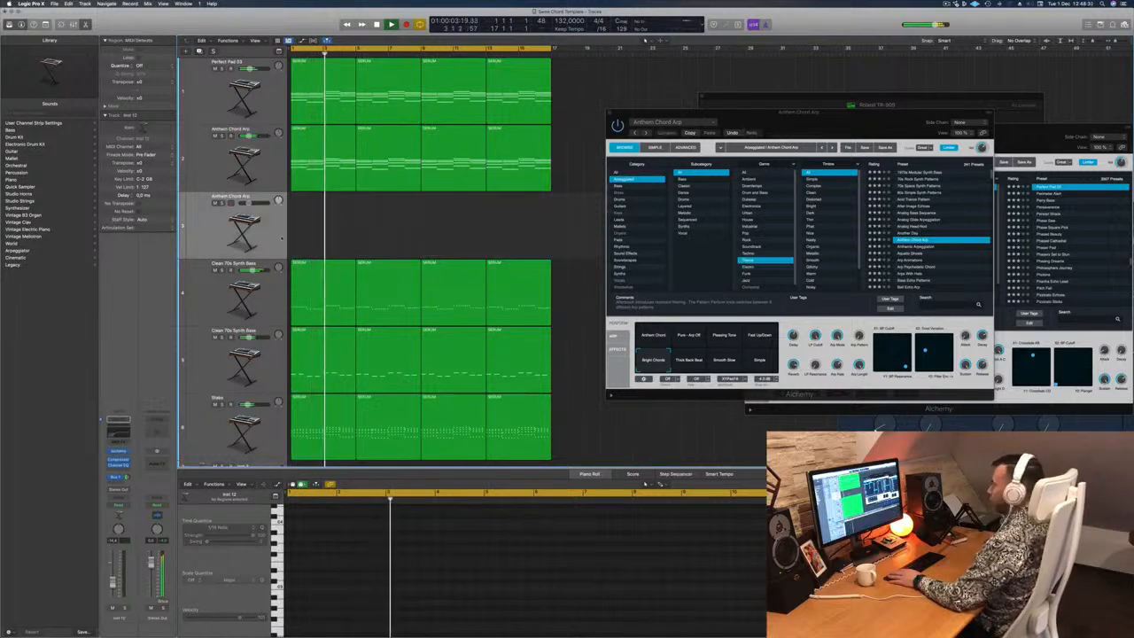
key(Return)
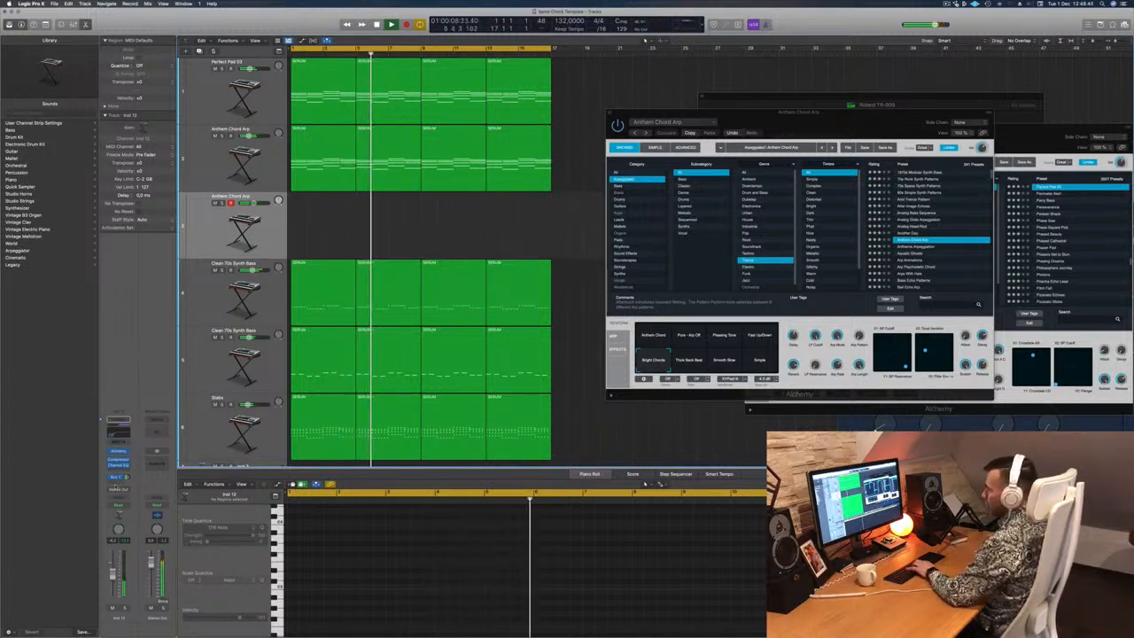
Open Alchemy on the duplicated track and load the Brain Drain preset from the Leads category.
click(119, 451)
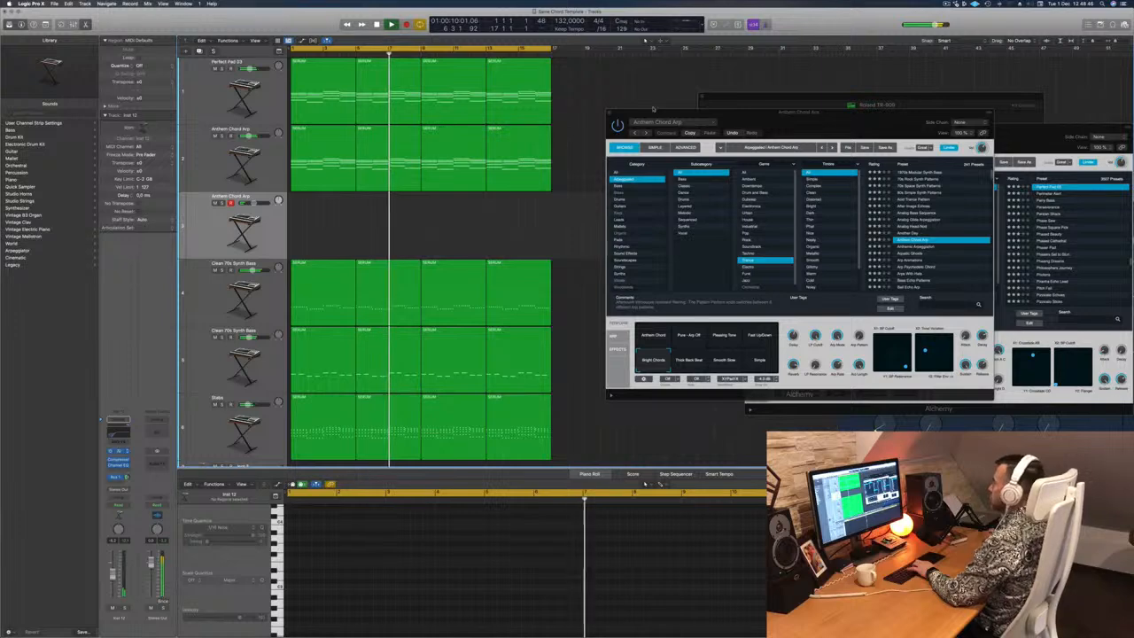
drag(611, 104, 794, 155)
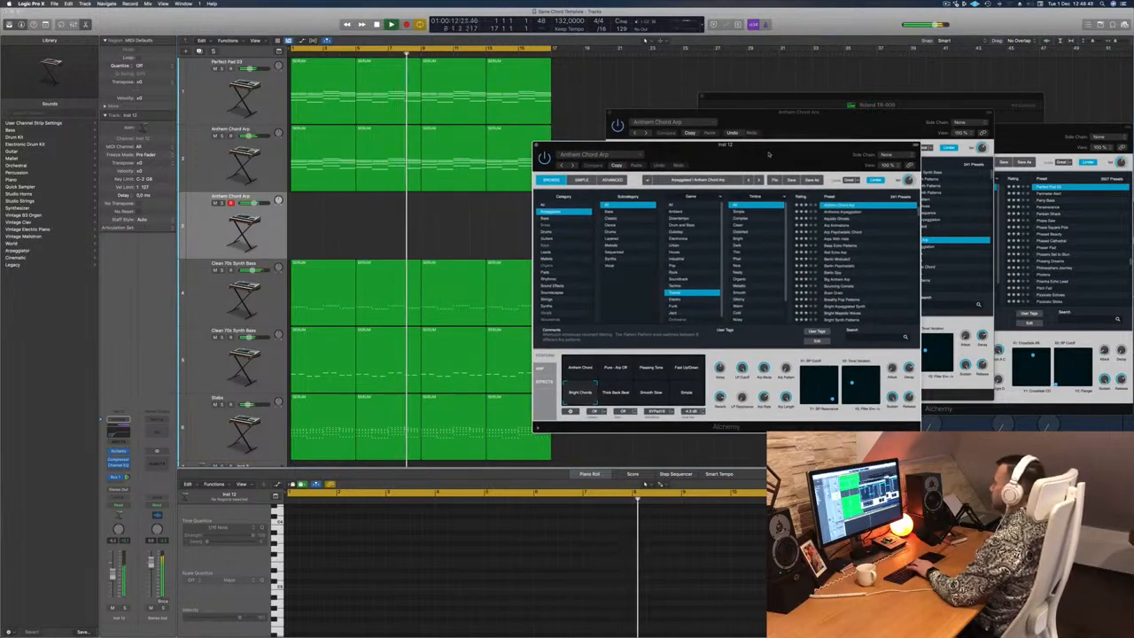
click(562, 253)
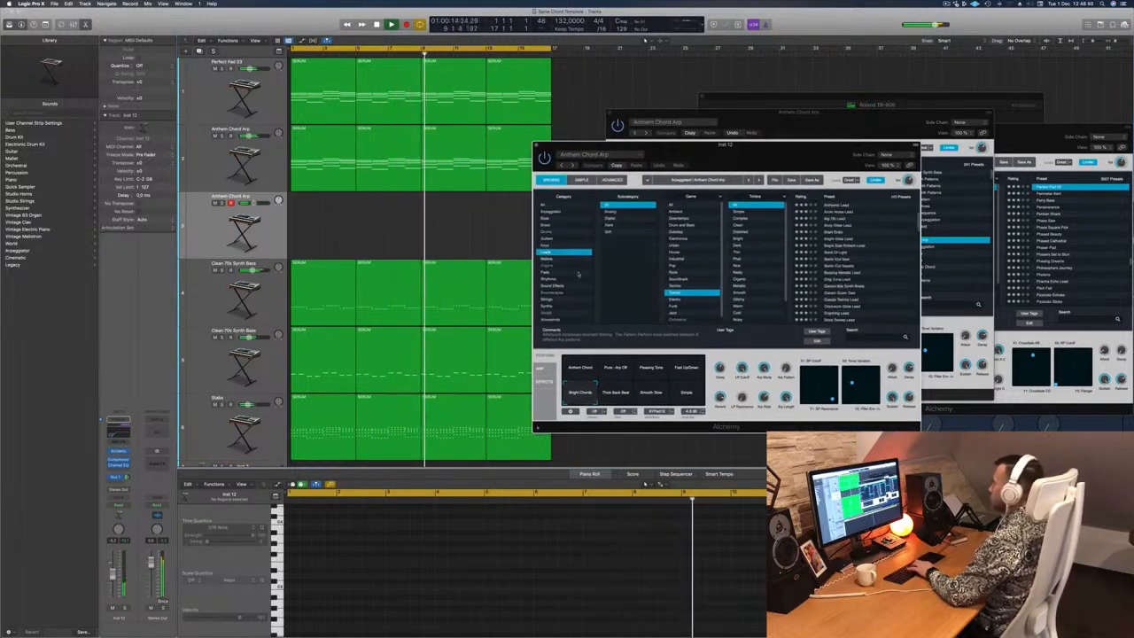
click(851, 233)
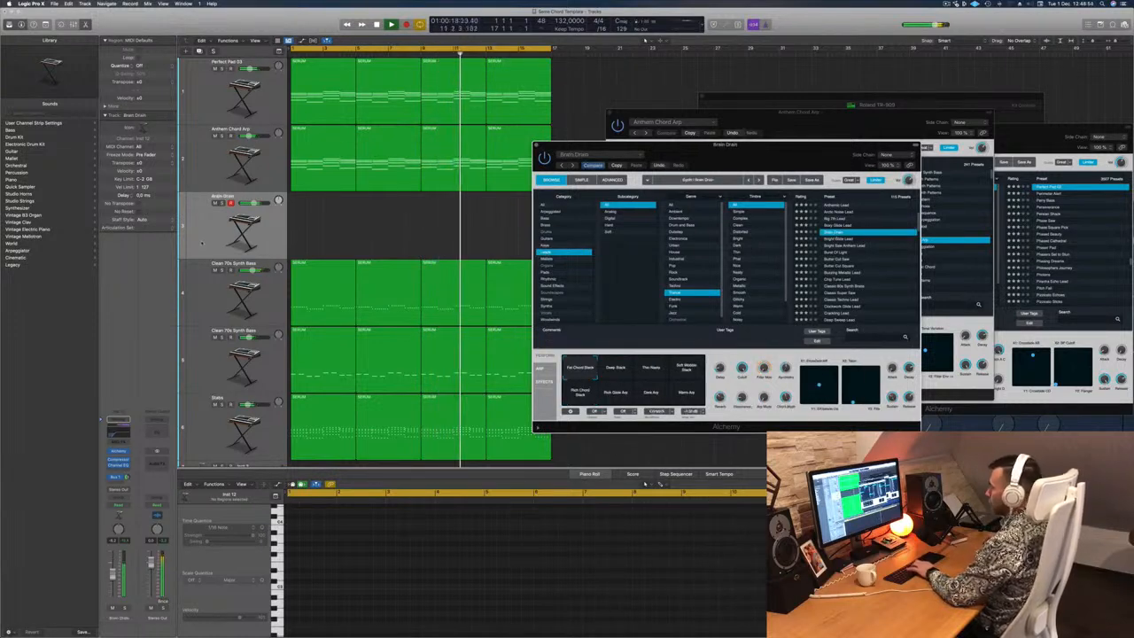
drag(787, 140, 719, 184)
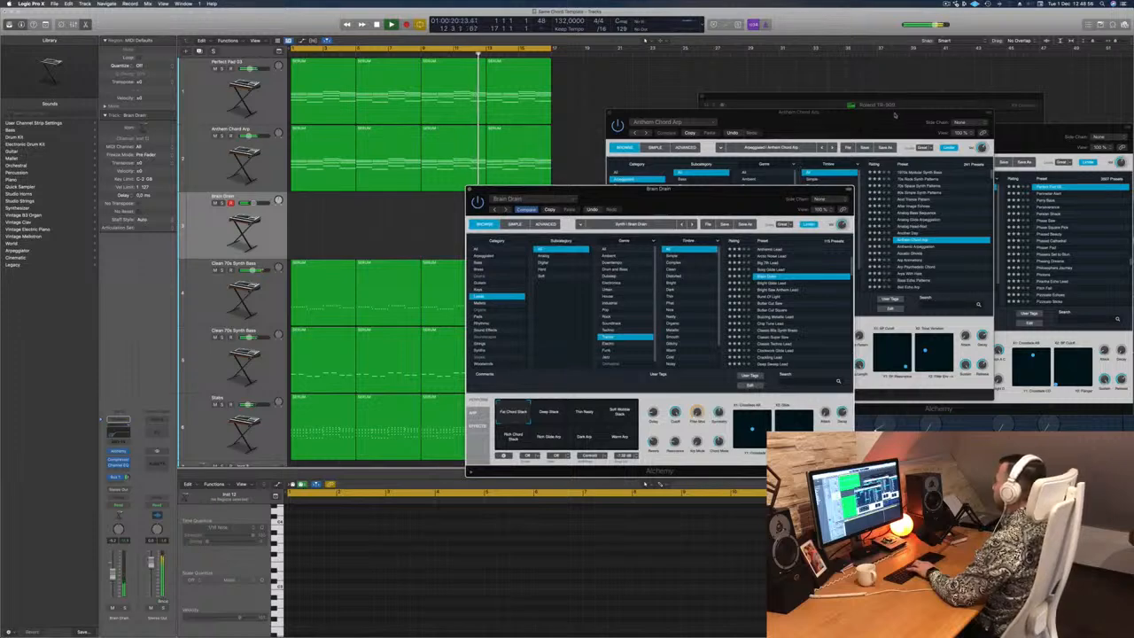
Close the Anthem Chord Arp, Perfect Pad 03 and Drum Machine Designer windows, and reselect the Brain Drain track.
drag(894, 114, 809, 105)
click(525, 107)
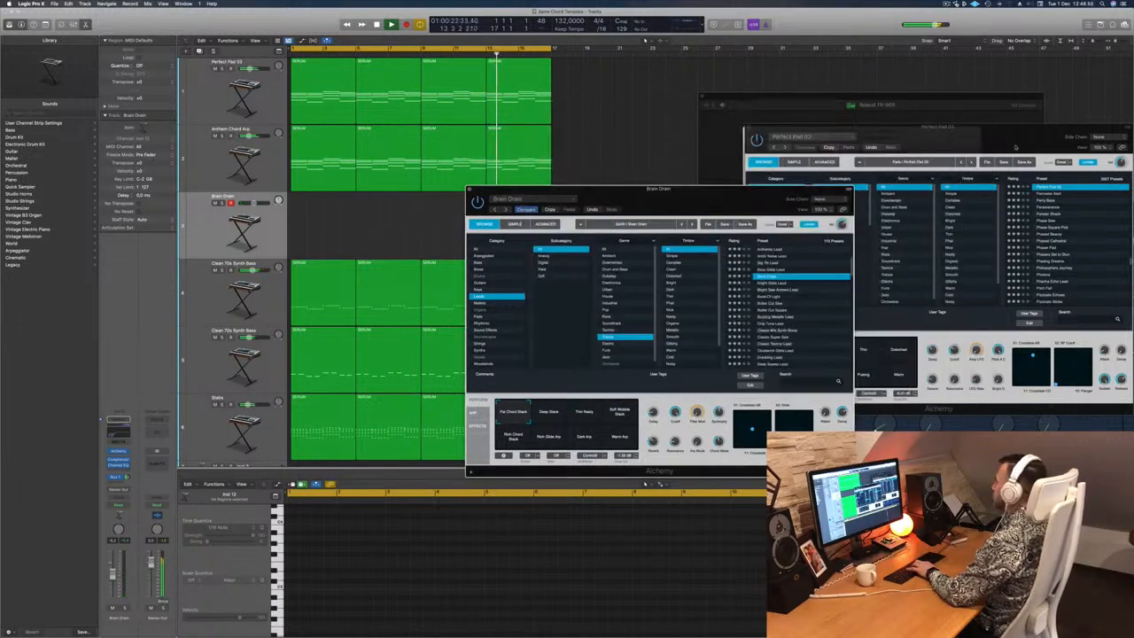
click(972, 137)
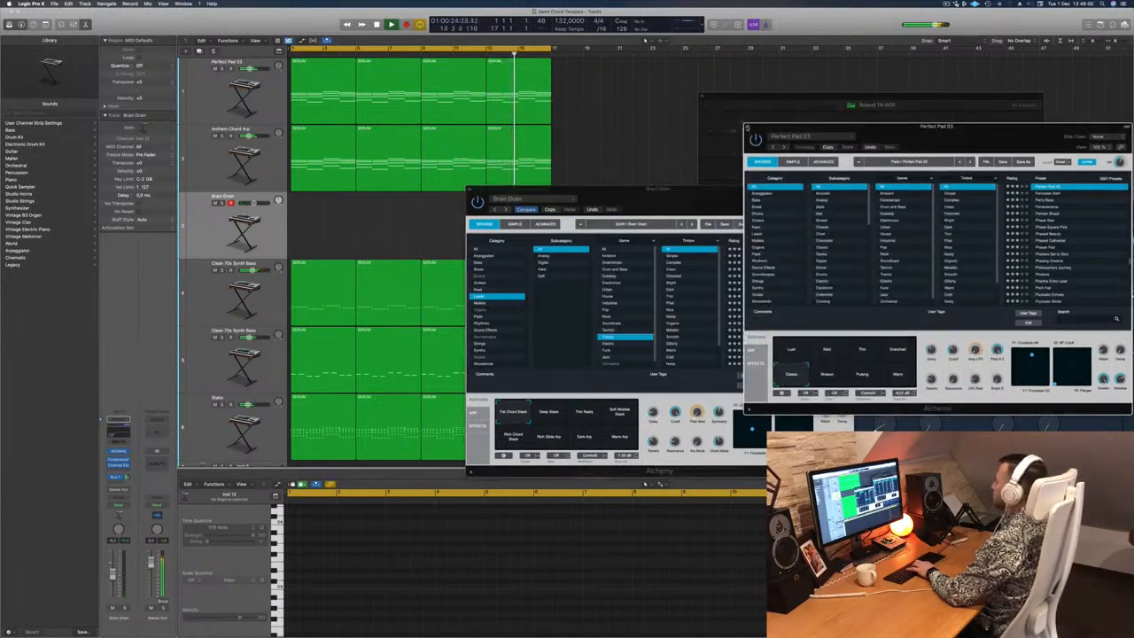
click(747, 129)
drag(749, 96, 517, 13)
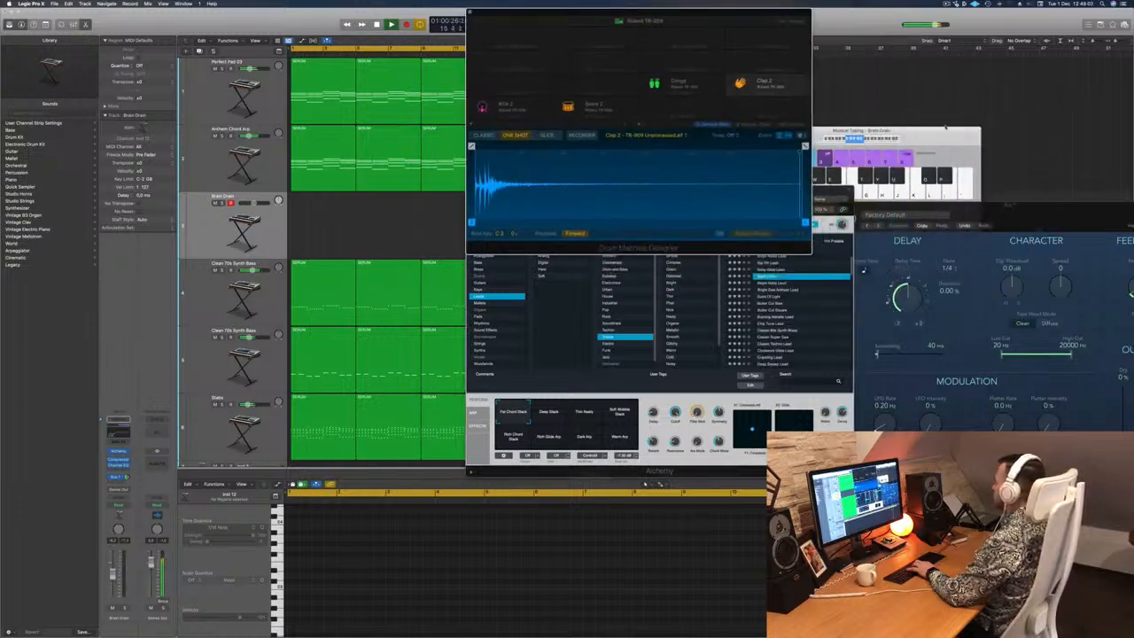
click(902, 139)
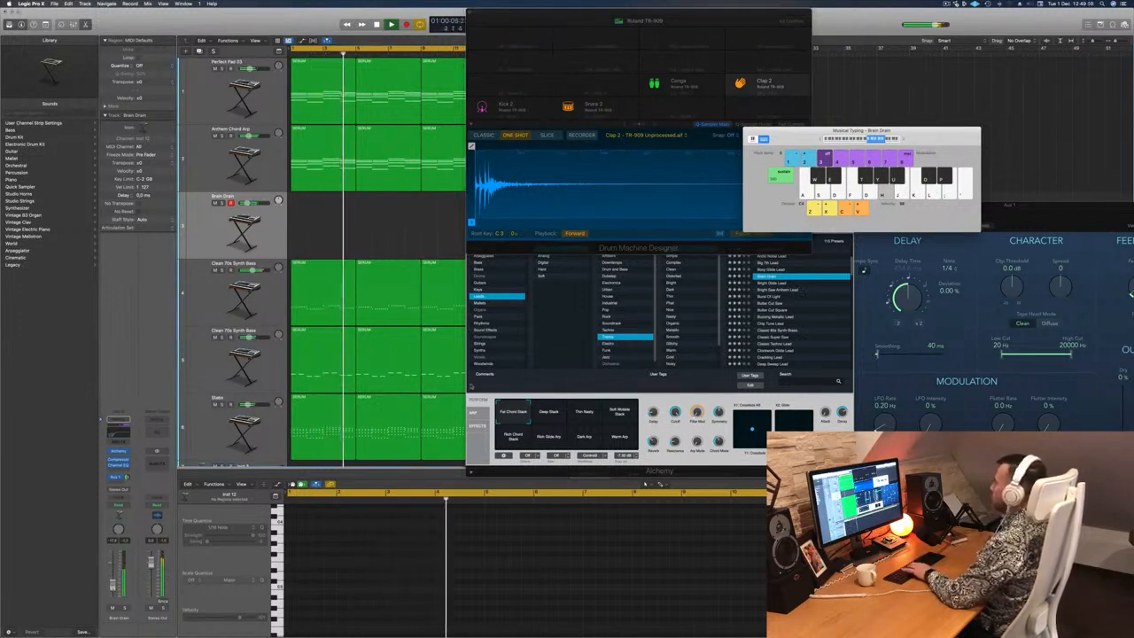
click(587, 197)
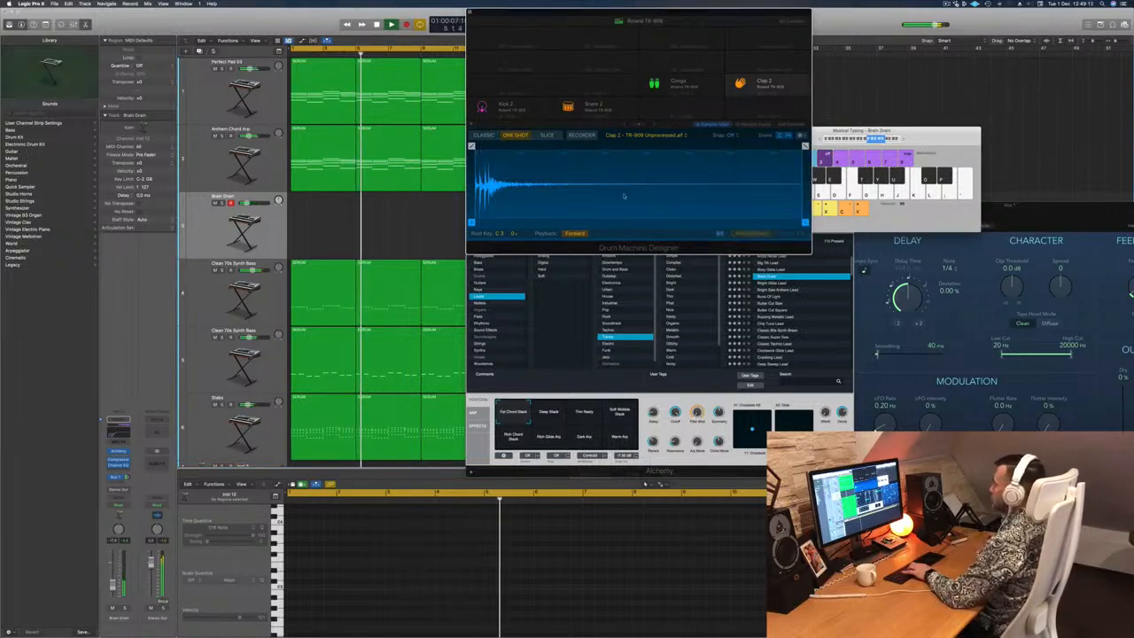
key(super+w)
drag(634, 194, 653, 105)
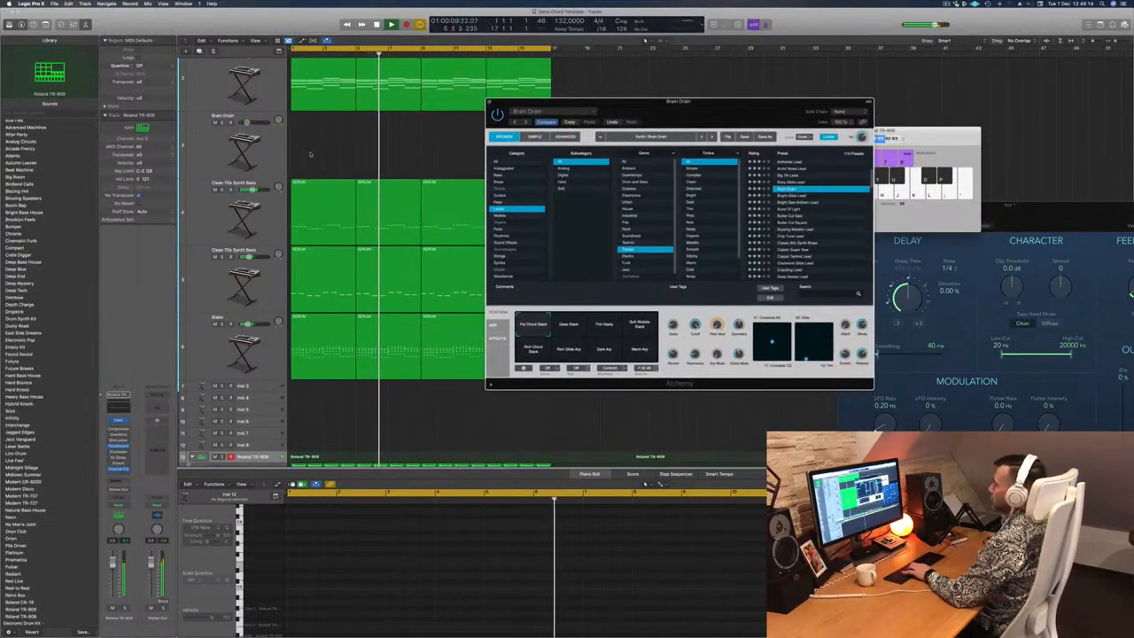
click(278, 151)
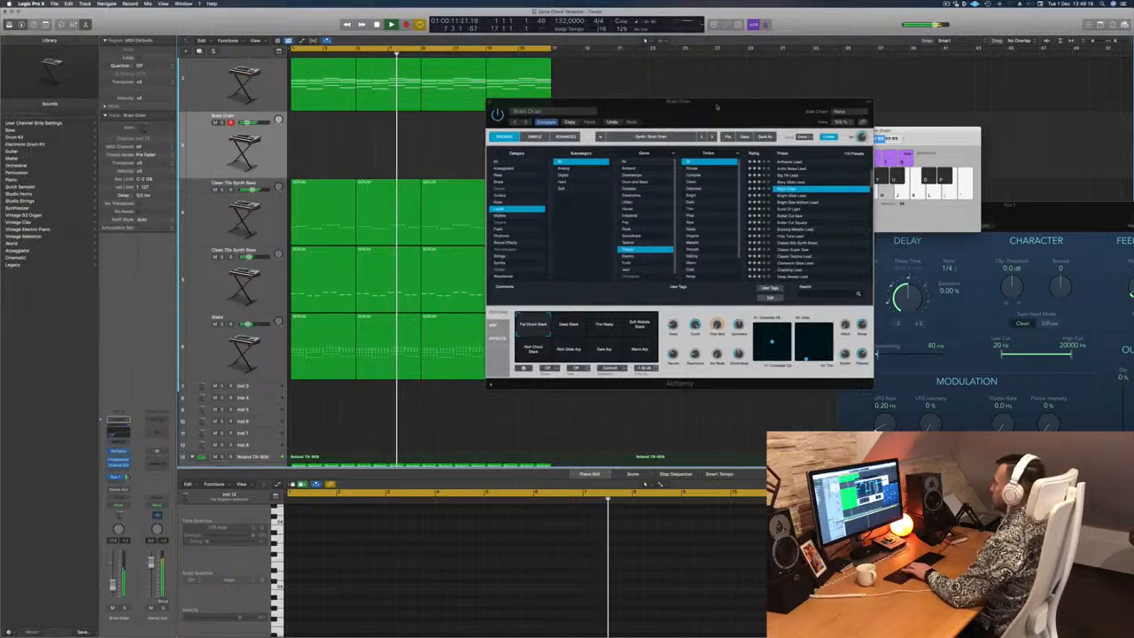
Audition other Alchemy lead presets on the new track, including Bright Glide Lead, Butter Cut Saw and Buzzing Metallic Lead.
drag(716, 108, 725, 168)
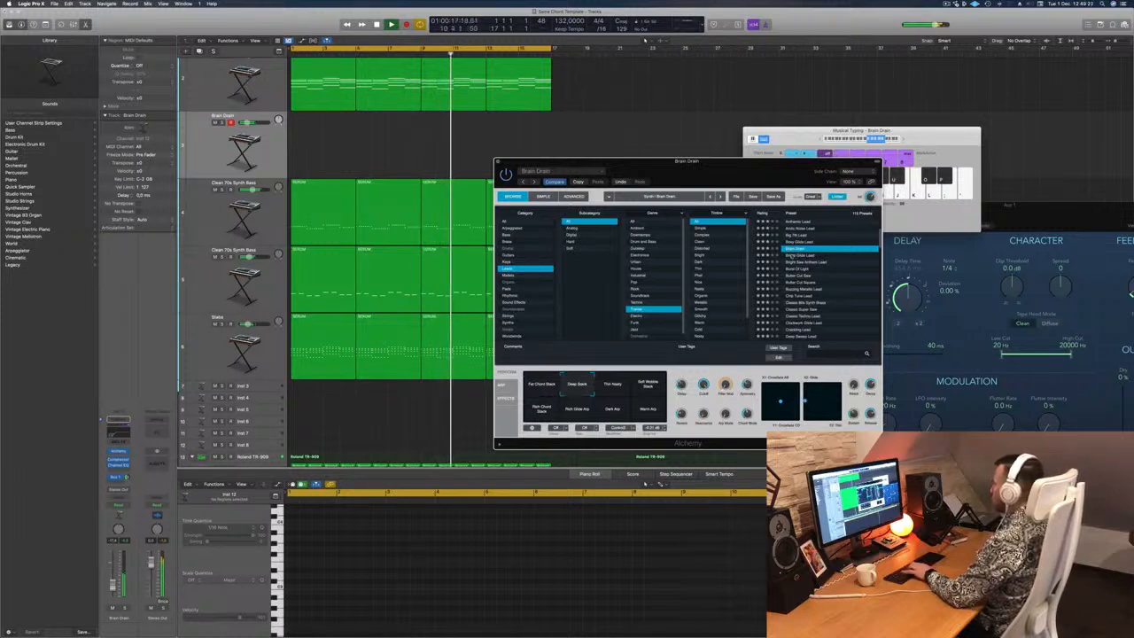
click(792, 255)
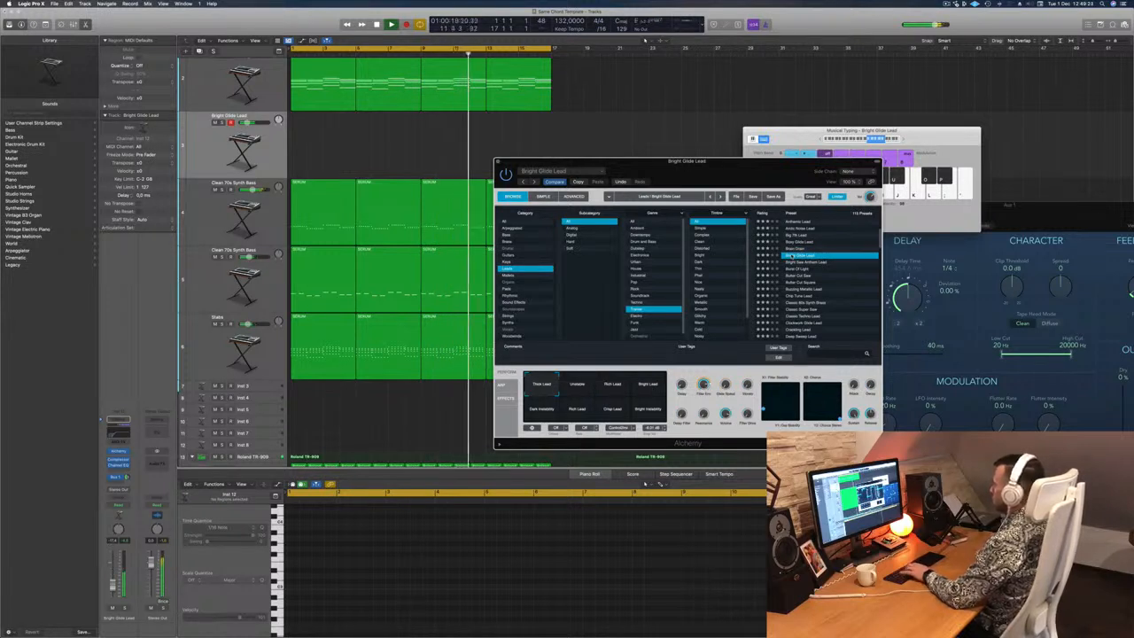
click(799, 277)
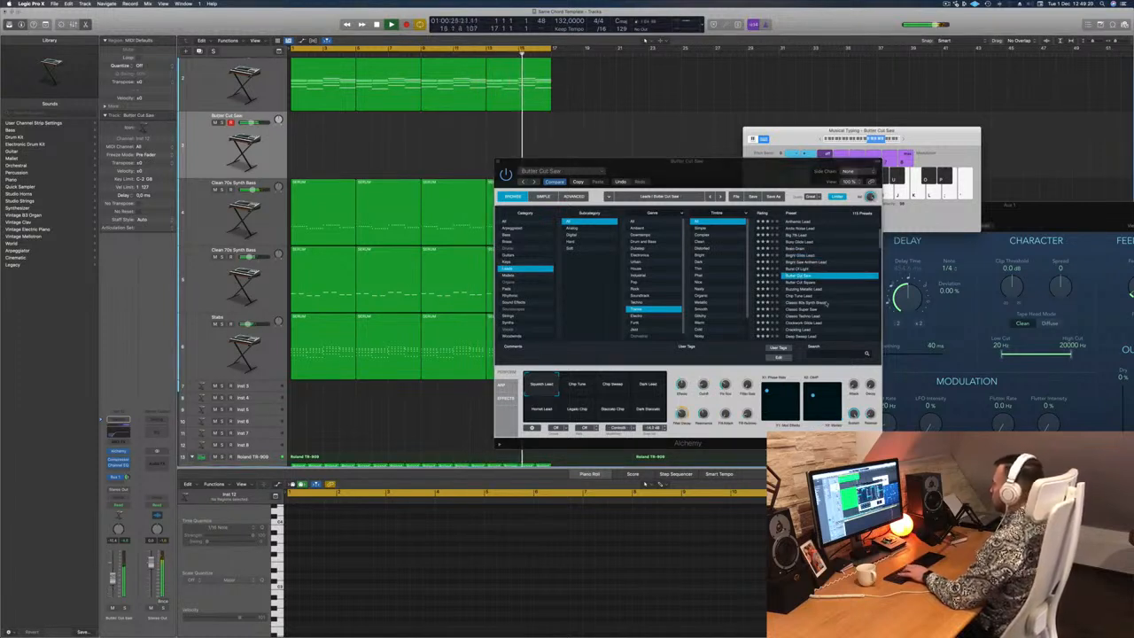
click(790, 282)
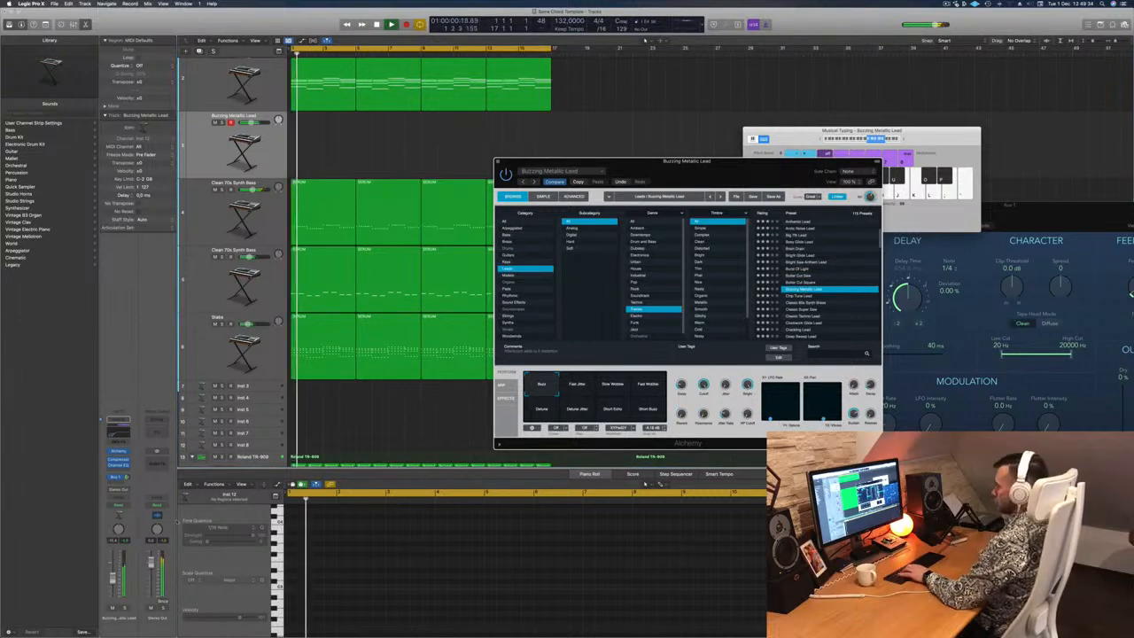
Try Clockwork Glide Lead, load the Crackling Lead preset on the new track, and bring the Musical Typing keyboard forward to play it.
click(391, 367)
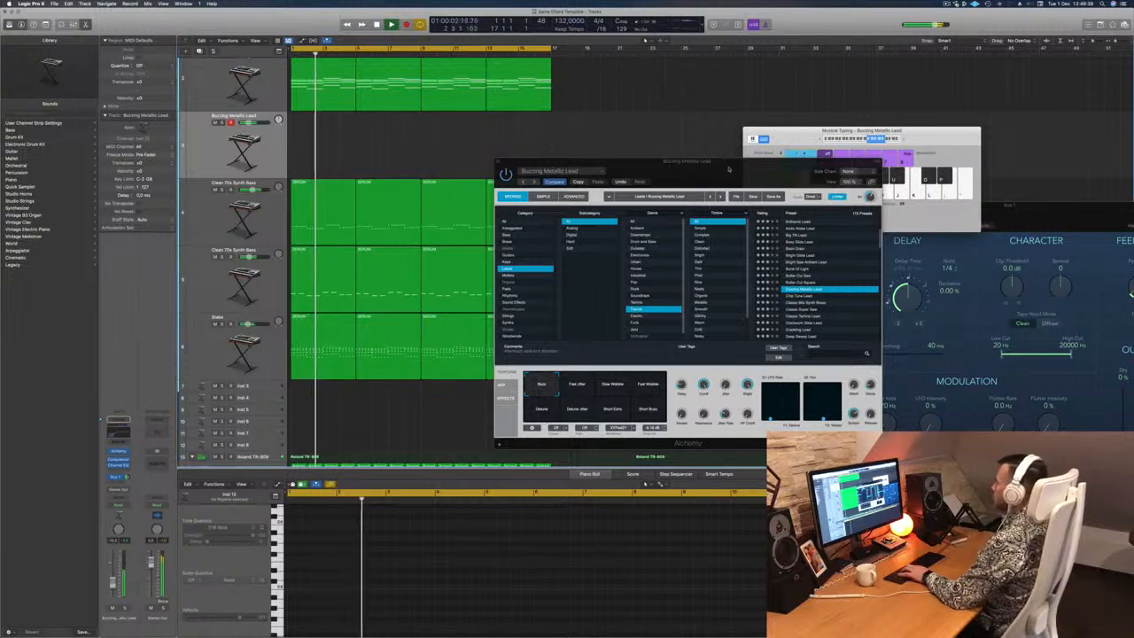
drag(708, 163, 684, 121)
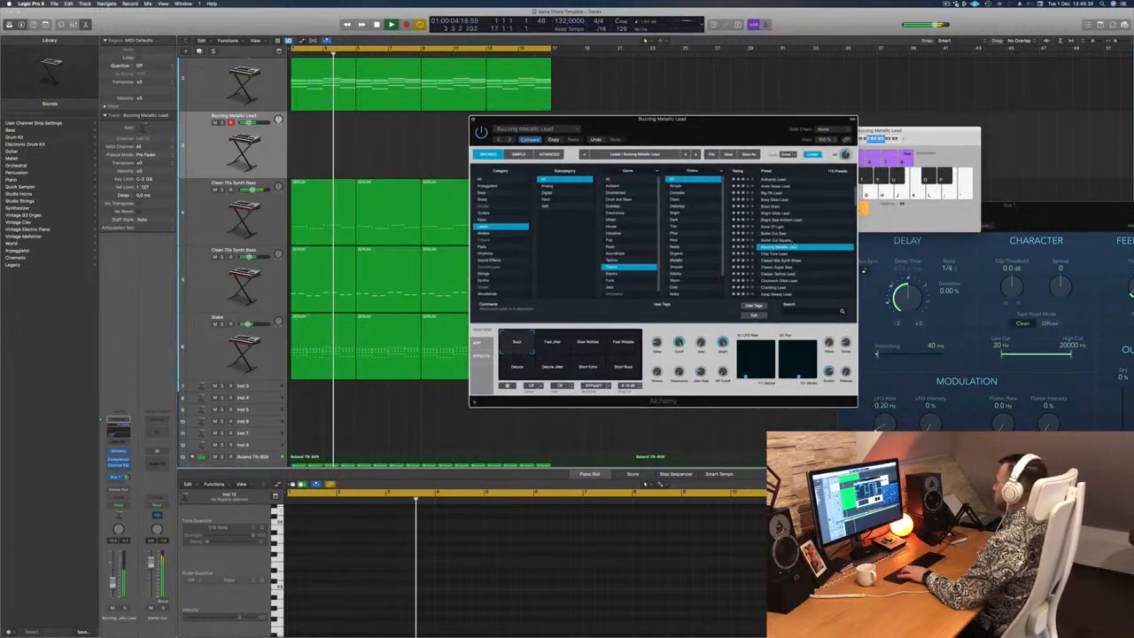
scroll(771, 252, down, 2)
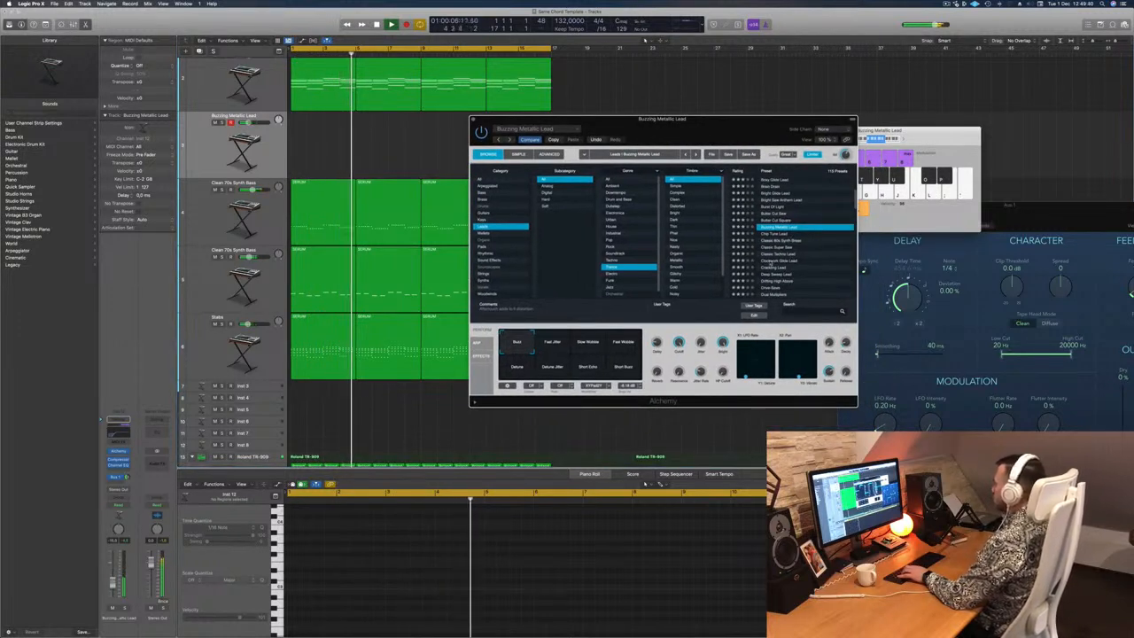
click(772, 261)
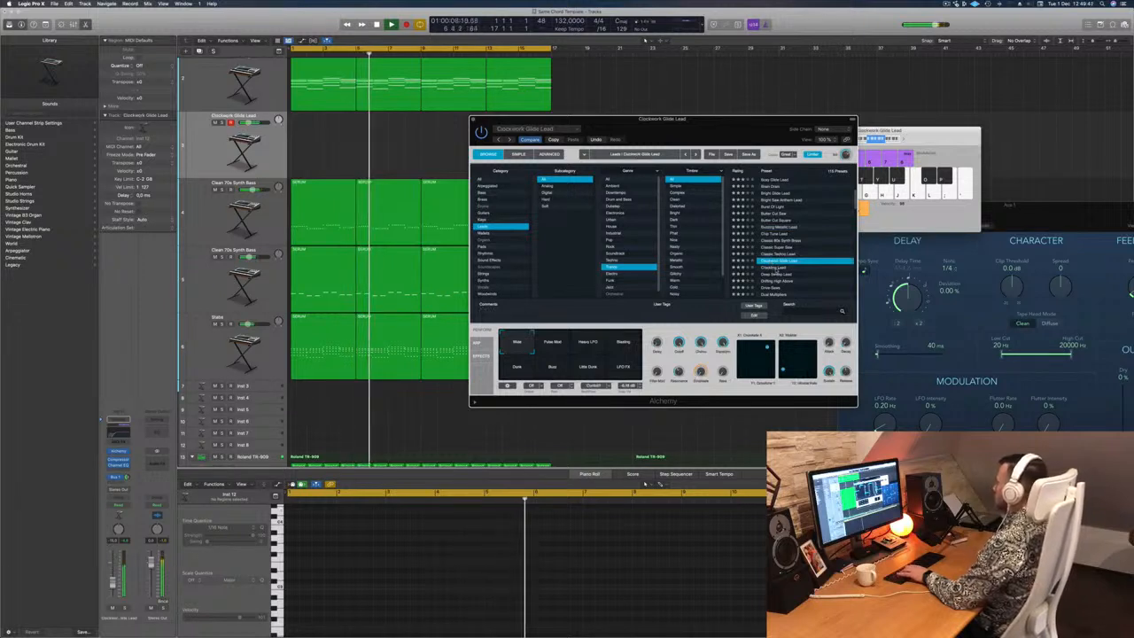
click(774, 268)
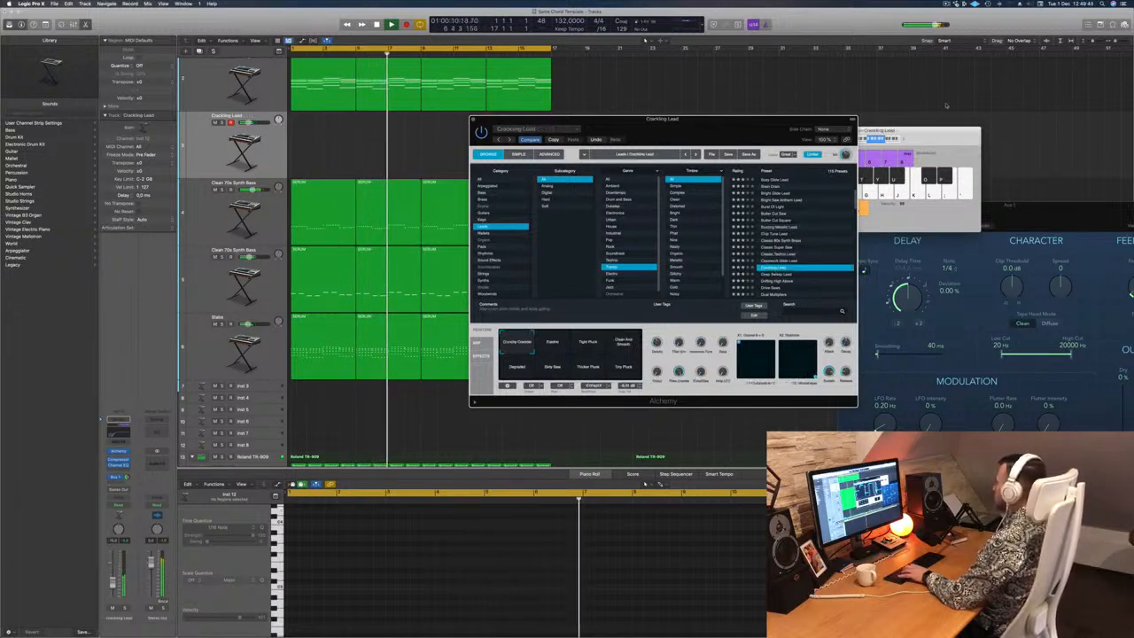
click(928, 135)
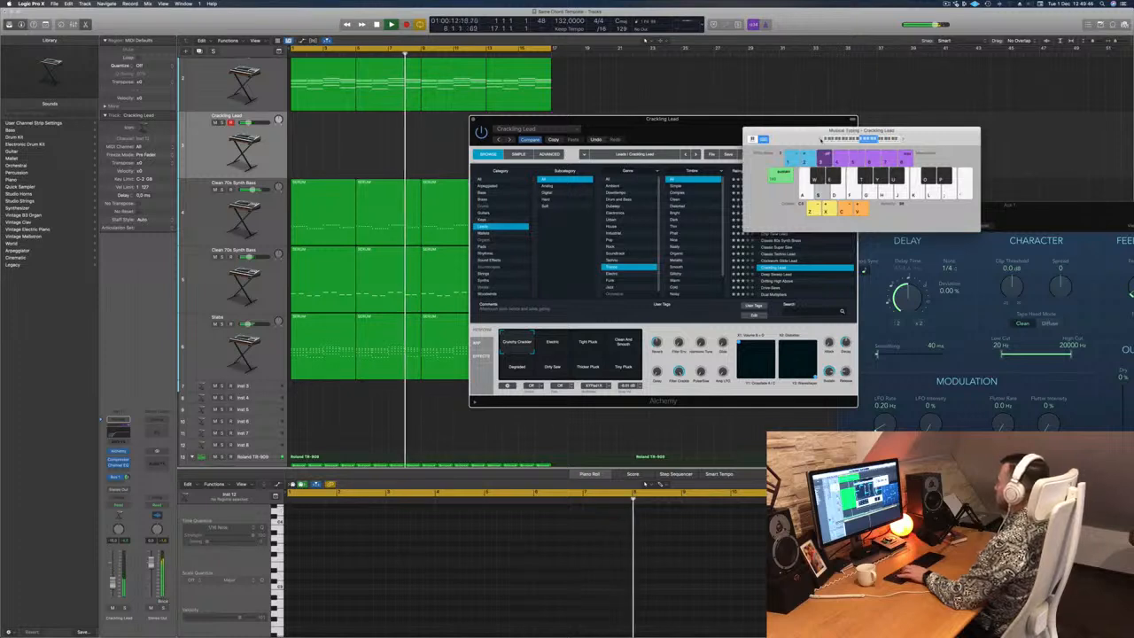
drag(821, 139, 828, 124)
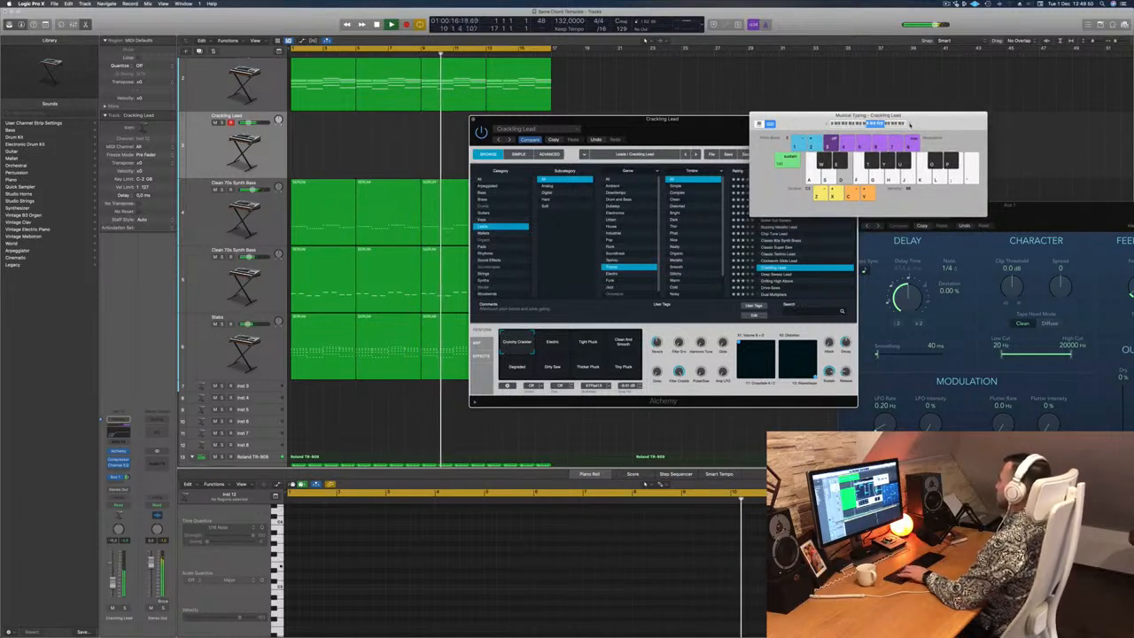
Try the Electric and Tight Pluck variations of Crackling Lead, and raise the lead track's bus send level.
drag(795, 121, 816, 91)
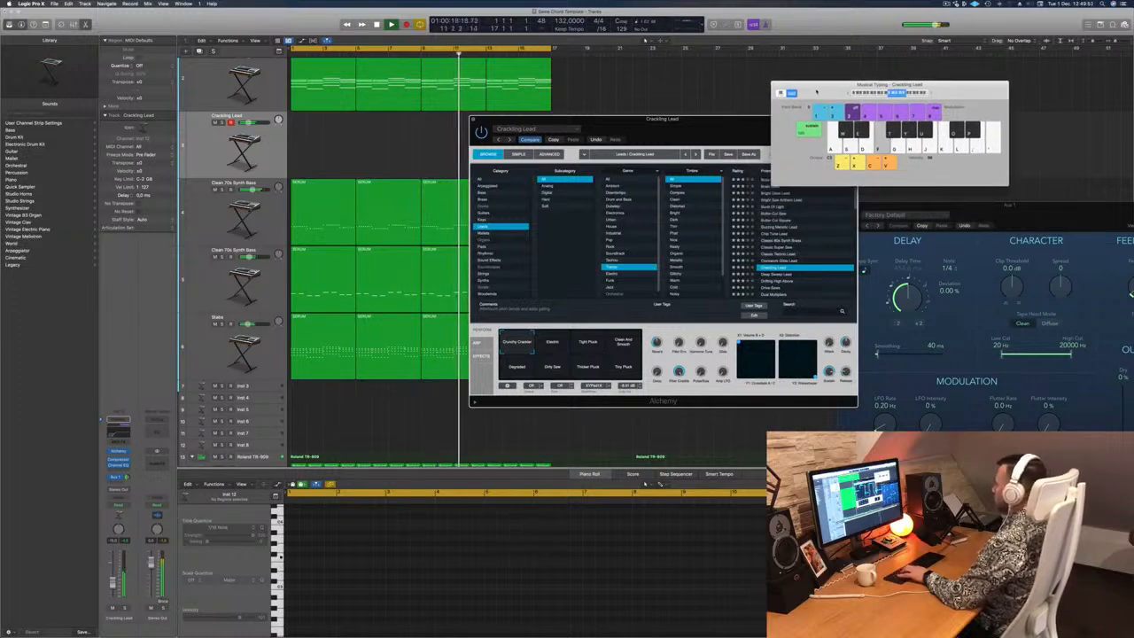
click(552, 343)
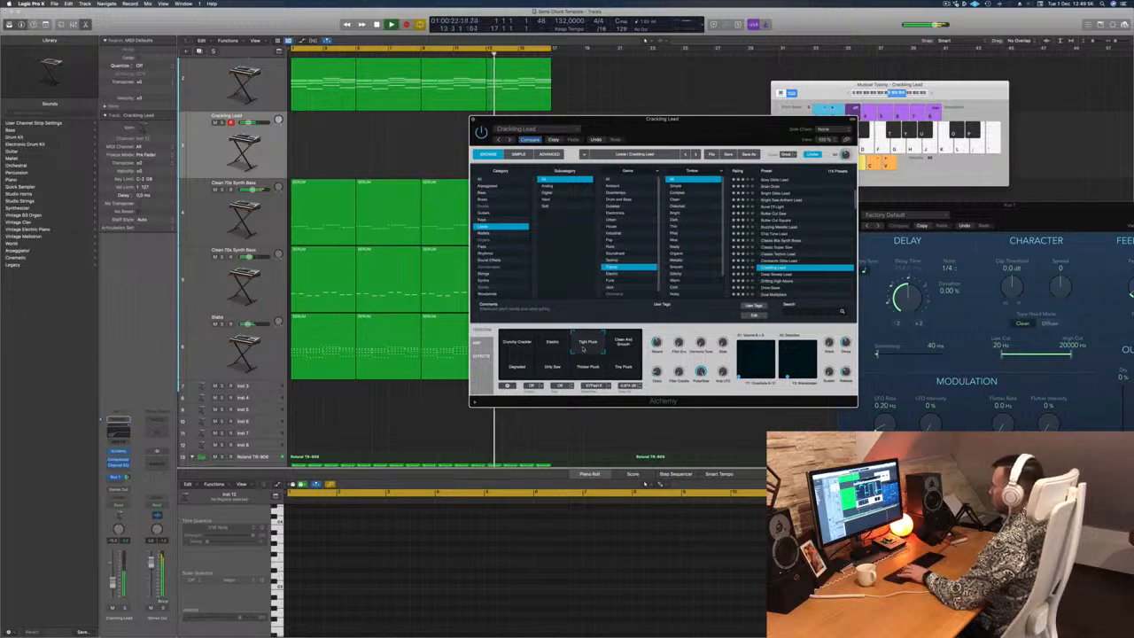
drag(967, 104, 948, 98)
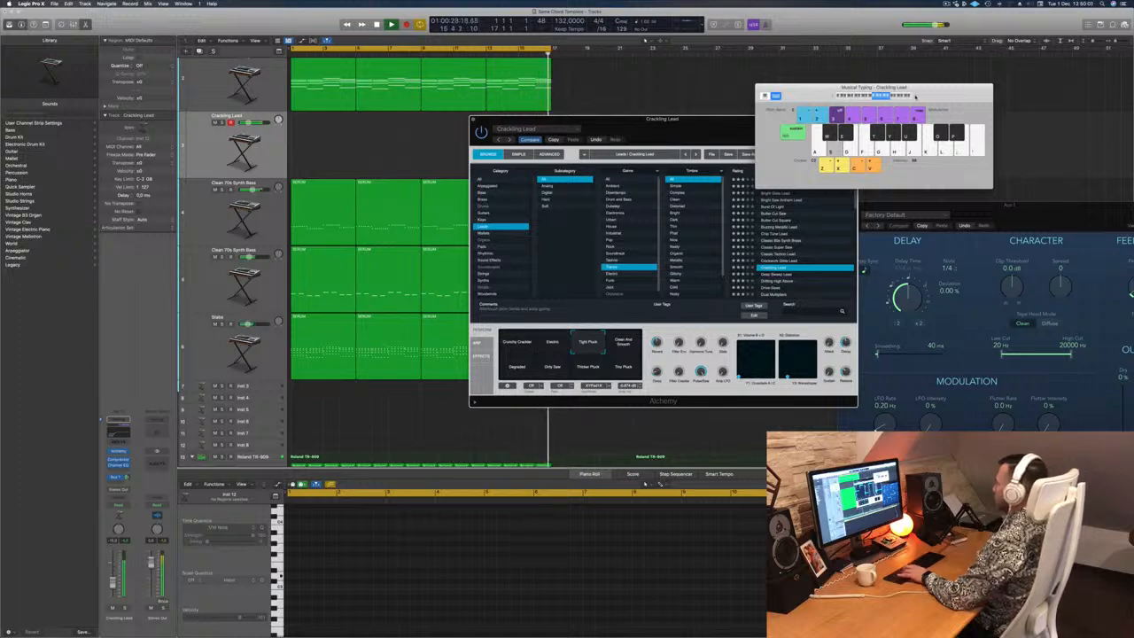
click(129, 478)
drag(130, 478, 129, 464)
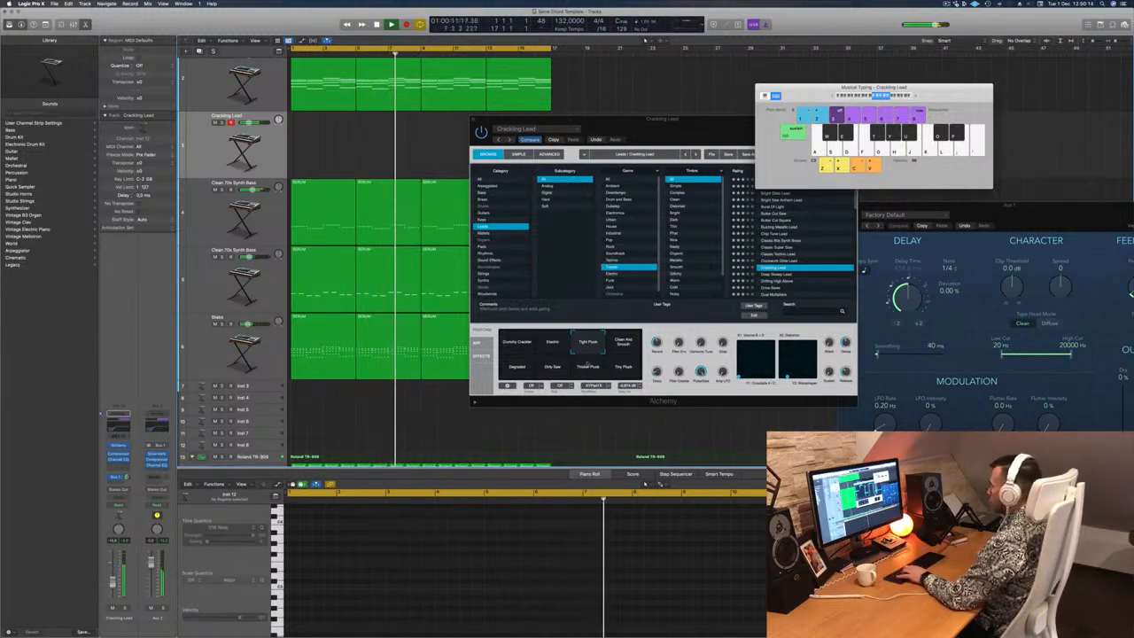
Audition the Clean And Smooth, Degraded, Dirty Saw, Thicker Pluck and Tiny Pluck variations of the Crackling Lead preset.
click(623, 342)
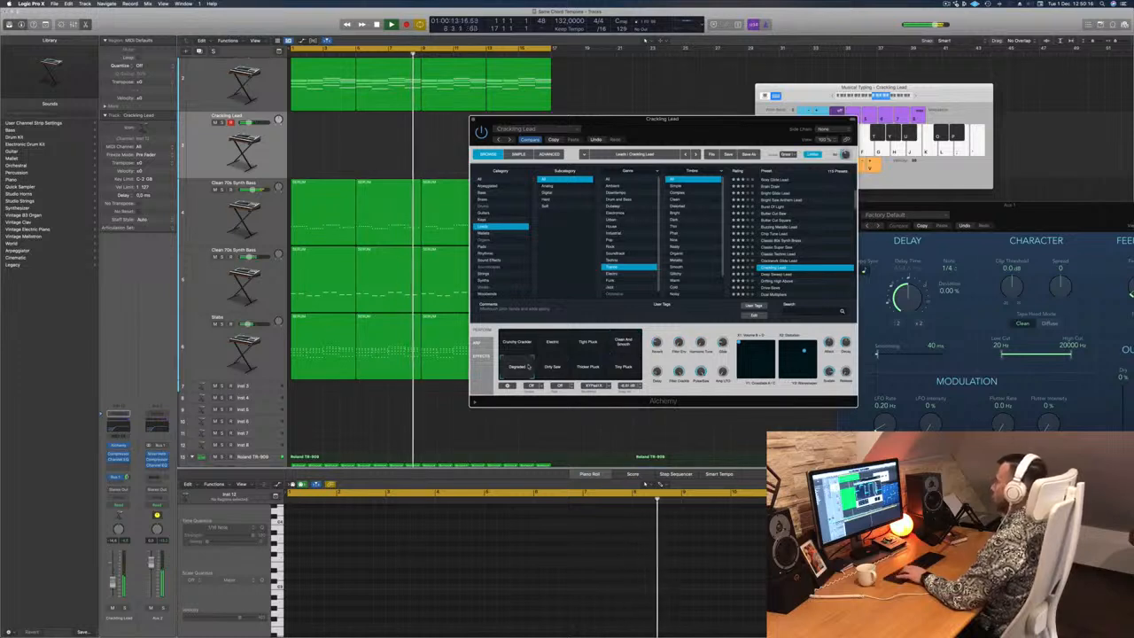
click(553, 369)
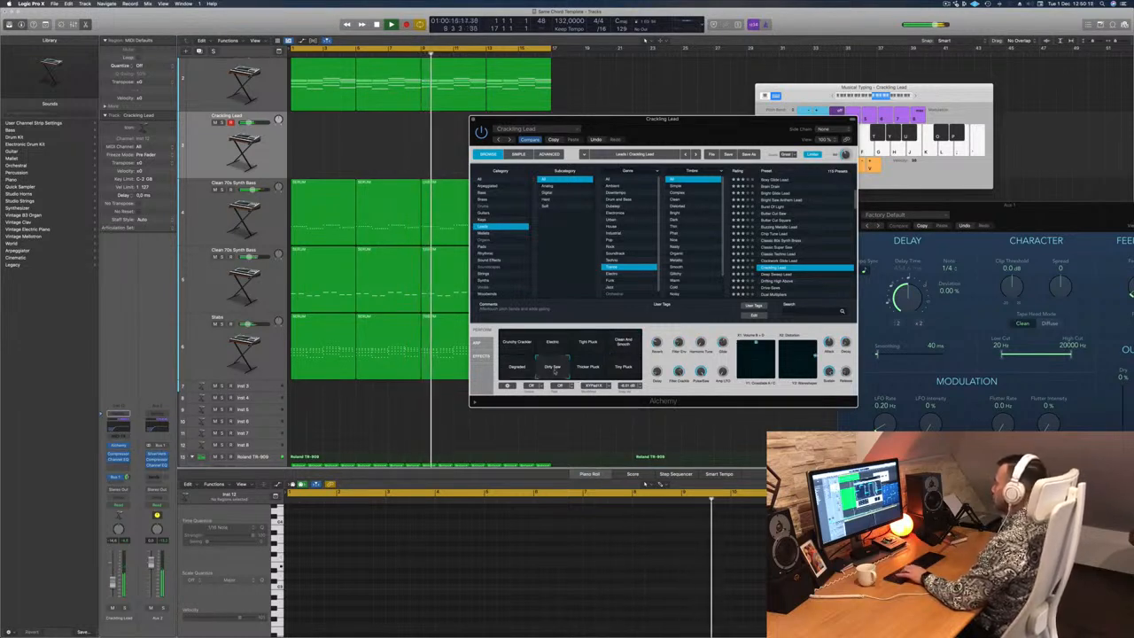
click(584, 369)
click(627, 369)
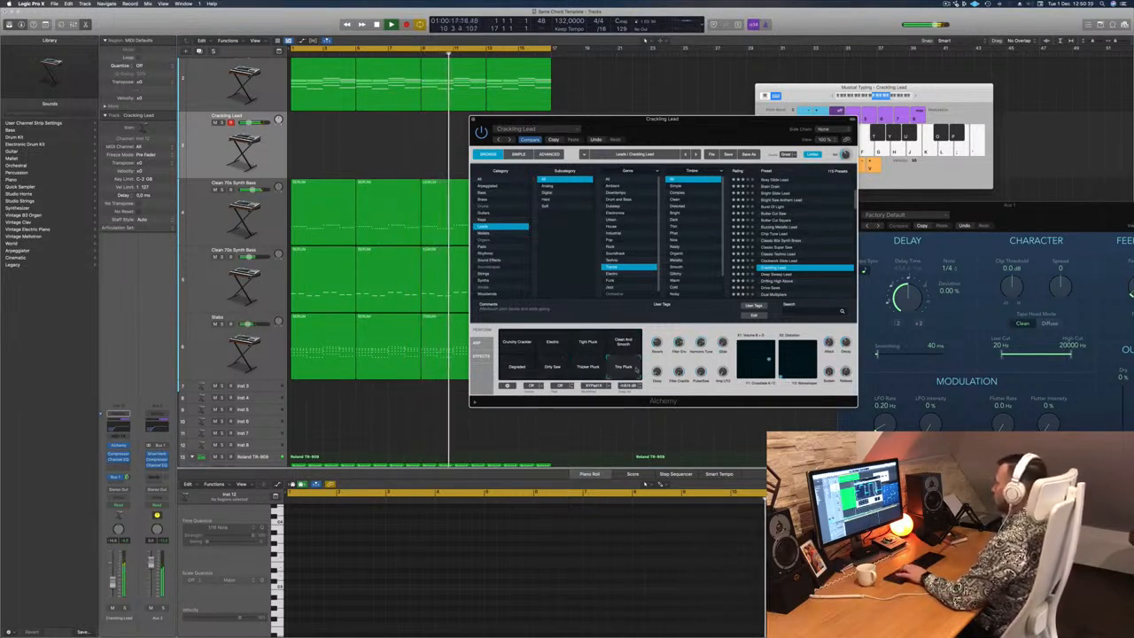
Audition the Deep Sweep Lead, Drifting High Above and Drive-Saws presets on the lead track.
click(784, 274)
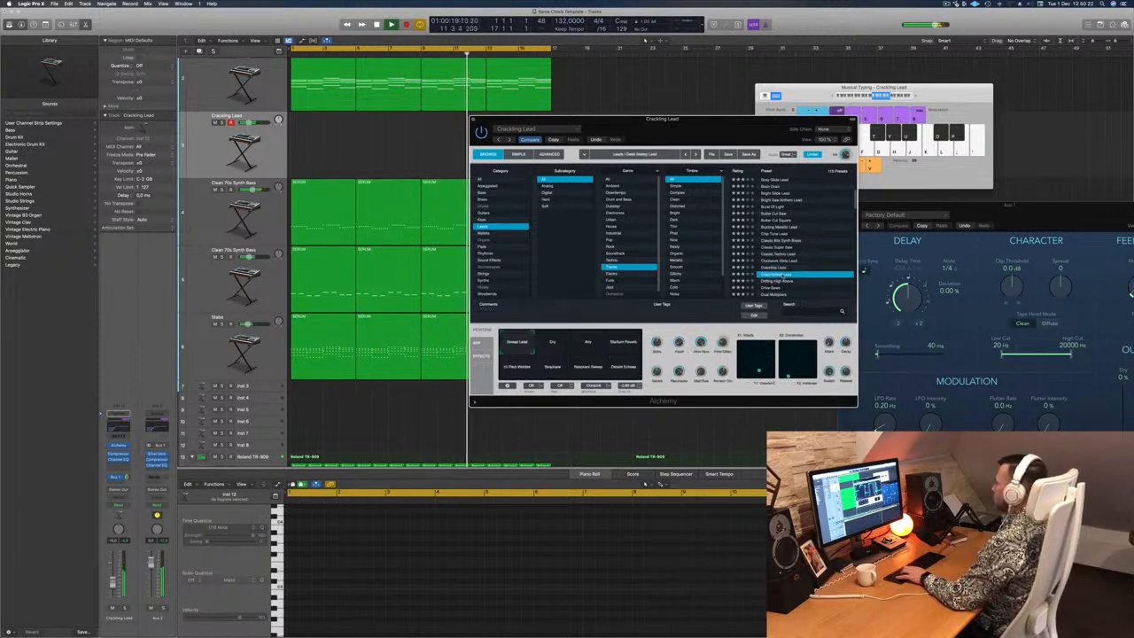
drag(704, 126, 678, 89)
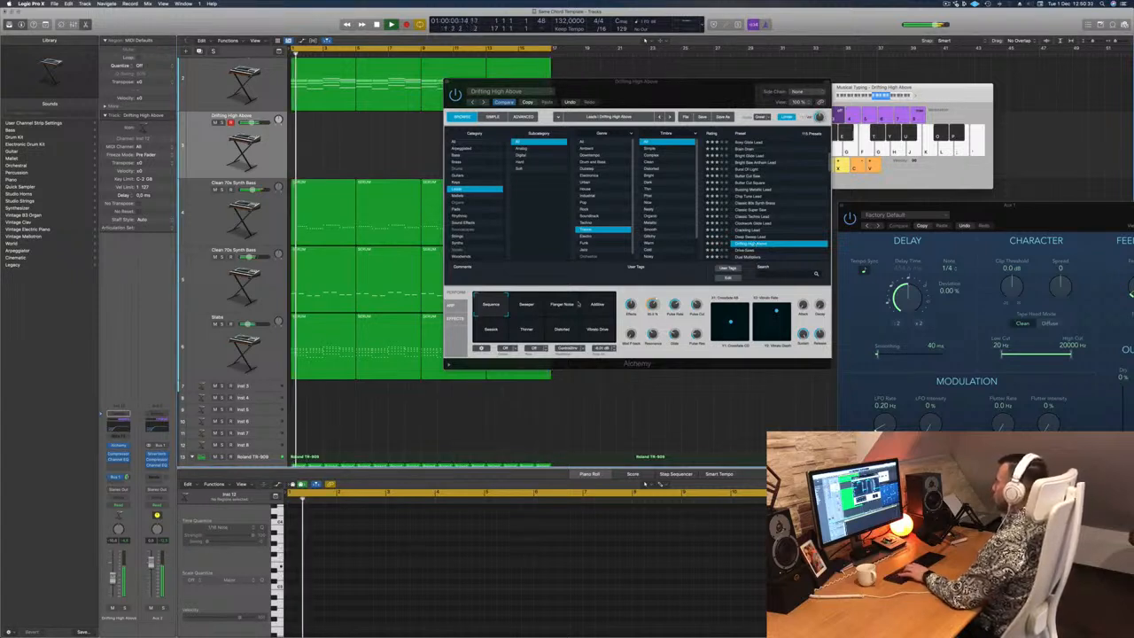
scroll(772, 235, down, 2)
click(748, 234)
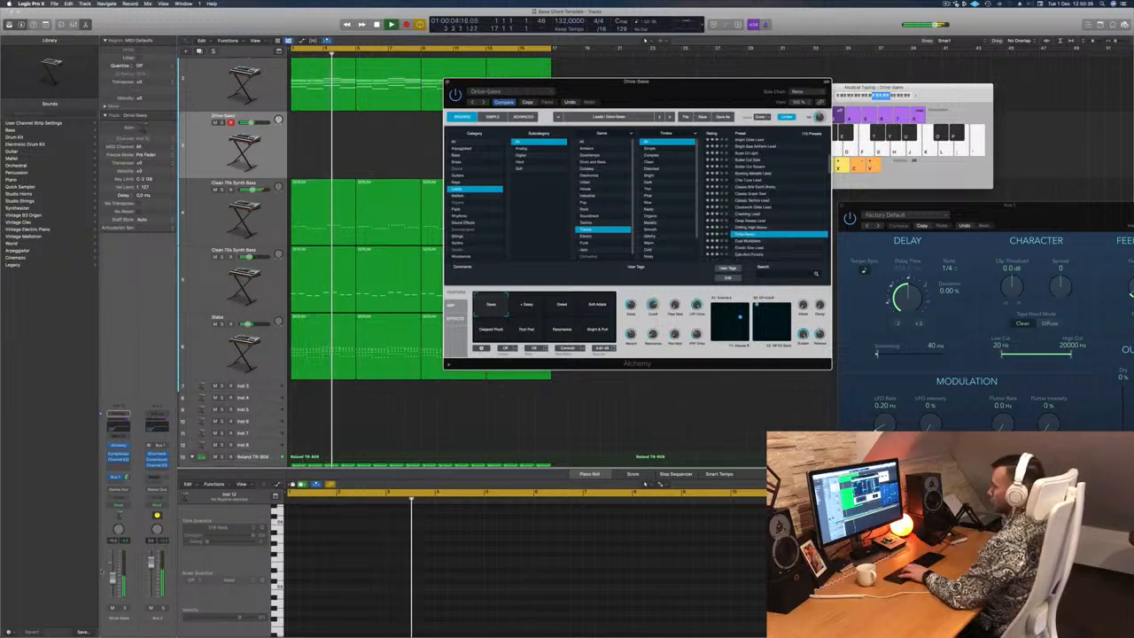
Try the Gated, Delayed Pluck and Rich Pad variations of Drive-Saws, and audition the presets after it up to Elastic Saw Lead.
click(1045, 133)
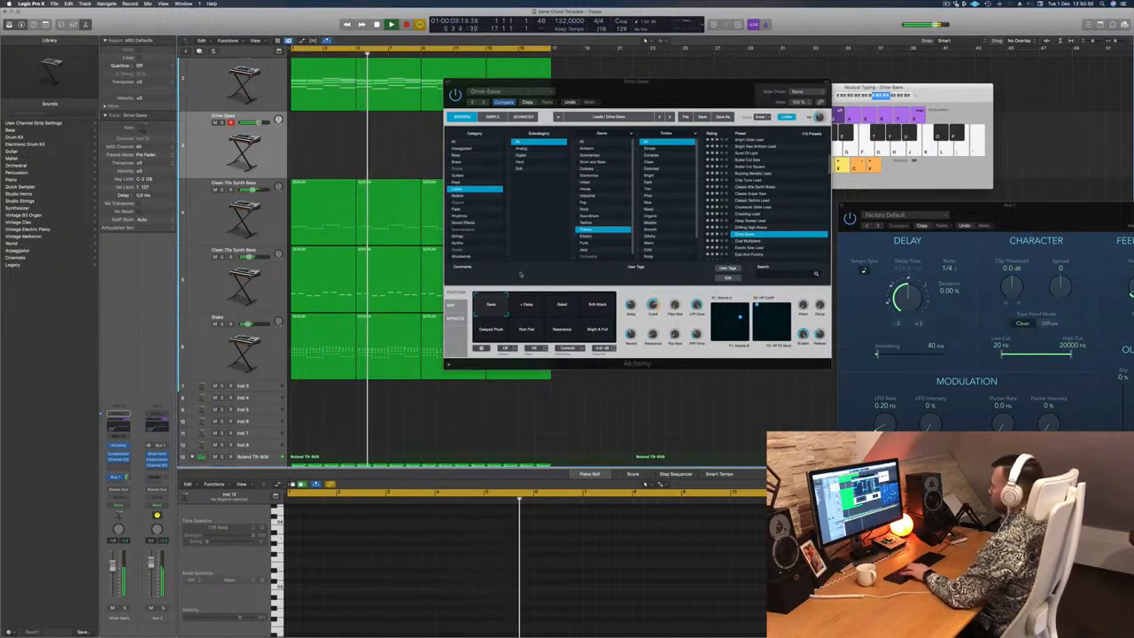
click(558, 306)
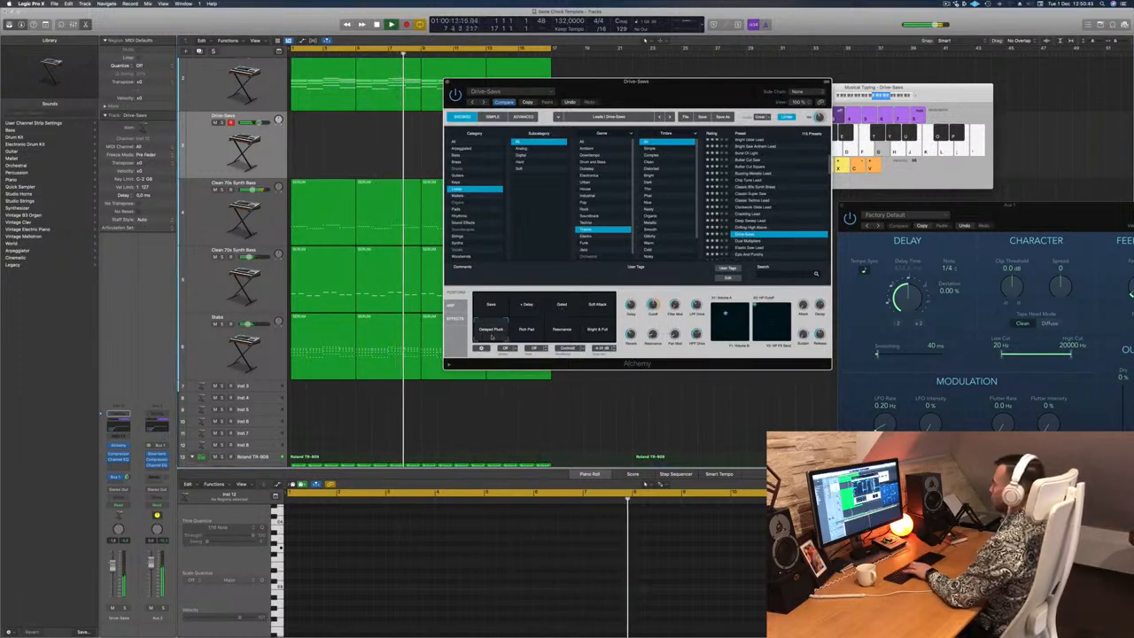
click(526, 330)
scroll(747, 206, down, 2)
click(747, 203)
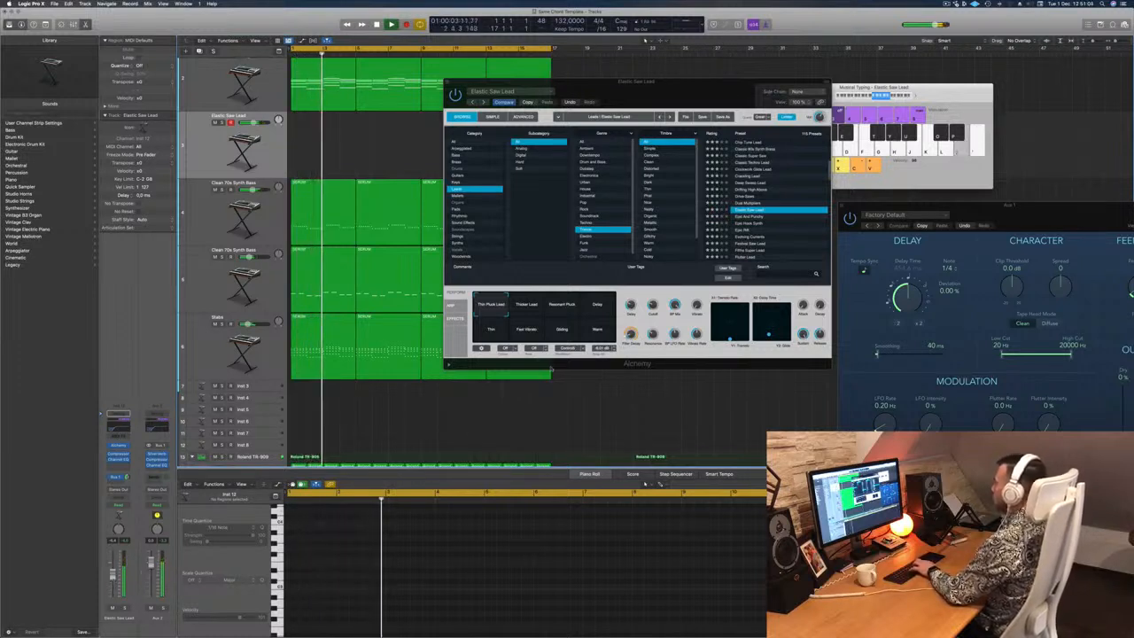
Load the Epic And Punchy preset and audition its Resonant LFO, Bigger and Punchier variations.
click(755, 217)
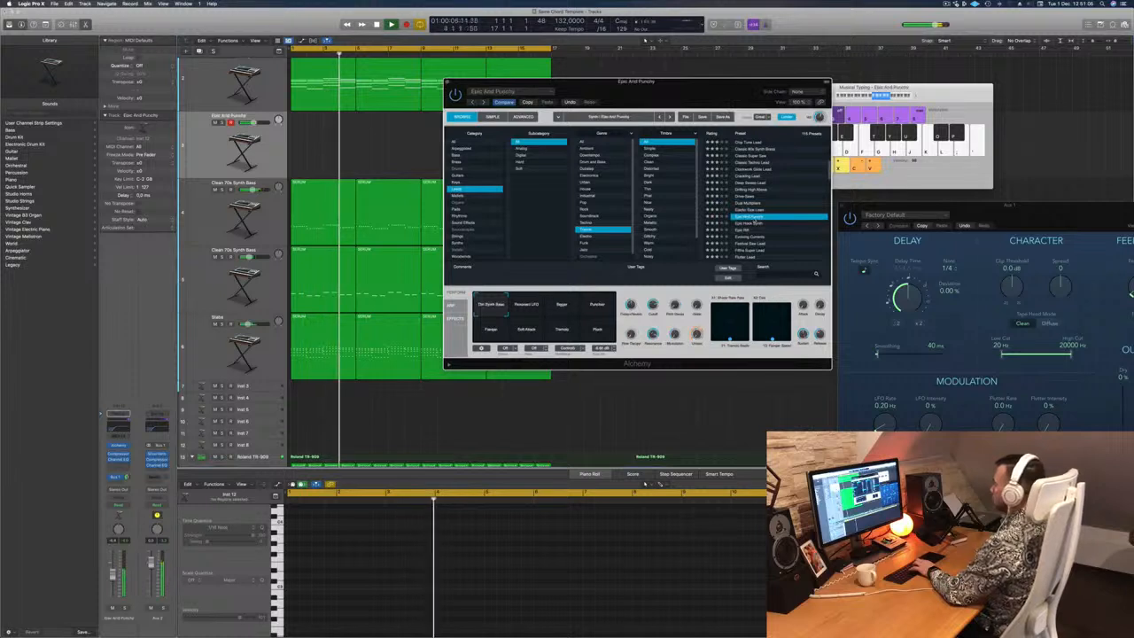
click(526, 304)
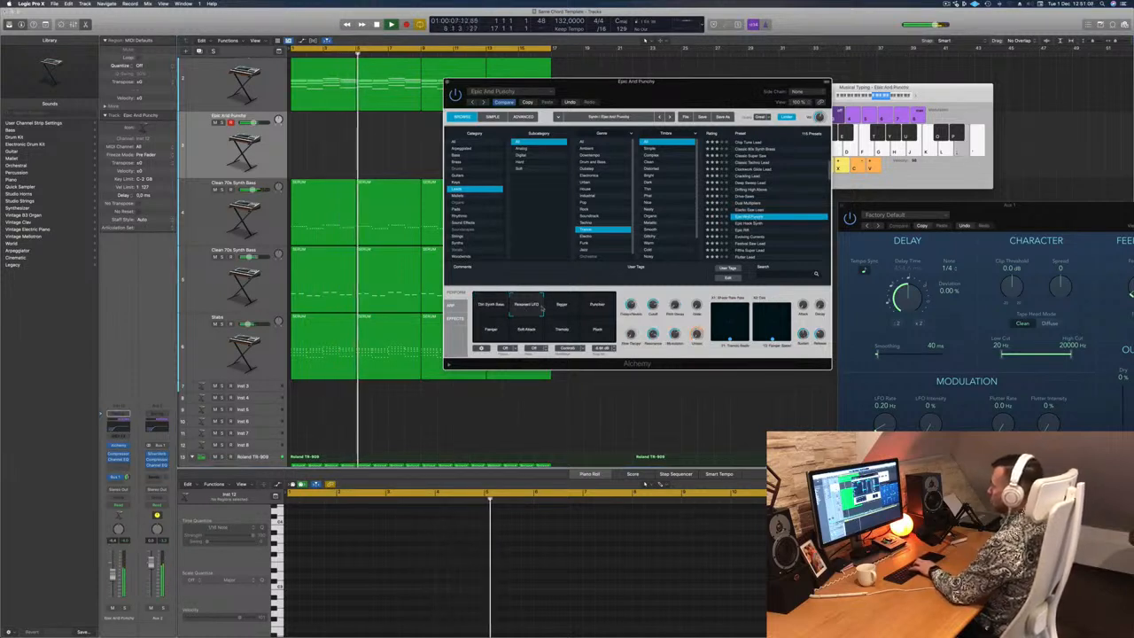
click(560, 306)
click(598, 306)
scroll(756, 212, down, 2)
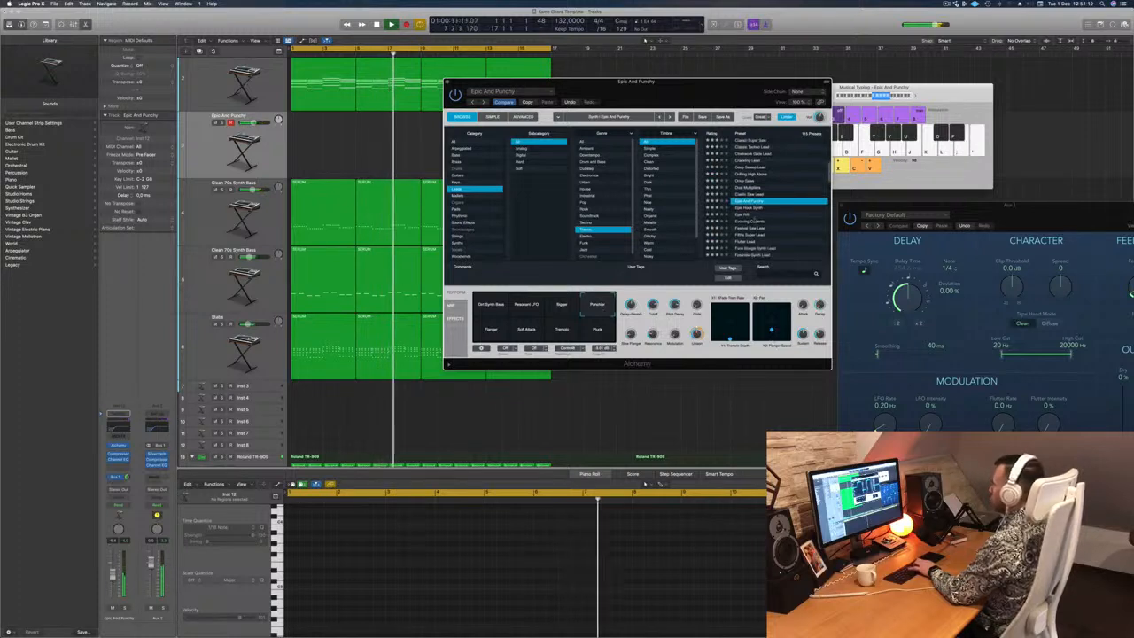
Audition the Epic Hook Synth and Epic Riff presets, playing notes over the running arrangement.
click(753, 209)
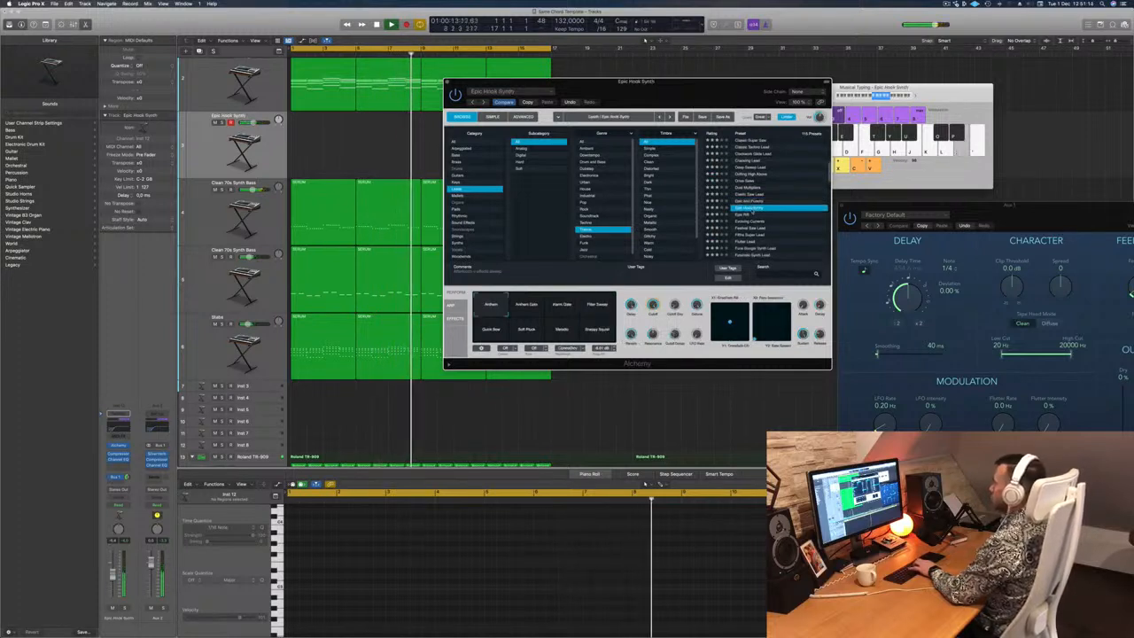
scroll(759, 206, down, 1)
click(759, 206)
scroll(759, 205, down, 1)
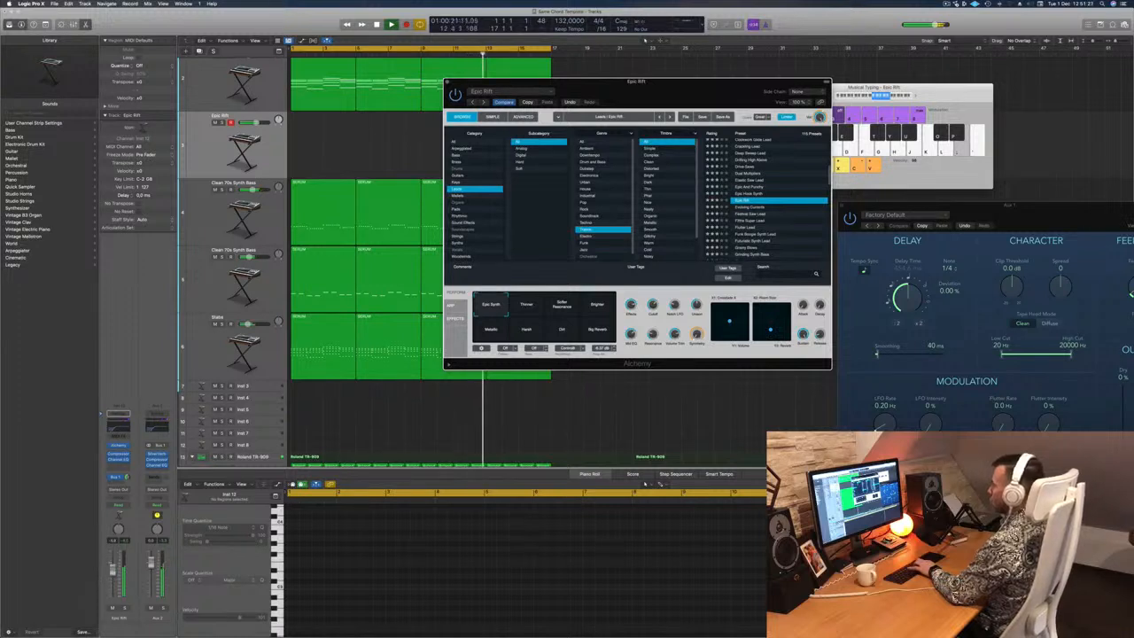
key(k)
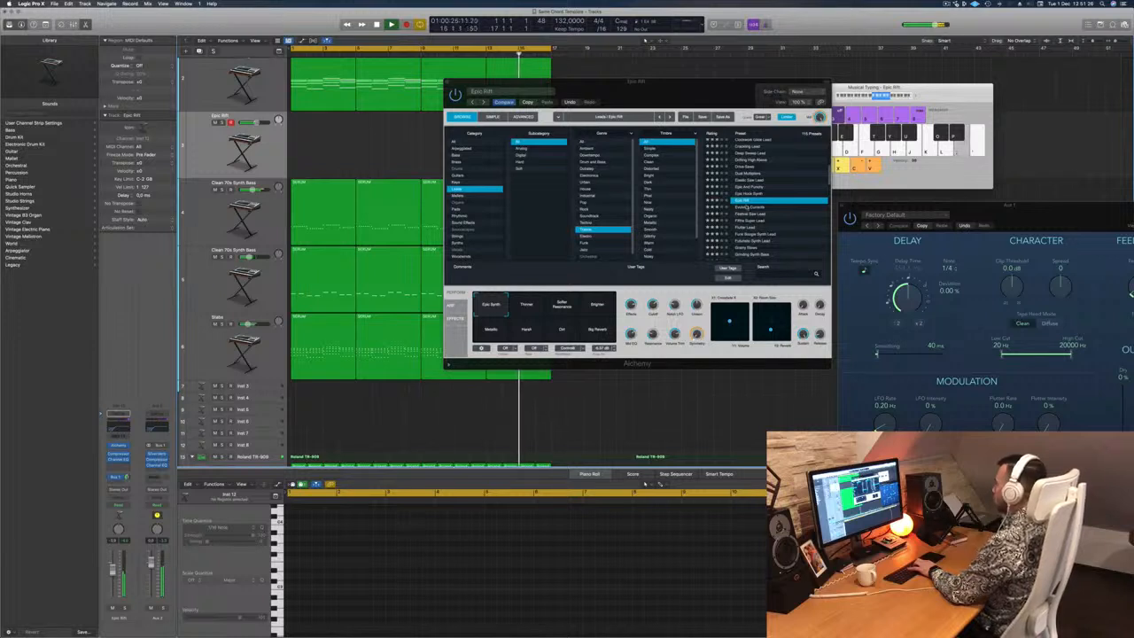
Go through the following lead presets, including Festival Saw Lead, Filthy Super Lead and Funk Boogie Synth Lead.
key(Down)
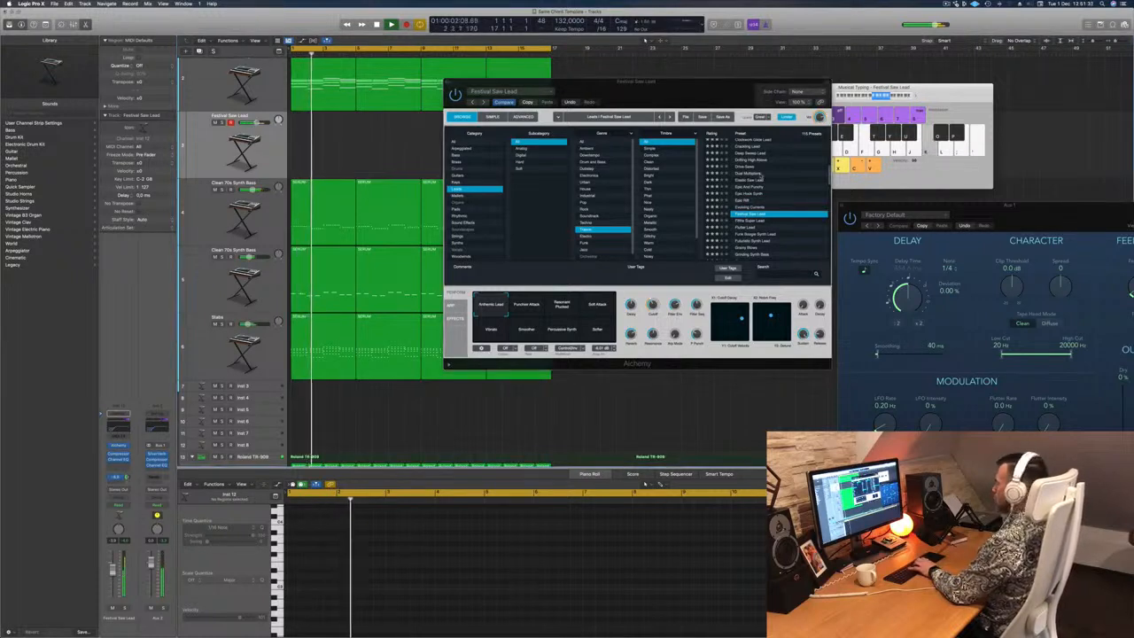
key(Down)
key(Down)
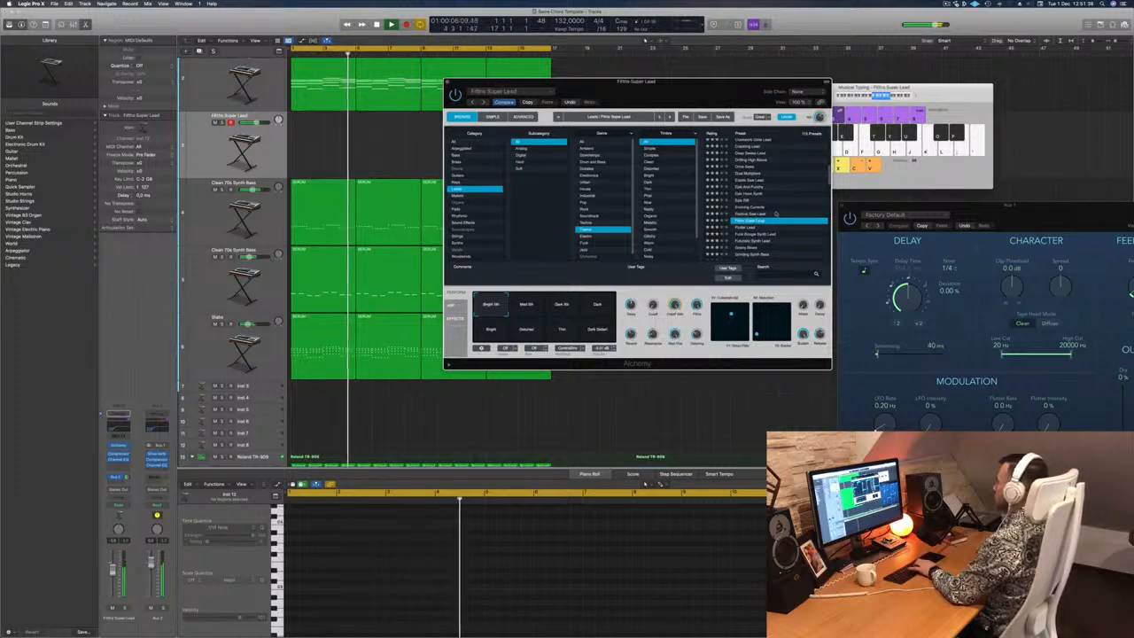
key(Down)
key(Down)
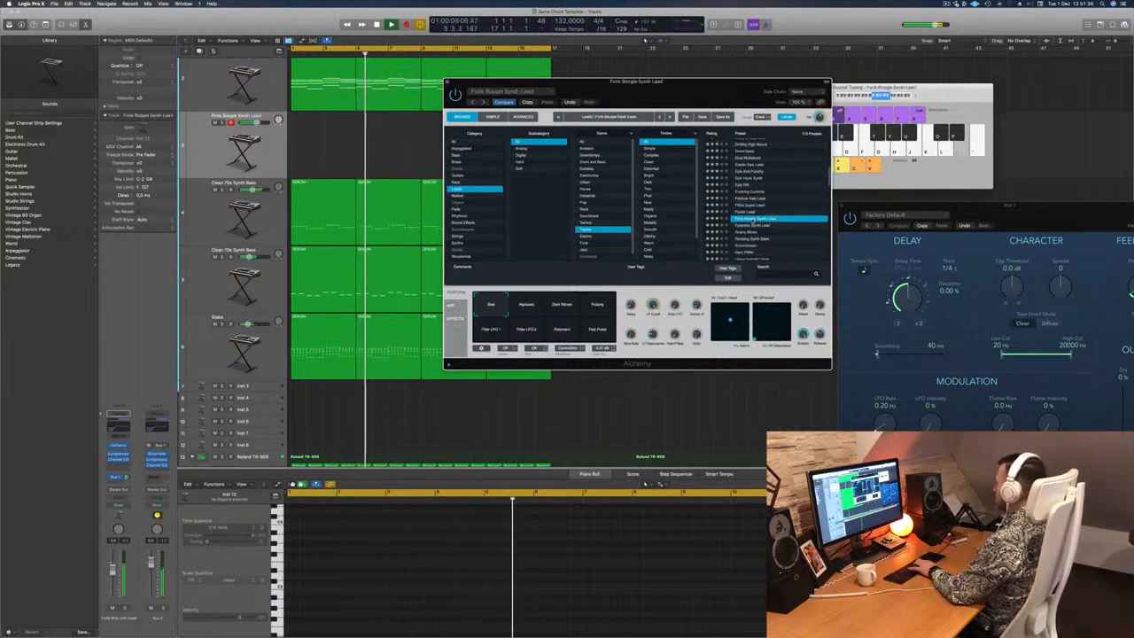
Continue auditioning presets with Futuristic Synth Lead, Grainy Blows, Grinding Synth Bass, Groundwater and Huge Echo Lead.
key(Down)
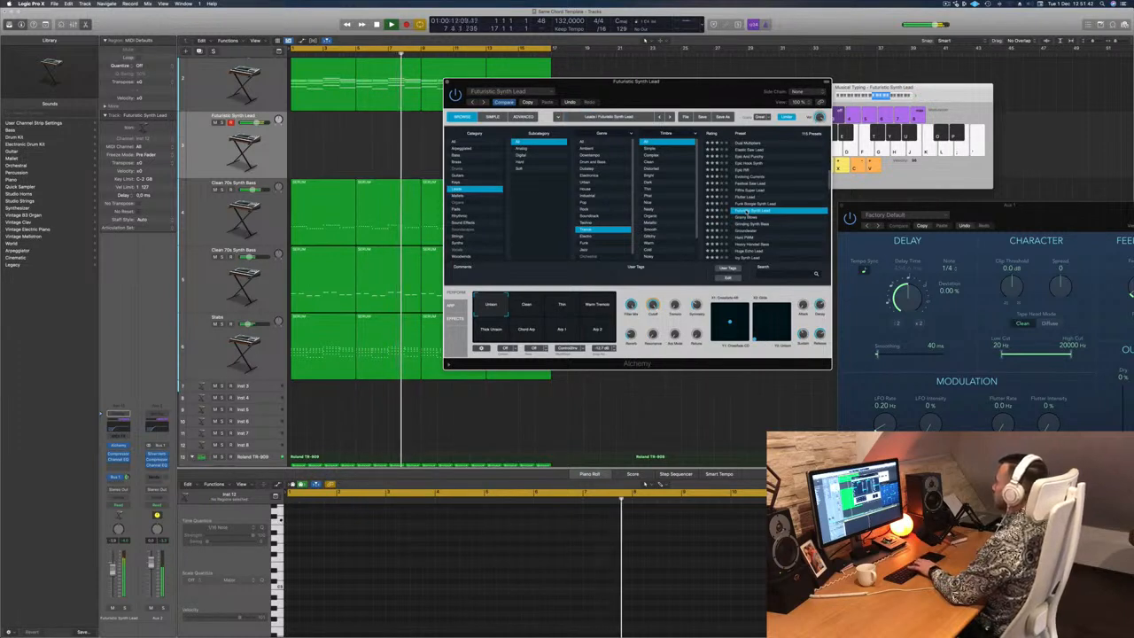
key(Down)
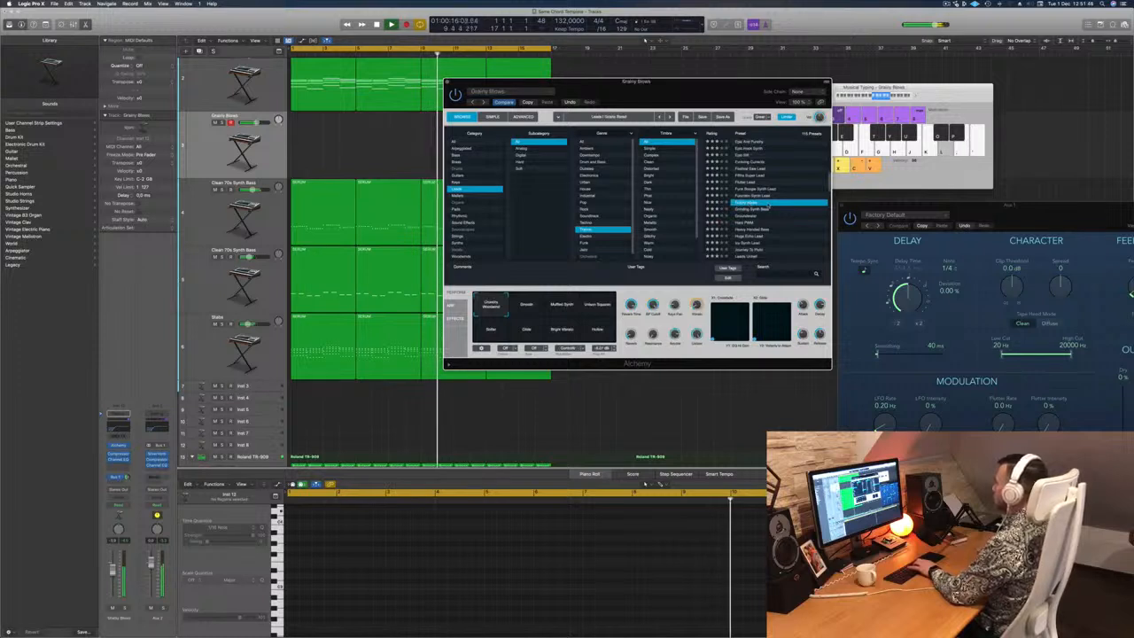
key(Down)
key(Down)
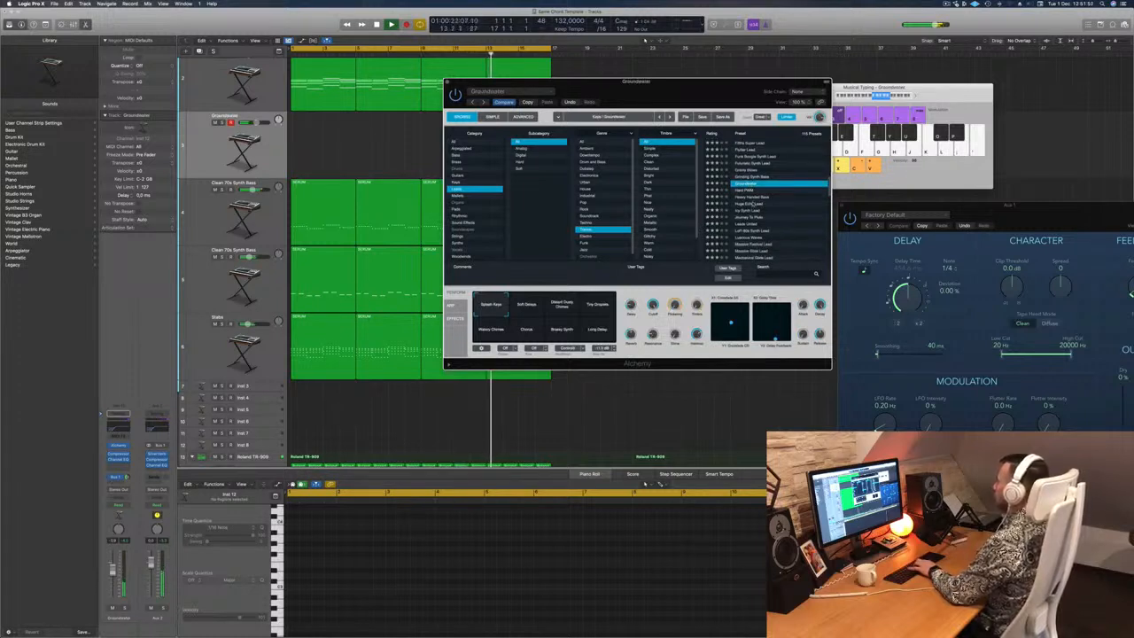
click(751, 202)
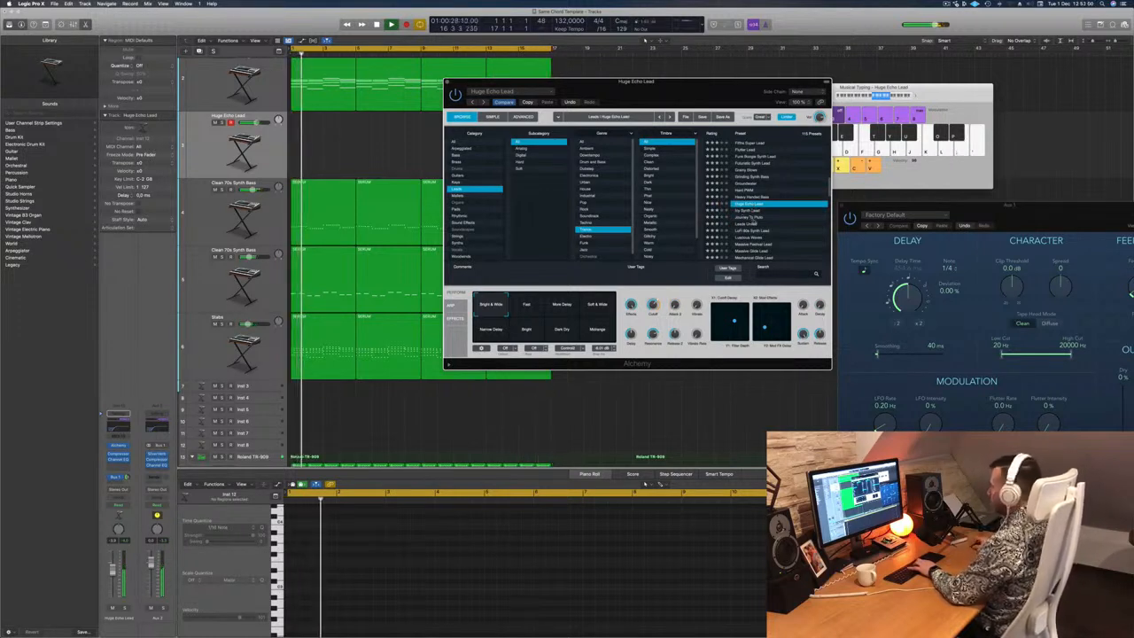
Load the Journey To Pluto preset and record a lead melody on its track from bar 1.
click(752, 217)
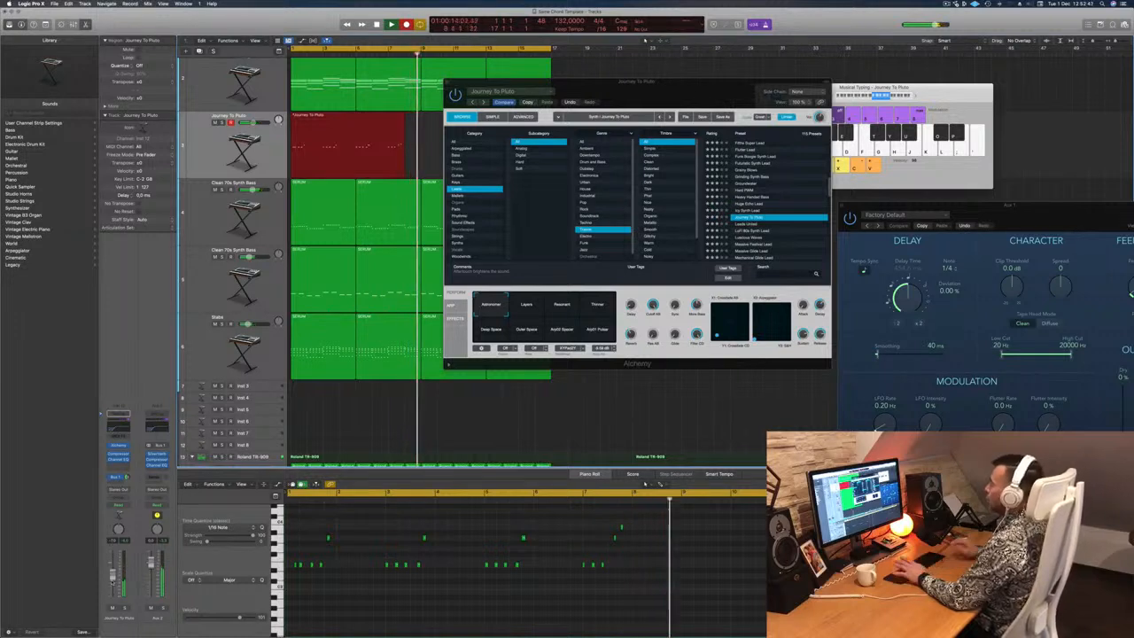
key(space)
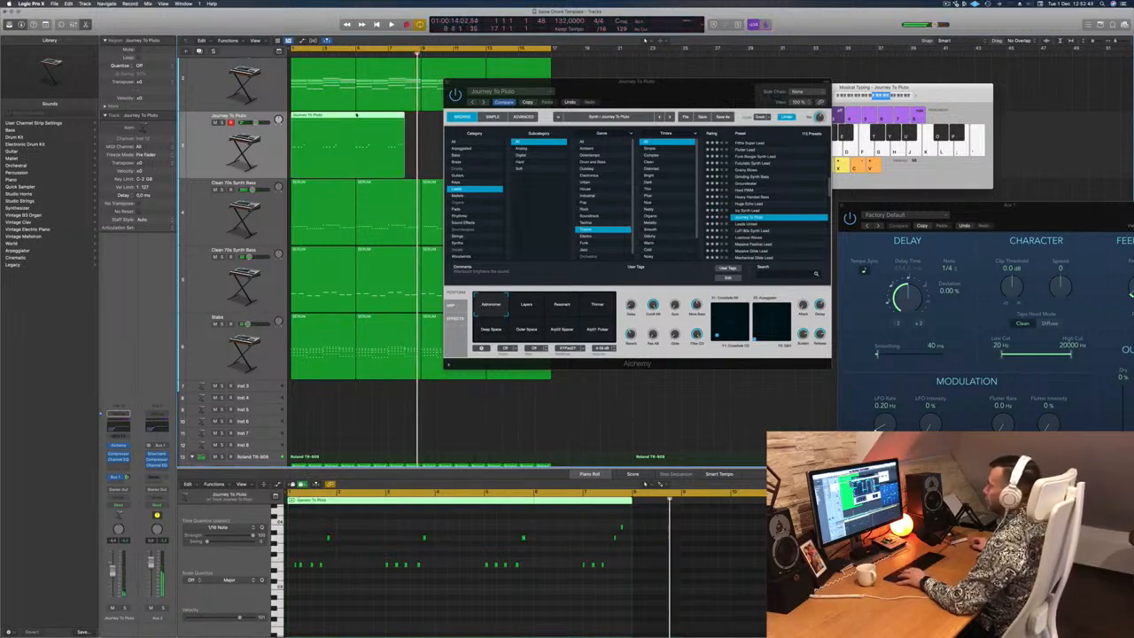
Split the recorded lead region at bar 5, replace its first part with the second at bar 1, and select all its notes.
super+click(356, 115)
click(344, 124)
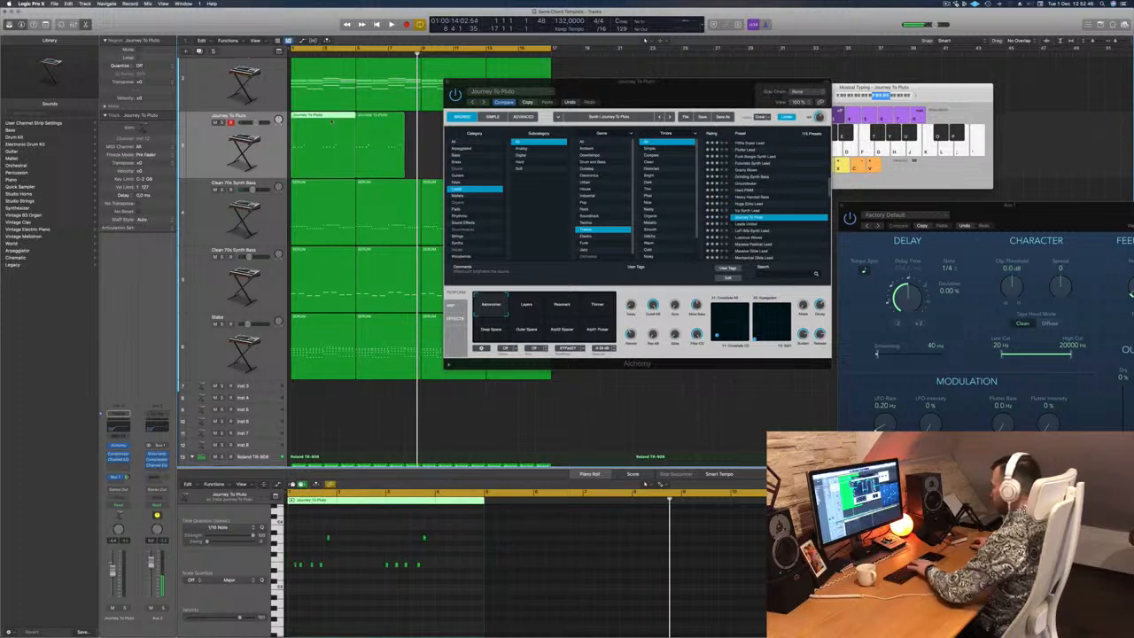
key(Delete)
drag(385, 118, 315, 124)
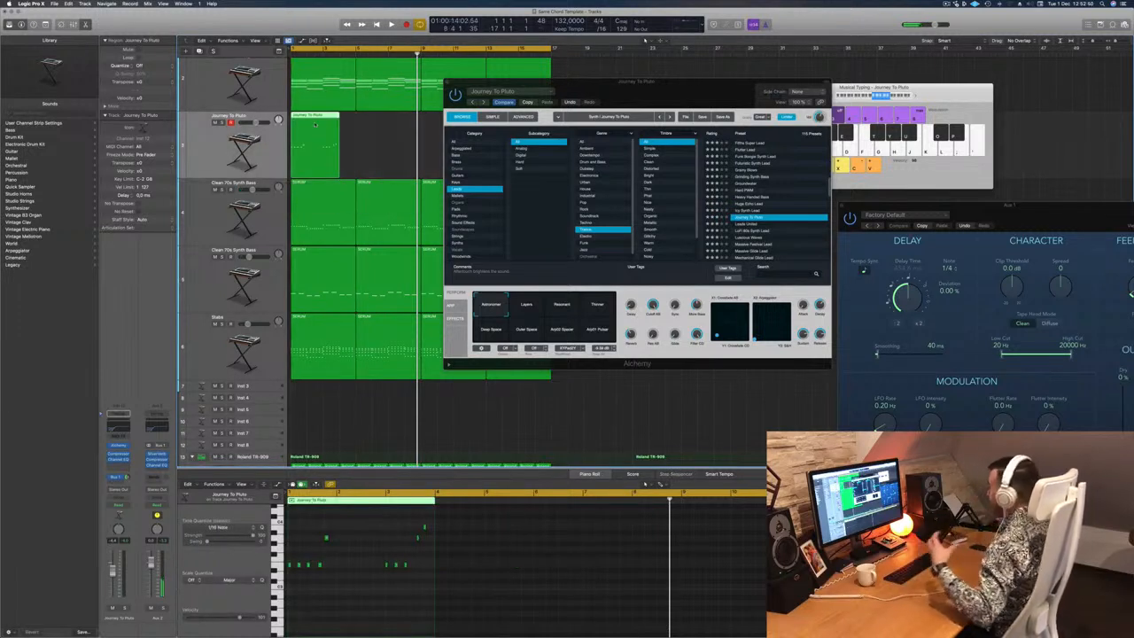
click(348, 625)
key(super+a)
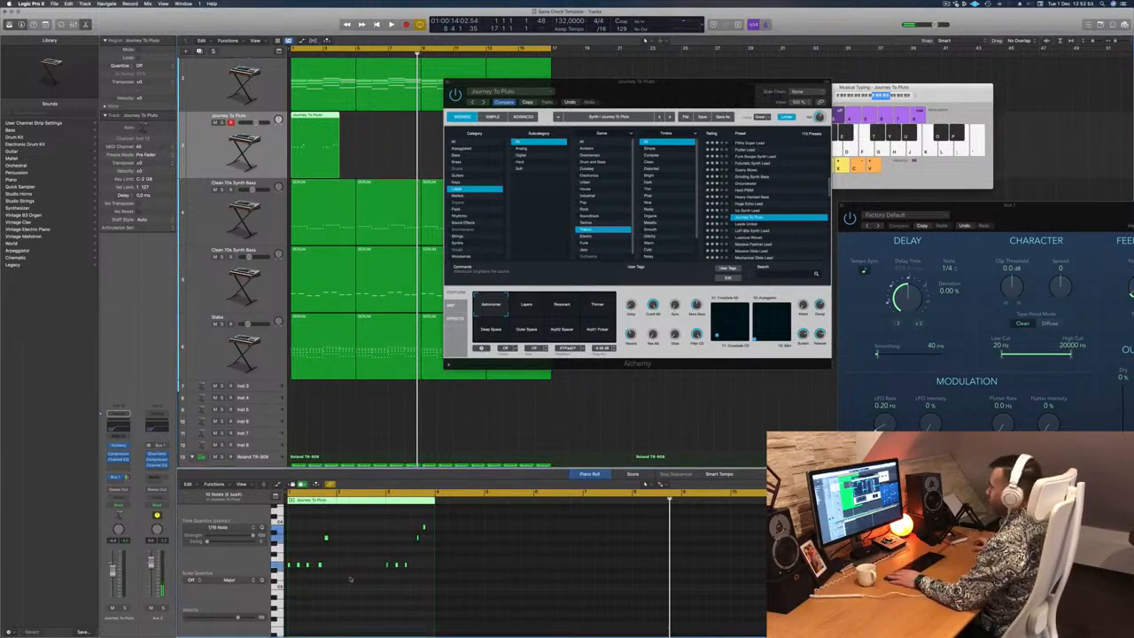
Move the Alchemy window aside, delete the stray Journey To Pluto region near bar 14, and play the arrangement from the start.
drag(673, 92, 868, 92)
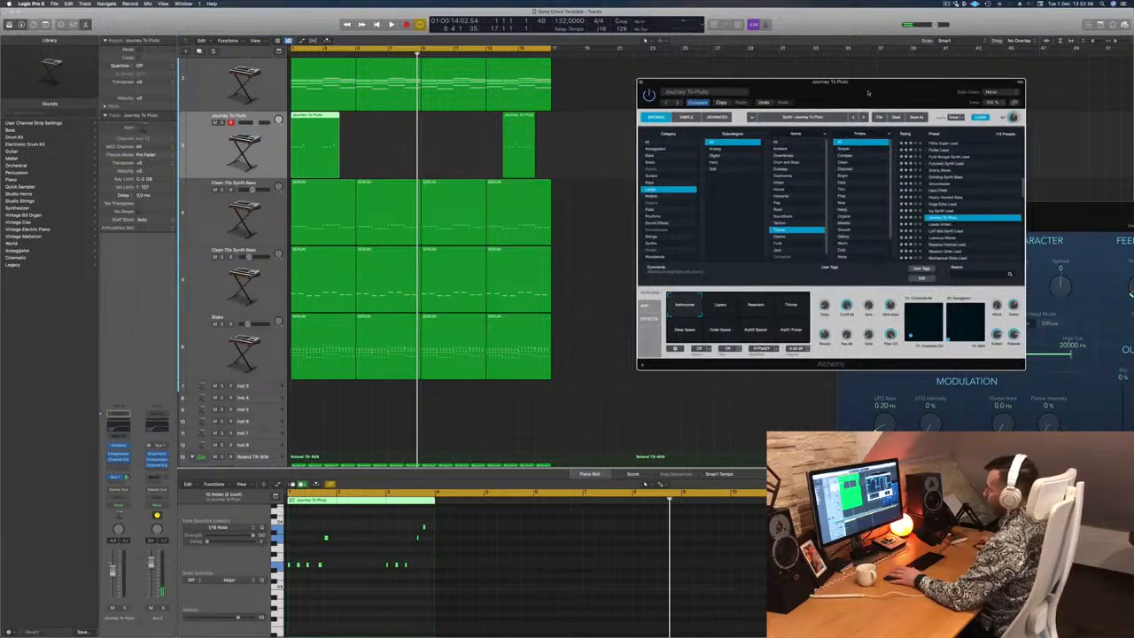
click(499, 148)
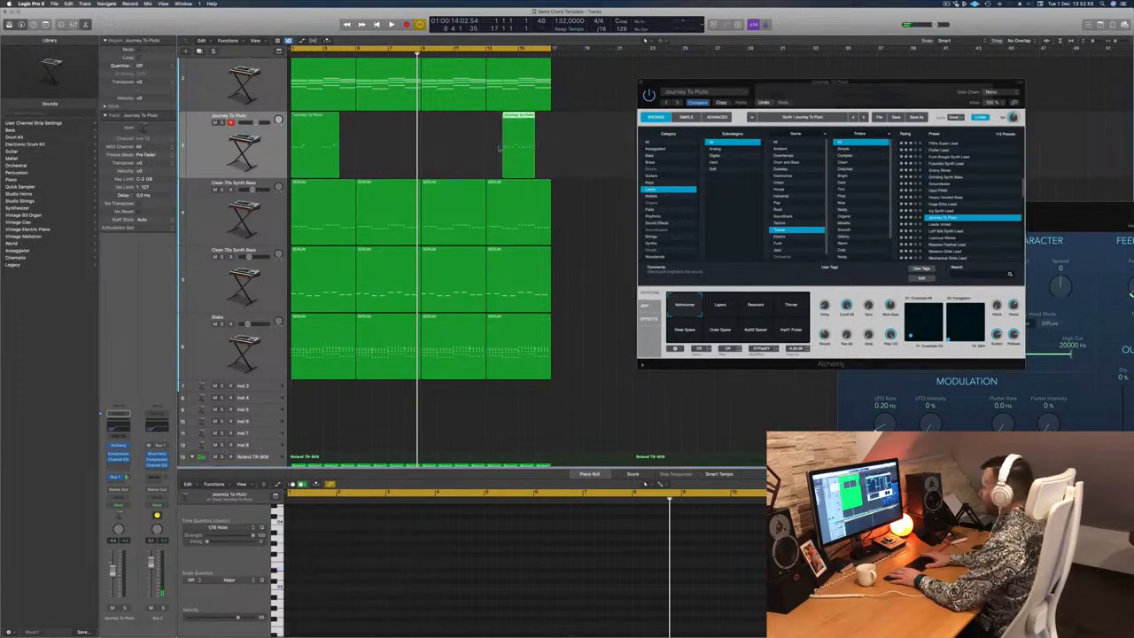
key(Delete)
scroll(586, 117, up, 4)
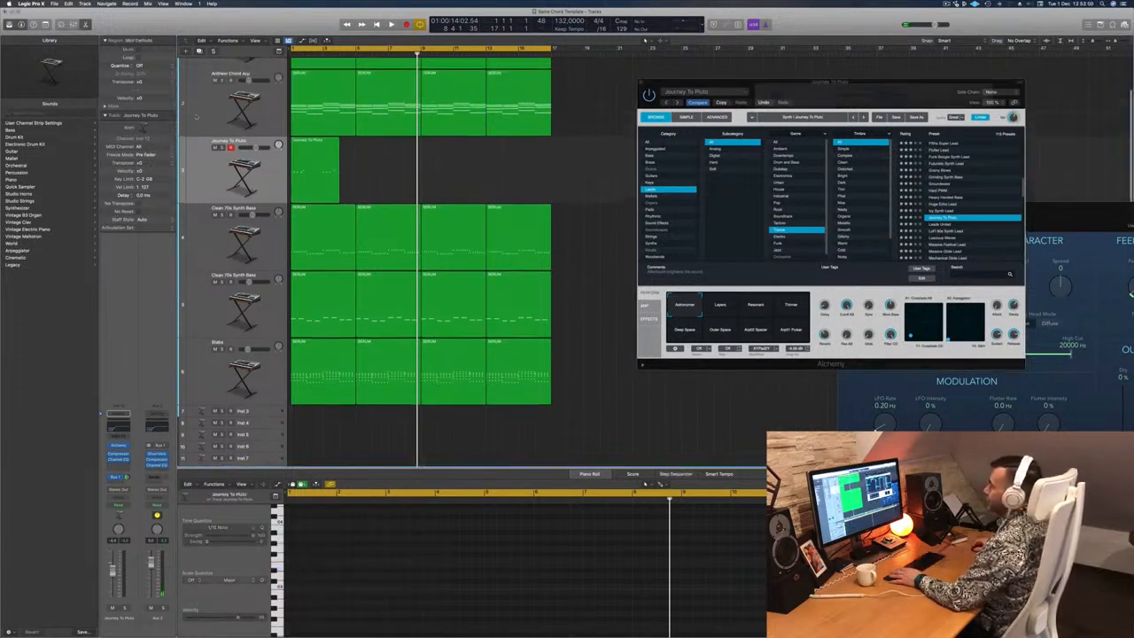
key(space)
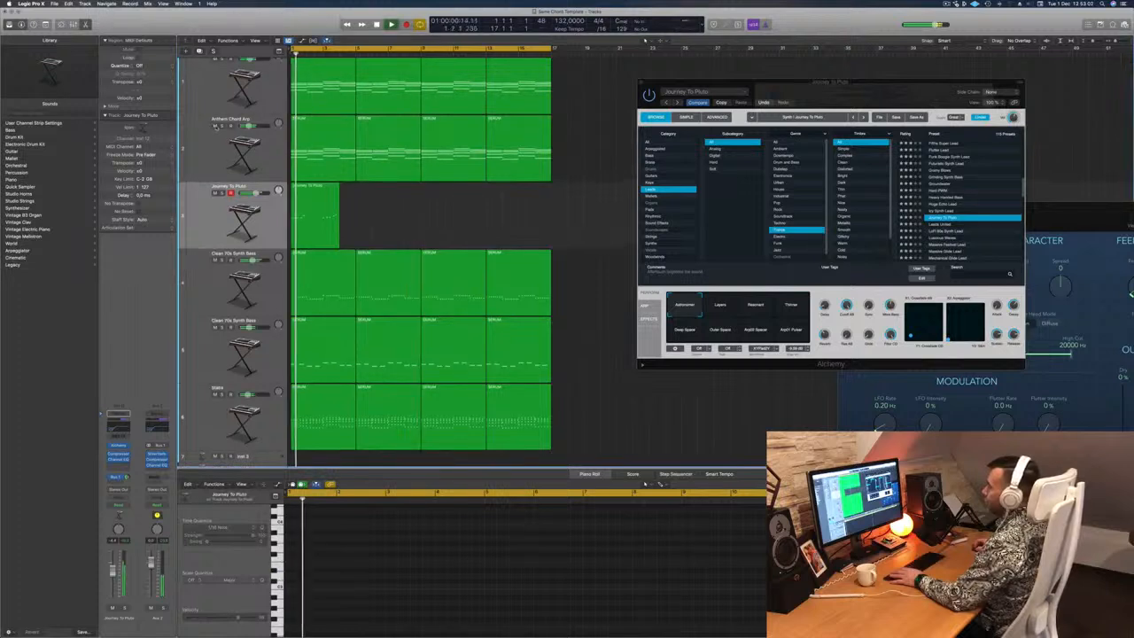
Mute the Anthem Chord Arp track to judge the lead without it, then unmute it and restart playback.
click(215, 127)
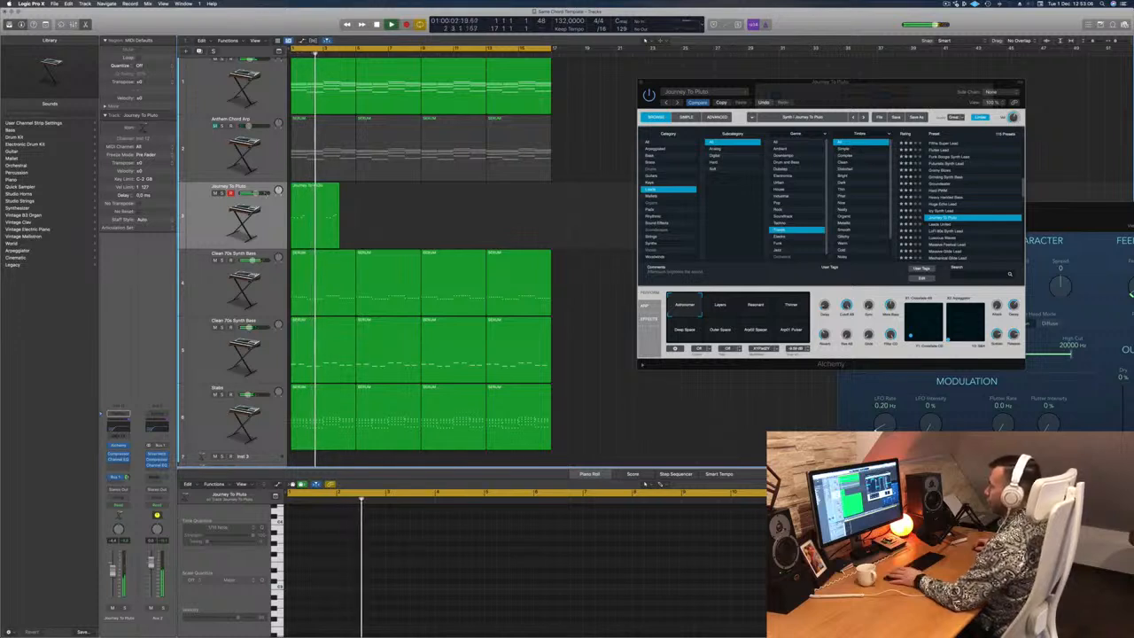
click(308, 196)
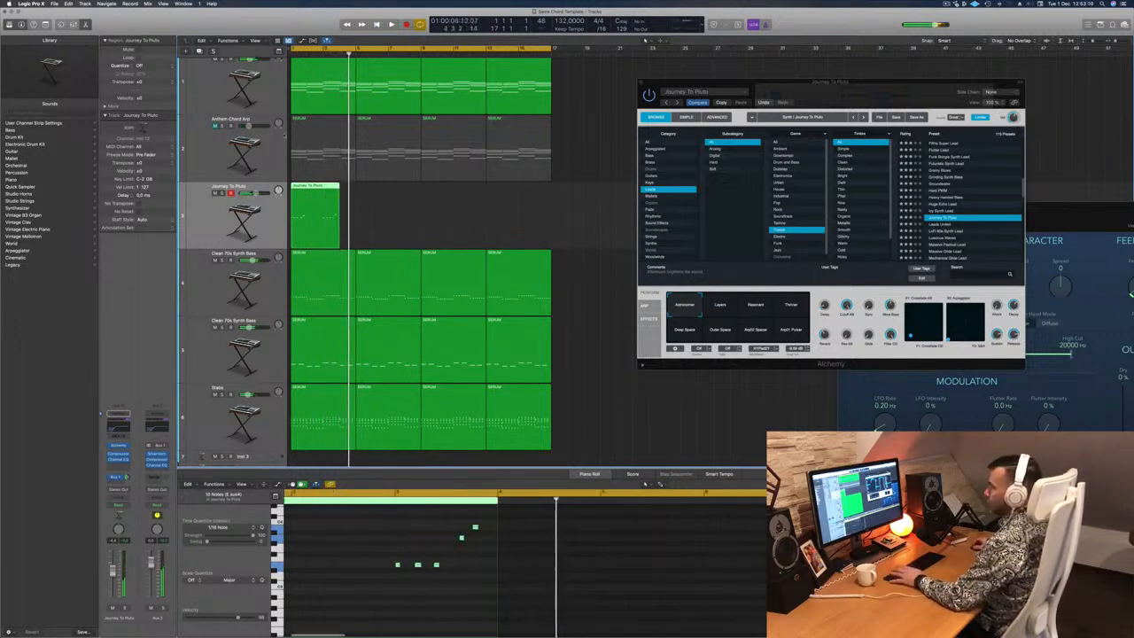
click(215, 125)
key(Return)
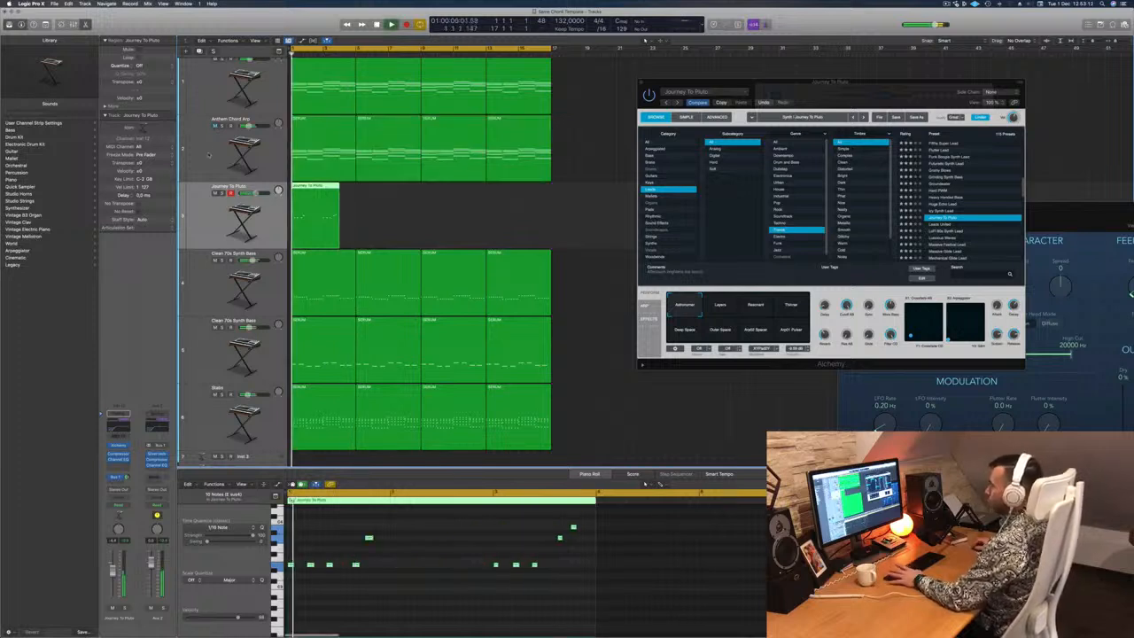
Check the Anthem Chord Arp track, return to Journey To Pluto and slightly adjust its Bus 1 send.
key(super+Left)
click(210, 152)
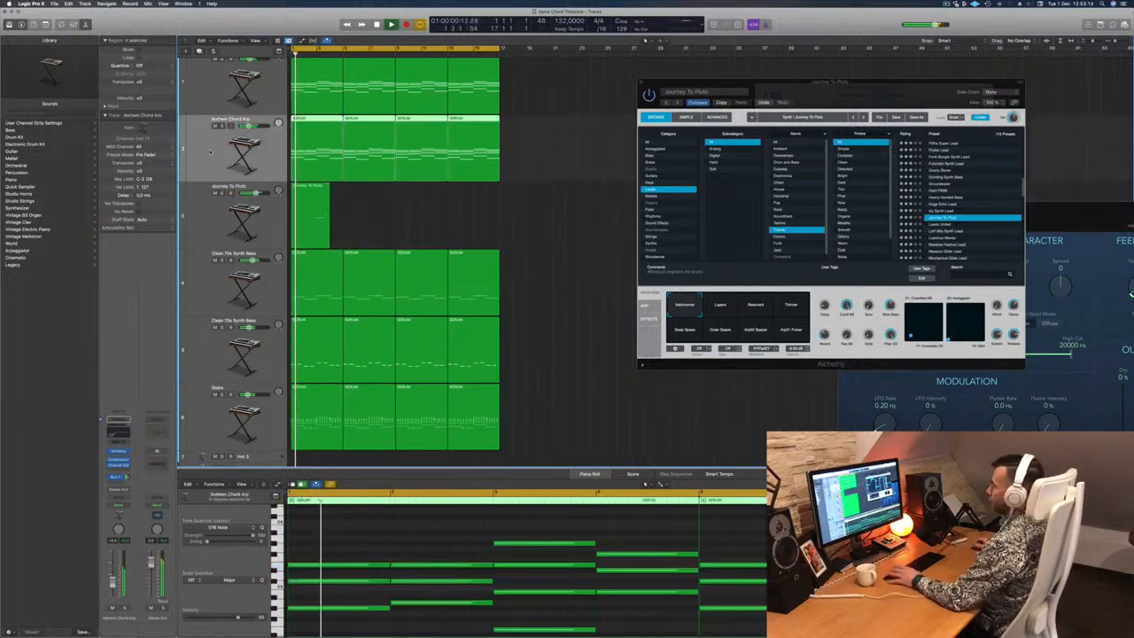
click(209, 228)
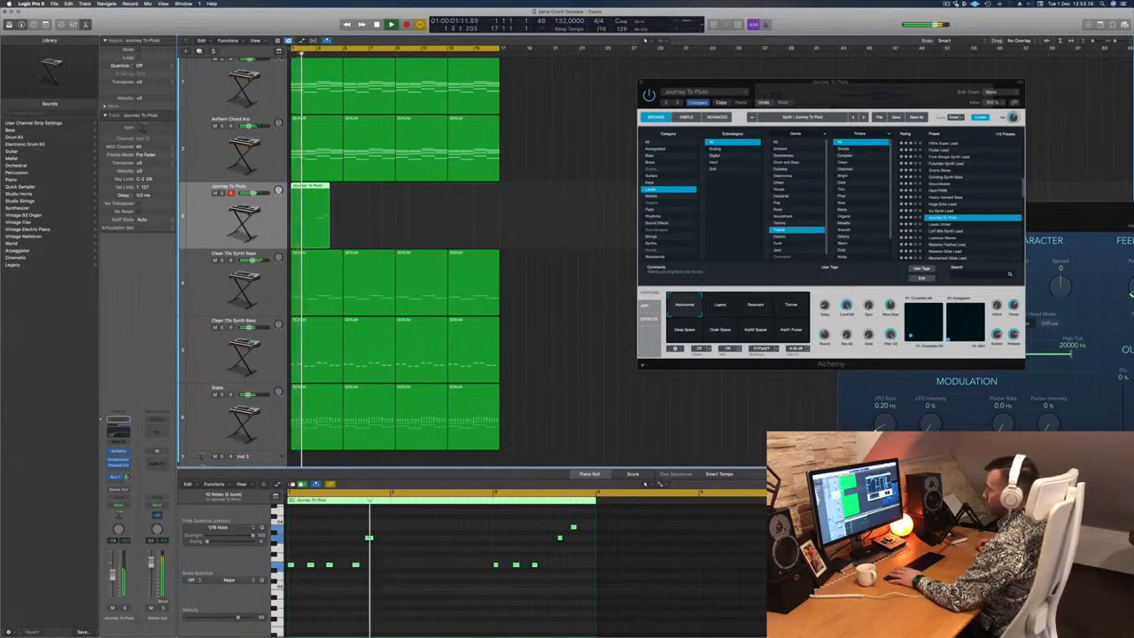
drag(127, 477, 127, 476)
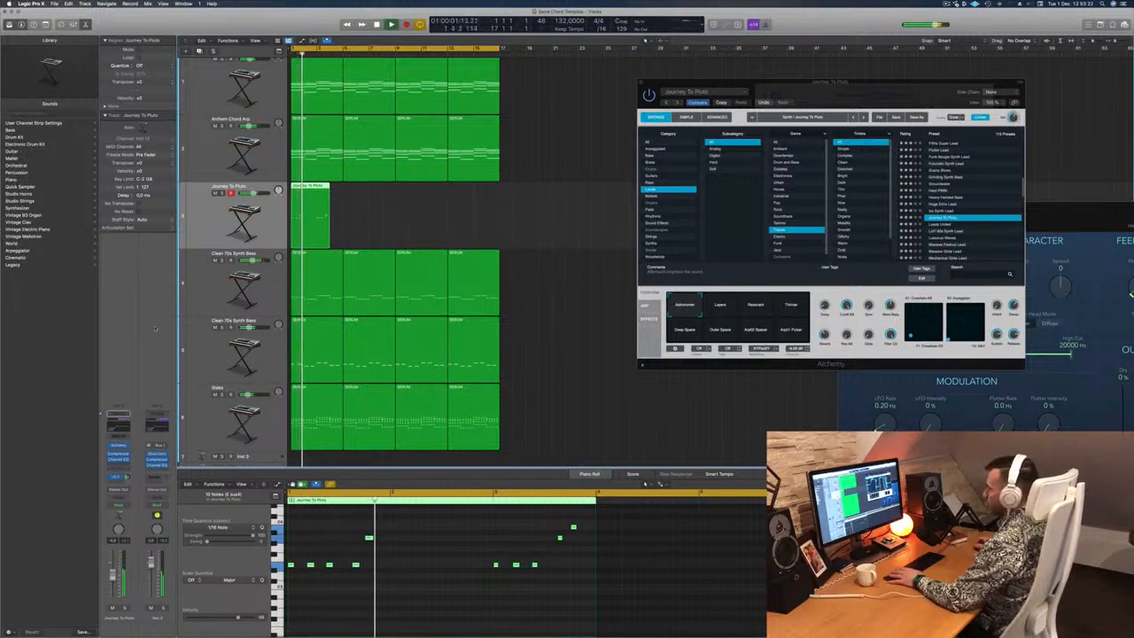
Lengthen the Journey To Pluto lead region so it ends at bar 5.
click(393, 211)
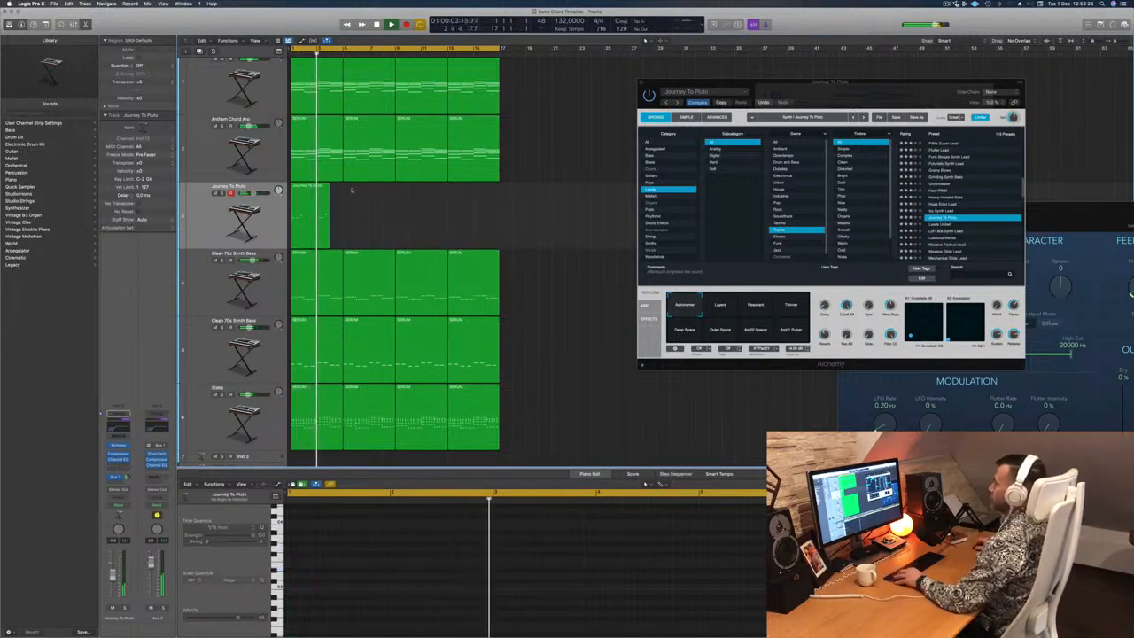
click(306, 190)
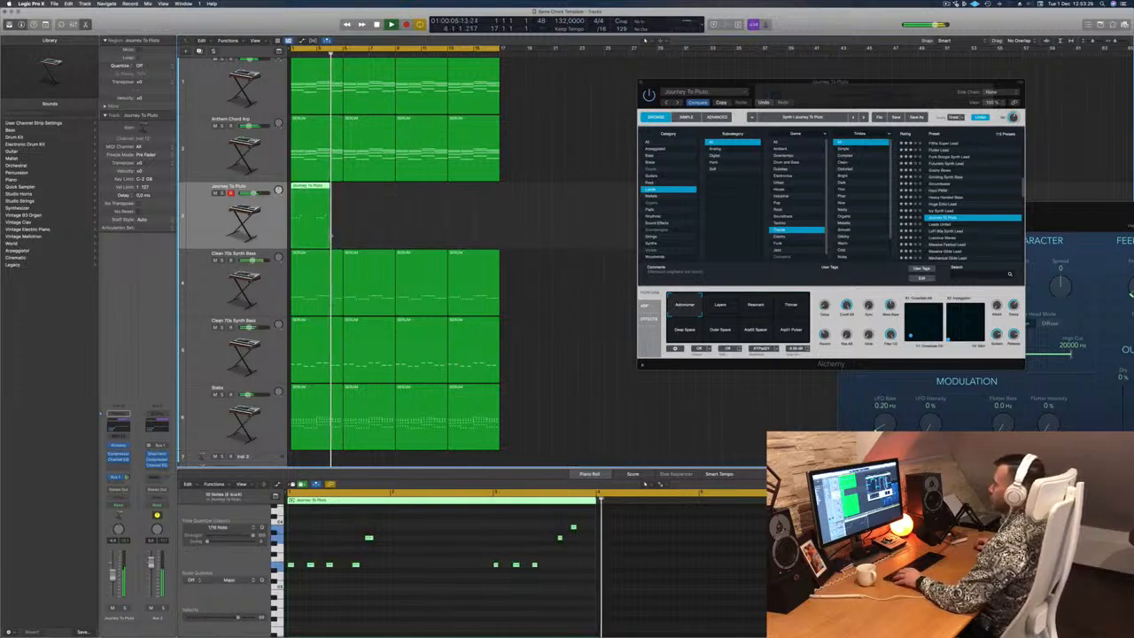
drag(341, 238, 344, 236)
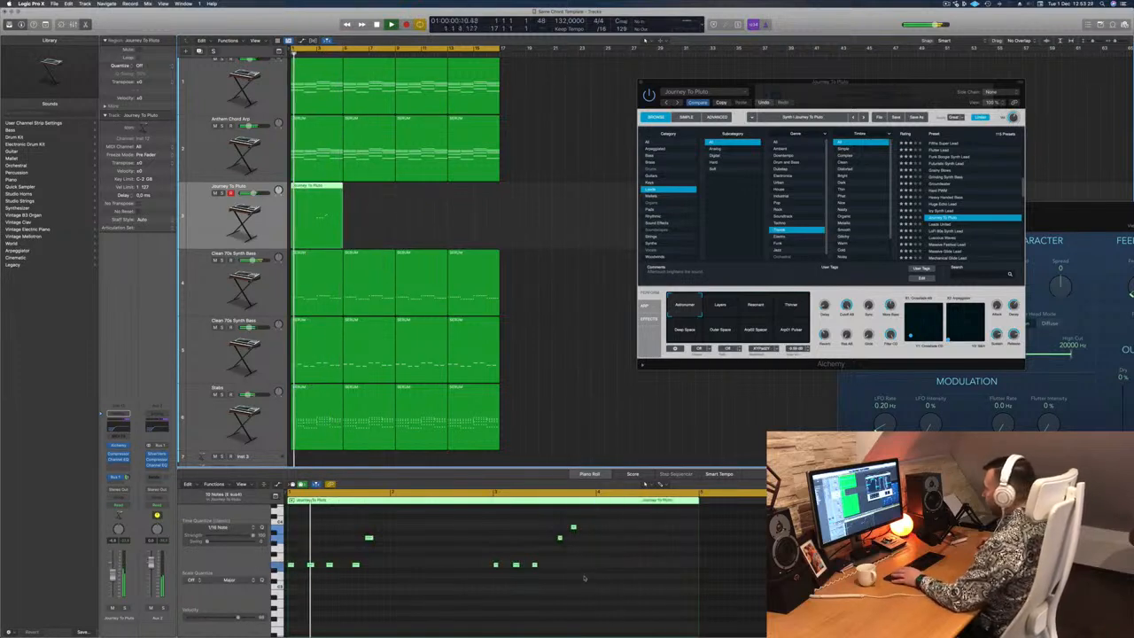
key(super+Right)
key(super+Right)
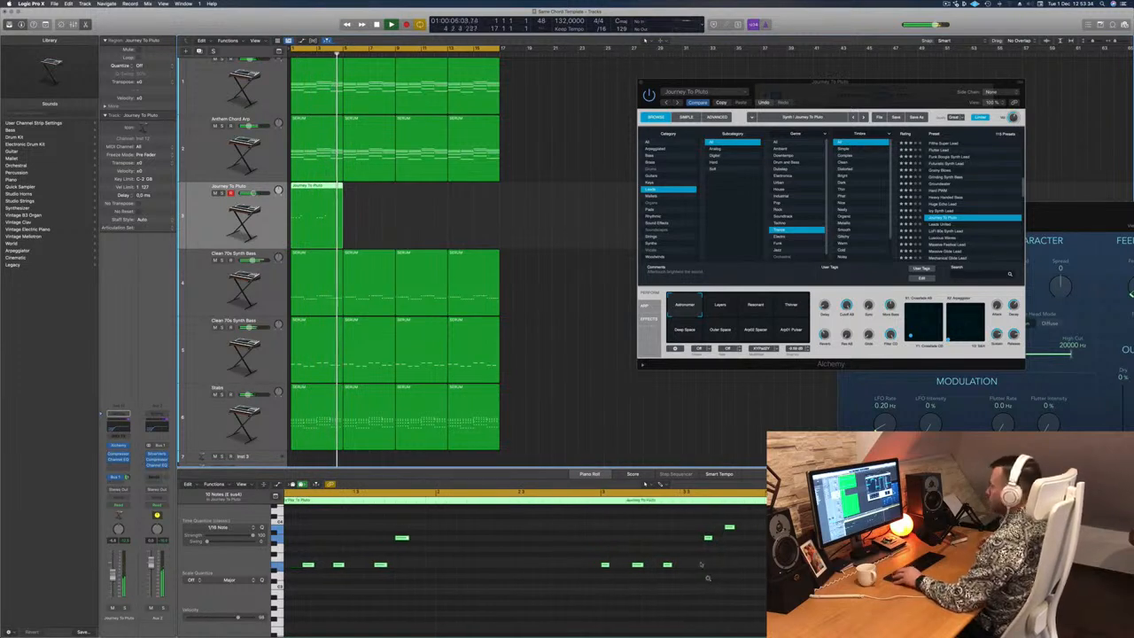
Copy the lead region to bar 5 and join both copies into one eight-bar region.
drag(324, 193, 374, 193)
click(323, 215)
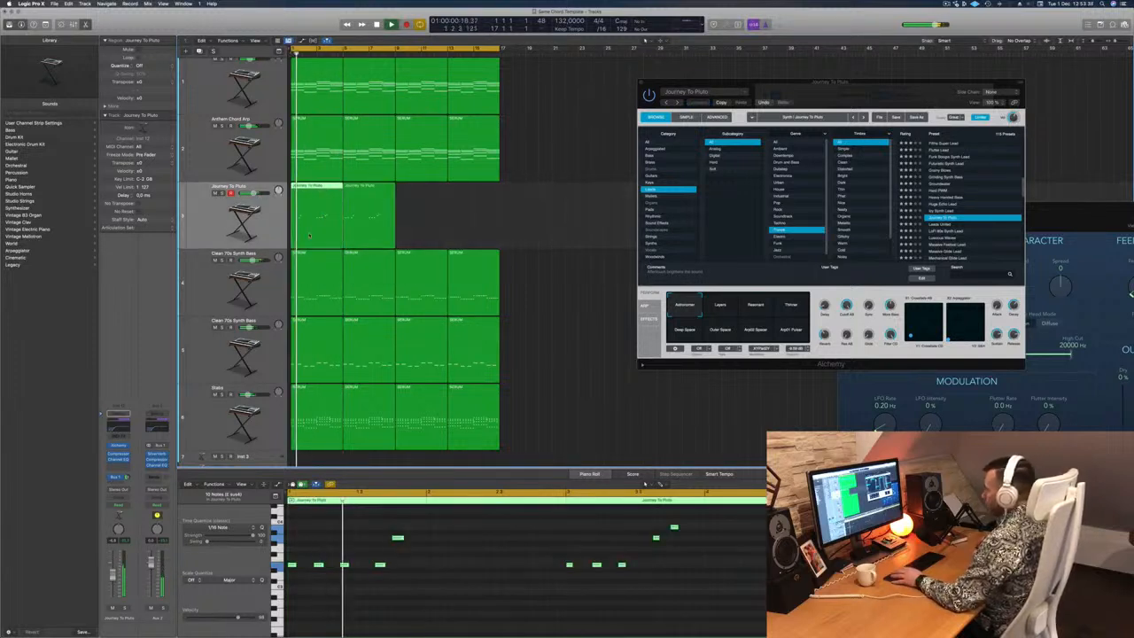
scroll(450, 578, down, 3)
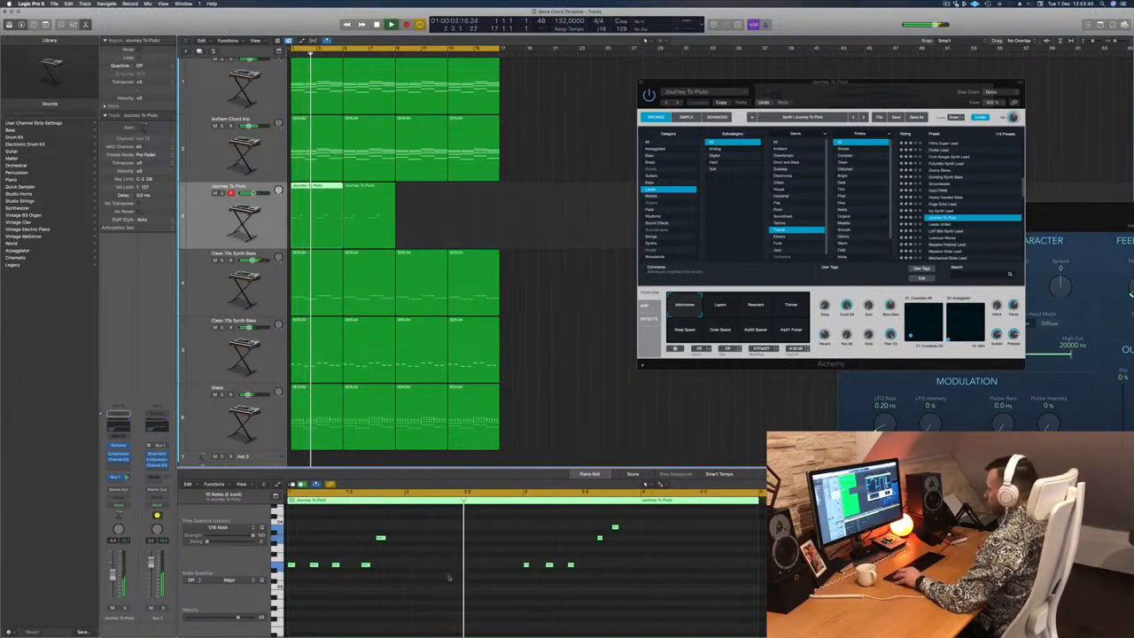
scroll(449, 578, down, 2)
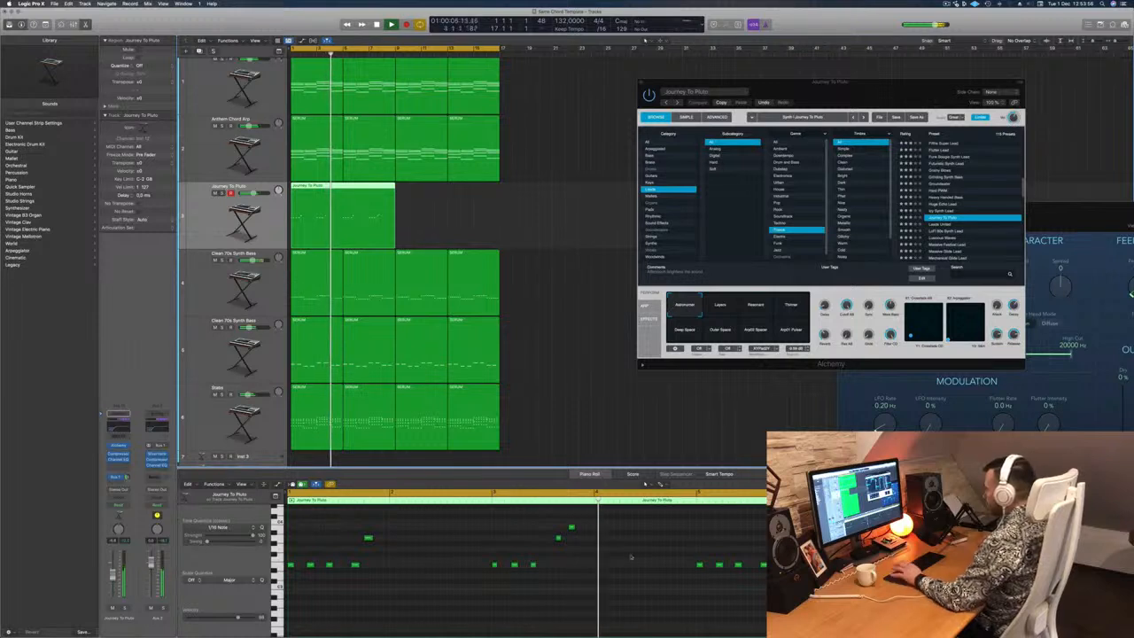
Replay from the start and try transposing the fourth note of the melody's second half upward by semitones.
key(space)
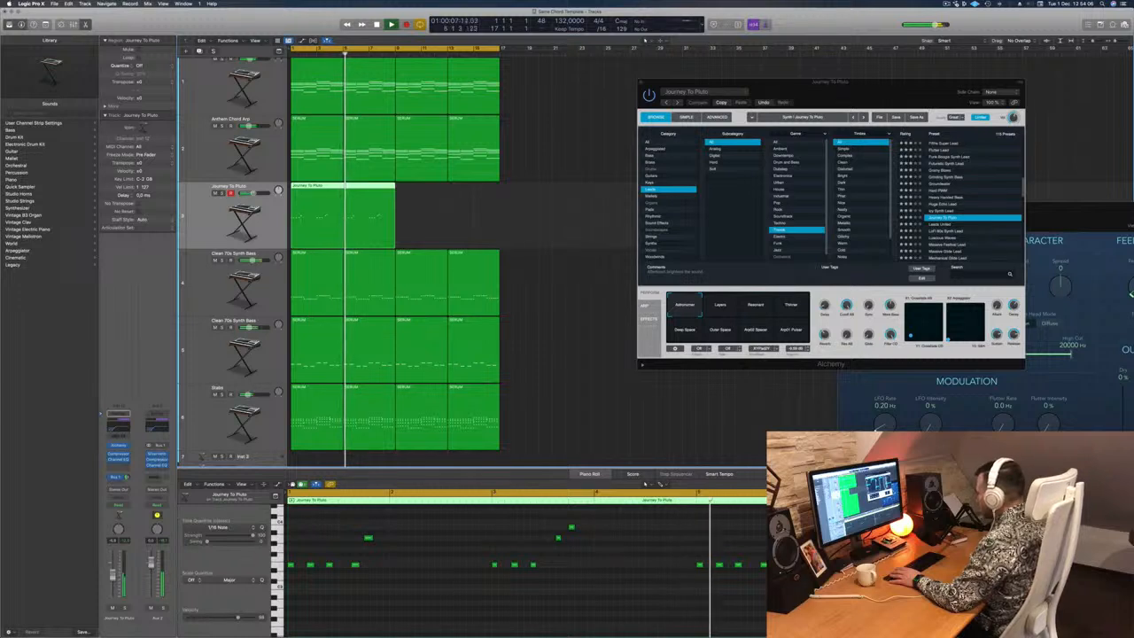
key(Return)
click(764, 565)
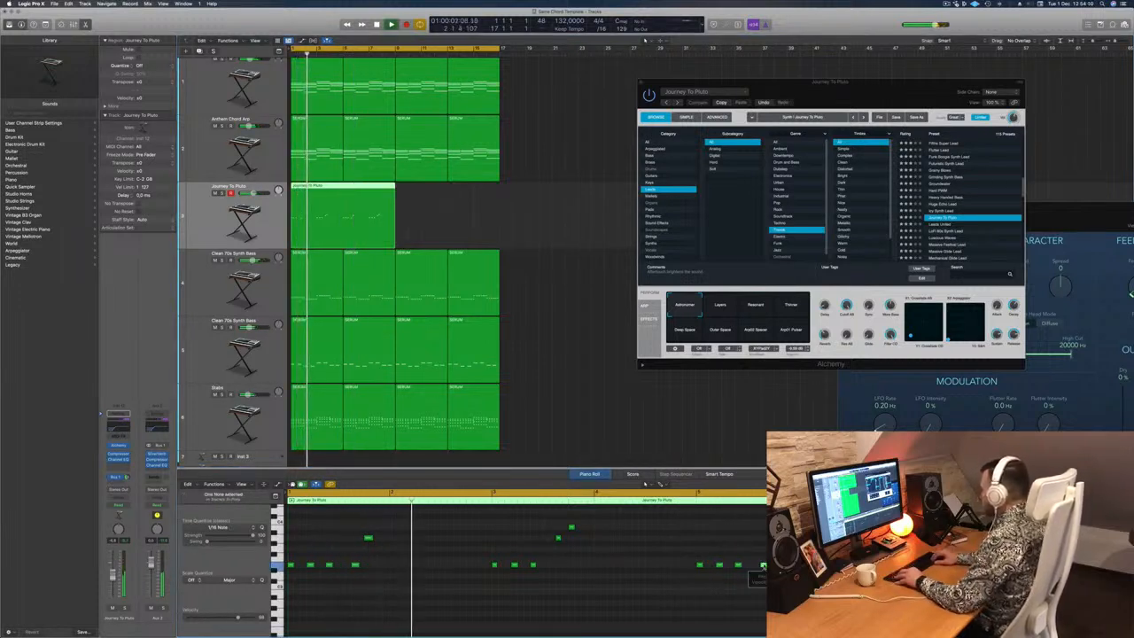
key(alt+Up)
key(alt+Up)
key(alt+Up)
key(alt+Up)
key(alt+Up)
key(alt+Up)
key(alt+Up)
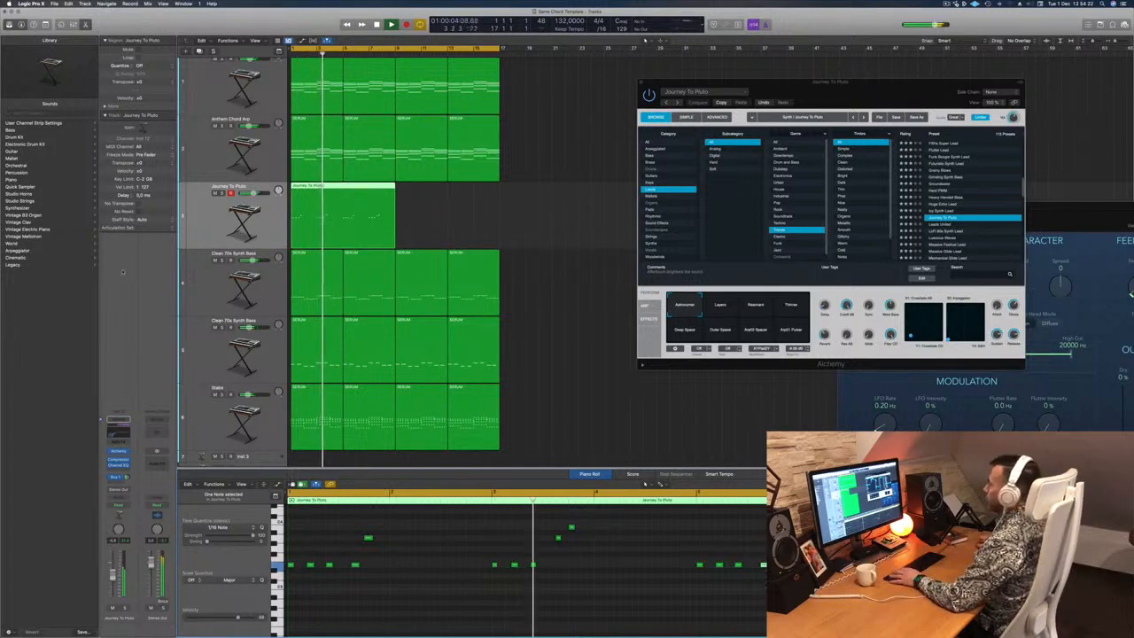
Copy the eight-bar lead region to bar 9 and repeat all regions once from bar 17.
drag(347, 194, 449, 193)
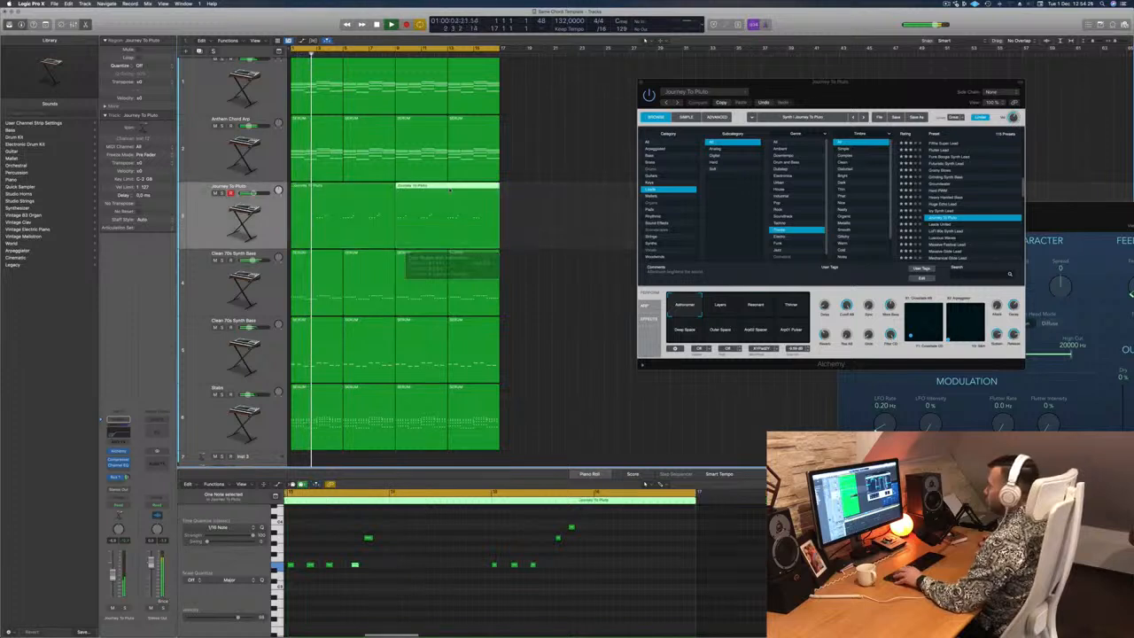
key(super+a)
key(super+r)
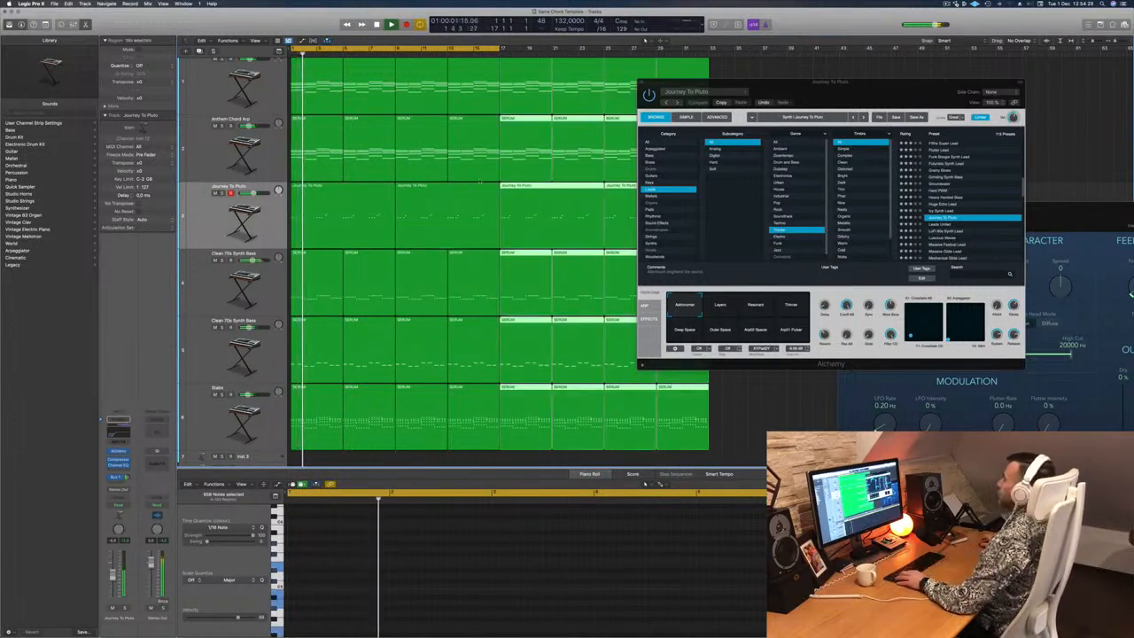
Extend the cycle range to bar 33 and move the Alchemy window clear of the arrangement.
key(super+Left)
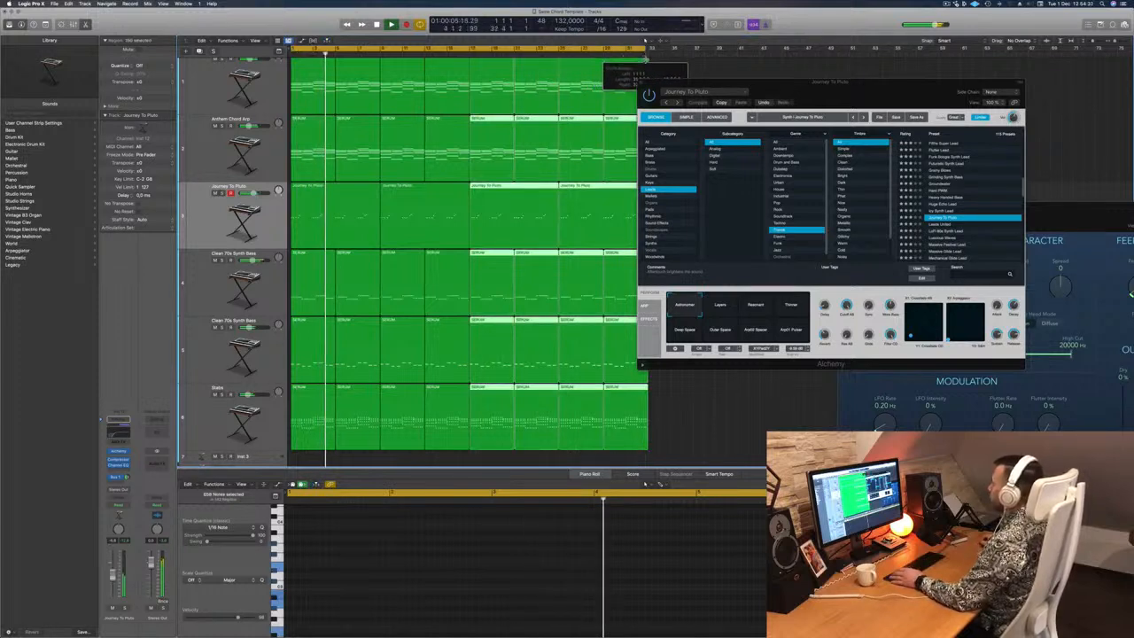
click(946, 4)
click(840, 26)
drag(797, 82, 926, 136)
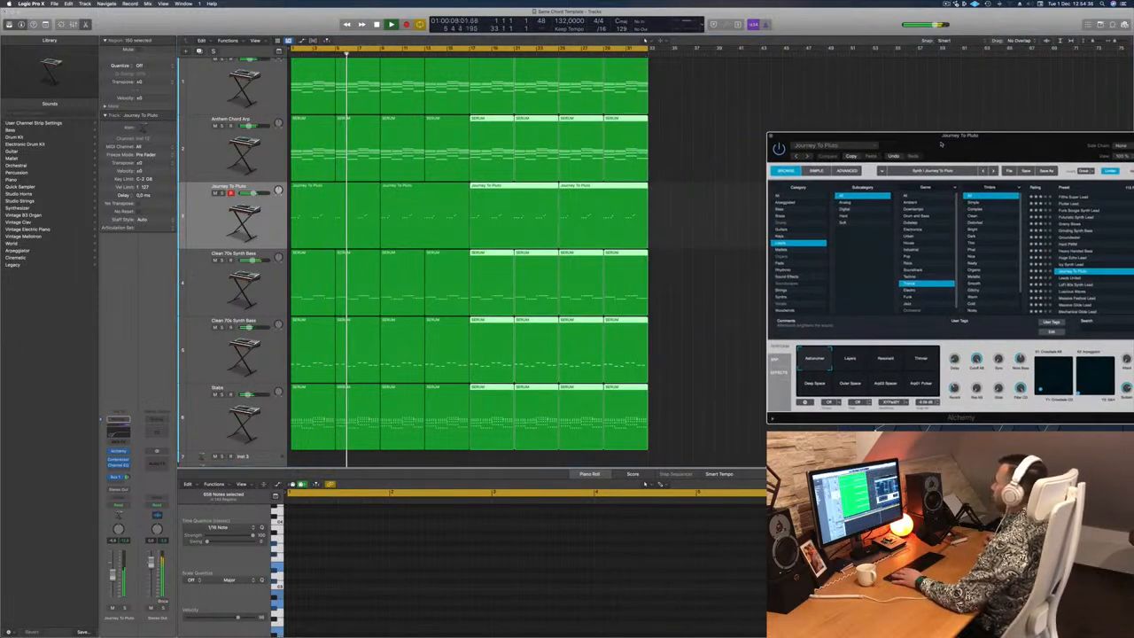
Select the Journey To Pluto track with all its regions, solo it and play from the start.
click(655, 175)
click(218, 200)
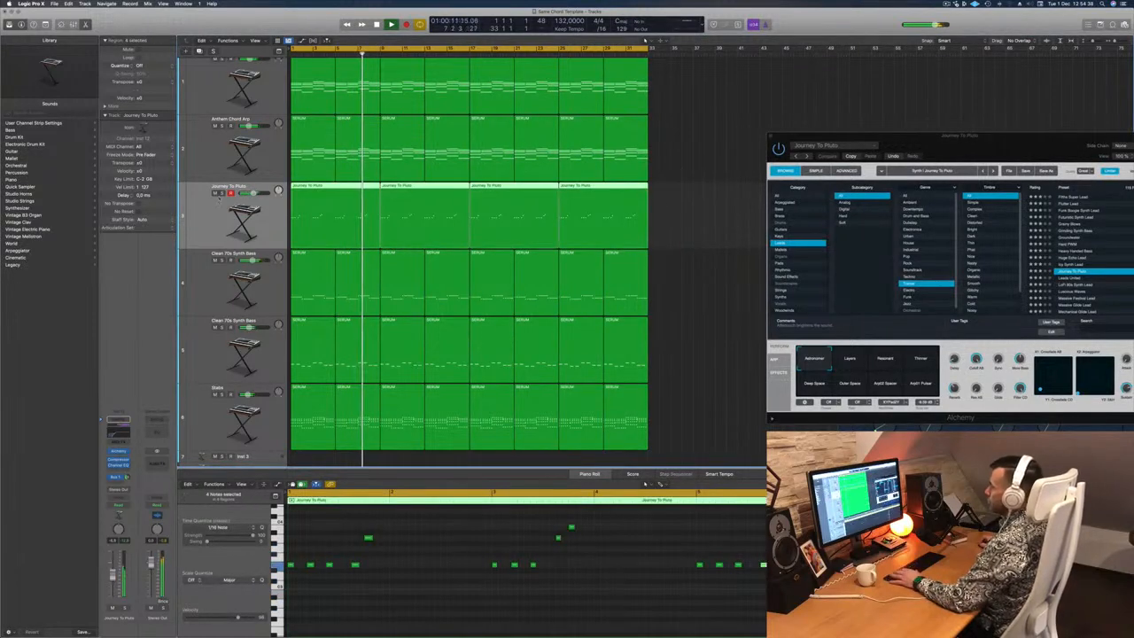
key(ctrl+s)
key(ctrl+s)
key(Return)
click(222, 193)
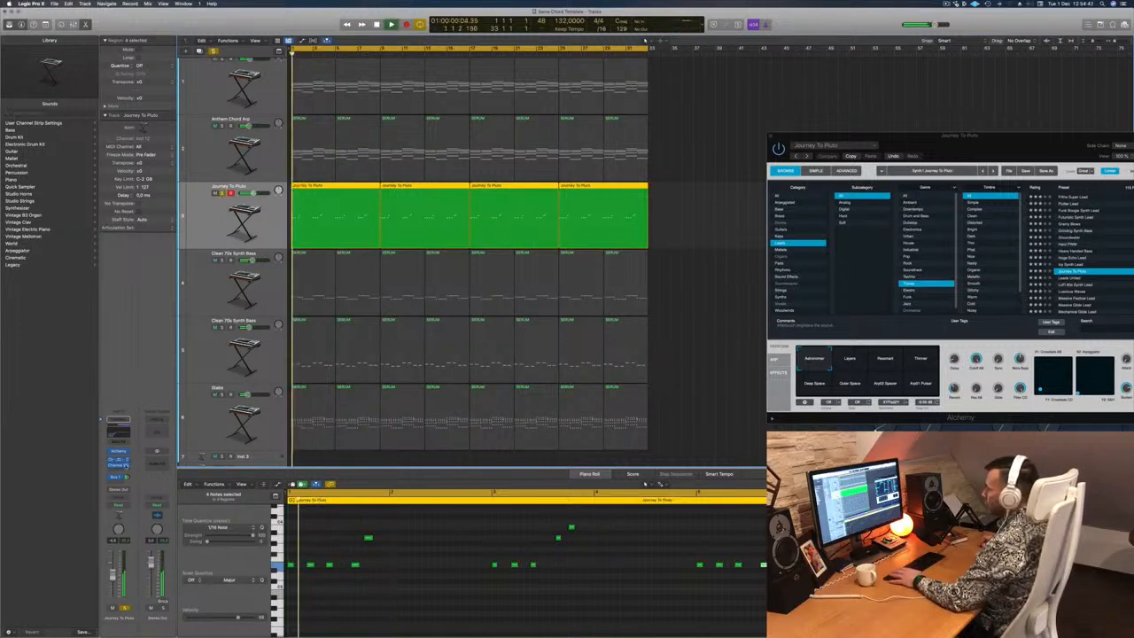
Close Alchemy, open the lead track's Channel EQ and raise its low cut to 525 Hz.
click(119, 452)
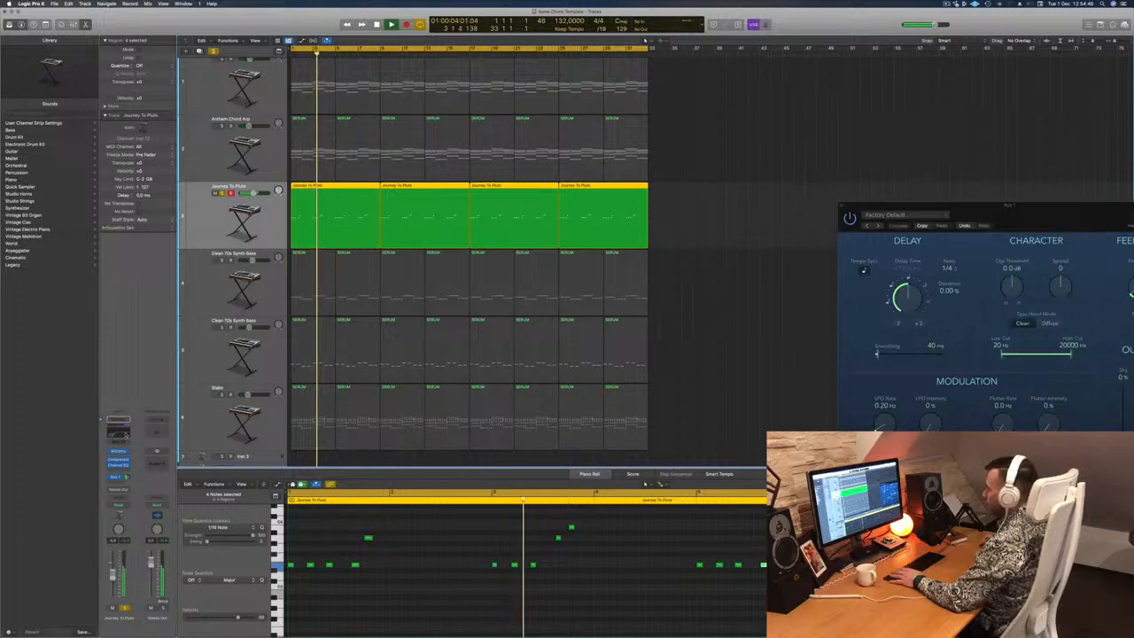
click(126, 434)
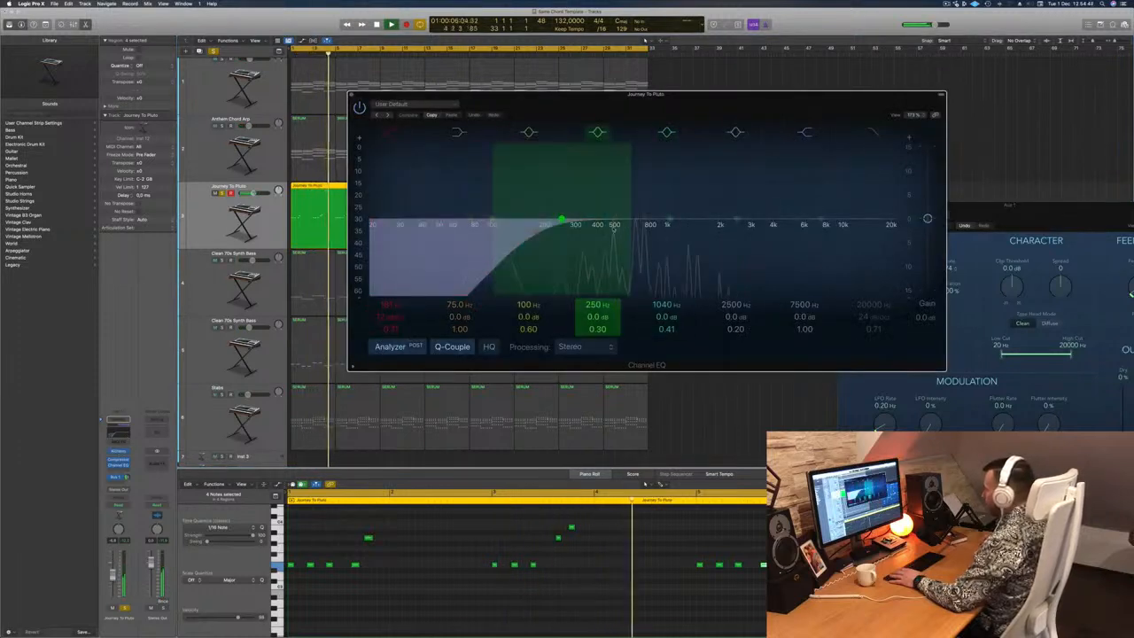
drag(538, 229, 617, 229)
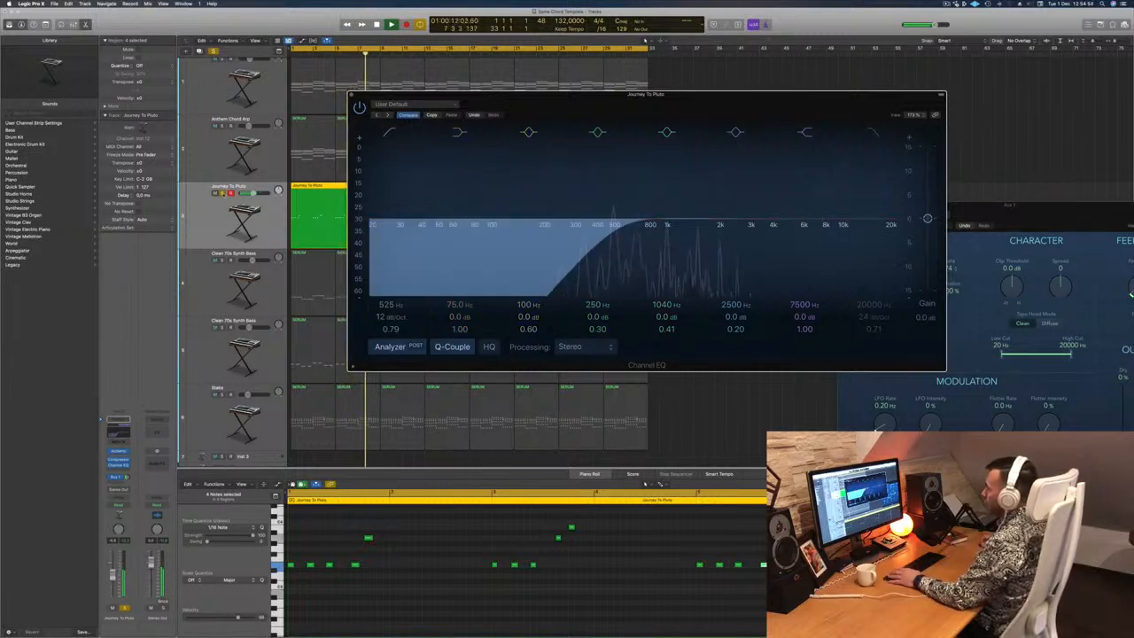
Unsolo the lead, replay the full arrangement from the start to hear the EQ in context, and close Channel EQ.
key(s)
key(Return)
drag(529, 100, 601, 93)
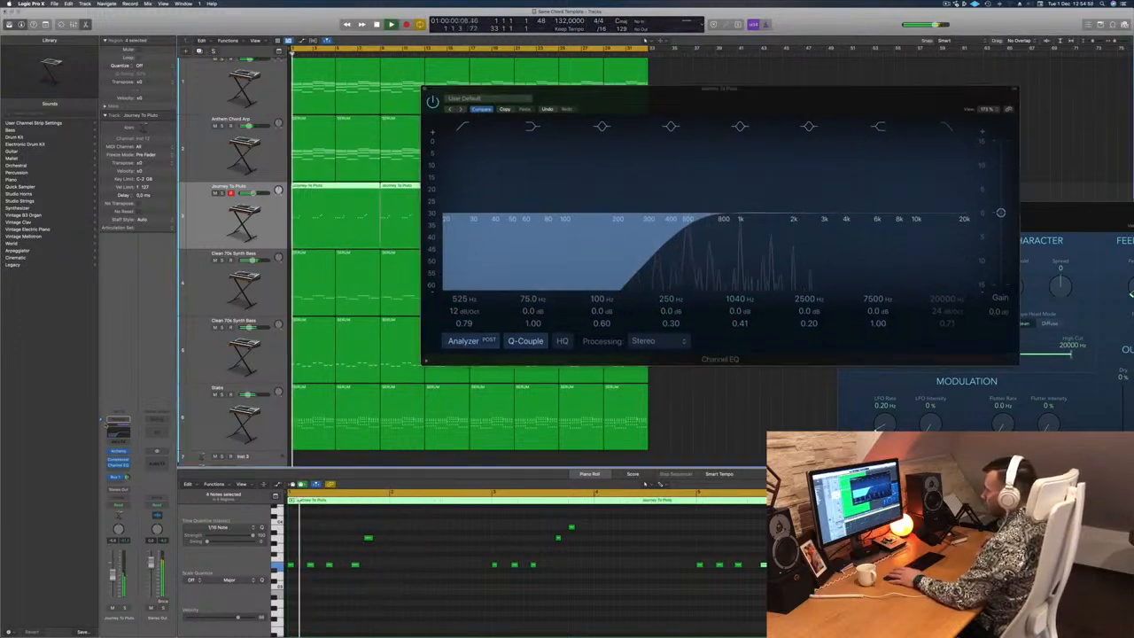
key(Return)
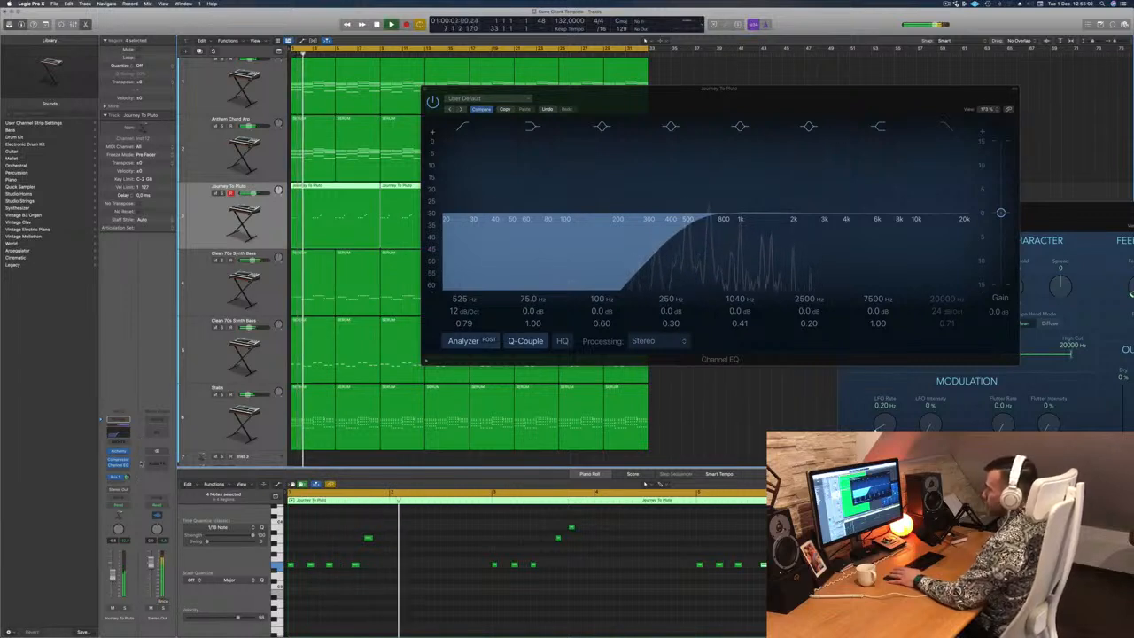
drag(720, 98, 646, 117)
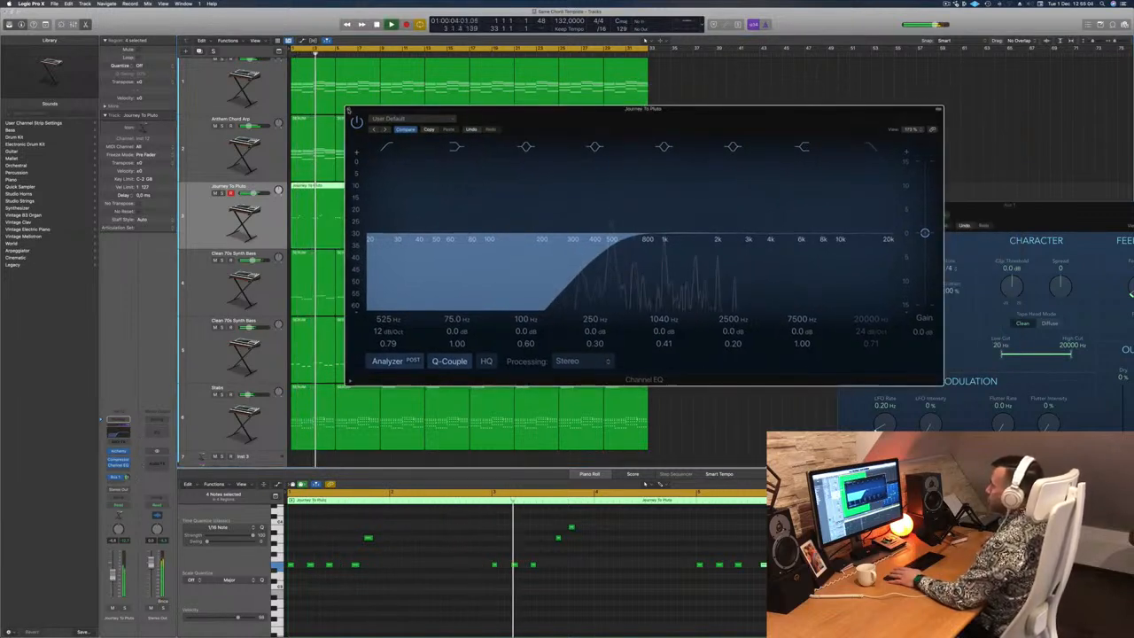
click(350, 108)
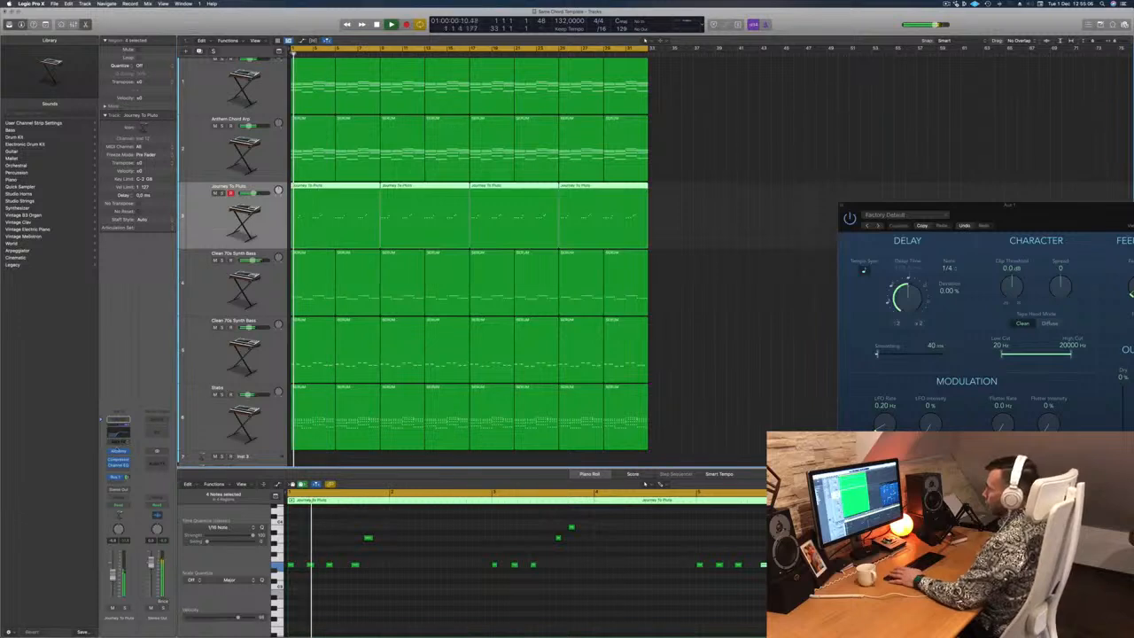
Reopen Alchemy and audition the Layers, Resonant, Thinner, Deep Space, Outer Space and both arp snapshots of Journey To Pluto.
key(Return)
drag(982, 147, 691, 161)
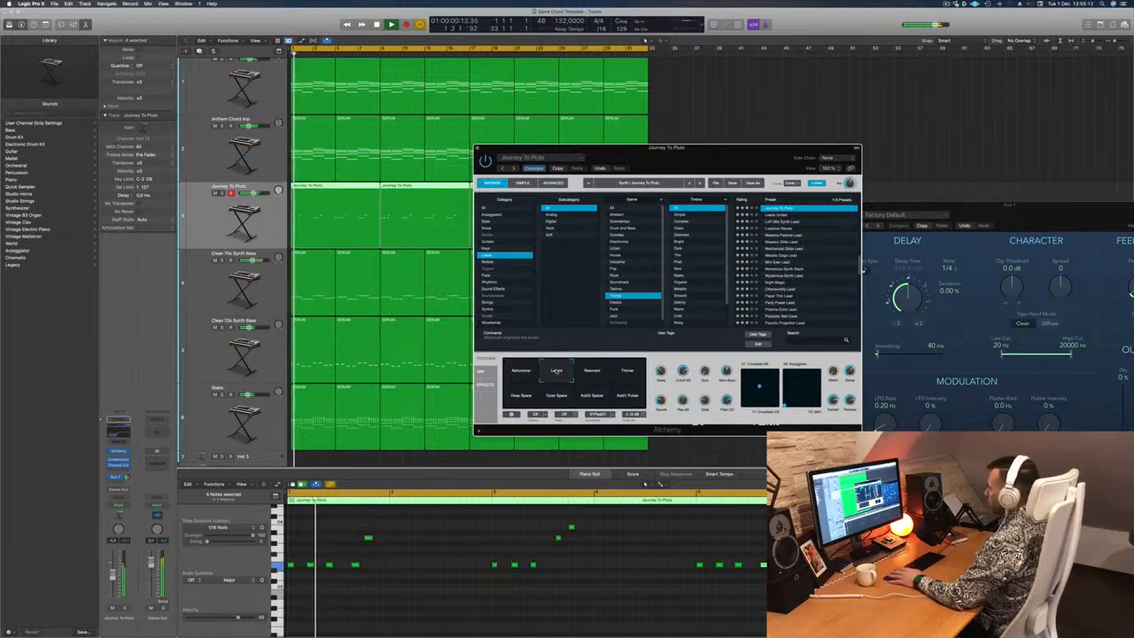
click(600, 372)
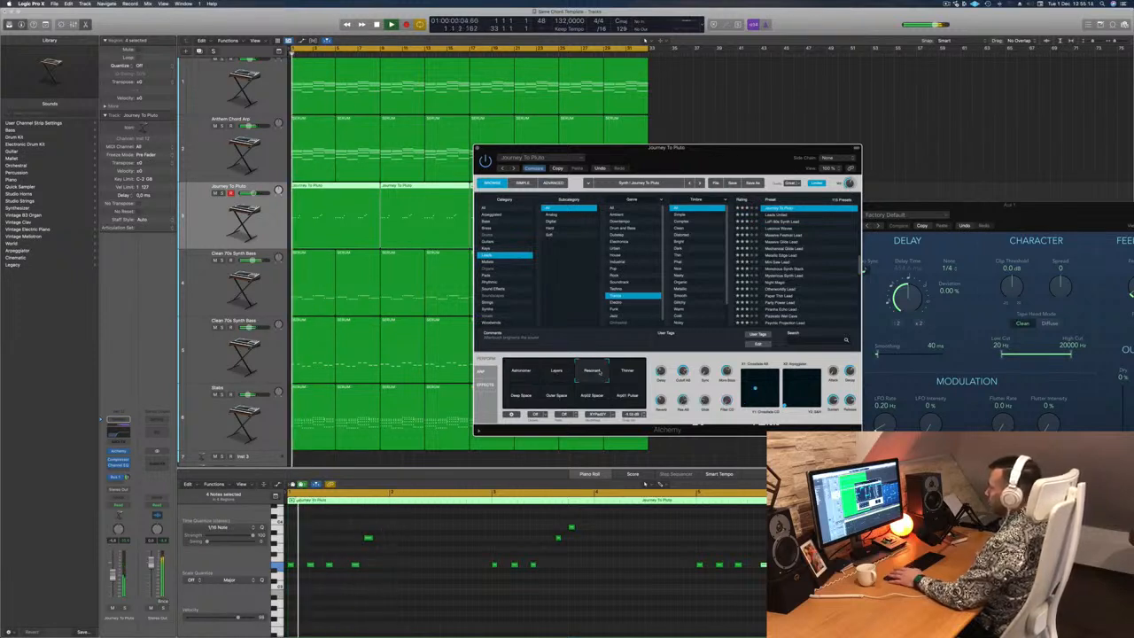
click(629, 371)
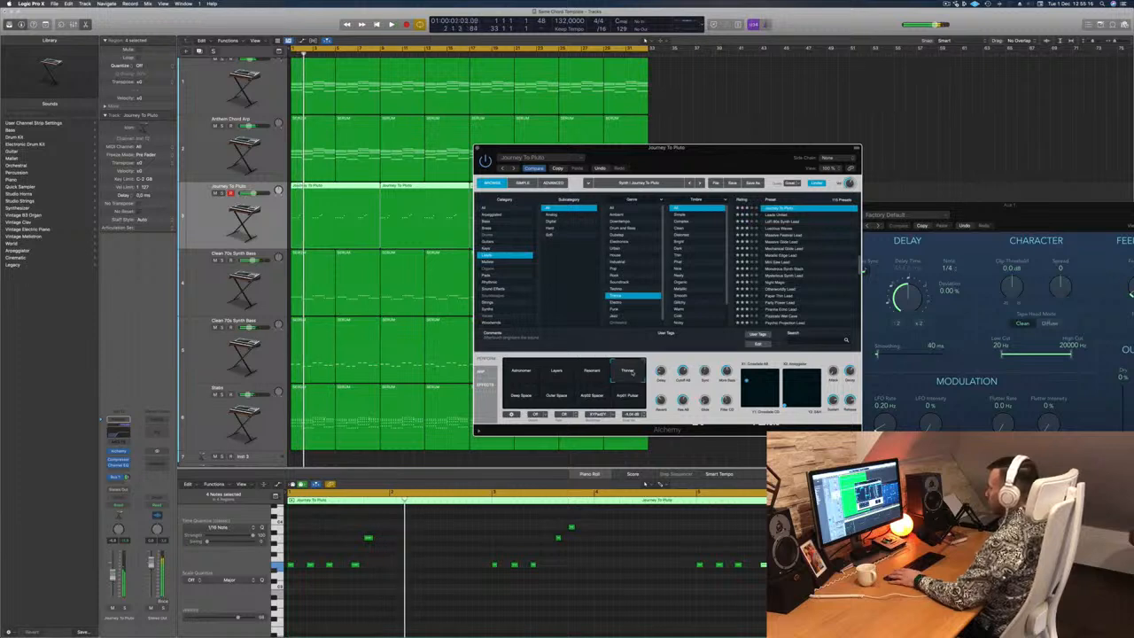
click(519, 396)
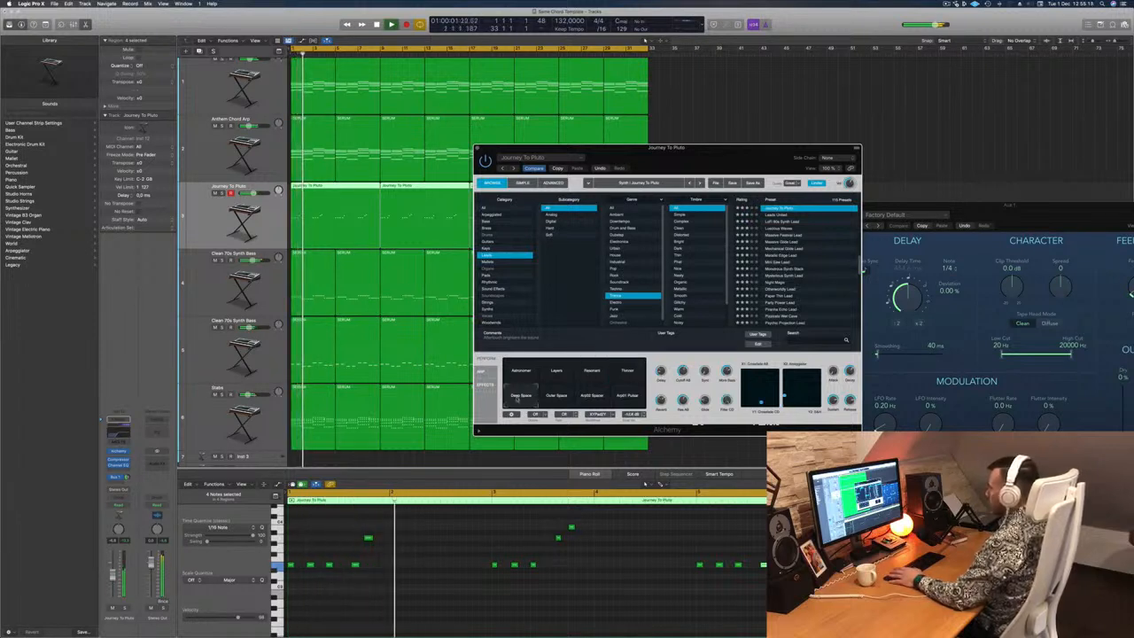
click(557, 397)
click(593, 396)
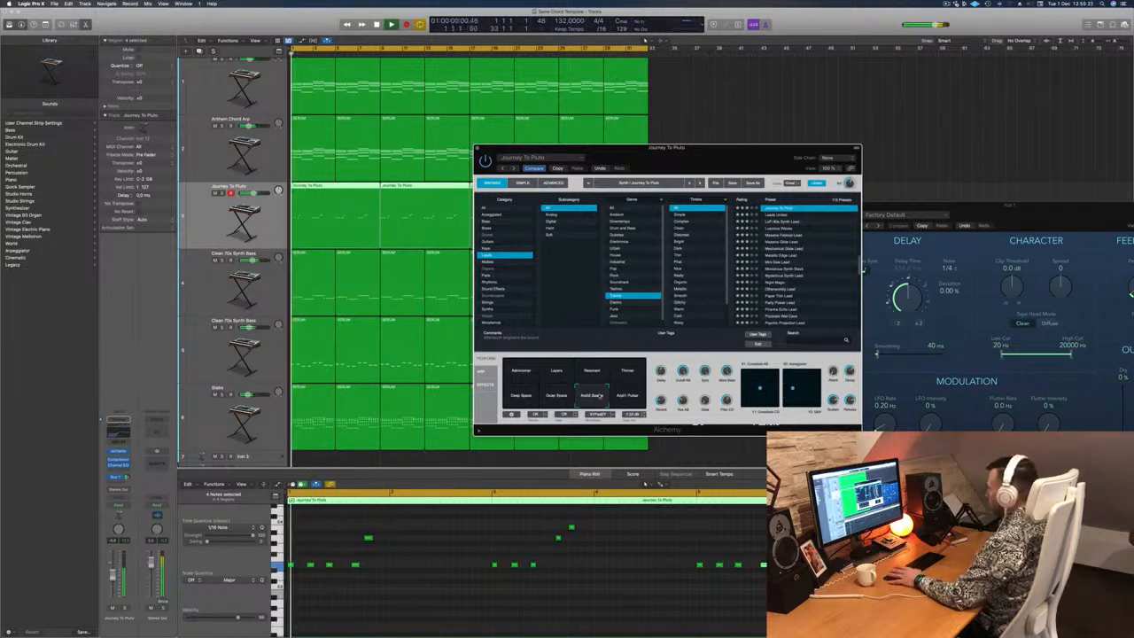
click(627, 396)
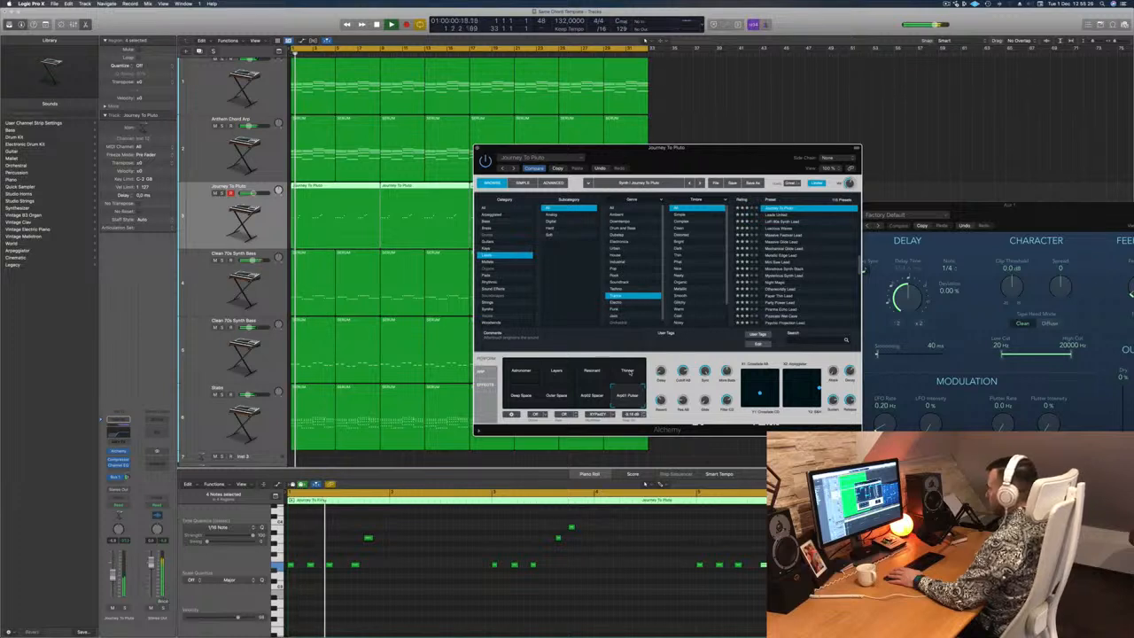
Switch Journey To Pluto back to the Astronomer snapshot, close Alchemy and replay the arrangement from the start.
click(519, 379)
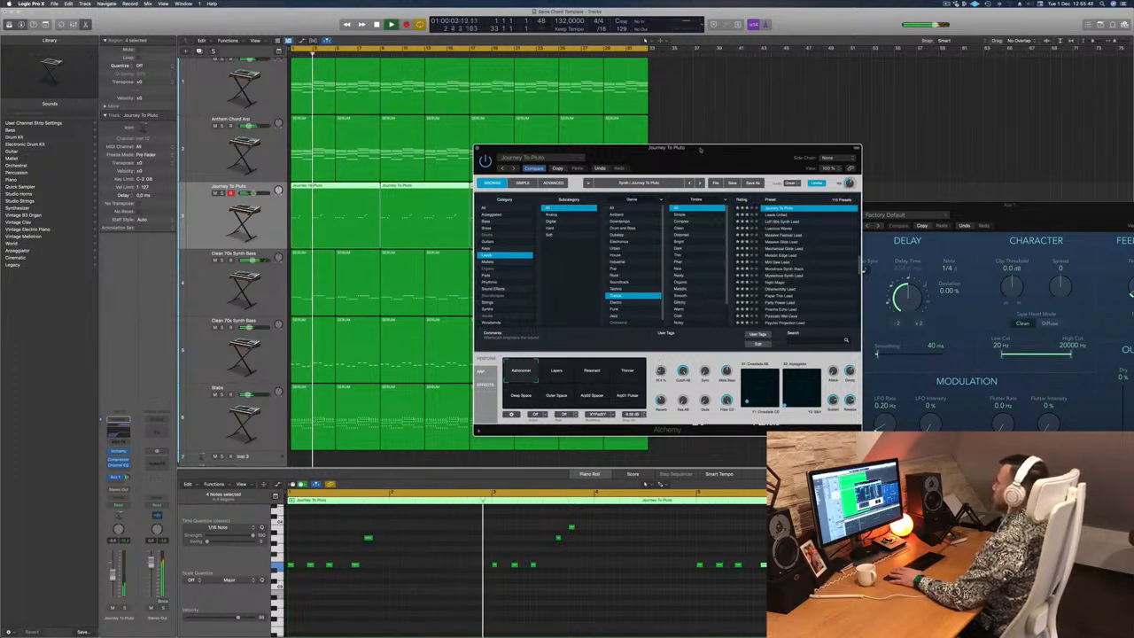
drag(700, 151, 744, 106)
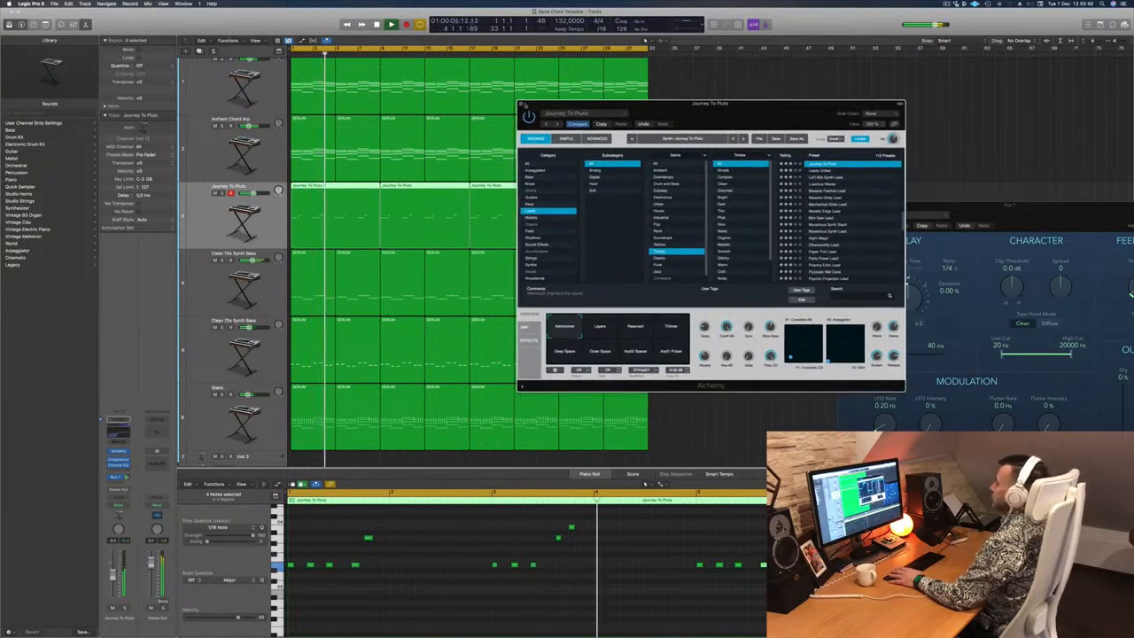
click(522, 104)
key(Return)
Set Anthem Chord Arp's automation mode to Touch and record an LP Cutoff movement in its Alchemy during playback, closing Alchemy when done.
click(262, 157)
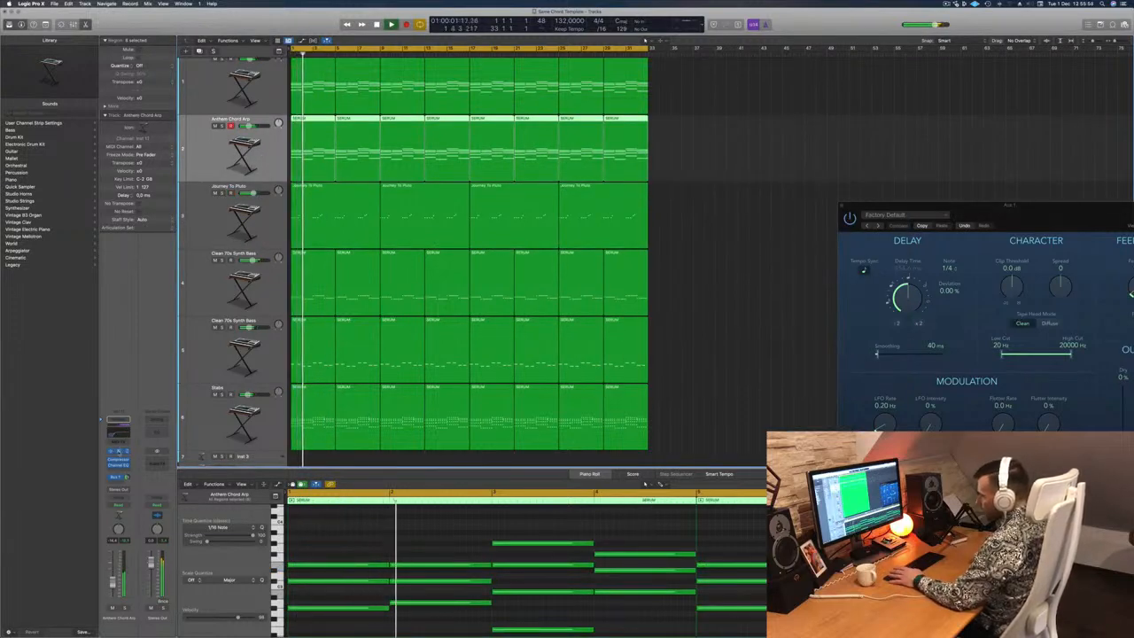
click(118, 452)
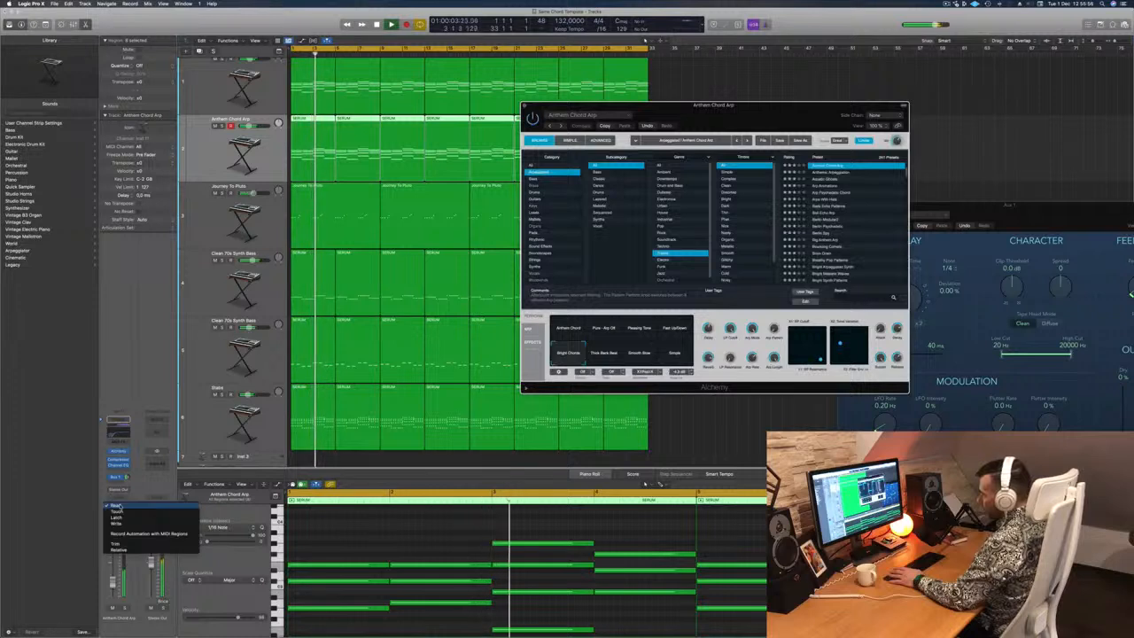
click(117, 505)
click(122, 512)
key(Return)
drag(732, 330, 731, 333)
key(Return)
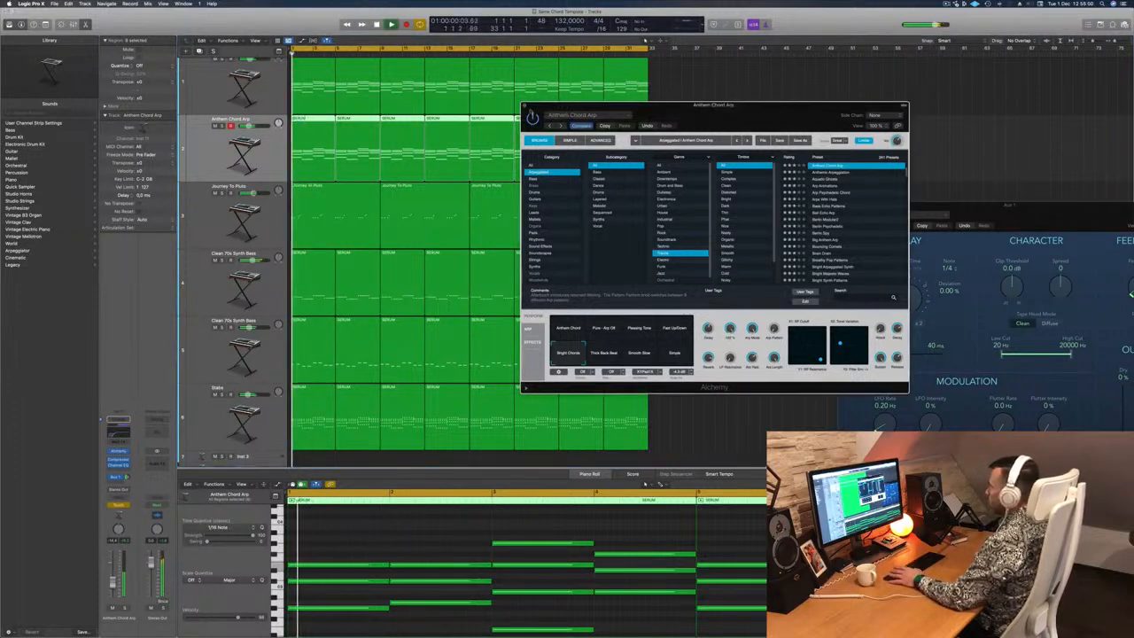
click(523, 107)
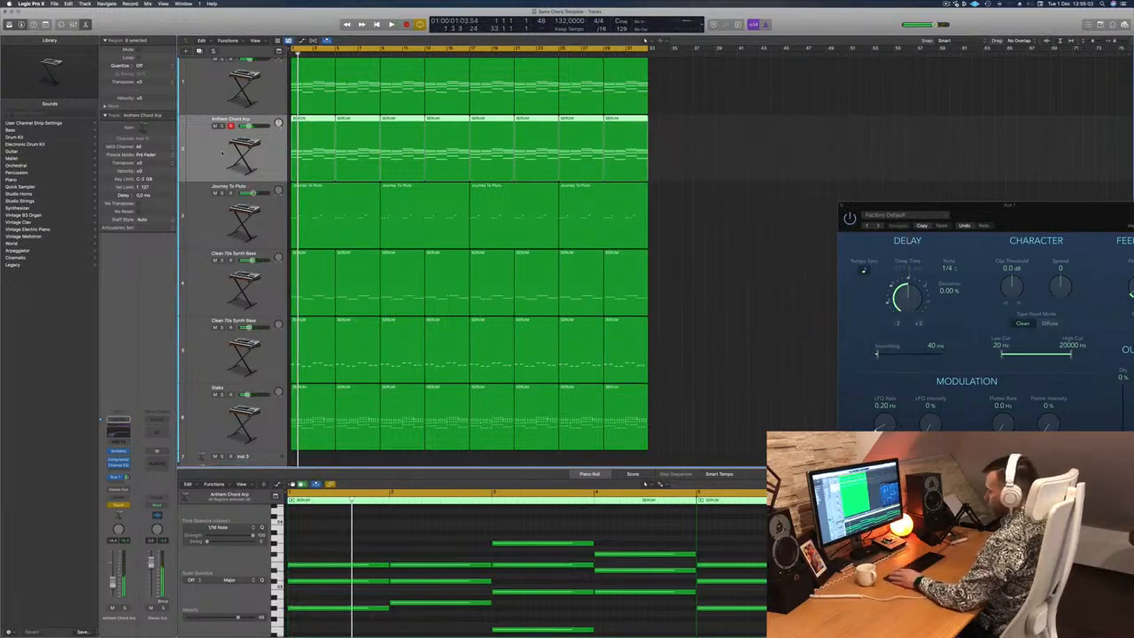
Show the track automation, reshape the arp's cutoff curve as a rise from bar 1 to 100% at bar 9, and set its mode to Read.
key(a)
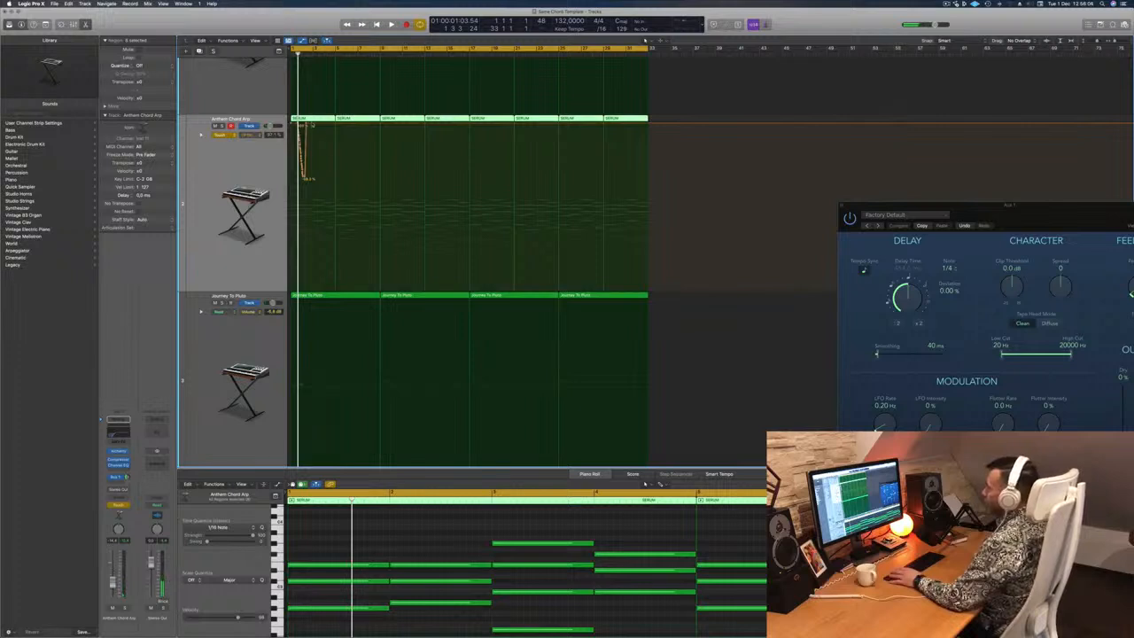
drag(314, 125, 277, 124)
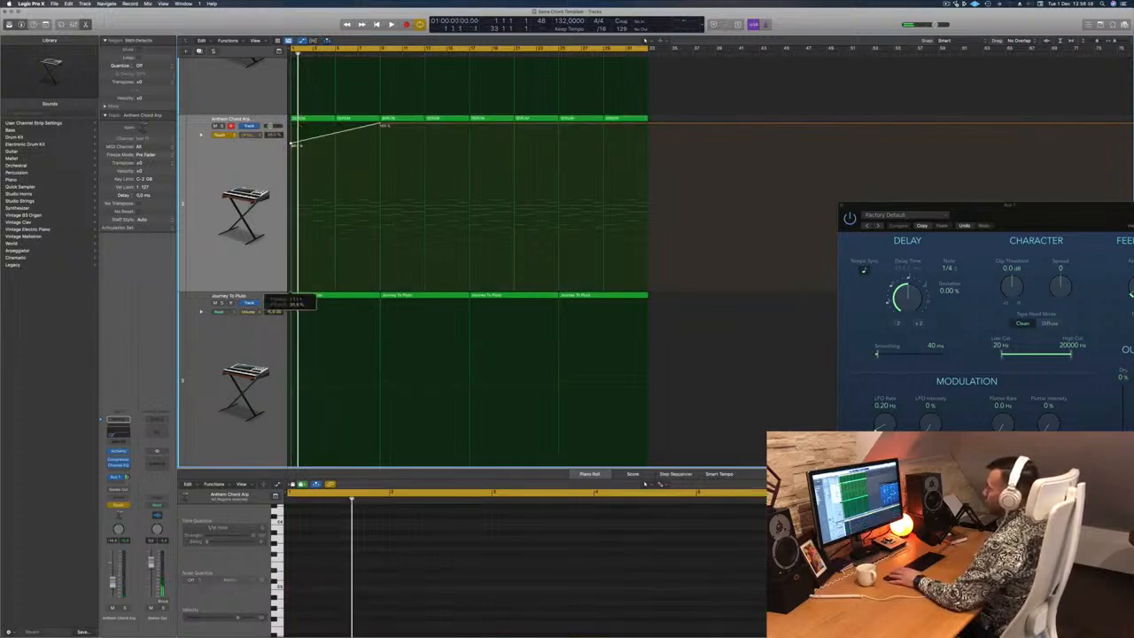
click(220, 135)
click(227, 128)
Play the arrangement while raising the arp's cutoff automation at bar 1 and pulling it down into a dip at bar 5.
key(space)
scroll(290, 161, down, 2)
key(space)
key(space)
drag(291, 162, 290, 140)
key(space)
key(space)
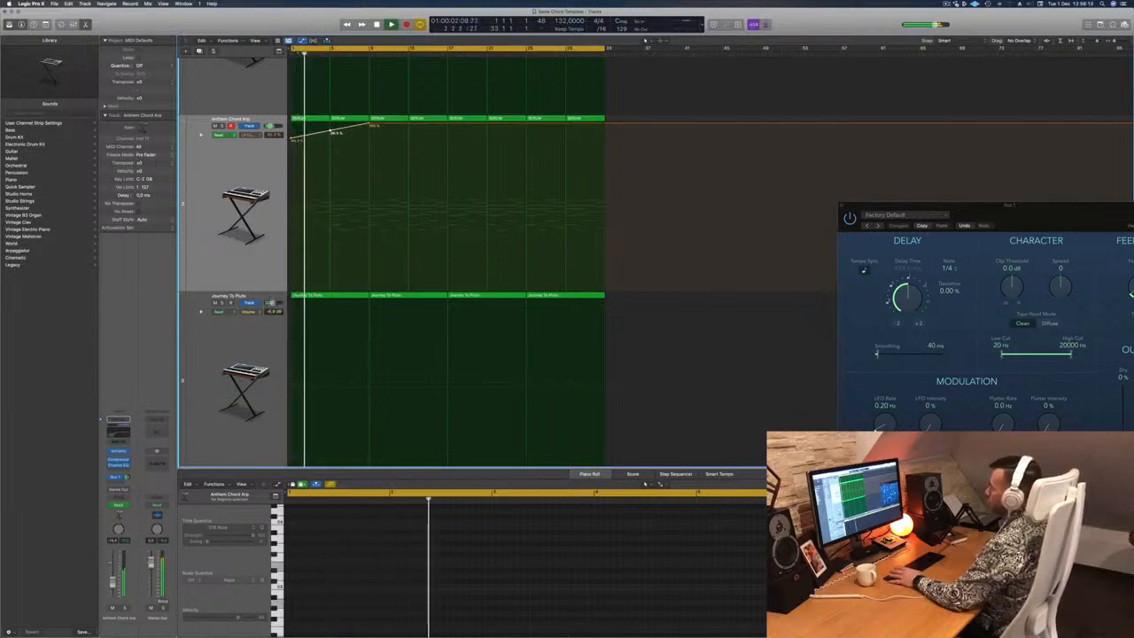
drag(331, 146, 329, 150)
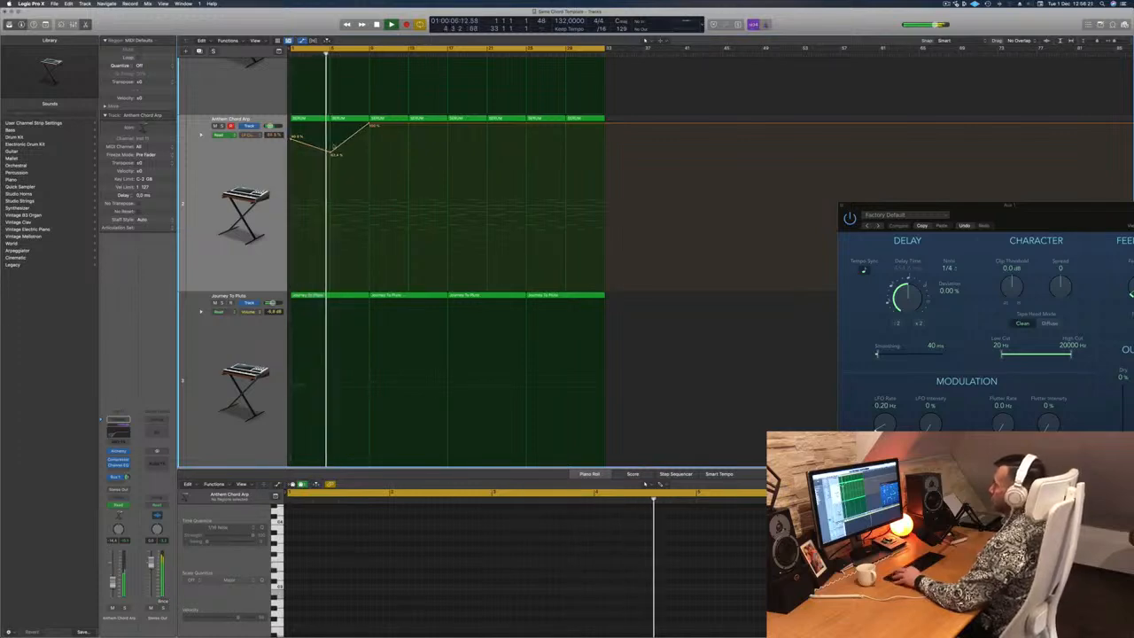
Fit all tracks in view, flatten the arp's cutoff automation at 100% and replay the arrangement from the start.
key(z)
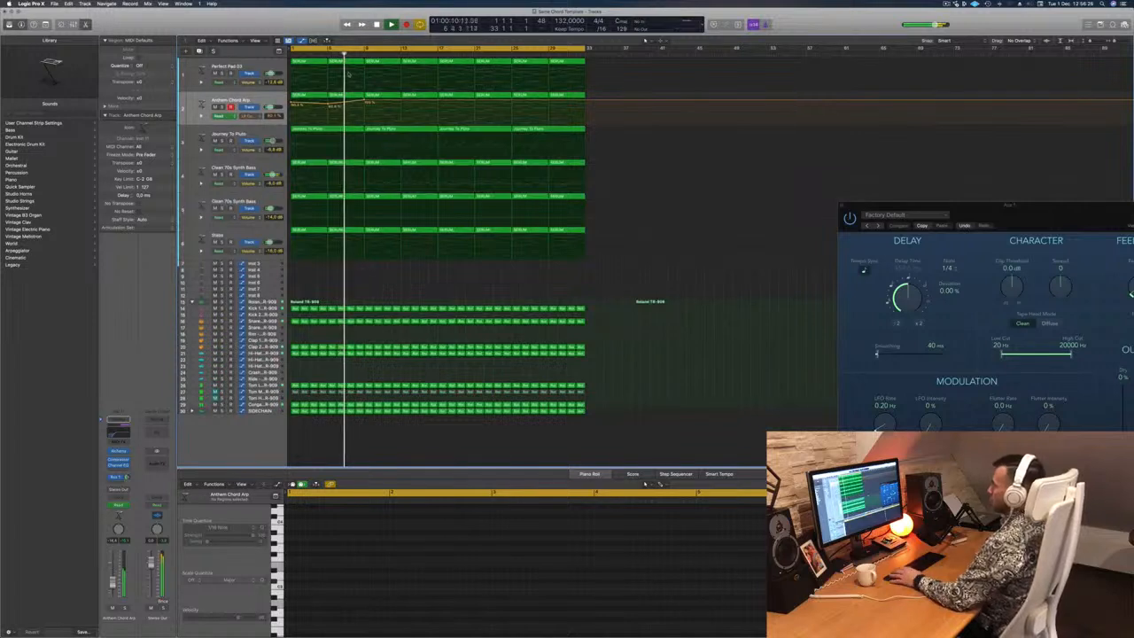
key(Return)
drag(327, 104, 328, 101)
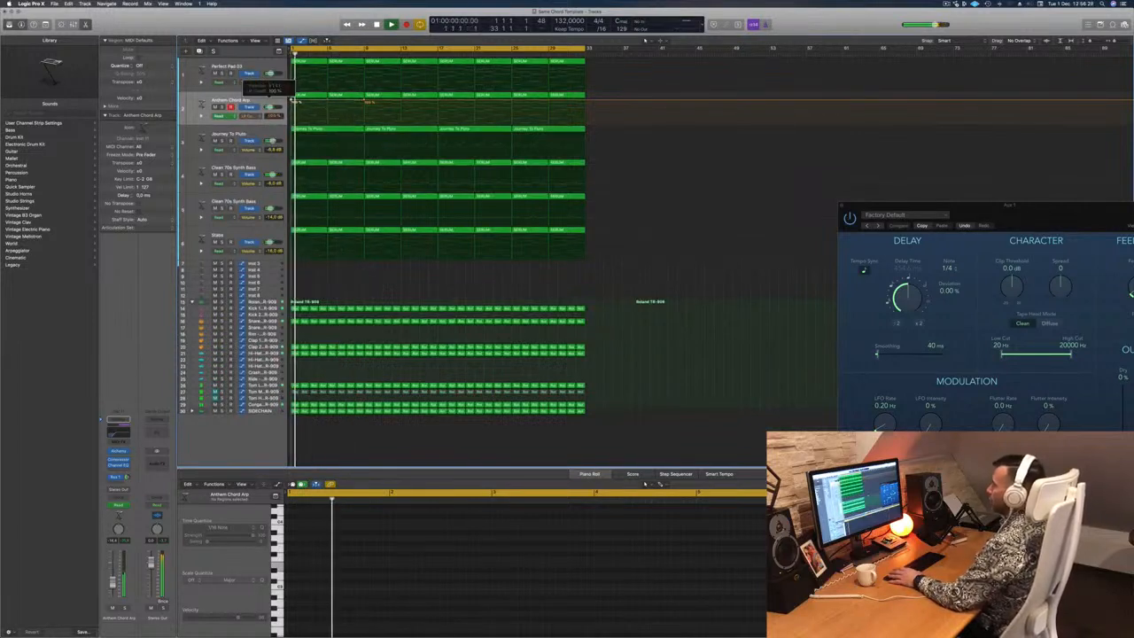
key(Return)
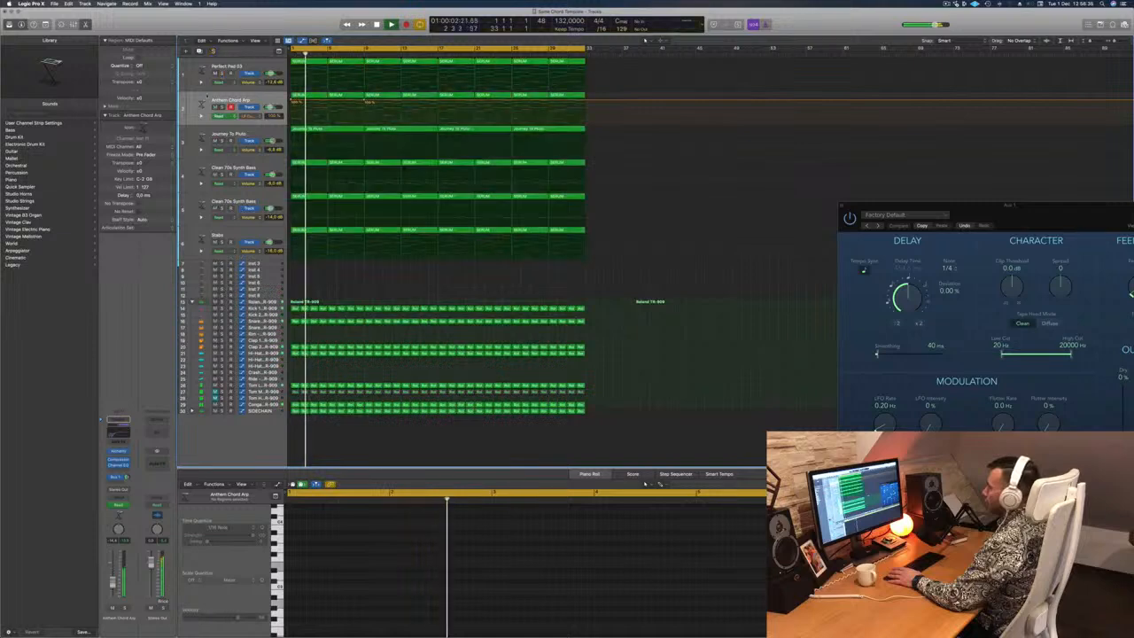
key(Return)
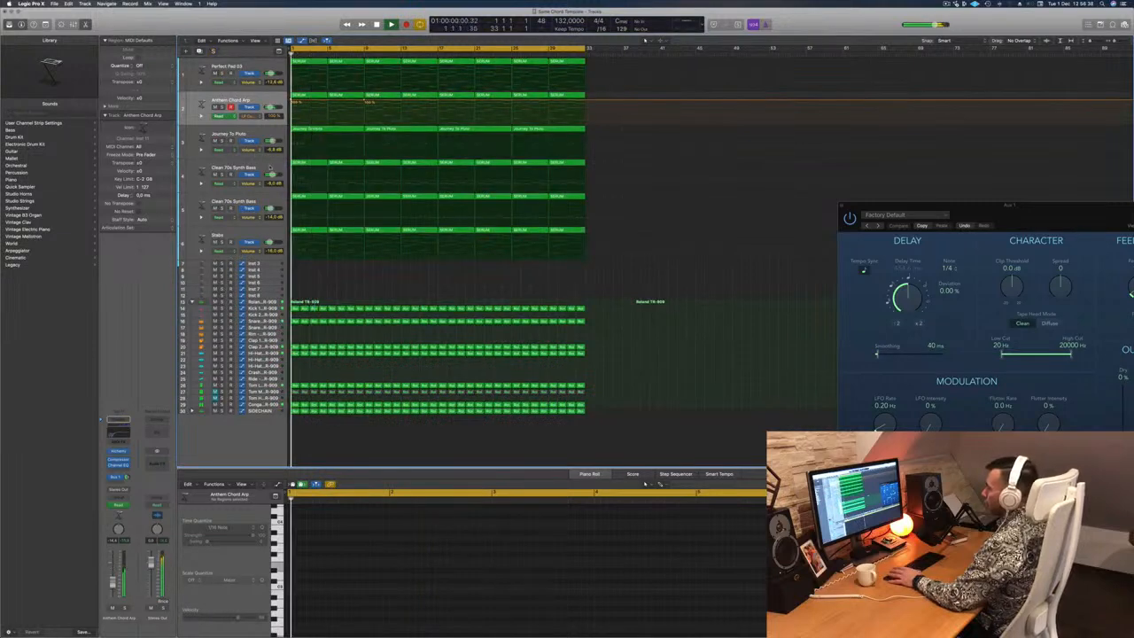
Check the Stabs track in the mix by soloing and muting it, restarting playback from the beginning each time.
key(Down)
key(Down)
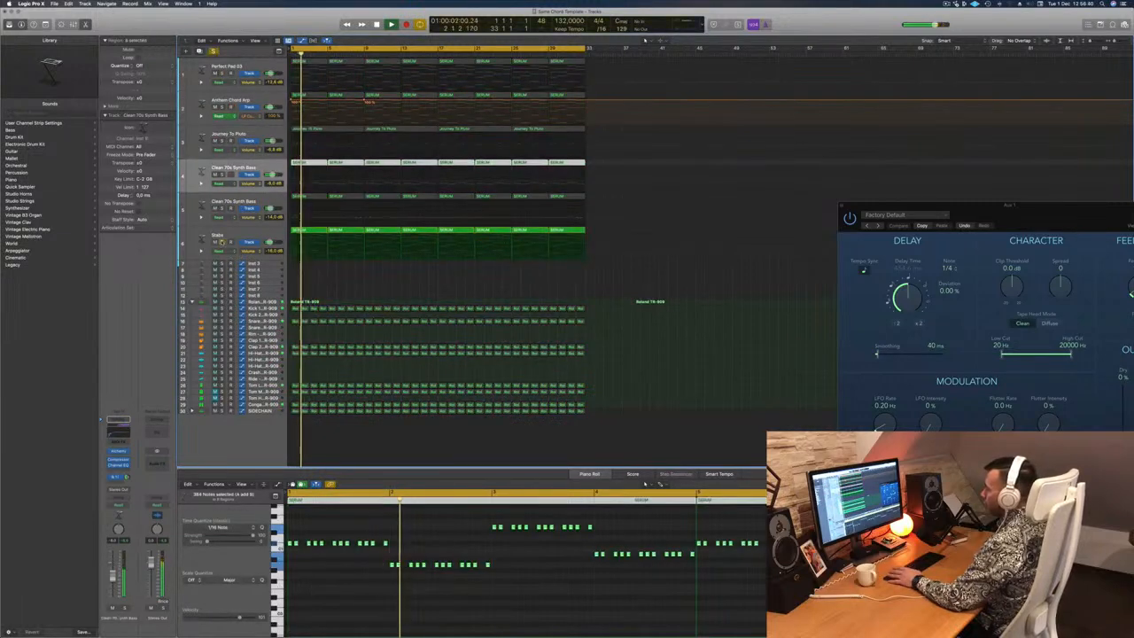
key(Down)
key(Down)
key(Return)
key(Return)
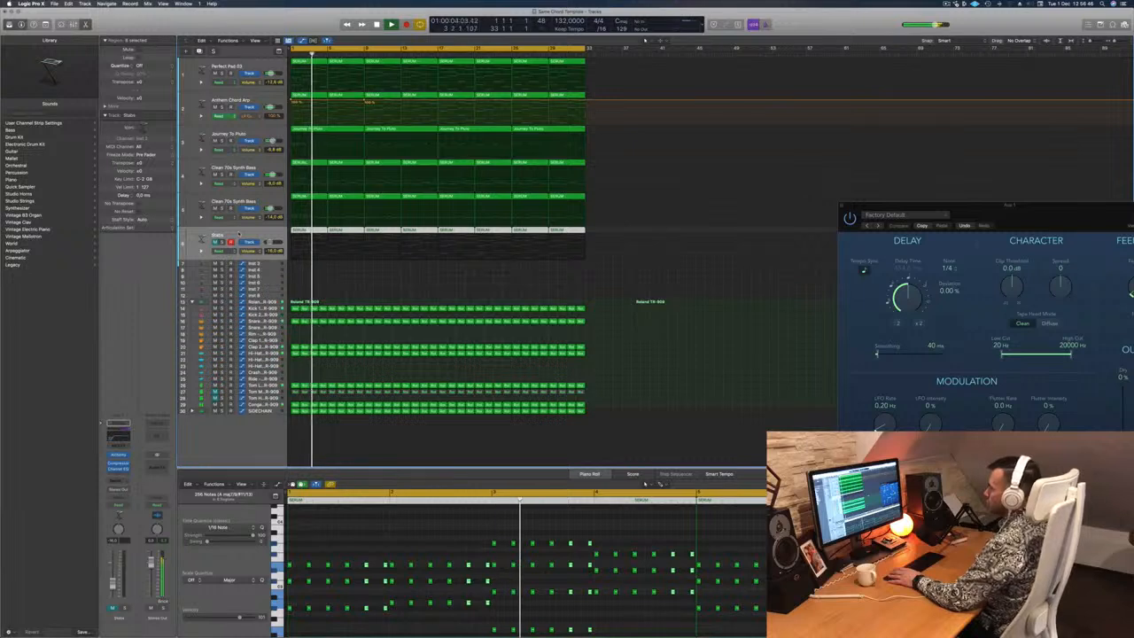
key(Return)
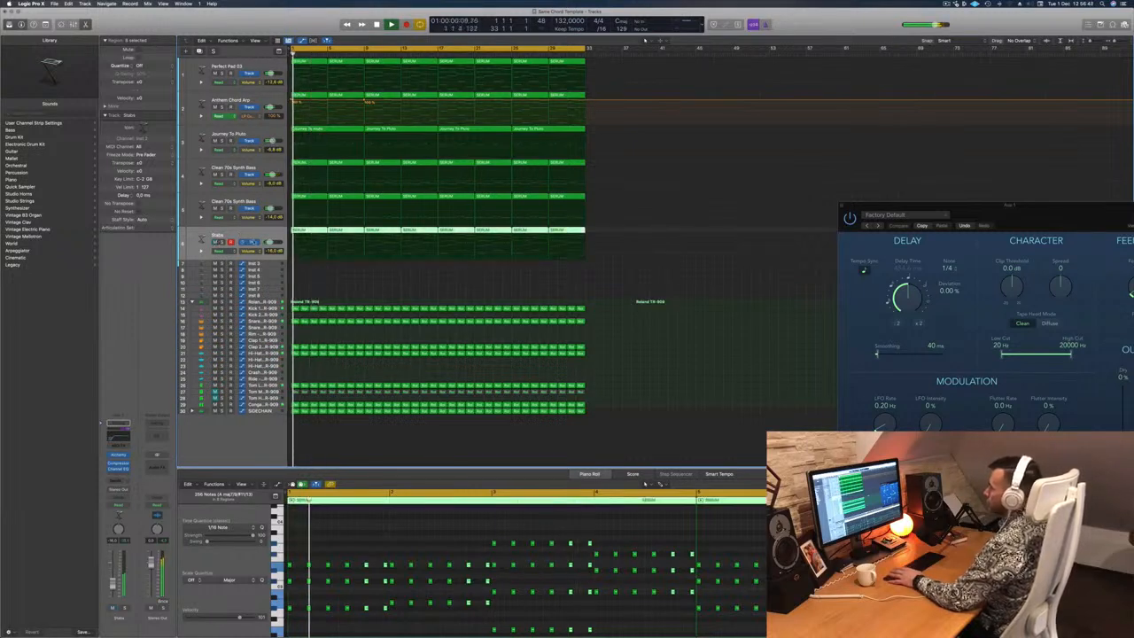
Solo Stabs together with Journey To Pluto to hear them combined, clear all solos and replay from the start.
key(s)
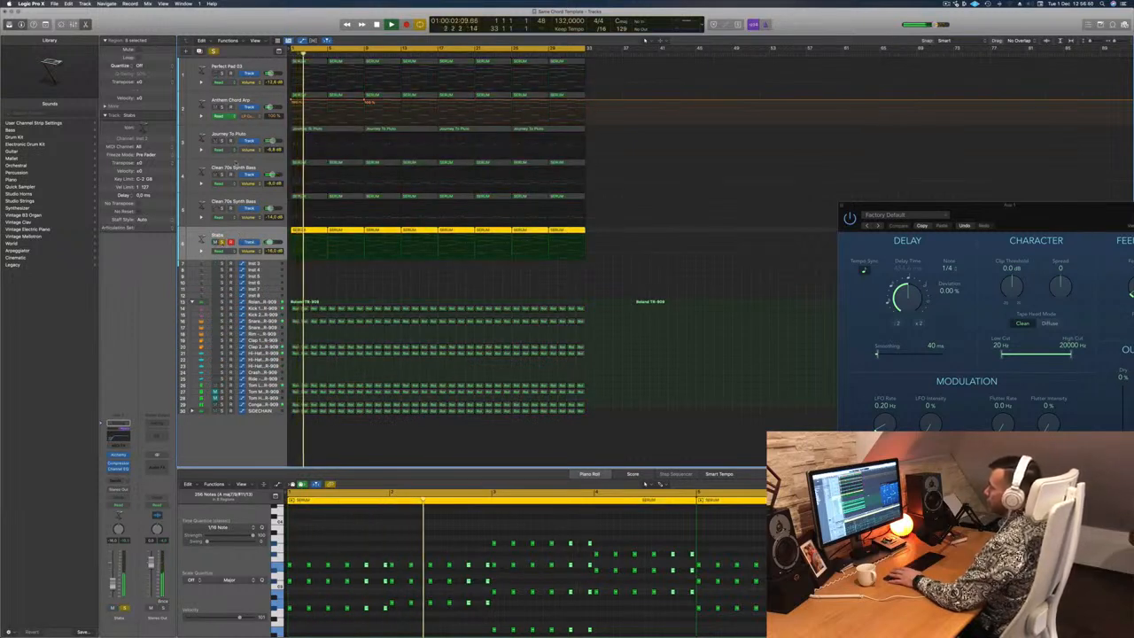
click(222, 141)
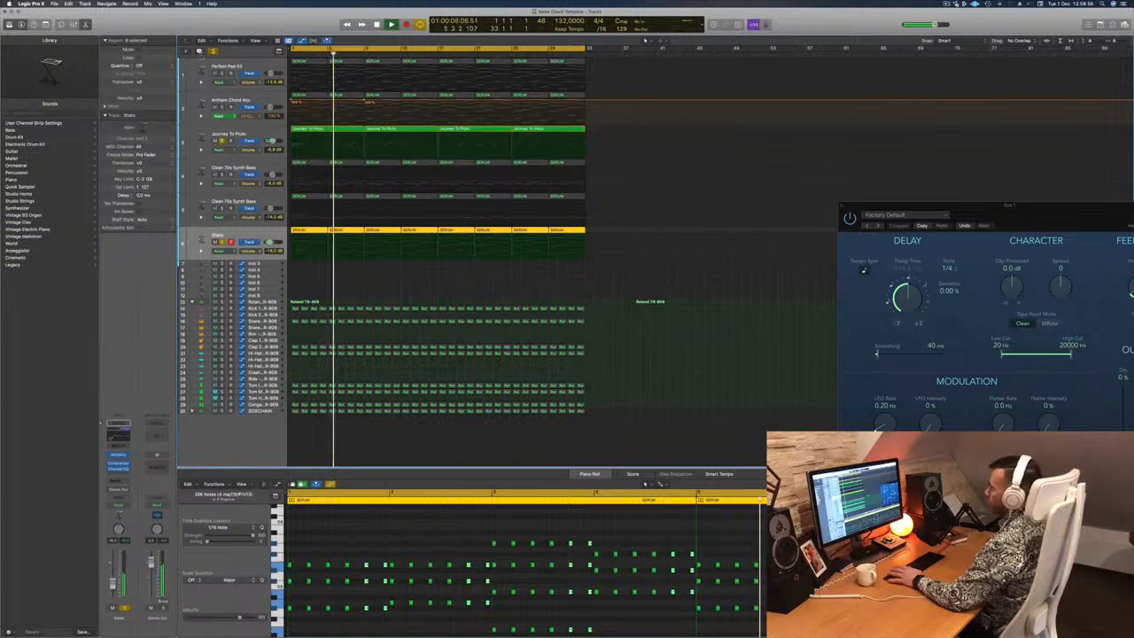
click(214, 52)
key(Return)
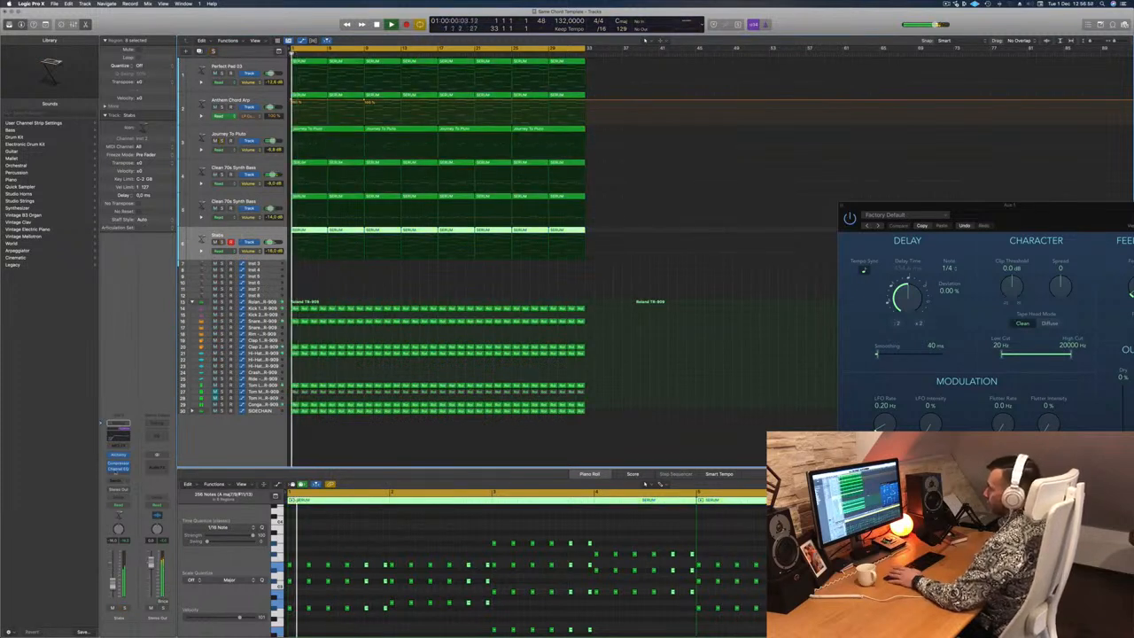